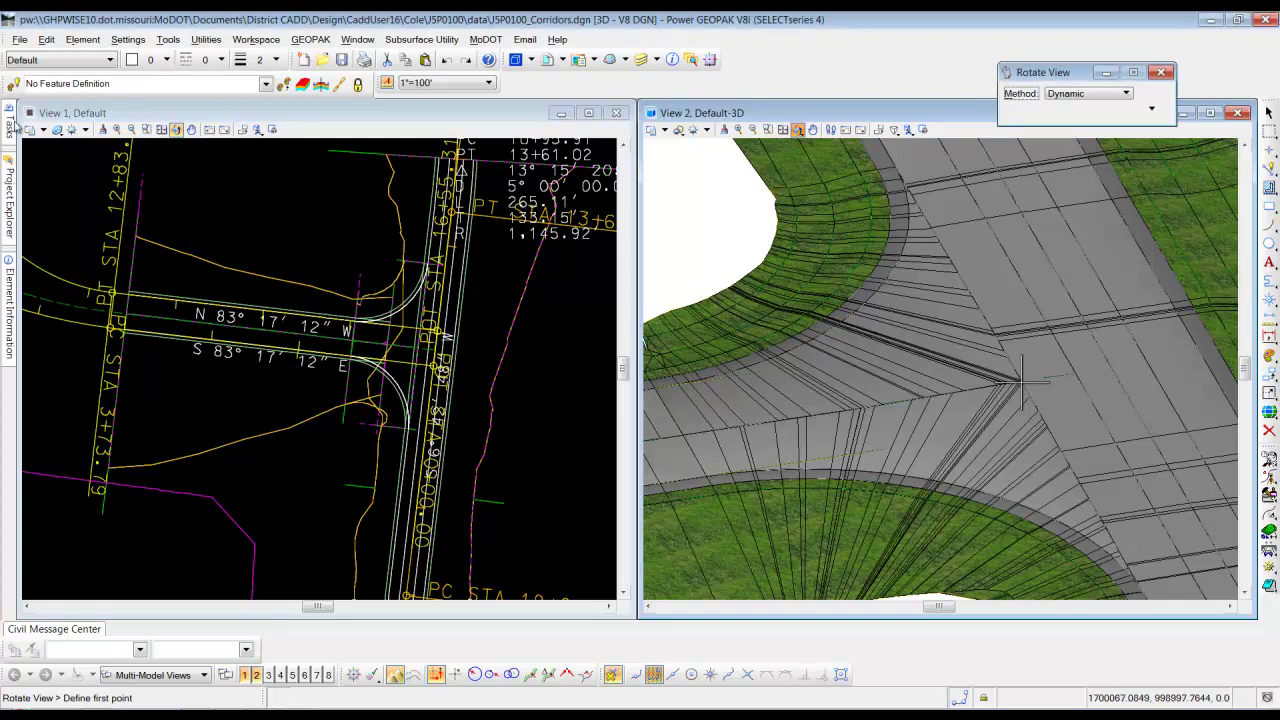
# Step: Start creating a terrain model from elements, with the edge method set to Max Triangle Length and a max side length of 50
pyautogui.moveTo(10, 124)
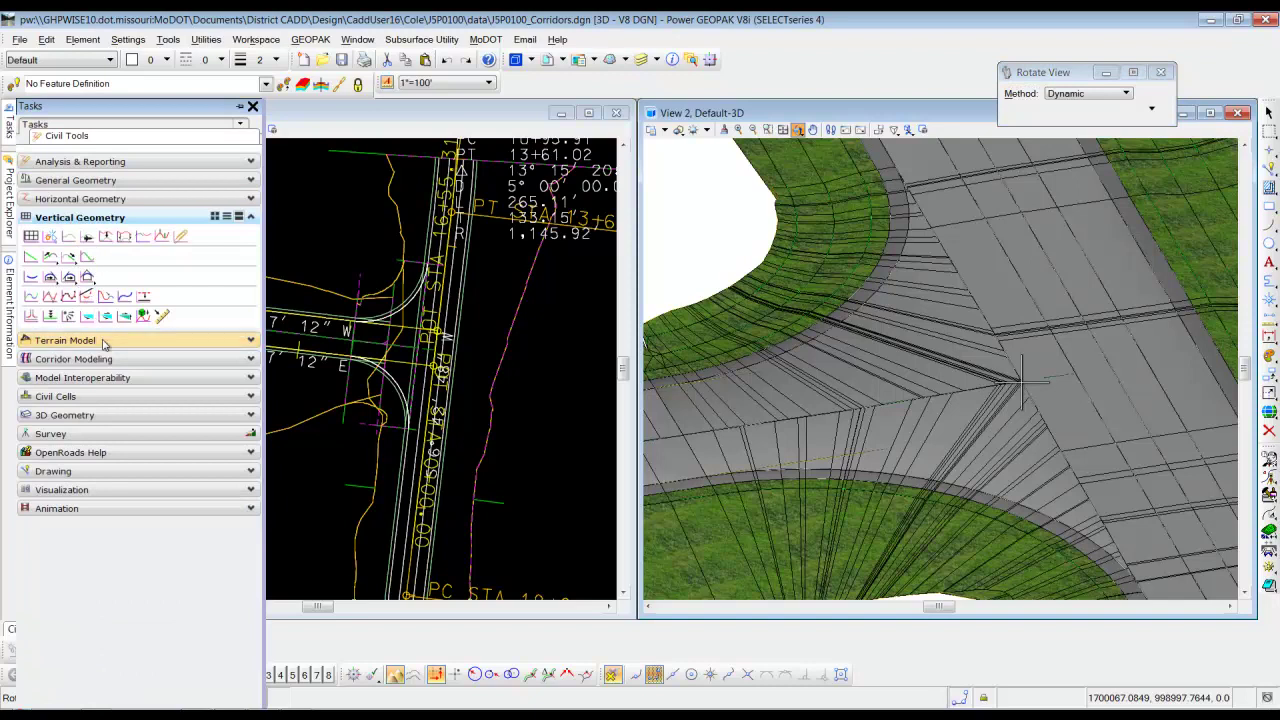
pyautogui.click(104, 341)
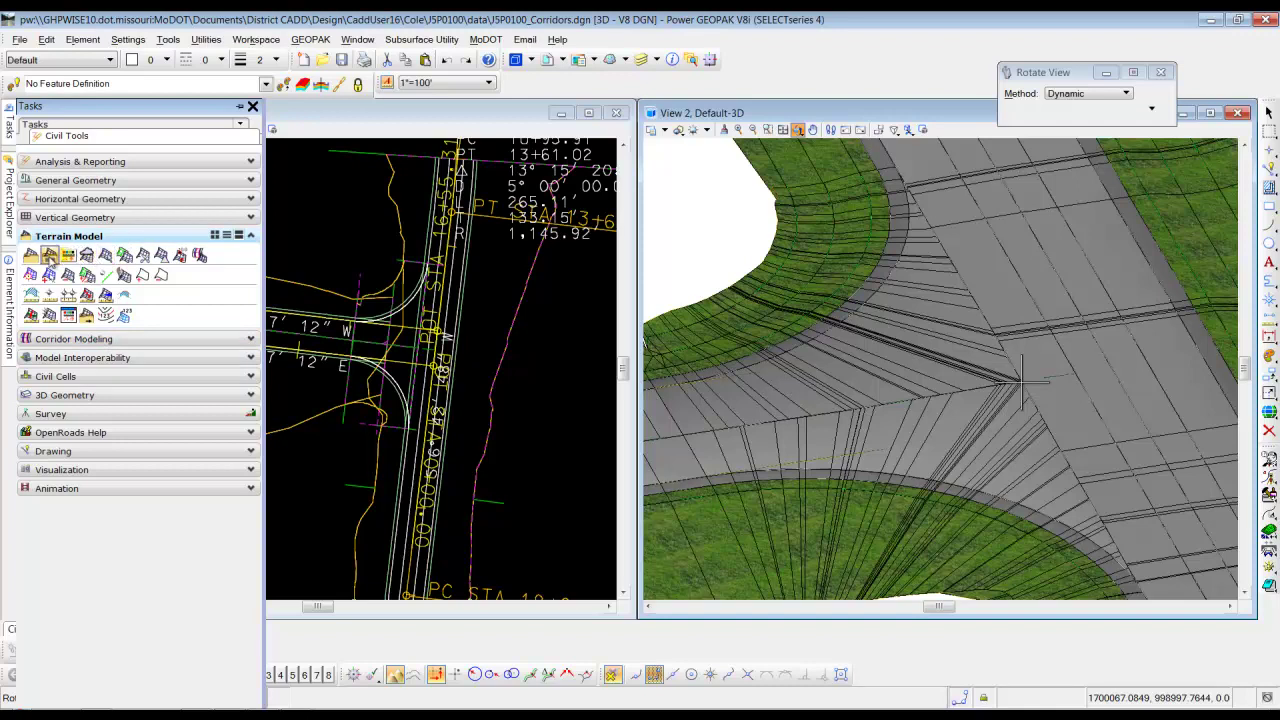
pyautogui.click(105, 256)
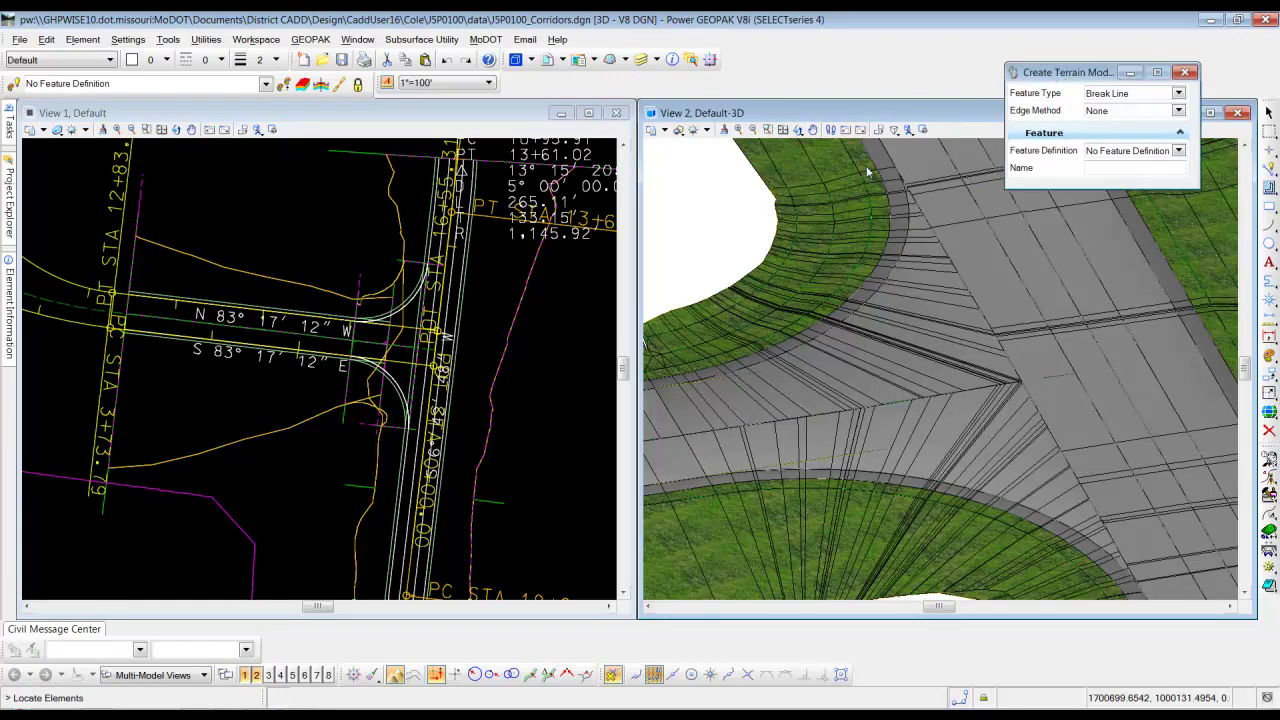
pyautogui.moveTo(562, 267); pyautogui.dragTo(450, 293)
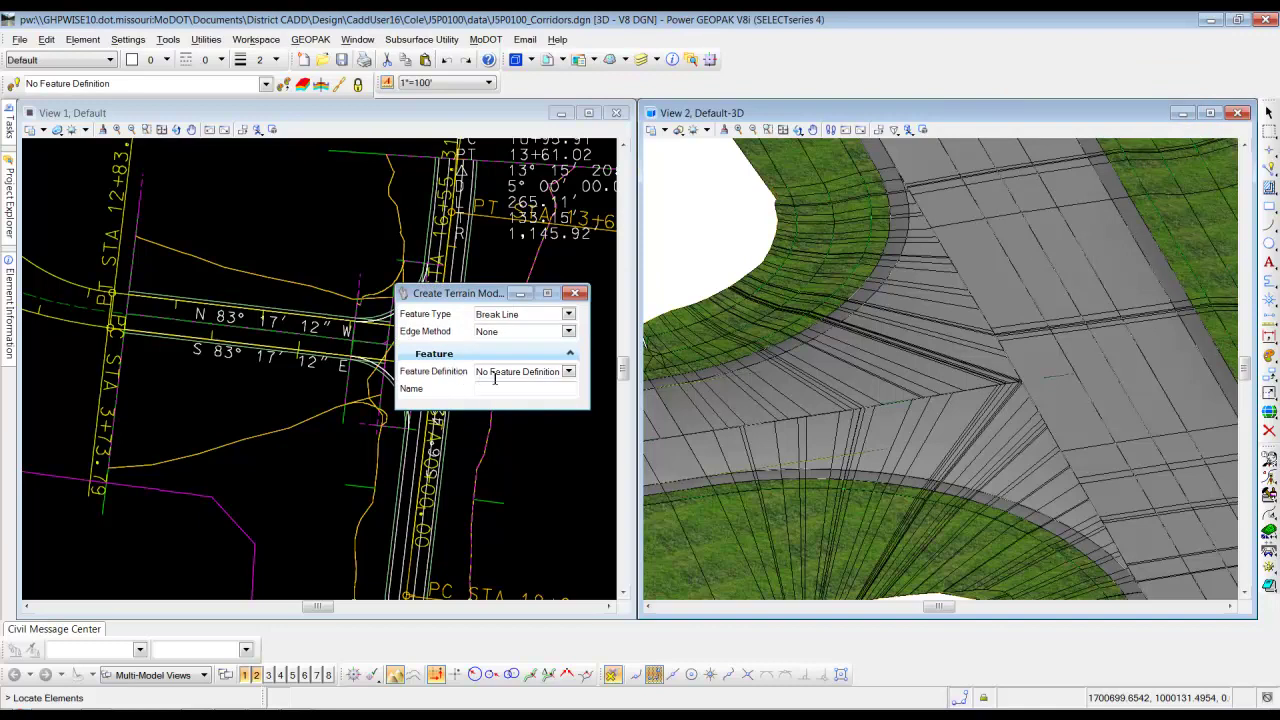
pyautogui.click(568, 331)
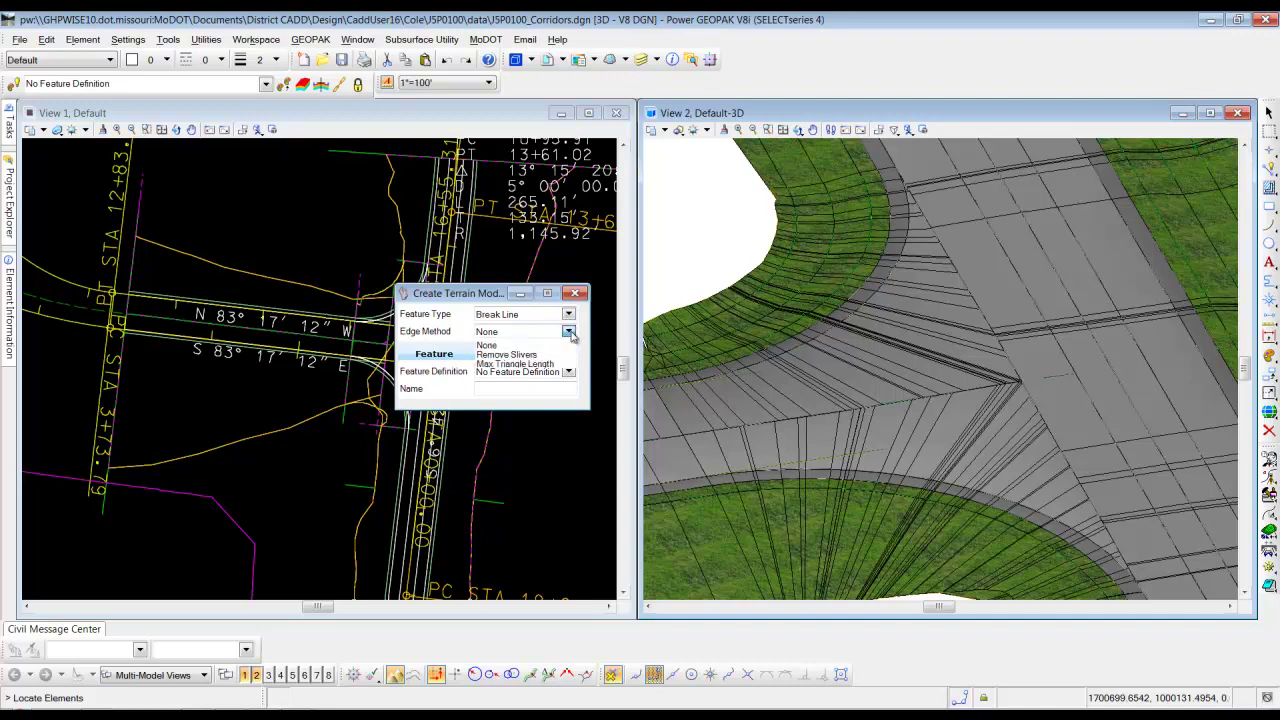
pyautogui.click(514, 364)
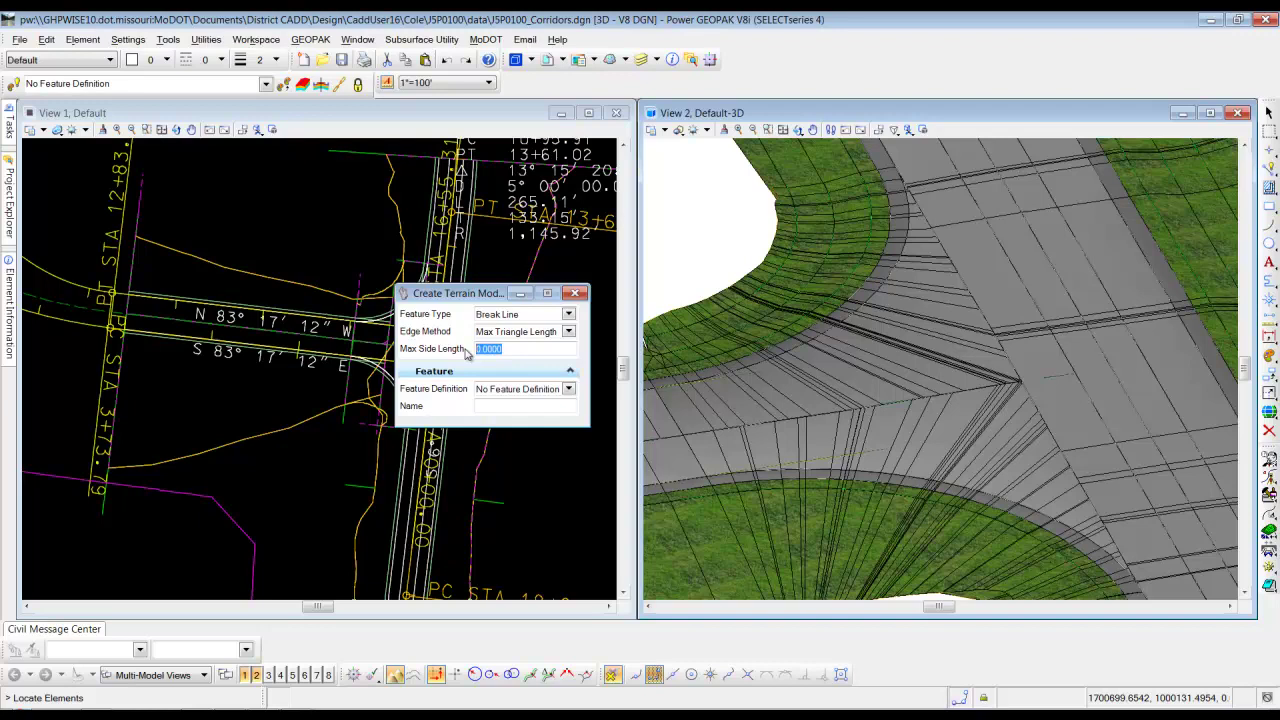
pyautogui.write('5')
pyautogui.press('Return')
# Step: Assign the Design Triangles feature definition from Terrain Display to the new terrain model and name it Intersection
pyautogui.click(568, 389)
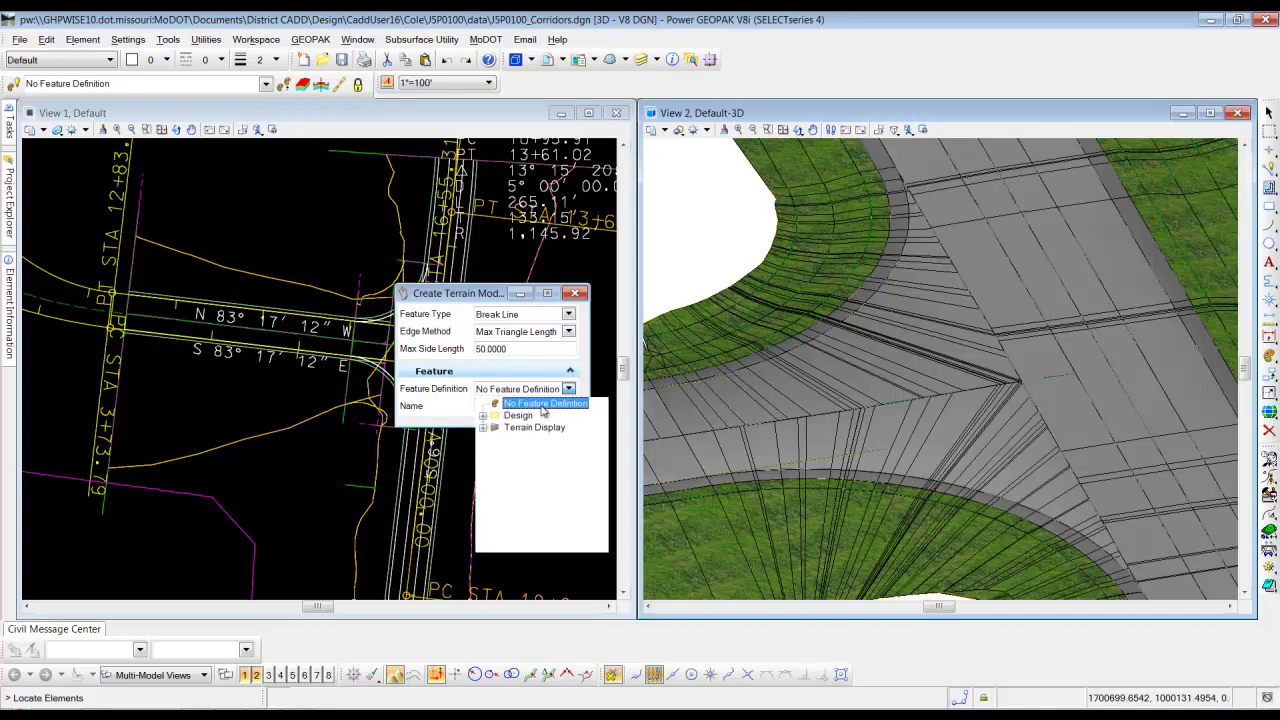
pyautogui.click(483, 428)
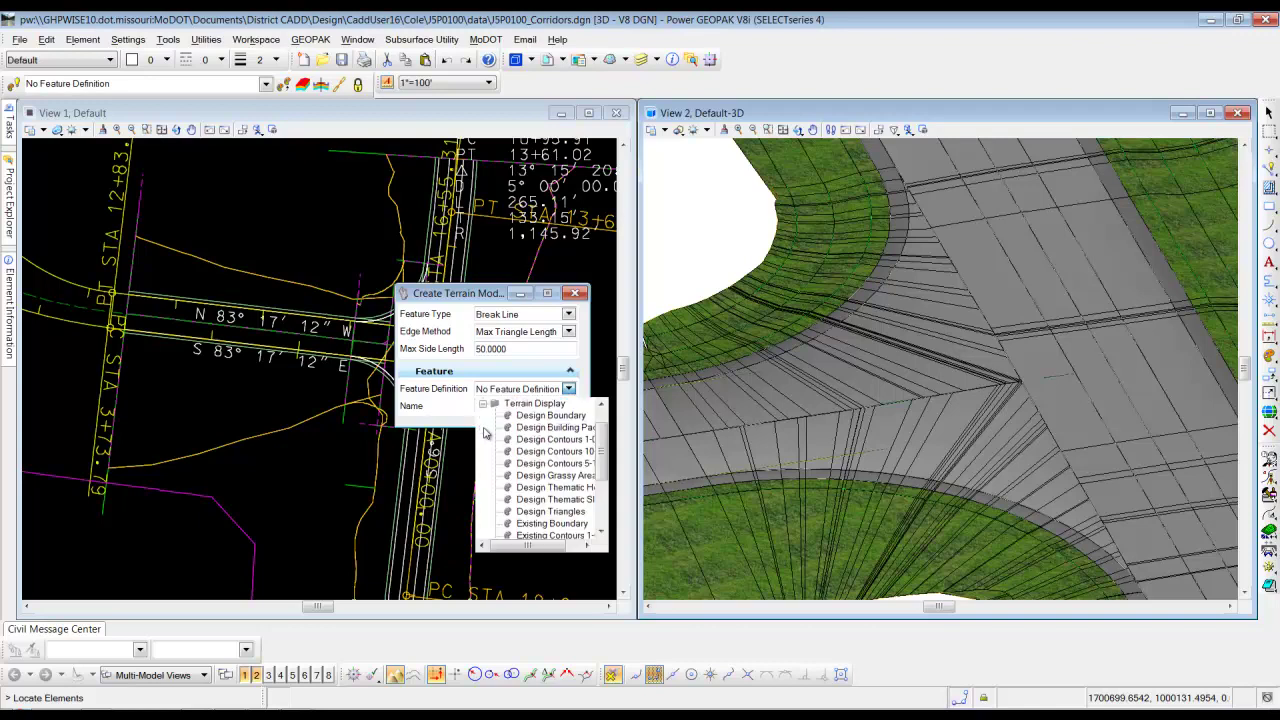
pyautogui.click(564, 512)
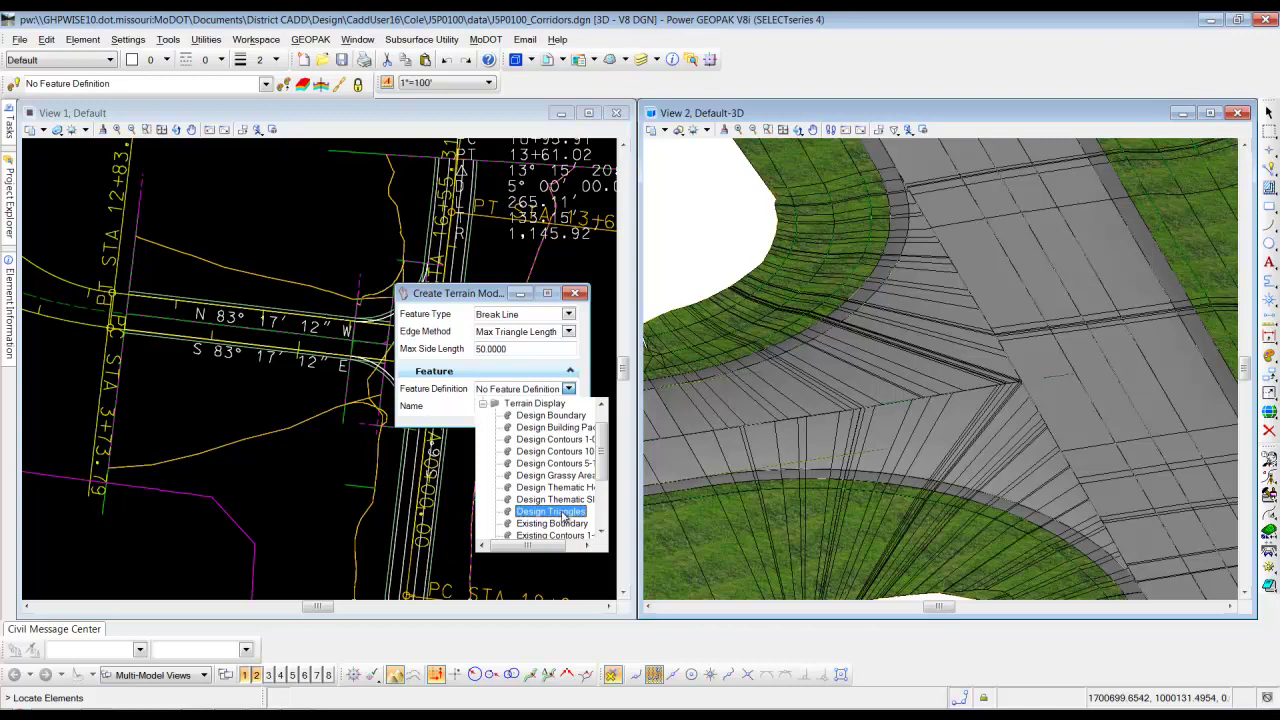
pyautogui.click(564, 513)
pyautogui.moveTo(553, 407); pyautogui.dragTo(467, 408)
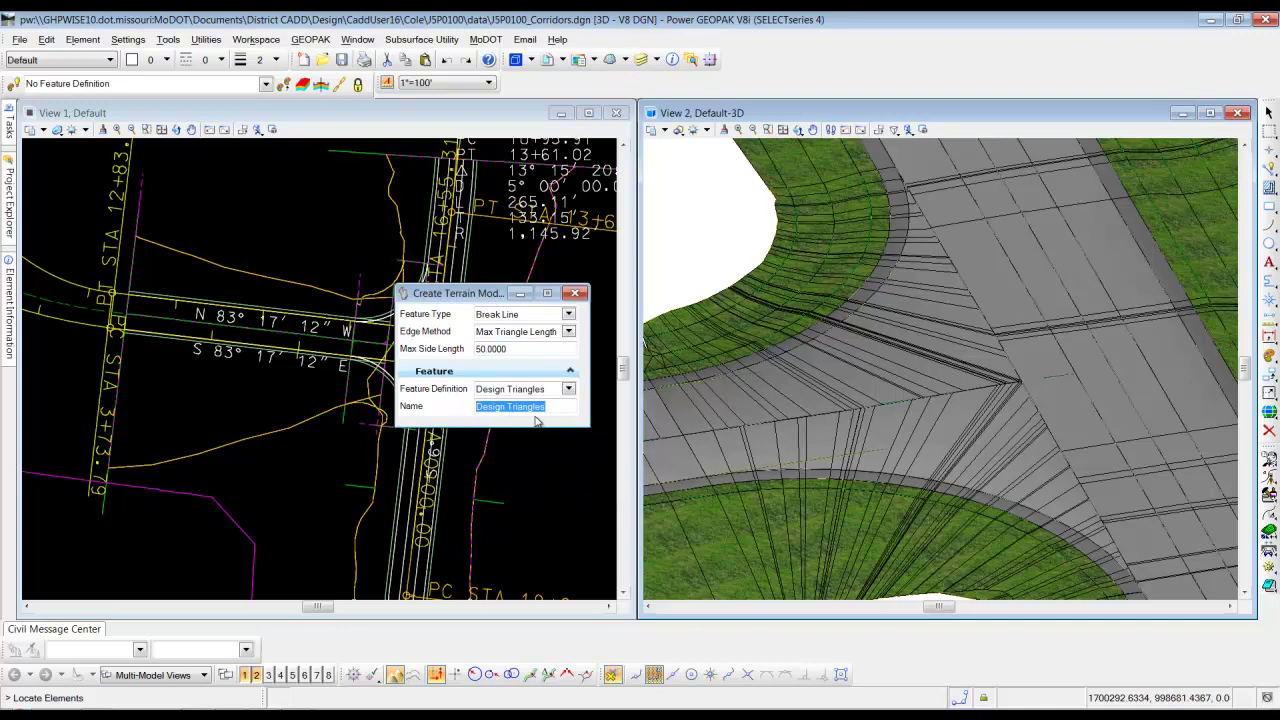
pyautogui.press('BackSpace')
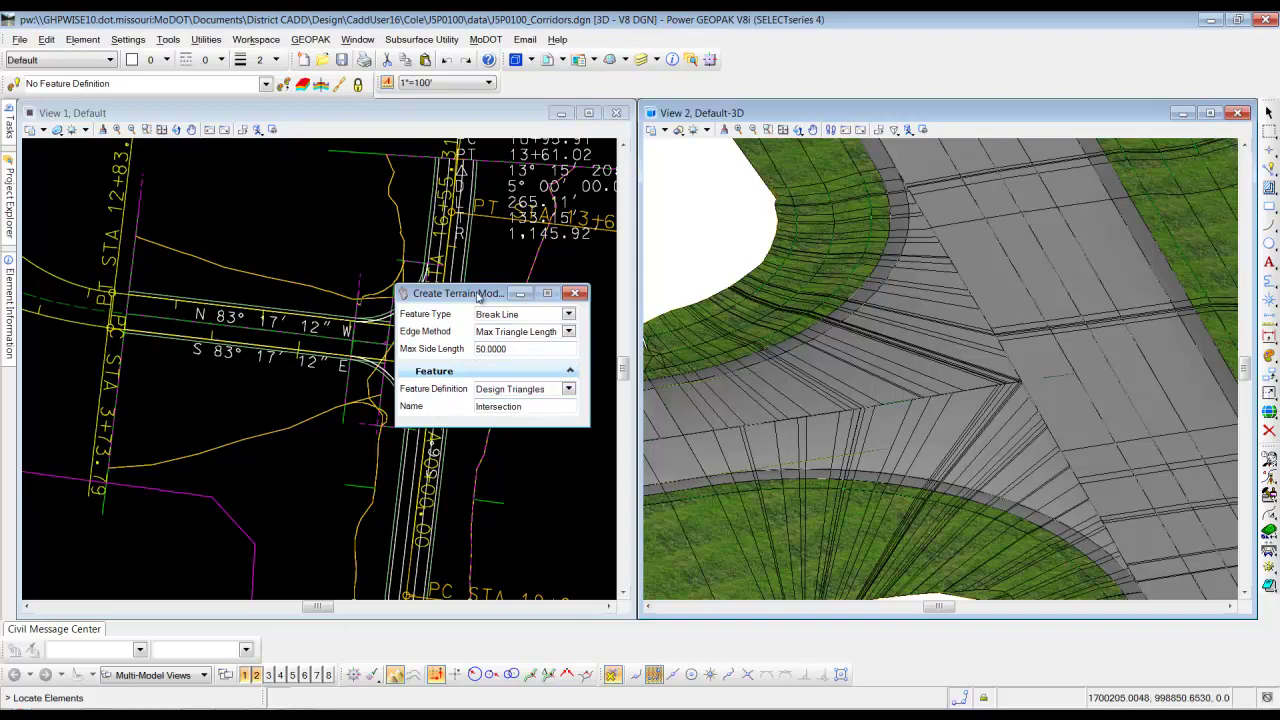
pyautogui.moveTo(474, 290); pyautogui.dragTo(400, 285)
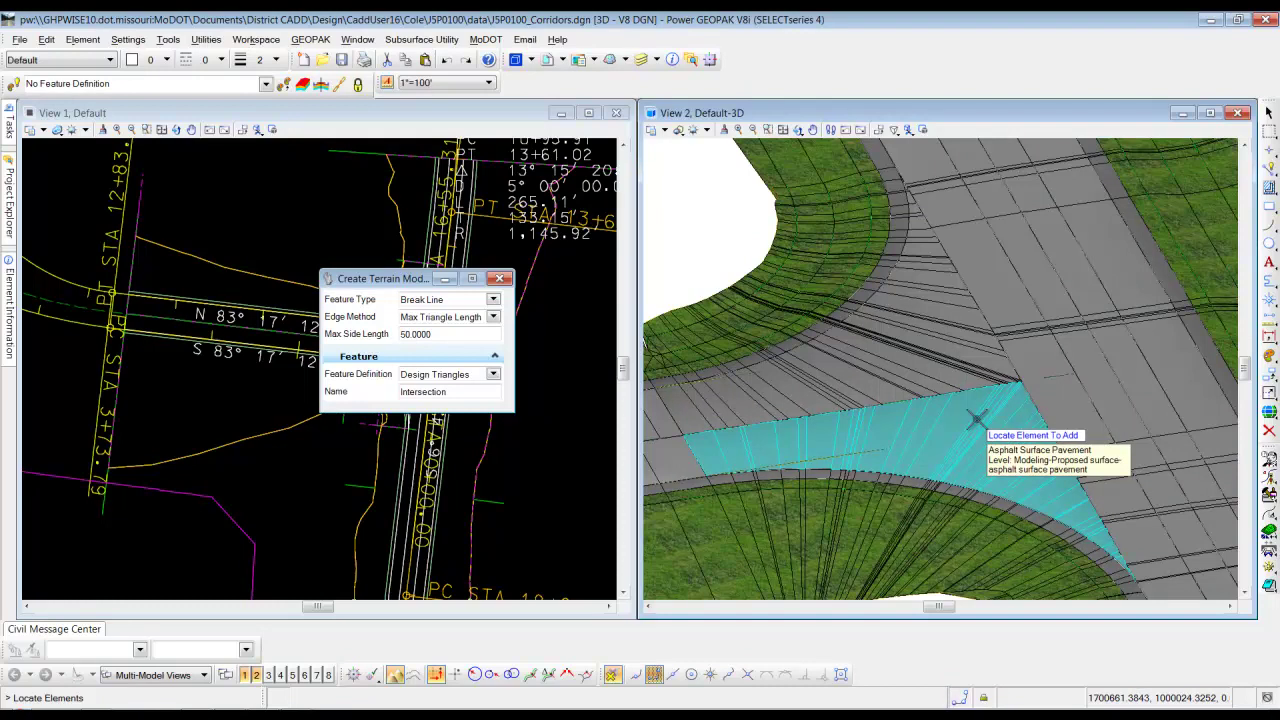
# Step: Create the terrain model from the two asphalt pavement surfaces at the intersection, accepting the break line and 50 max side length settings
pyautogui.click(976, 420)
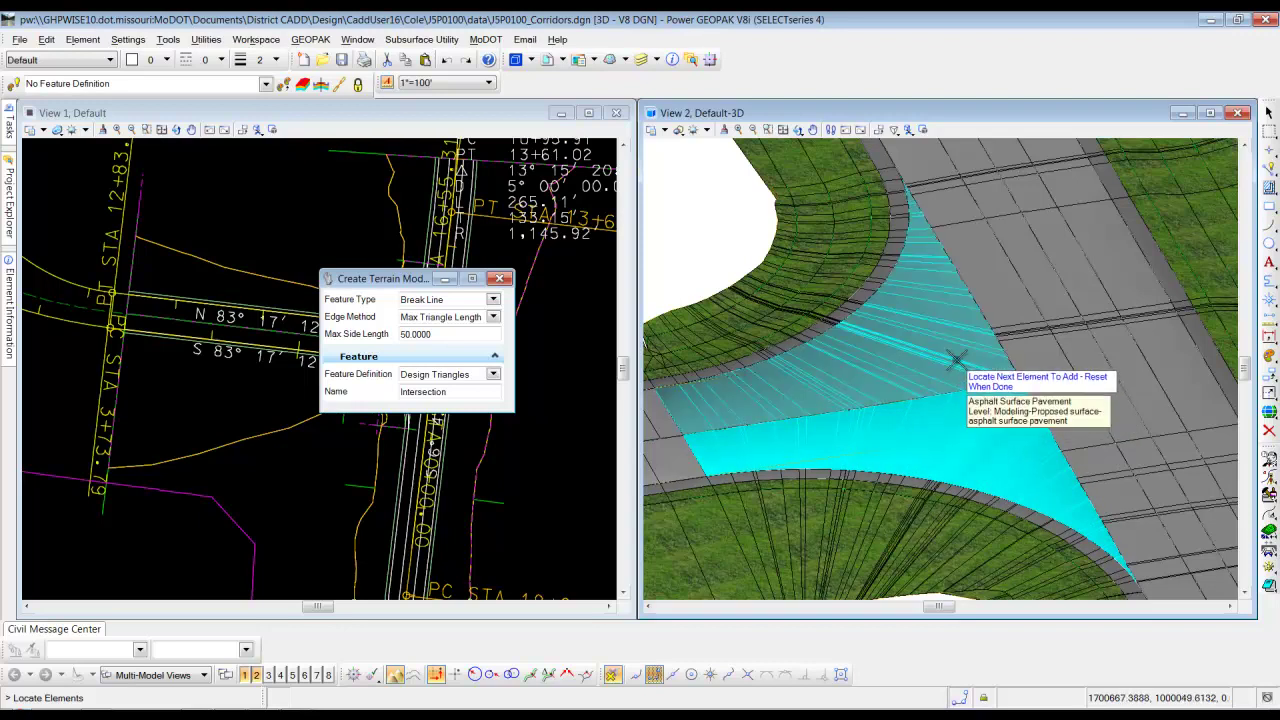
pyautogui.click(956, 358)
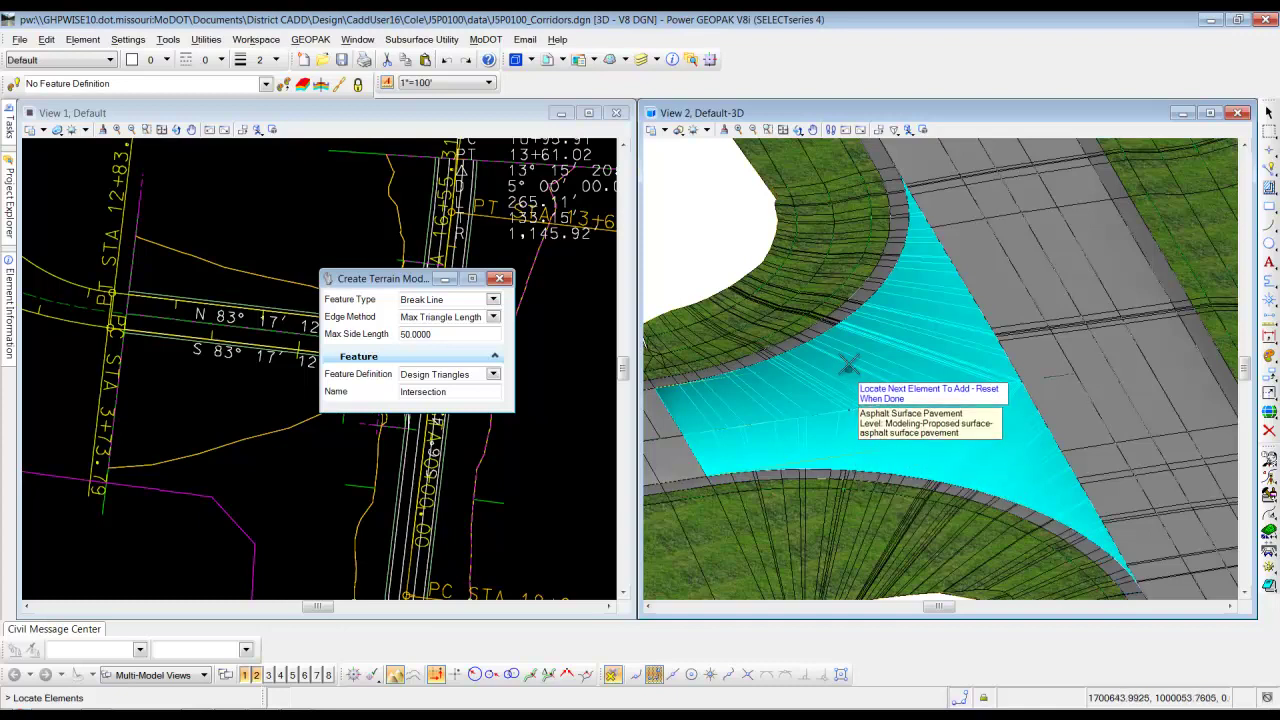
pyautogui.rightClick(691, 208)
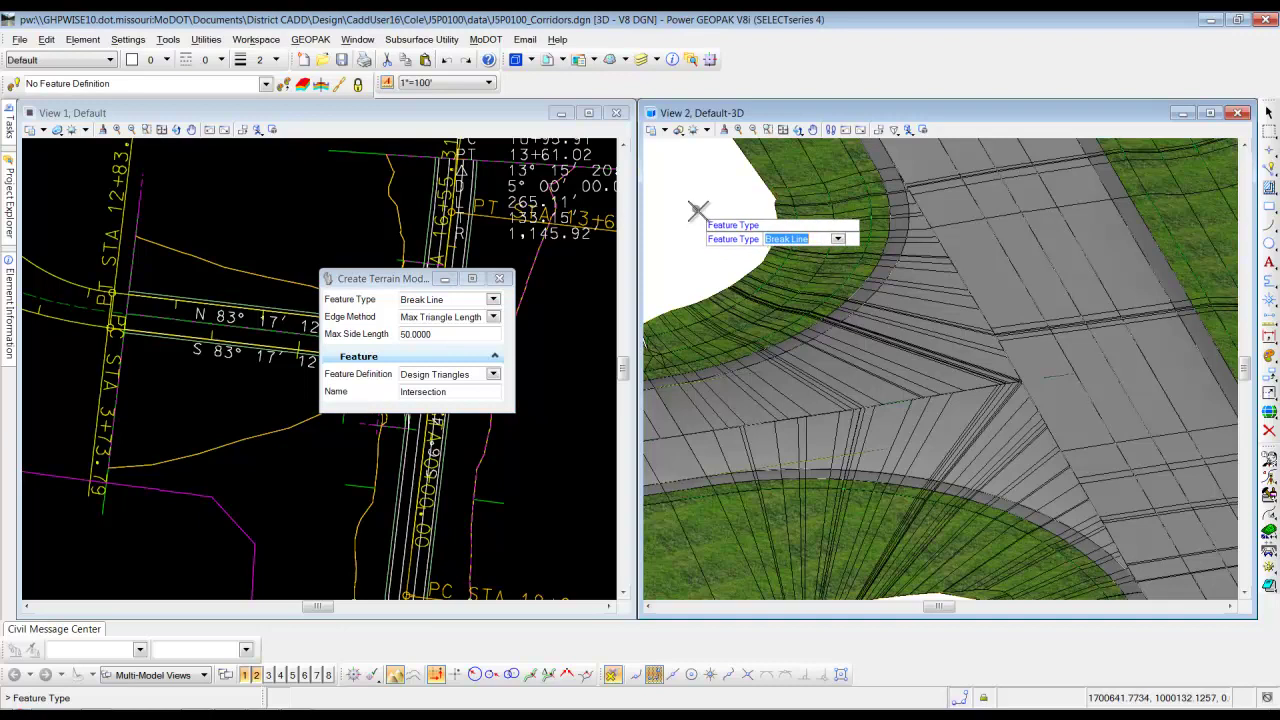
pyautogui.click(701, 209)
pyautogui.click(702, 210)
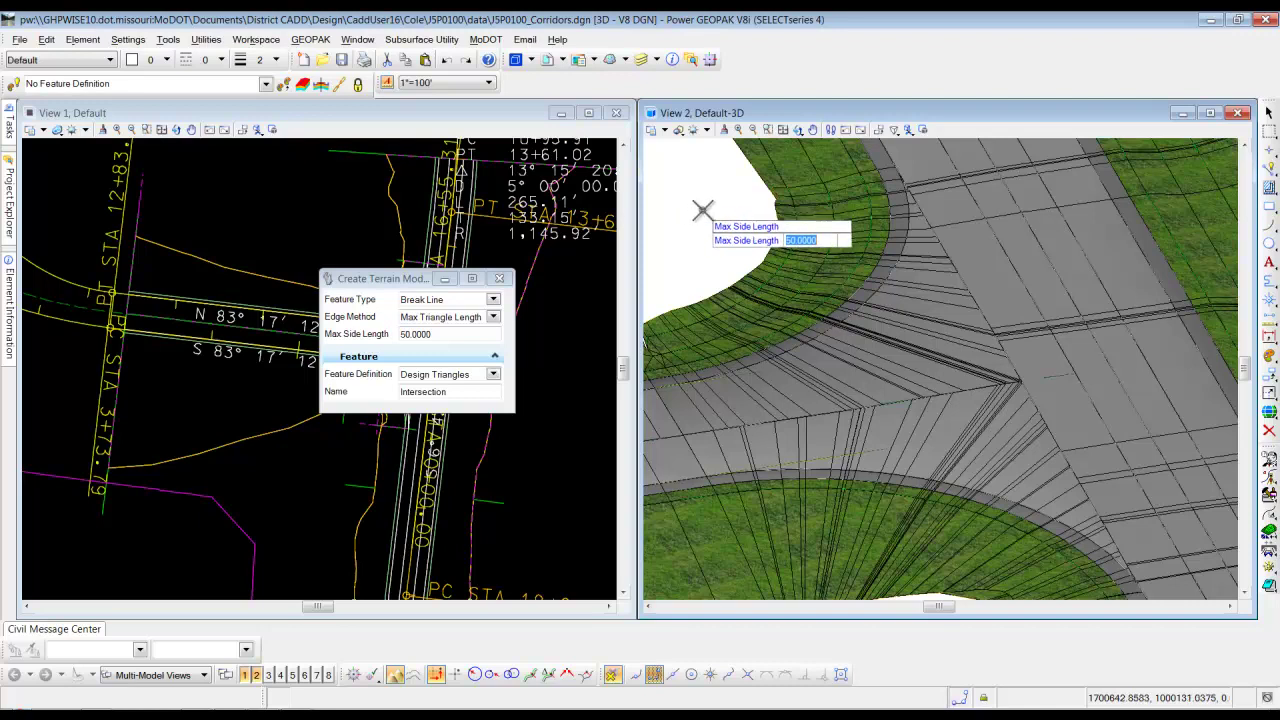
pyautogui.click(702, 209)
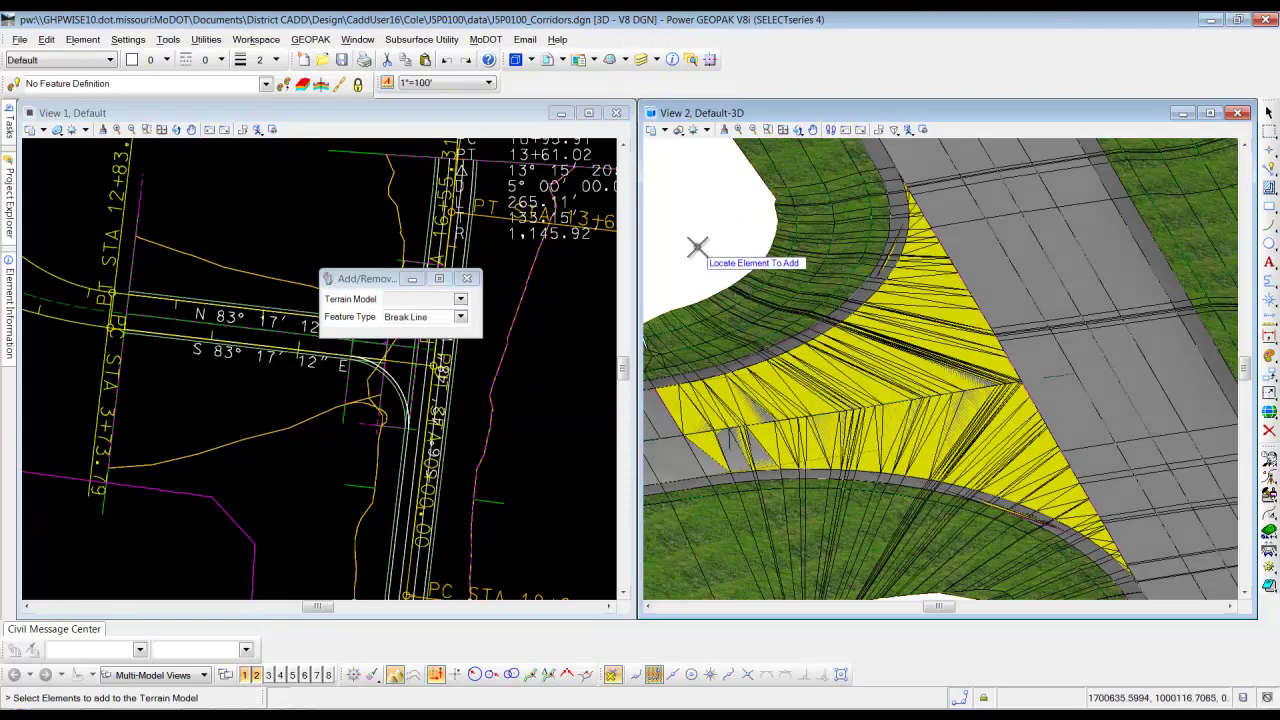
pyautogui.press('Escape')
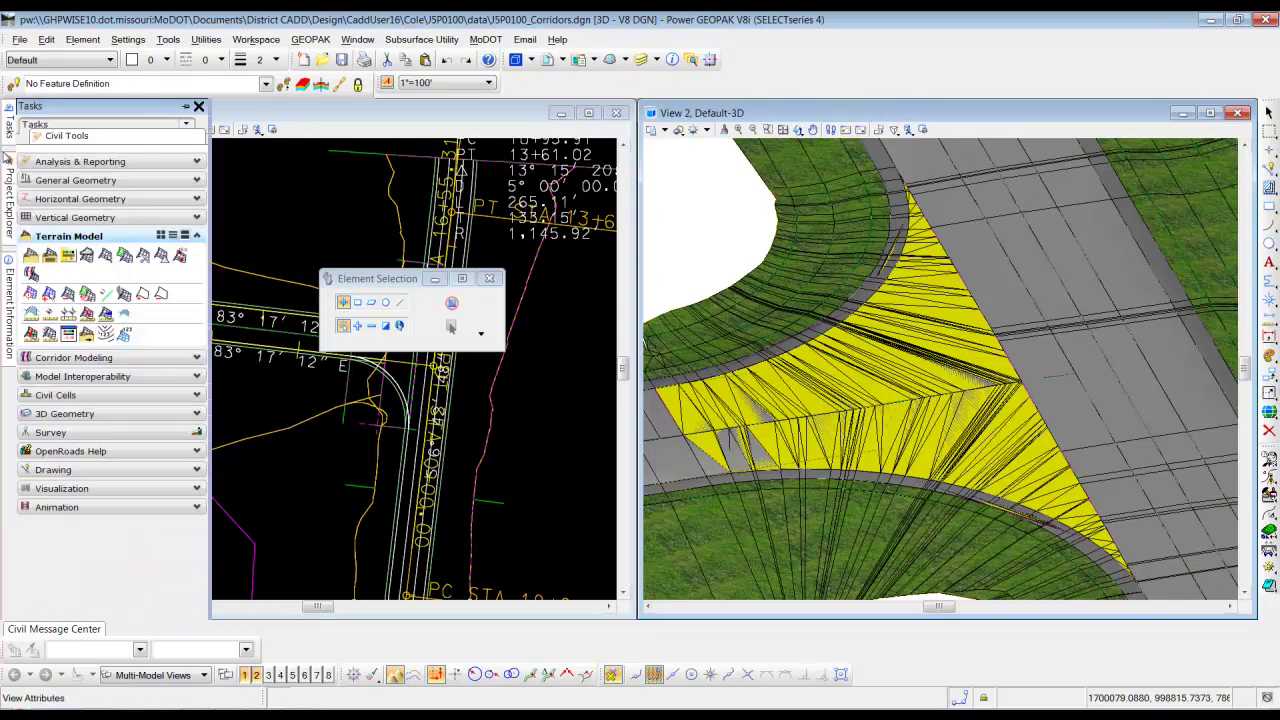
# Step: Look up the Intersection terrain model among the civil data of J5P0100_Corridors.dgn in Project Explorer
pyautogui.moveTo(7, 180)
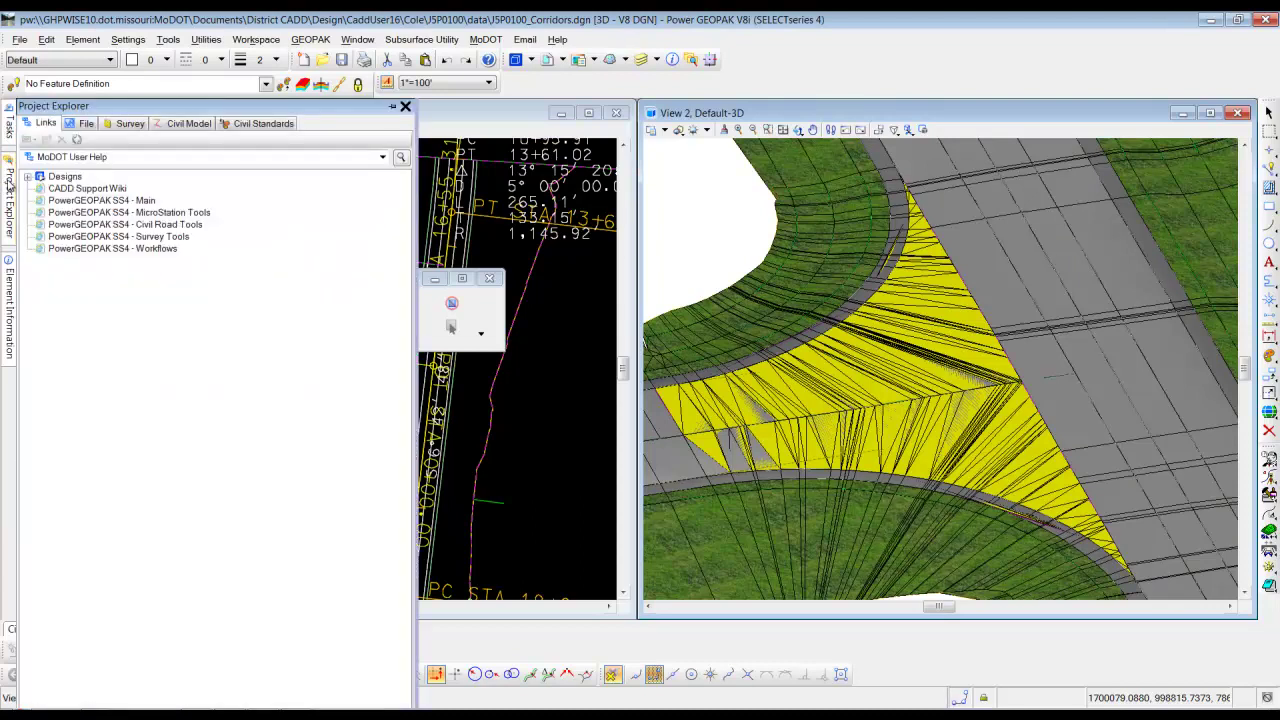
pyautogui.click(184, 125)
pyautogui.click(168, 152)
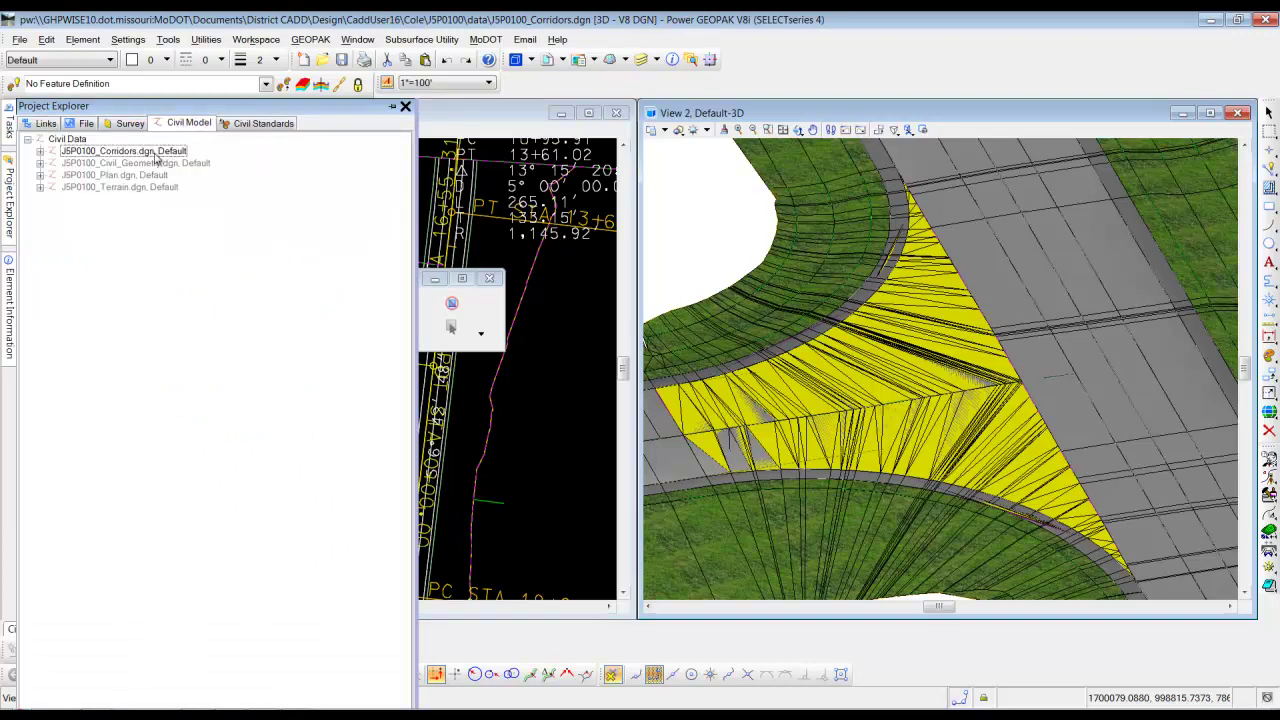
pyautogui.click(41, 151)
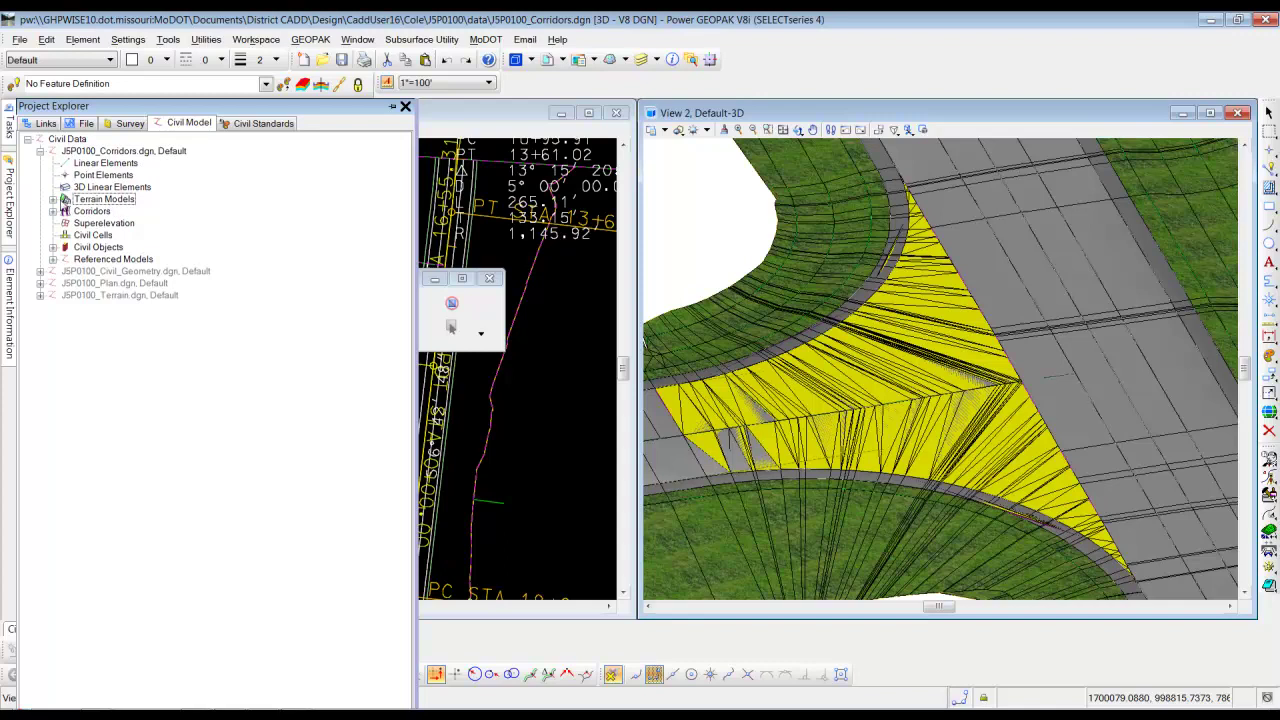
pyautogui.click(53, 199)
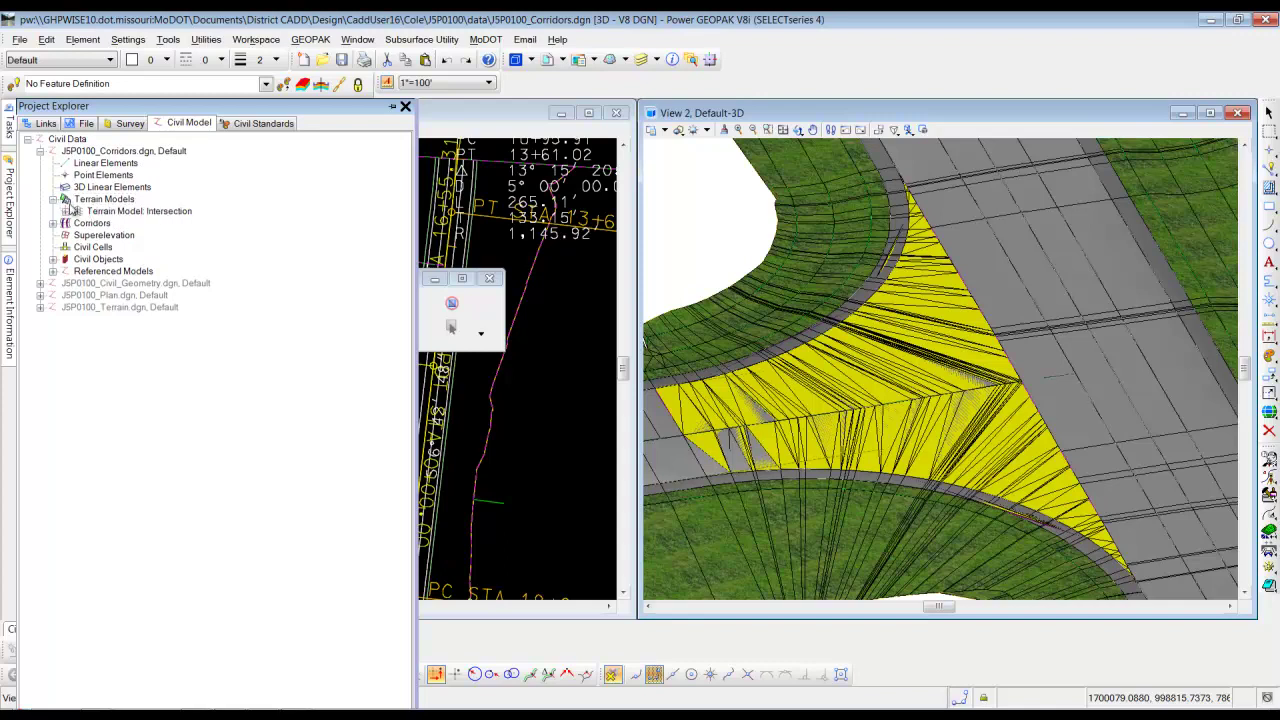
pyautogui.click(170, 217)
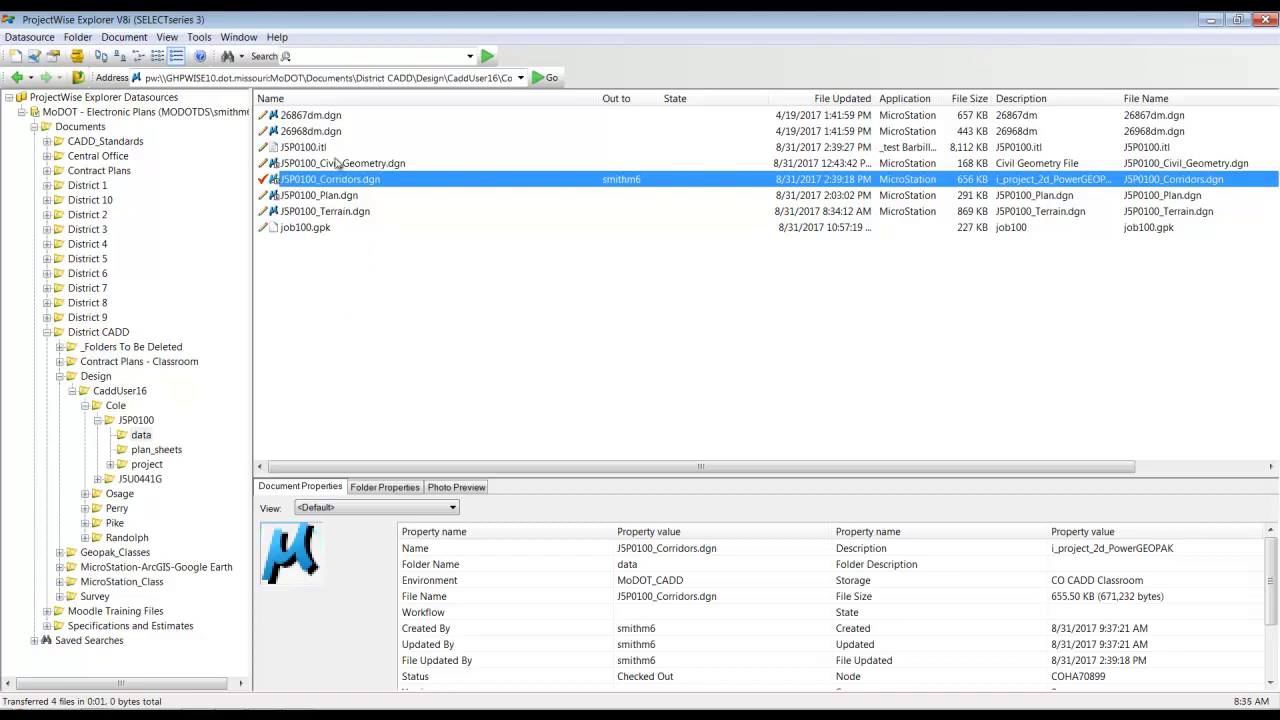
# Step: Open J5P0100_Civil_Geometry.dgn from ProjectWise Explorer and check in J5P0100_Corridors.dgn
pyautogui.click(344, 166)
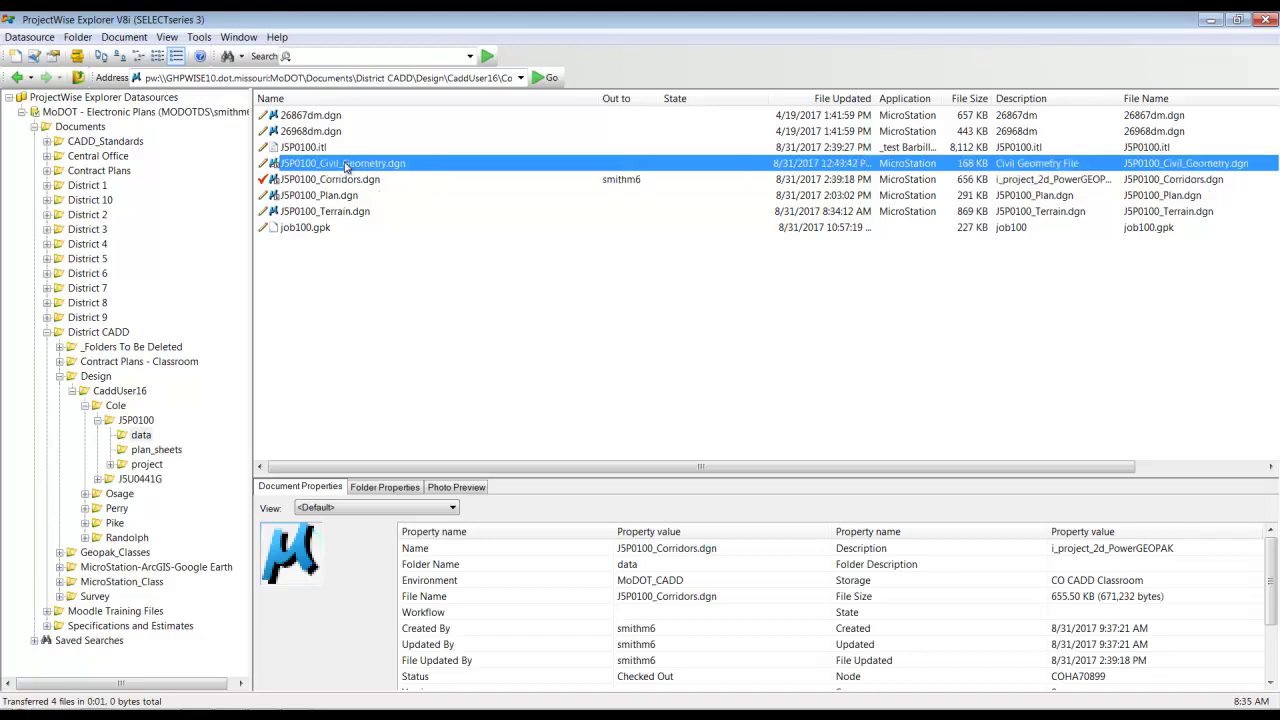
pyautogui.doubleClick(361, 168)
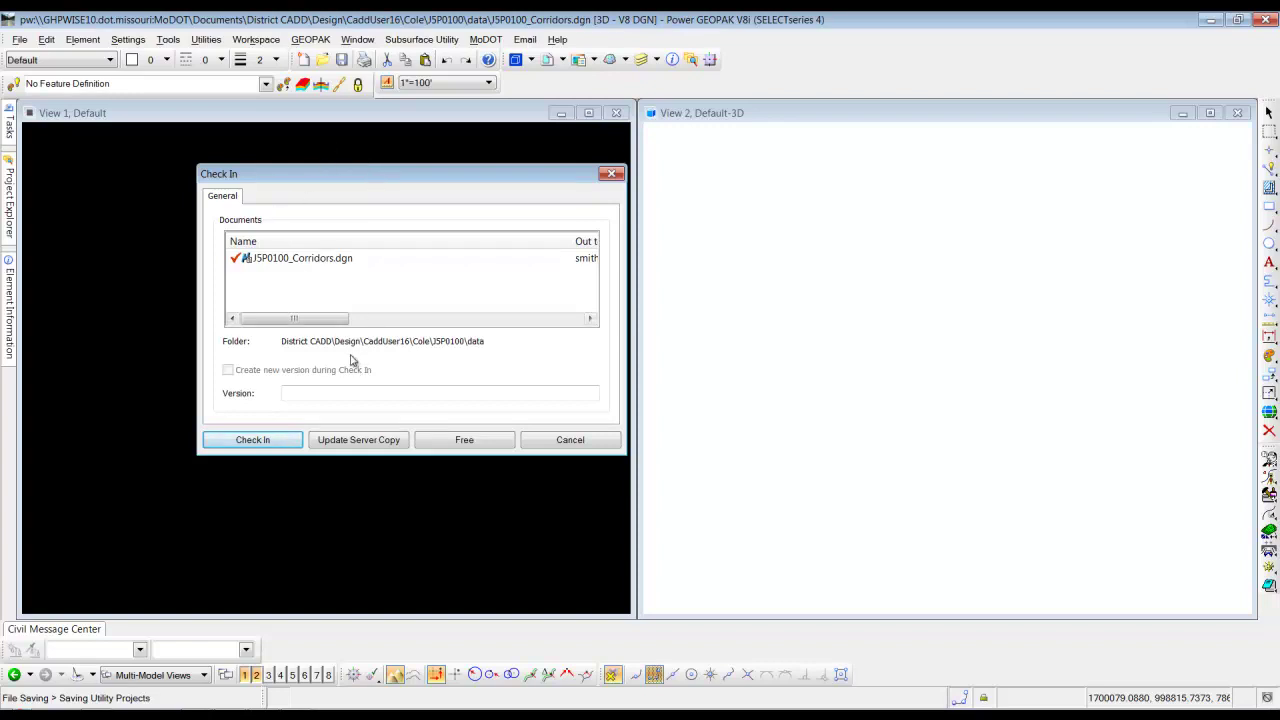
pyautogui.click(253, 440)
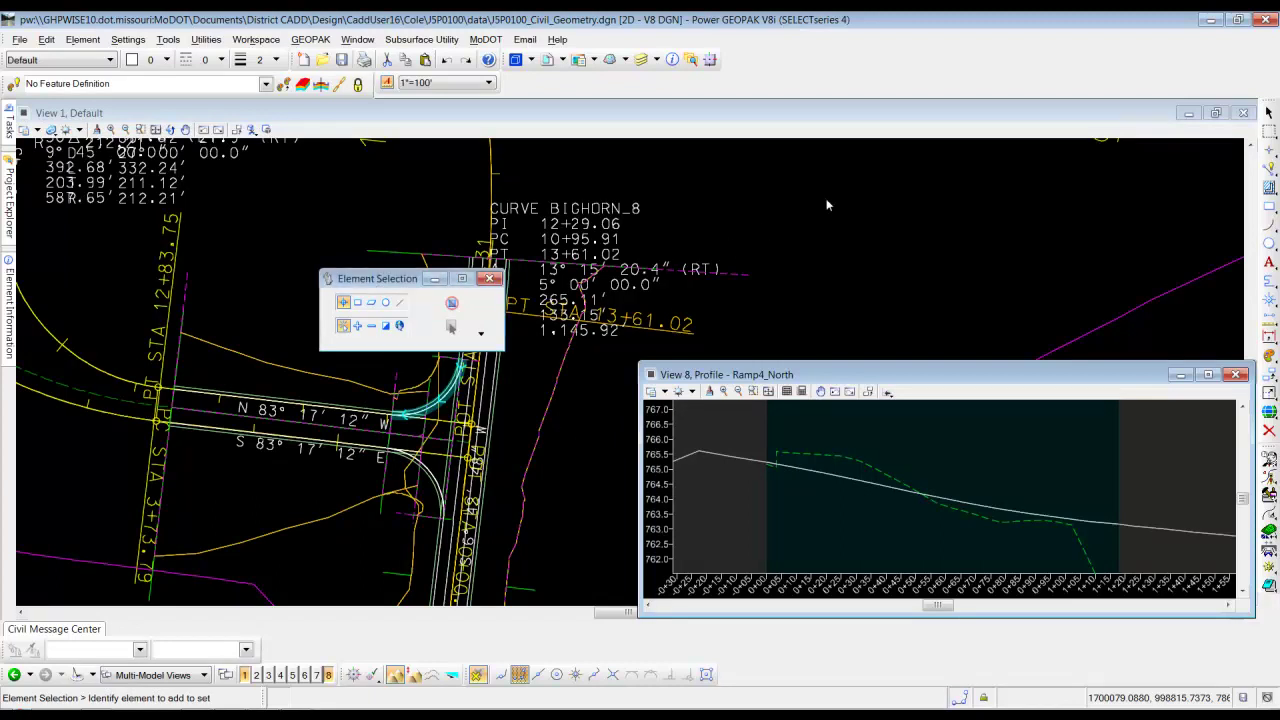
# Step: Close the Ramp4_North profile view and show the plan beside the Default-3D view, framed on the ramp intersection
pyautogui.moveTo(842, 378); pyautogui.dragTo(757, 372)
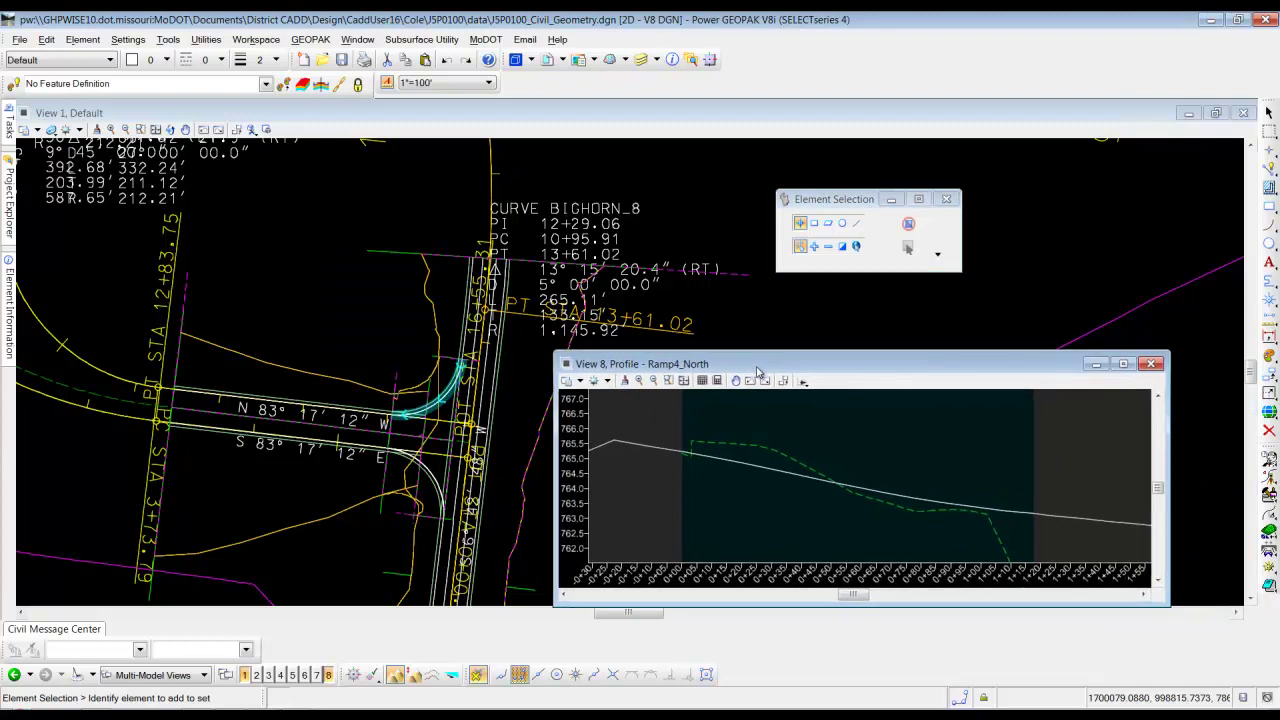
pyautogui.click(1152, 363)
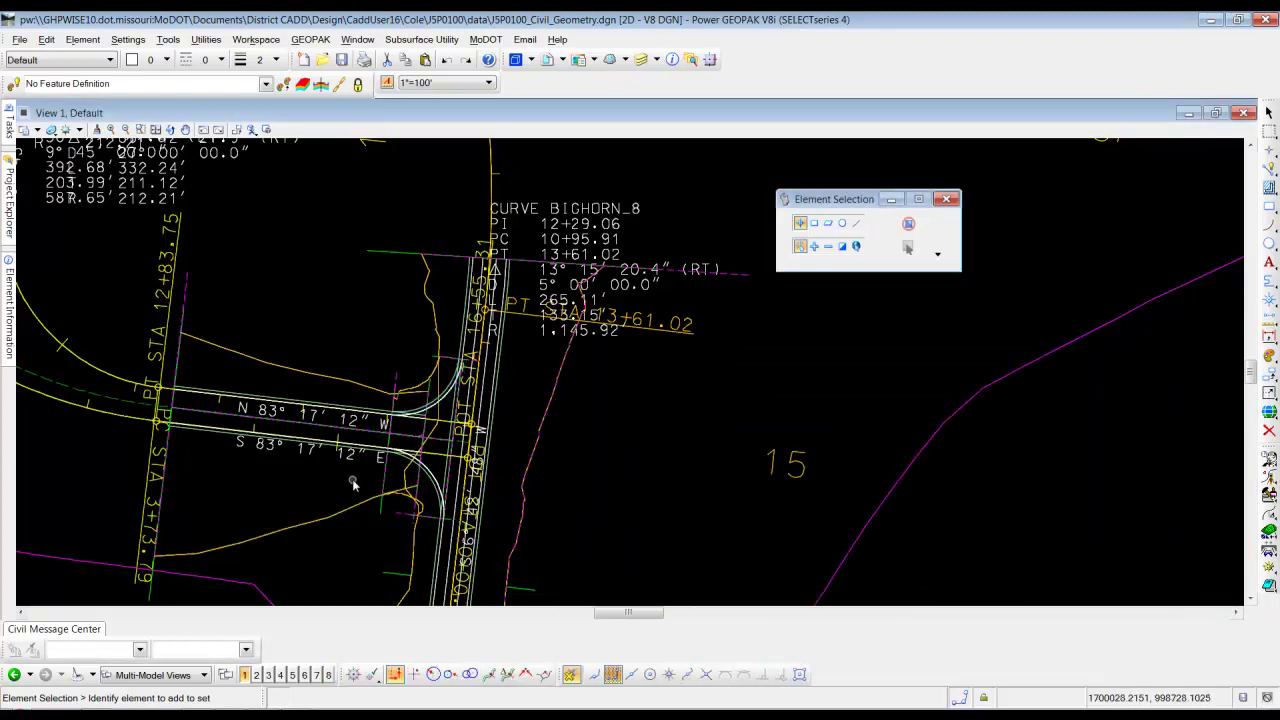
pyautogui.scroll(4, 352, 479)
pyautogui.scroll(-2, 560, 385)
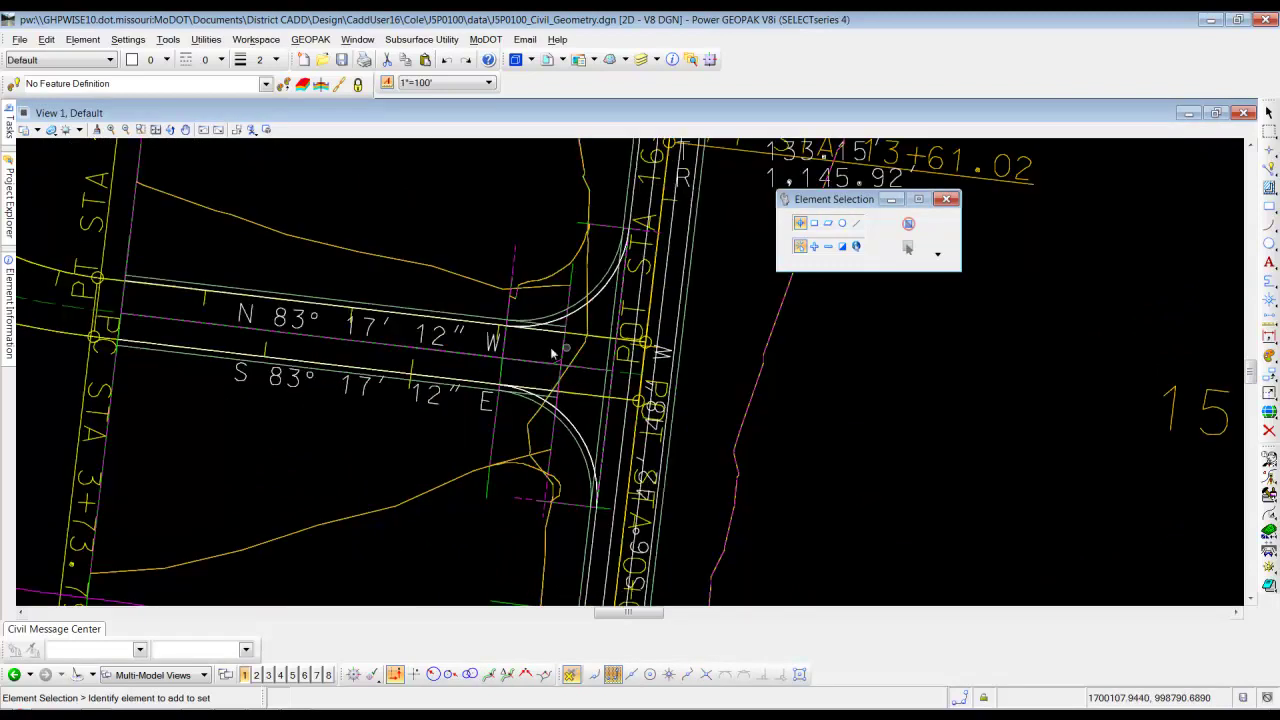
pyautogui.scroll(-2, 758, 387)
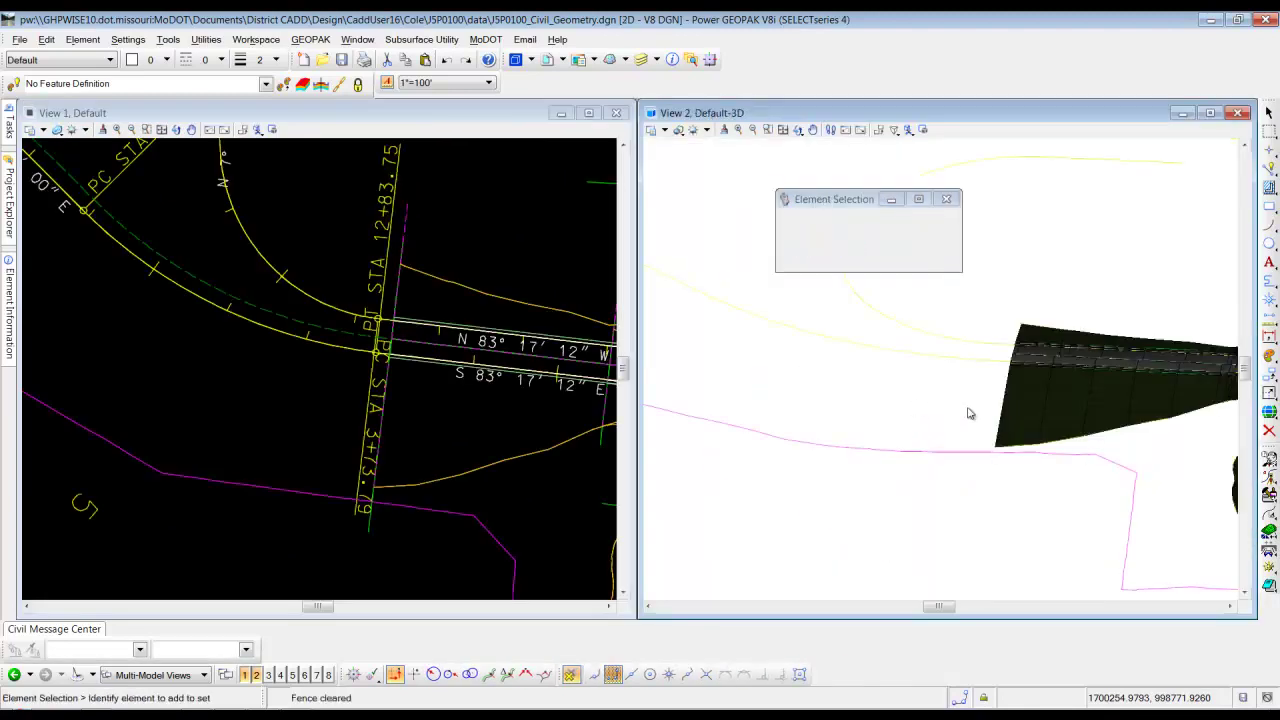
pyautogui.click(1230, 607)
pyautogui.scroll(5, 1000, 366)
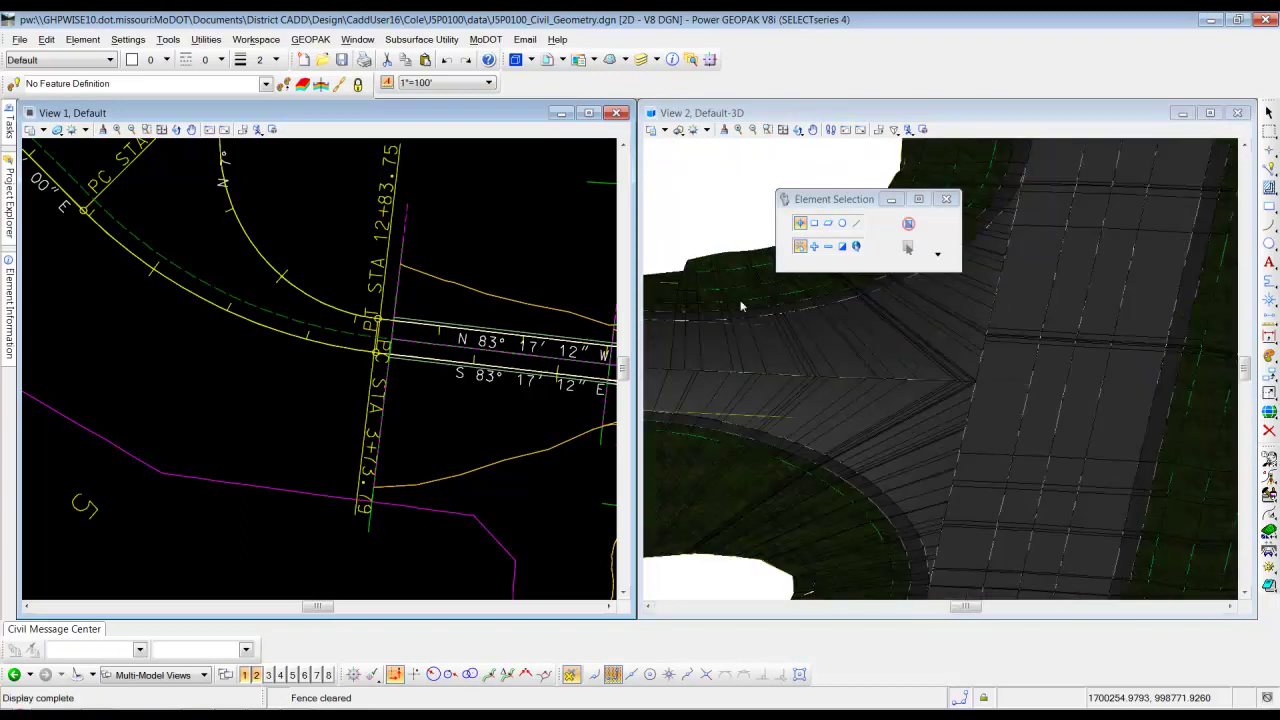
# Step: Increase the brightness of the Default-3D view
pyautogui.click(830, 115)
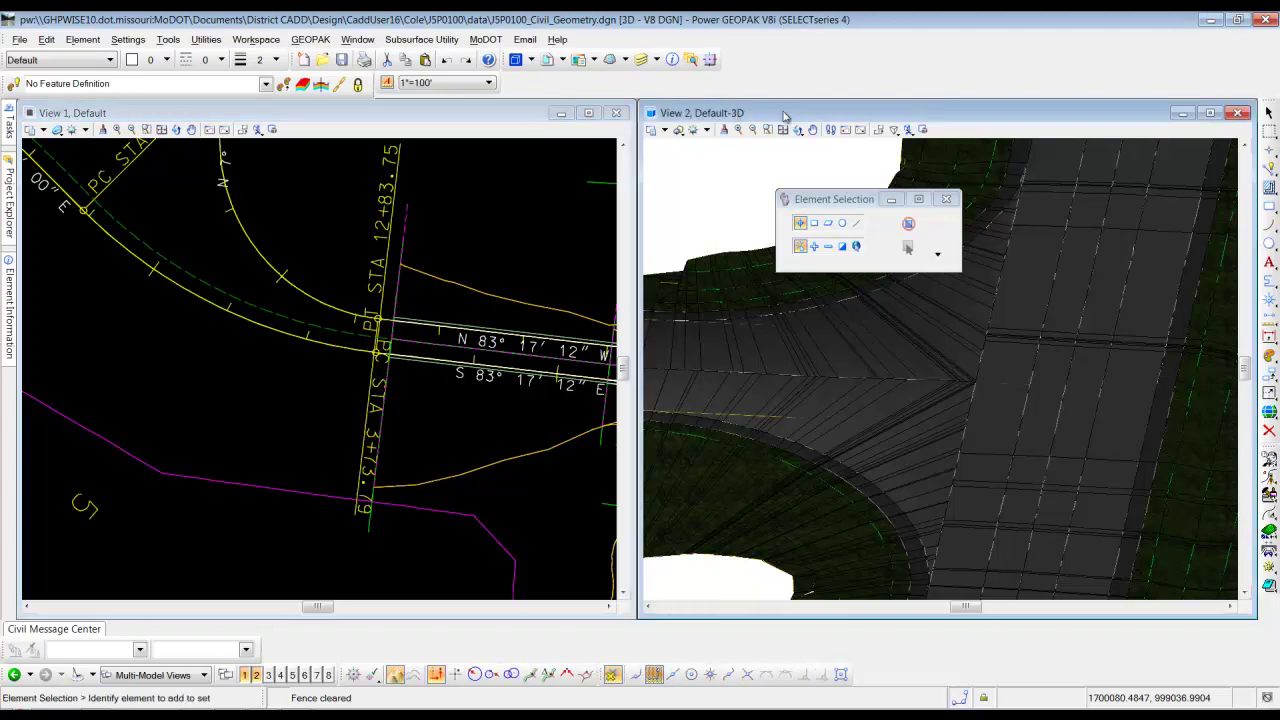
pyautogui.click(707, 132)
pyautogui.click(702, 133)
pyautogui.click(706, 133)
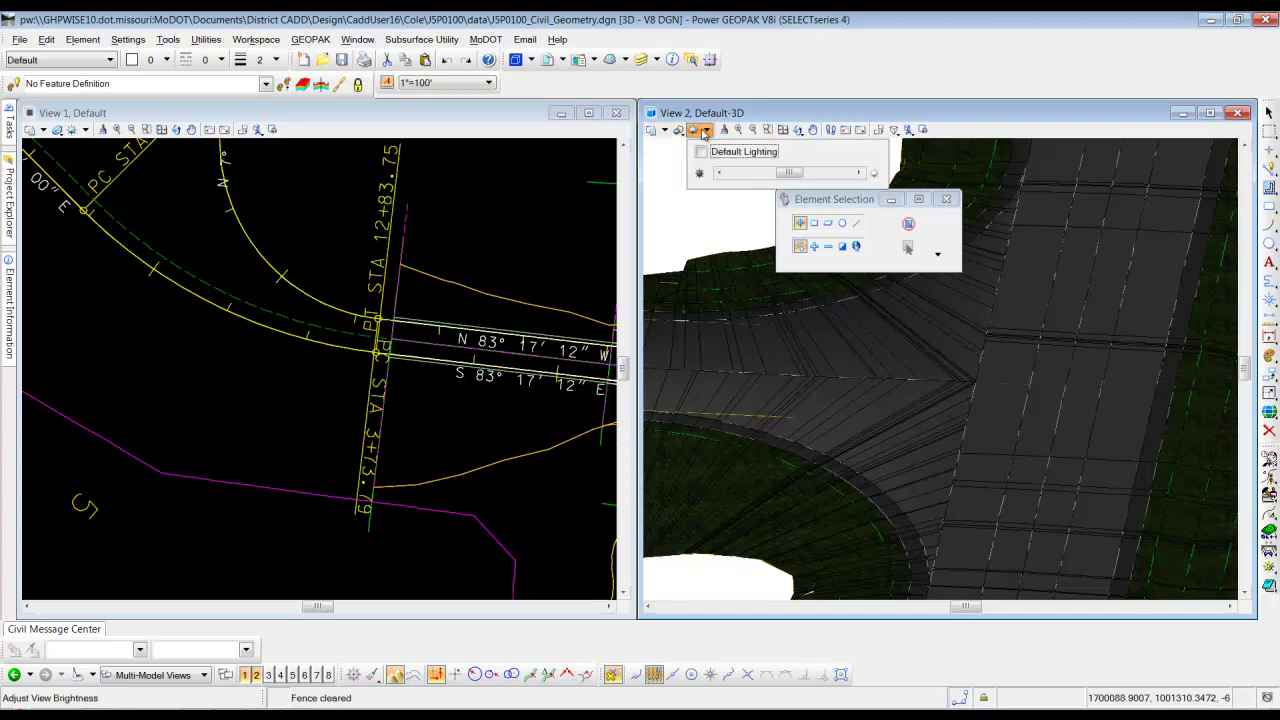
pyautogui.moveTo(791, 174); pyautogui.dragTo(855, 176)
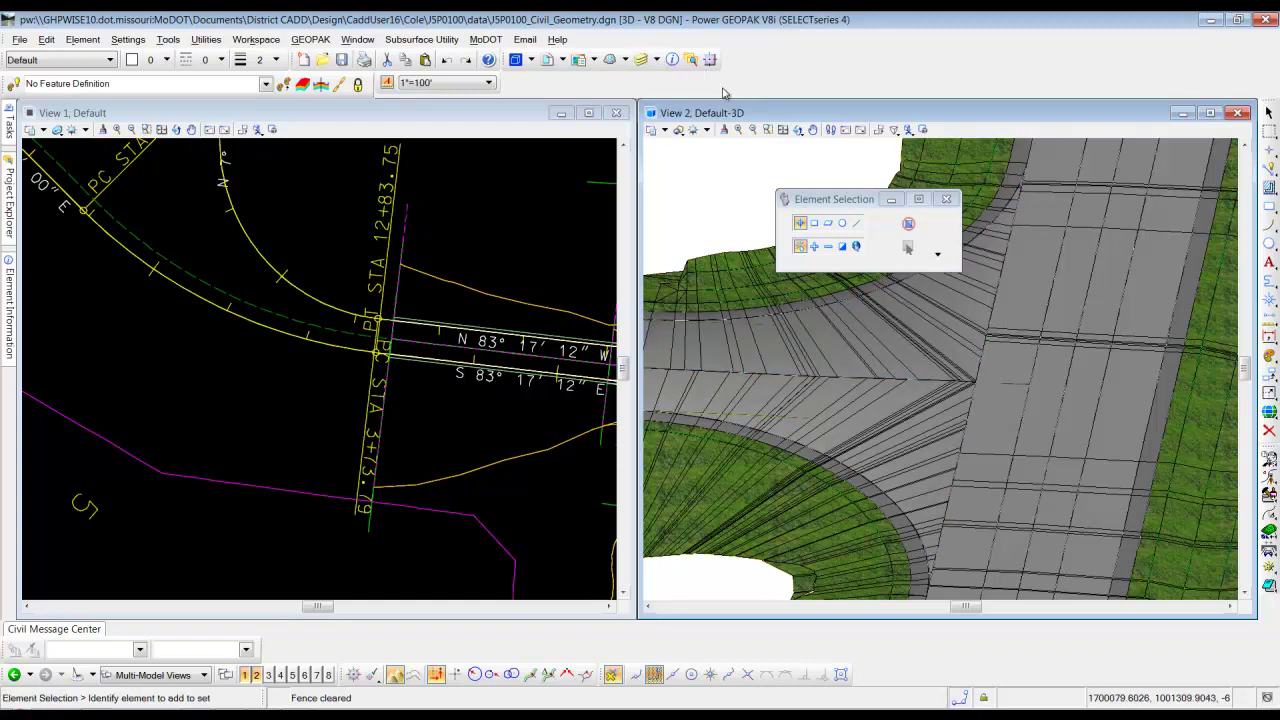
# Step: List the J5P0100_Corridors.dgn reference's levels in Level Display for the Default-3D view, sorted with the used levels first
pyautogui.click(643, 60)
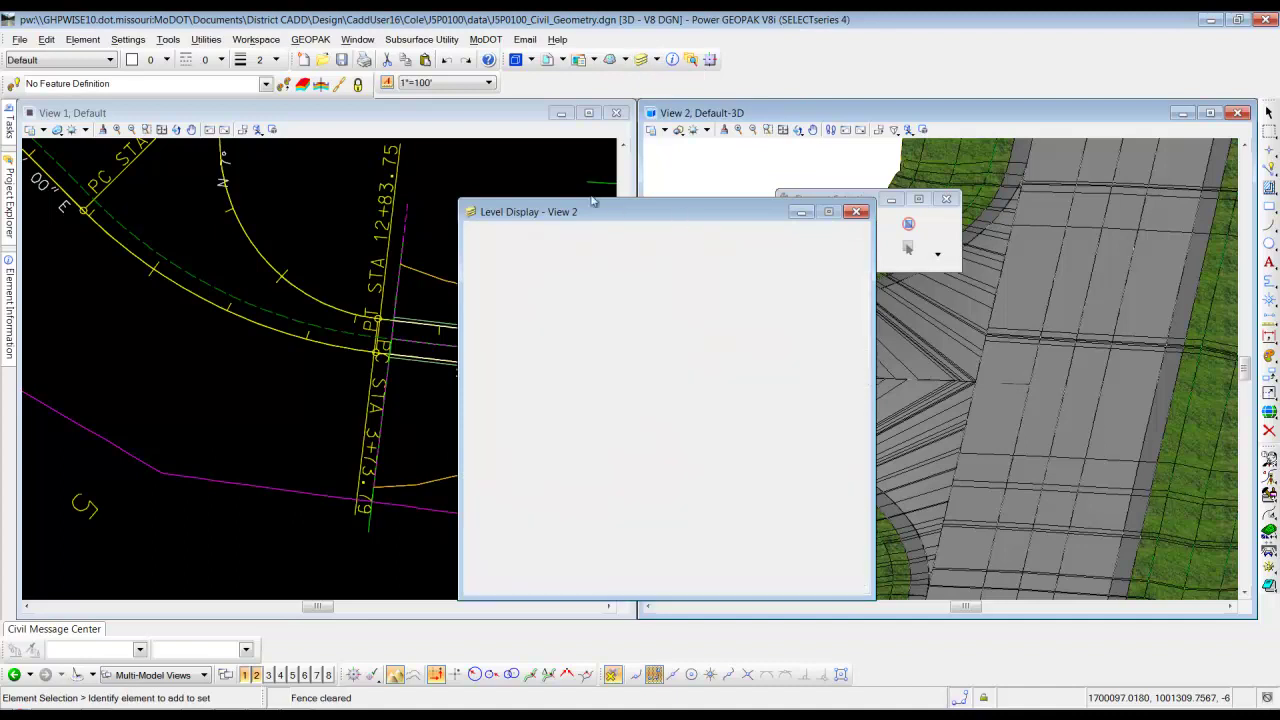
pyautogui.moveTo(690, 214); pyautogui.dragTo(582, 161)
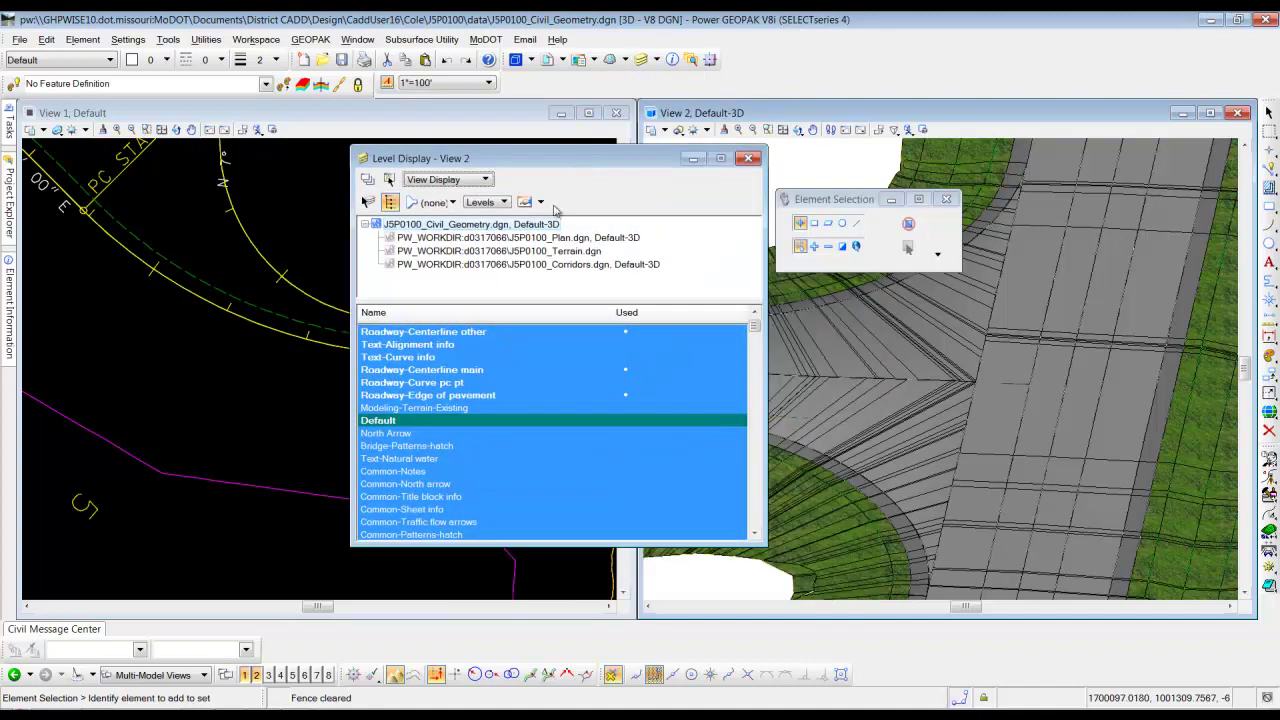
pyautogui.click(563, 265)
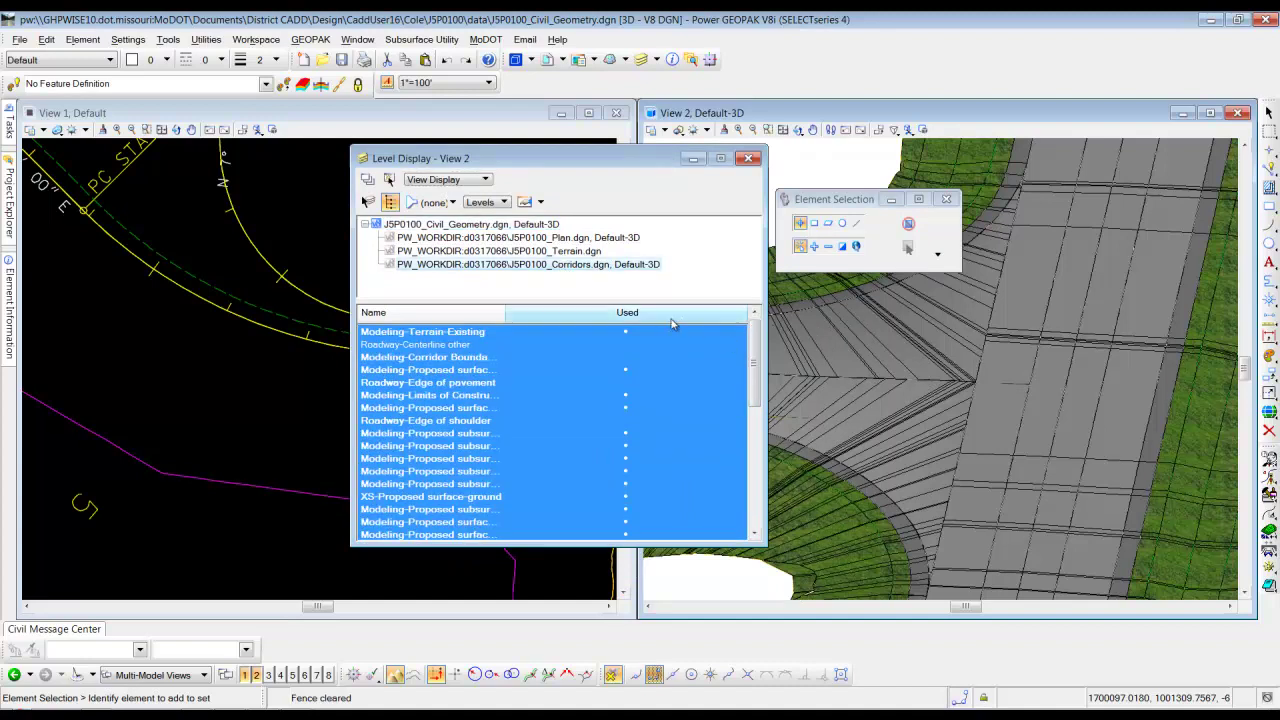
pyautogui.click(630, 313)
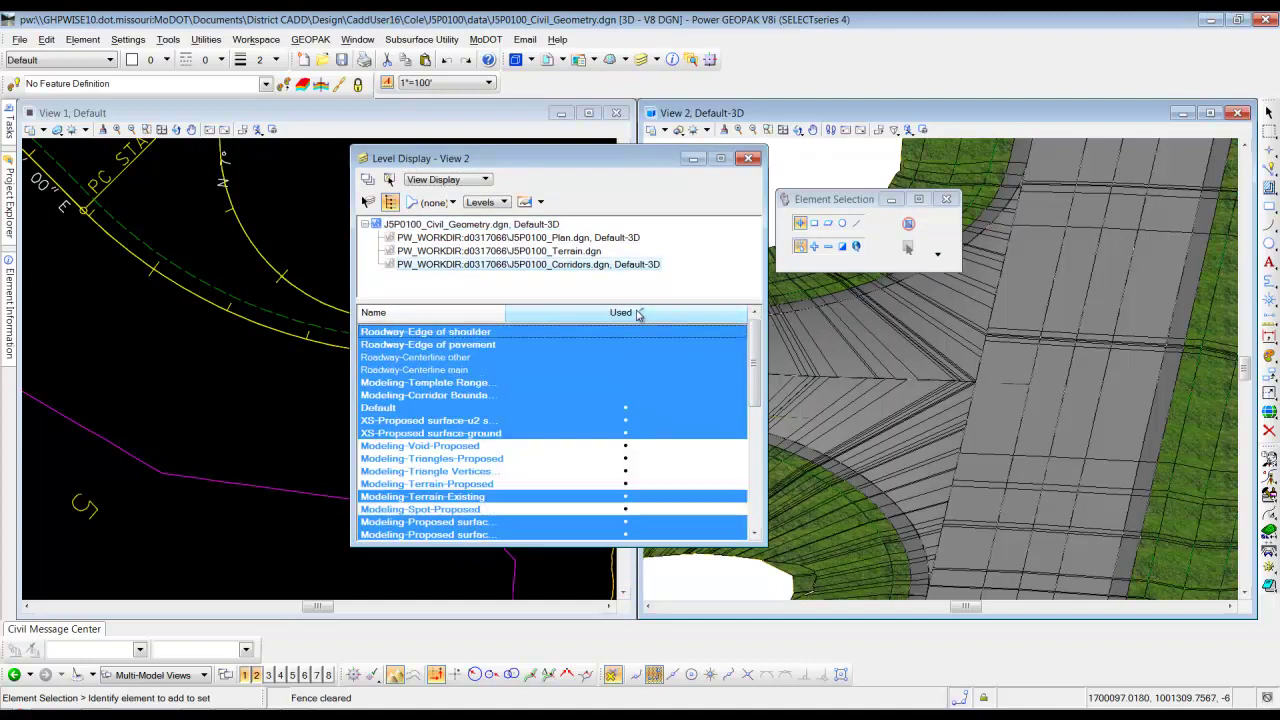
pyautogui.click(638, 315)
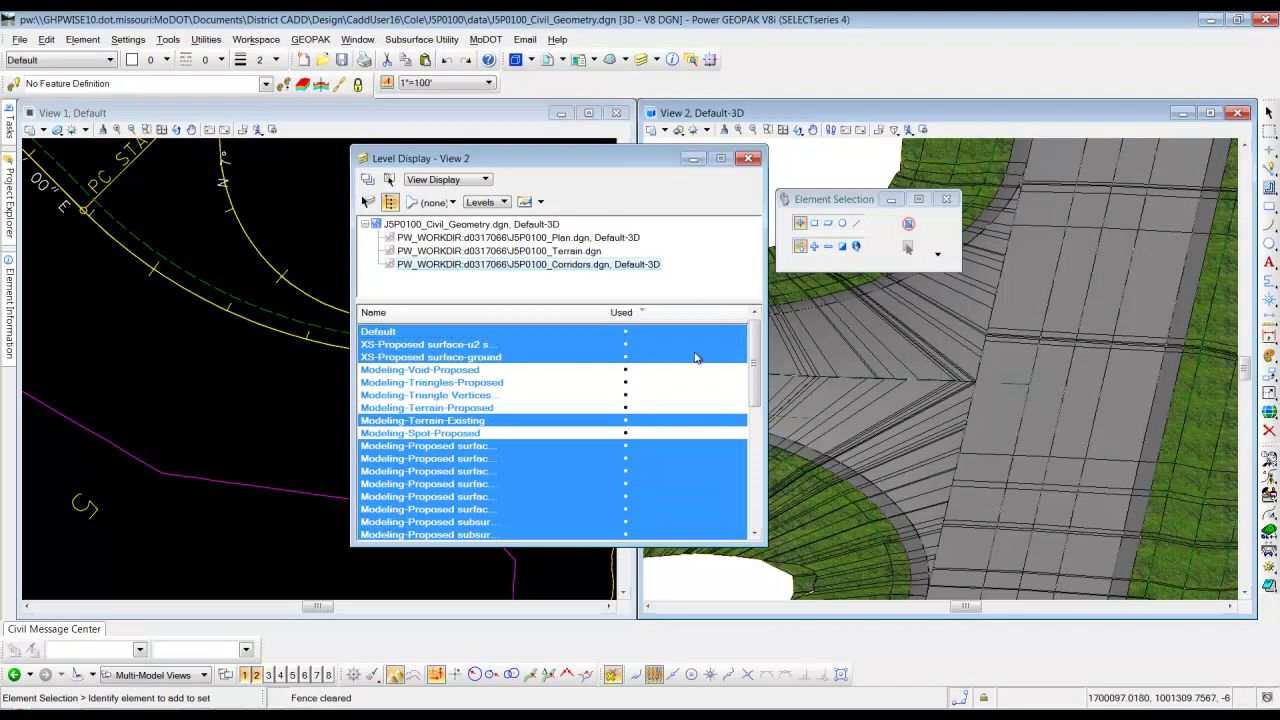
# Step: Turn on the Modeling-Triangles-Proposed and Modeling-Terrain-Proposed levels of the corridors reference in the Default-3D view
pyautogui.moveTo(756, 350); pyautogui.dragTo(755, 482)
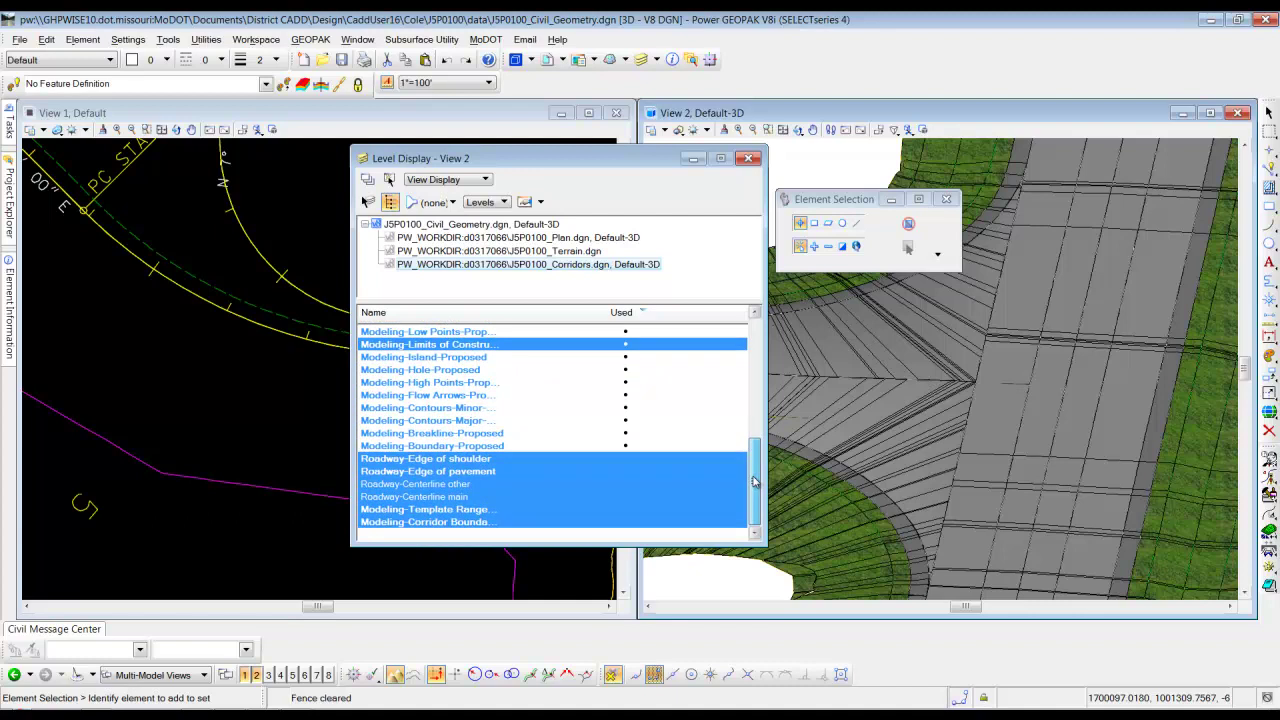
pyautogui.moveTo(755, 482); pyautogui.dragTo(760, 336)
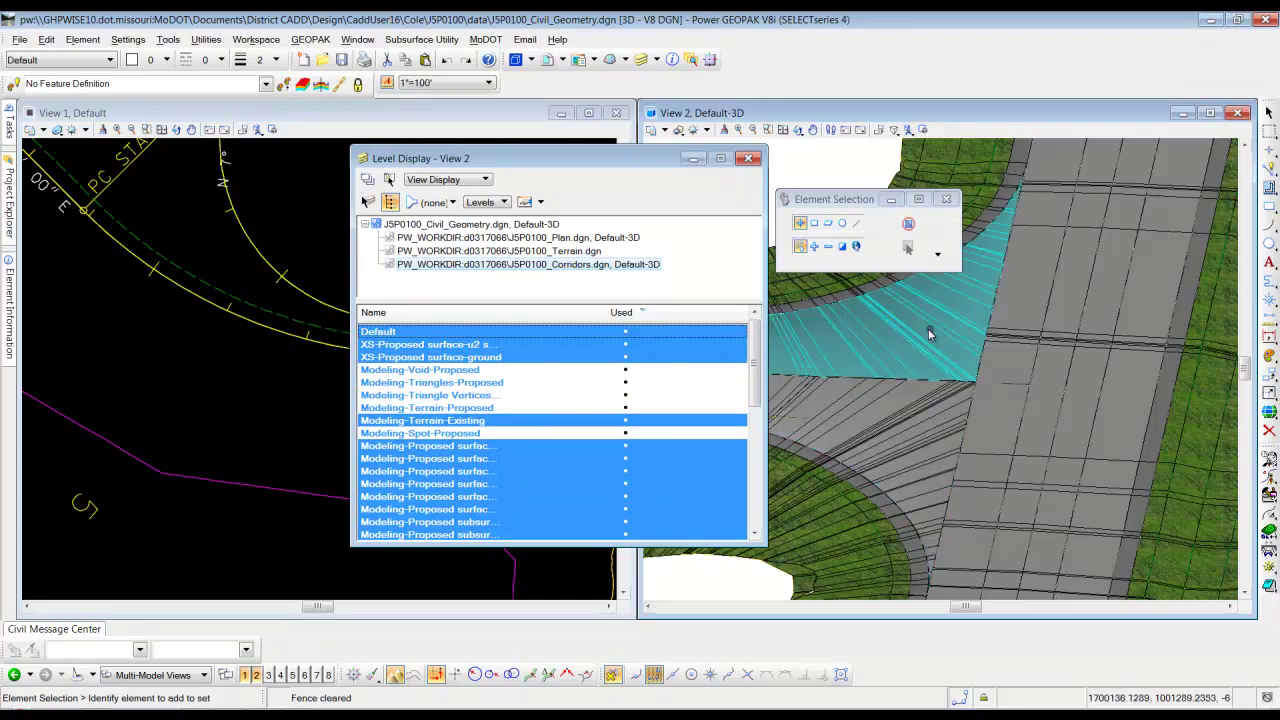
pyautogui.click(436, 384)
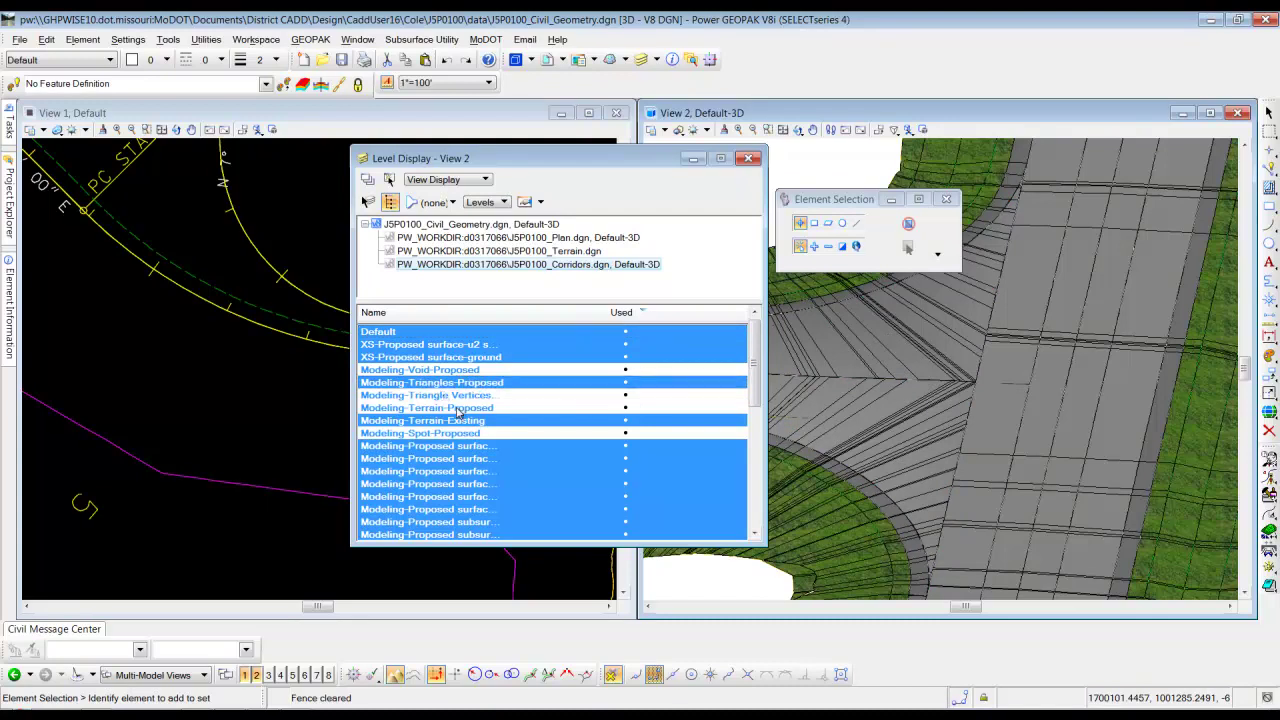
pyautogui.click(458, 408)
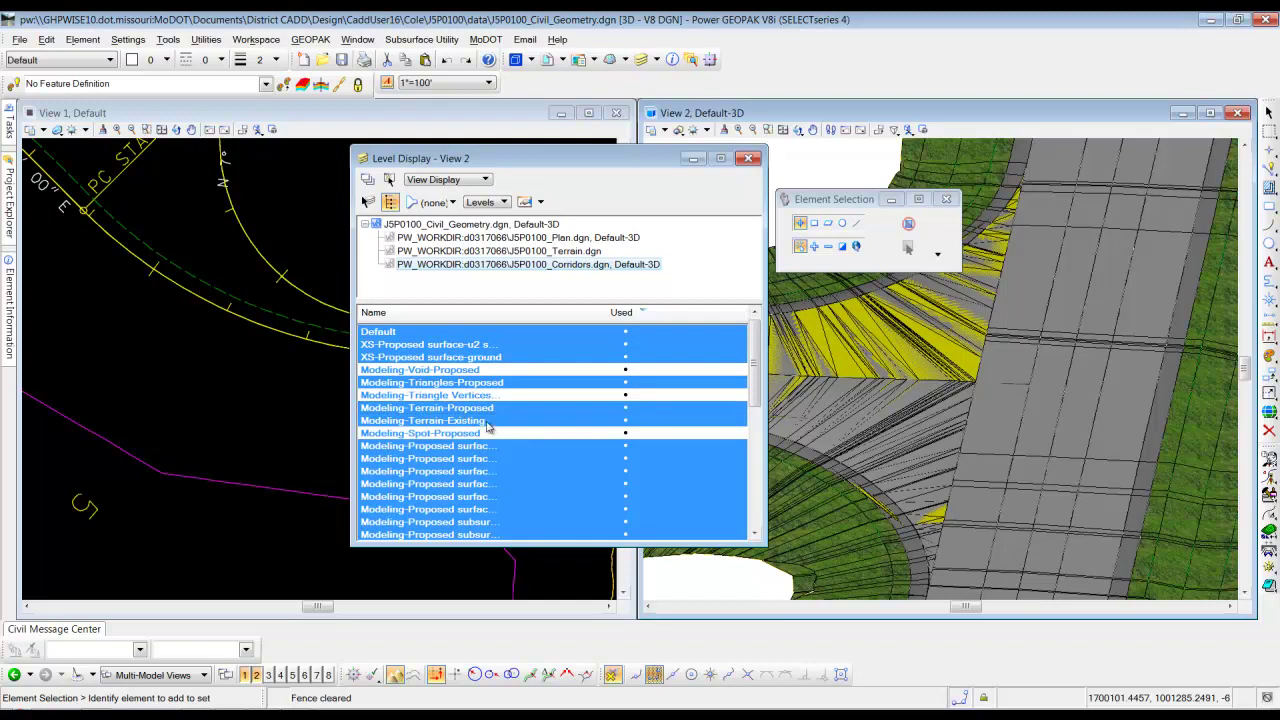
# Step: Turn off the Modeling-Terrain-Existing, Default and both XS-Proposed surface levels, keeping Modeling-Triangles-Proposed on
pyautogui.click(487, 426)
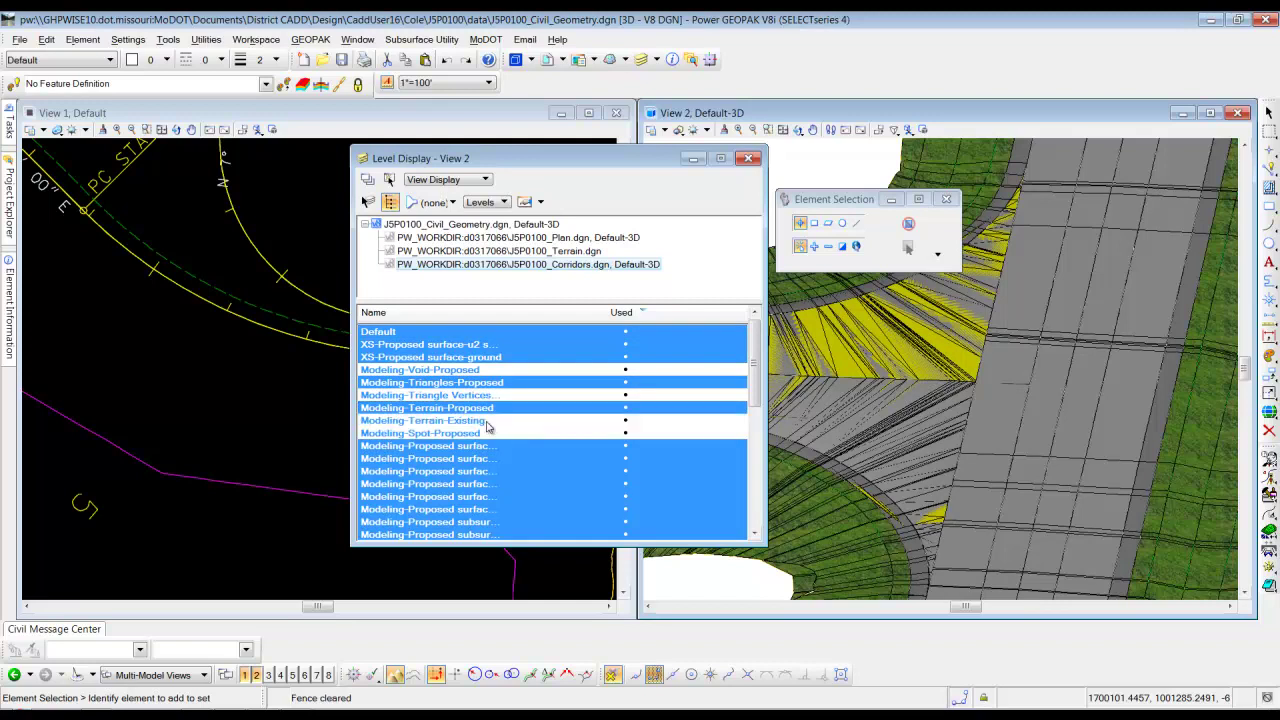
pyautogui.click(486, 359)
pyautogui.click(475, 347)
pyautogui.click(432, 335)
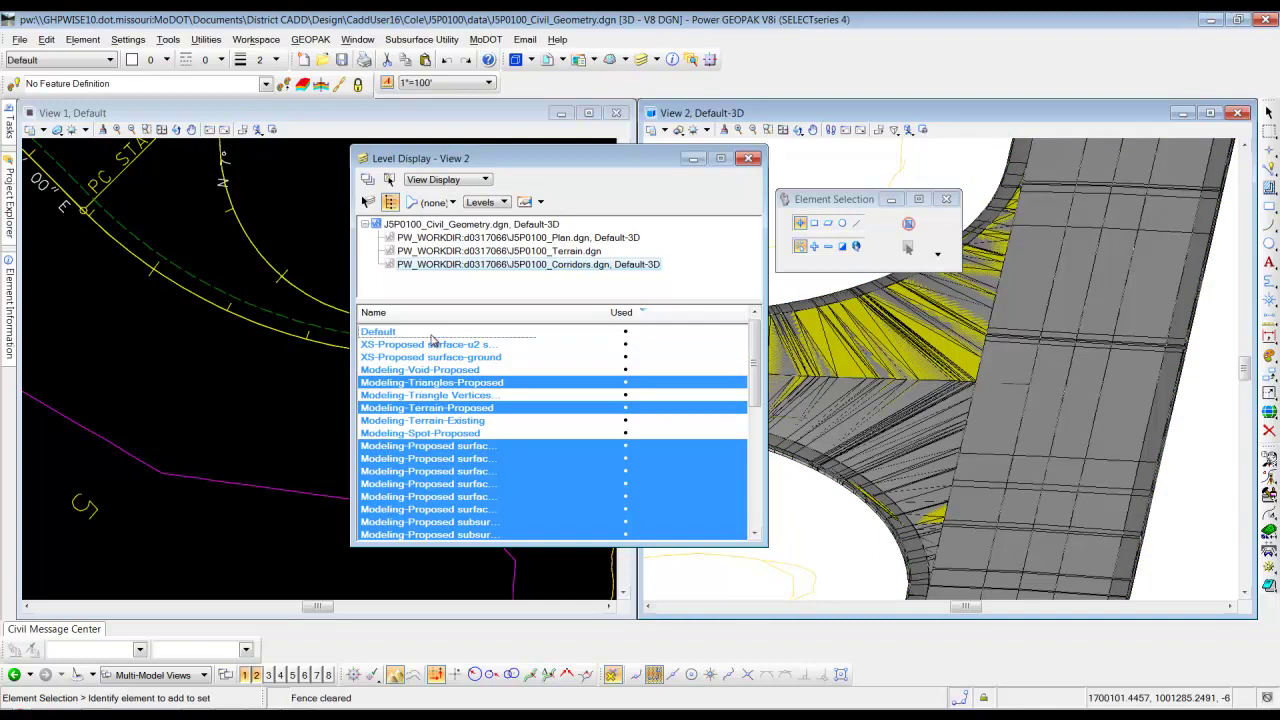
pyautogui.click(465, 385)
pyautogui.click(465, 385)
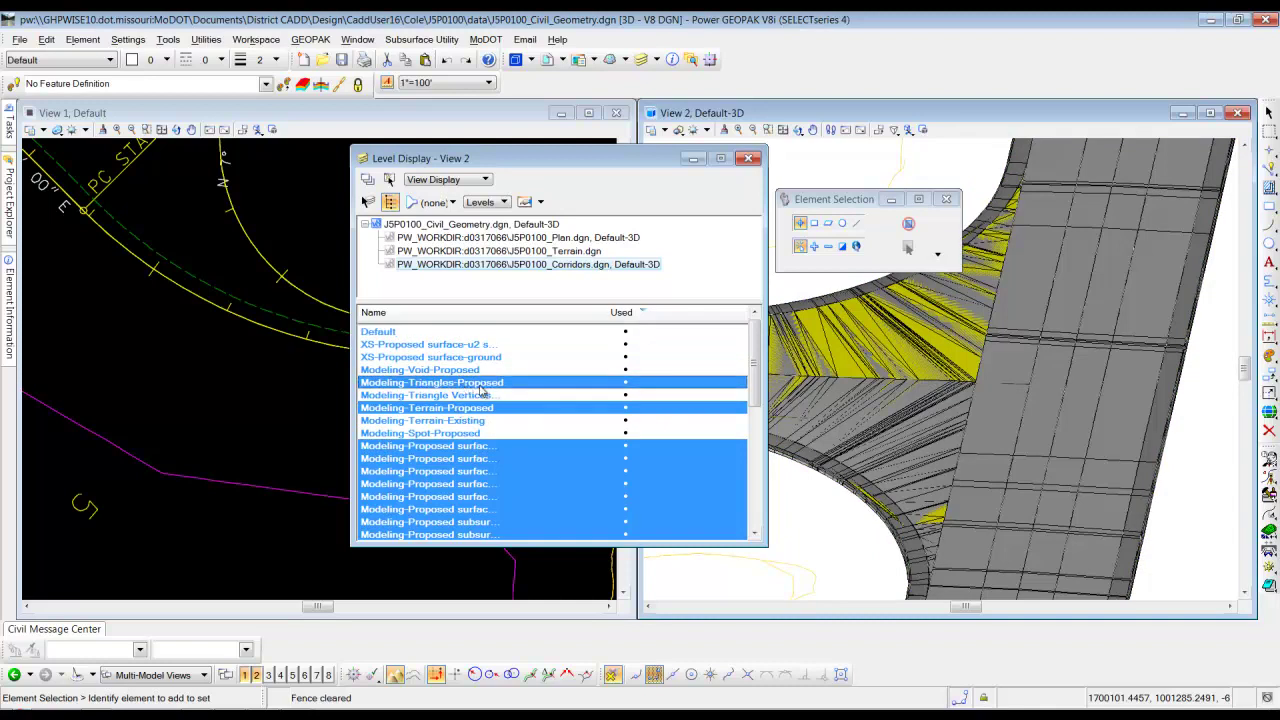
# Step: Turn off all the Modeling-Proposed surface and subsurface levels and the limits of construction level of the corridors reference
pyautogui.click(467, 447)
pyautogui.moveTo(468, 458); pyautogui.dragTo(480, 532)
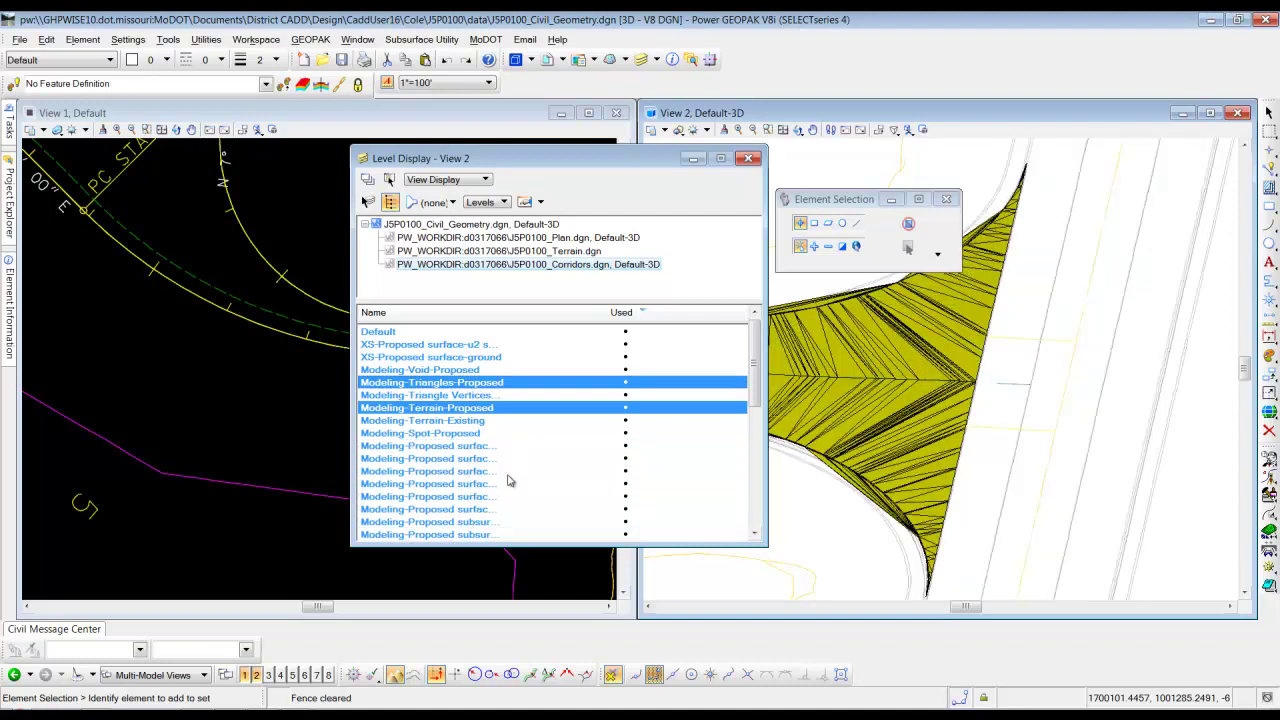
pyautogui.scroll(-2, 508, 479)
pyautogui.moveTo(489, 473); pyautogui.dragTo(504, 509)
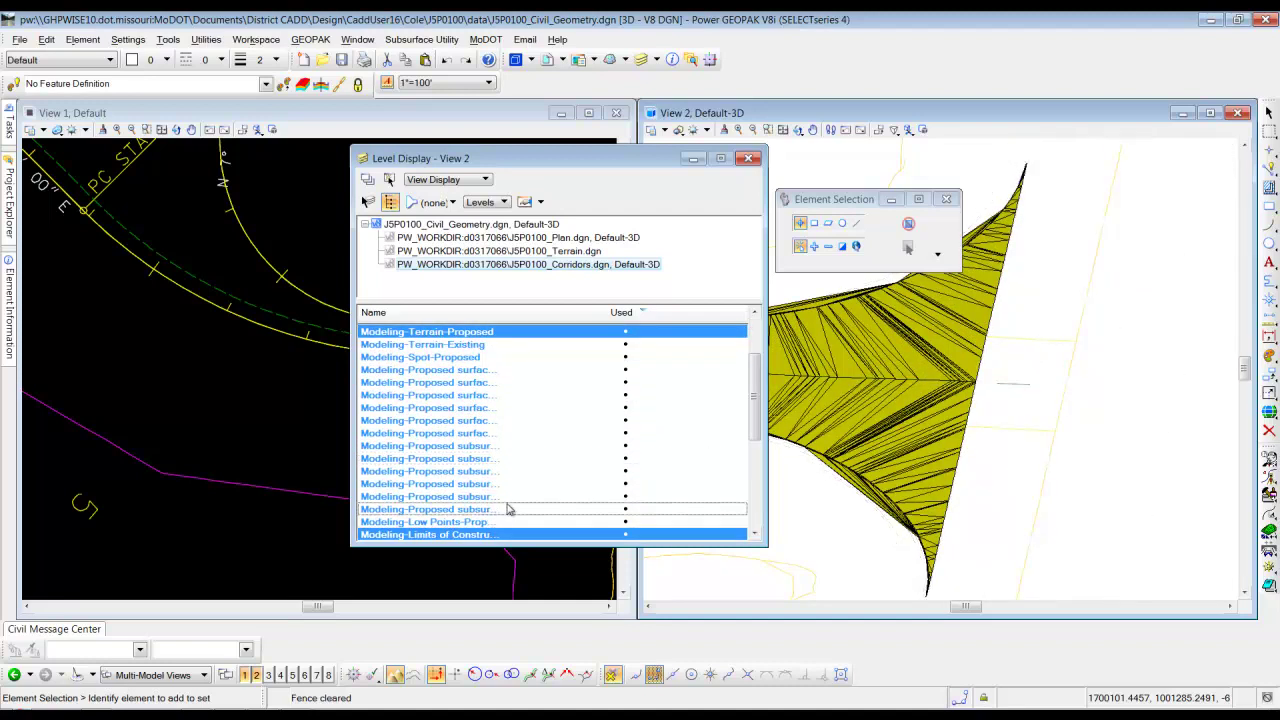
pyautogui.scroll(-3, 504, 509)
pyautogui.click(500, 422)
pyautogui.scroll(-1, 515, 480)
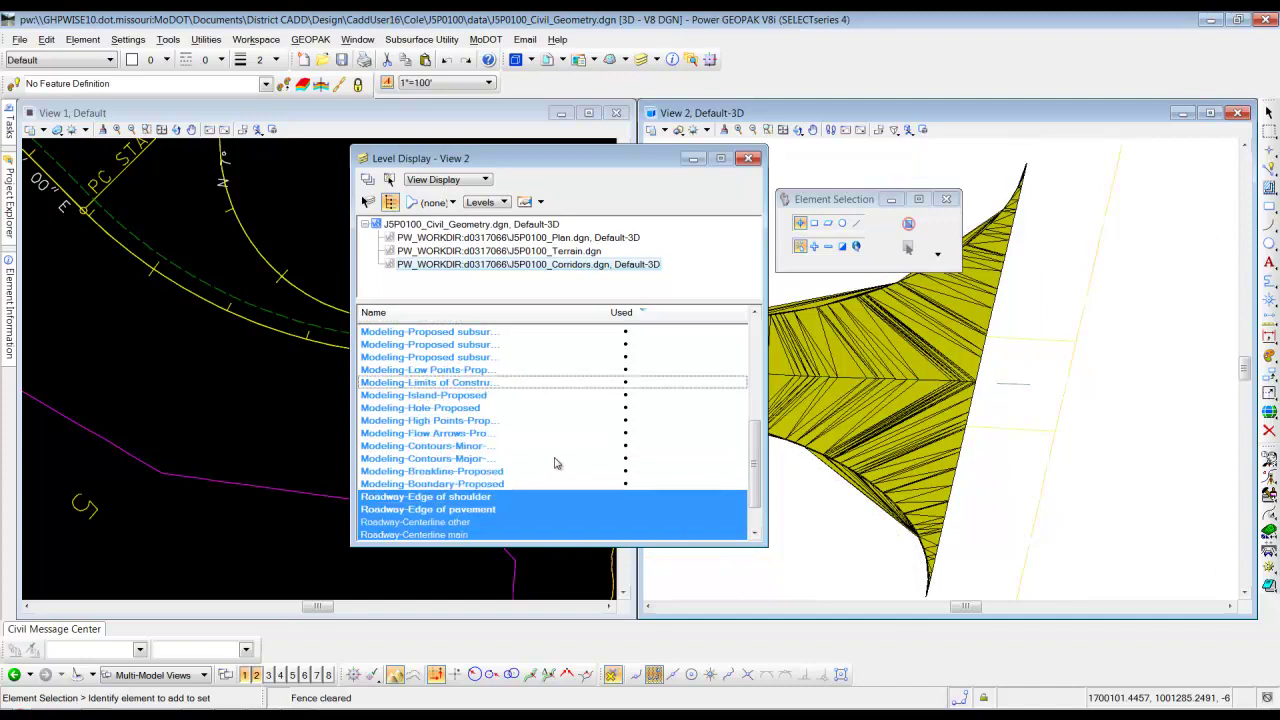
# Step: Frame the Default-3D view on the intersection terrain model and close the level display
pyautogui.scroll(5, 555, 463)
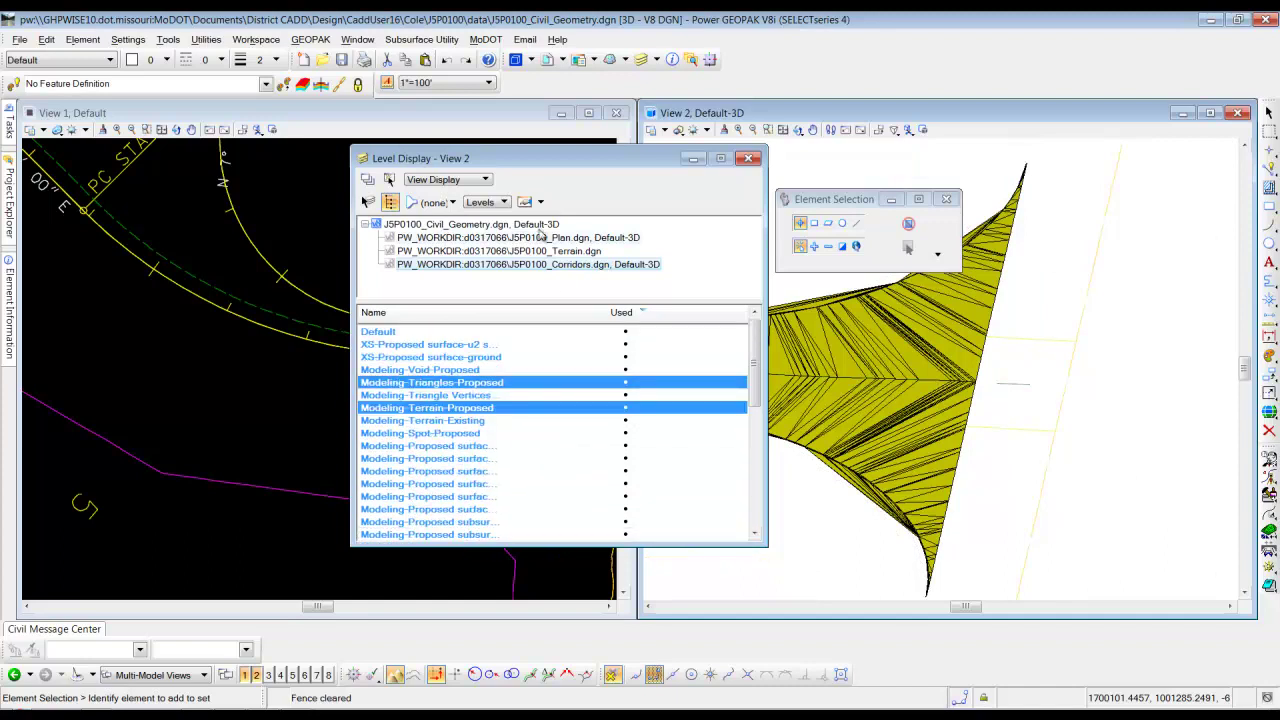
pyautogui.moveTo(559, 159); pyautogui.dragTo(325, 164)
pyautogui.scroll(-3, 820, 370)
pyautogui.scroll(-2, 820, 370)
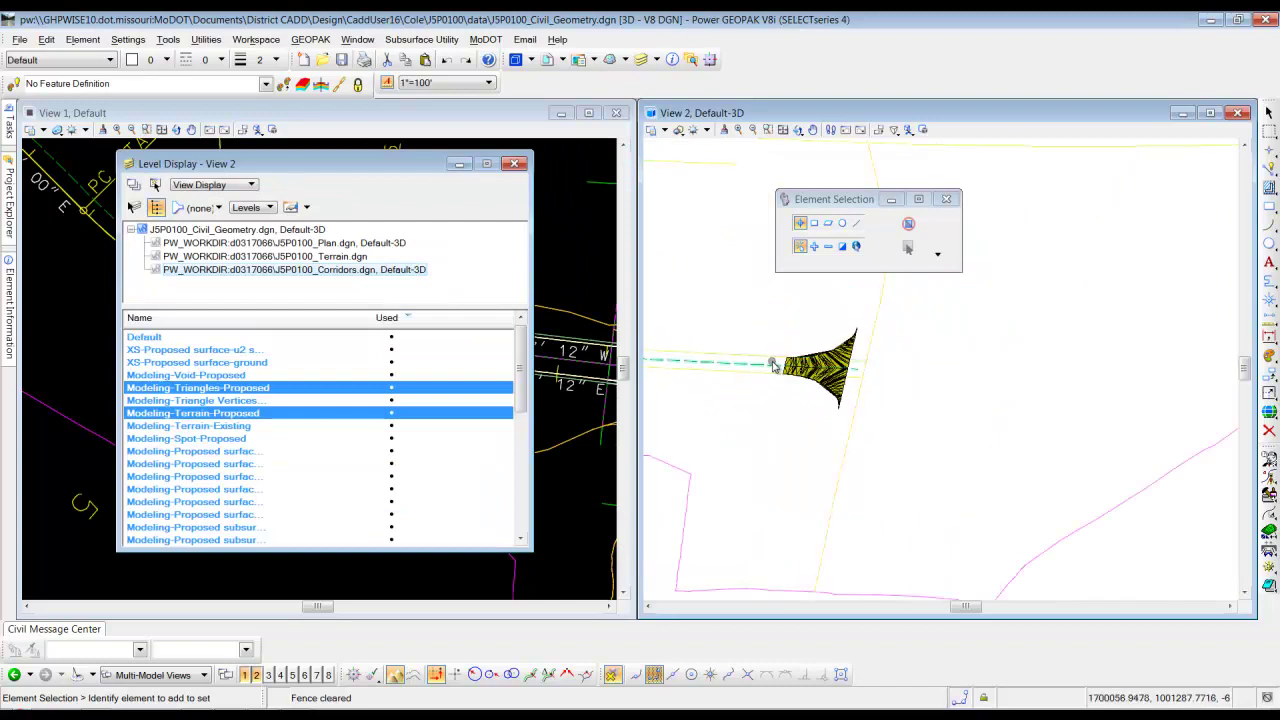
pyautogui.scroll(-2, 815, 370)
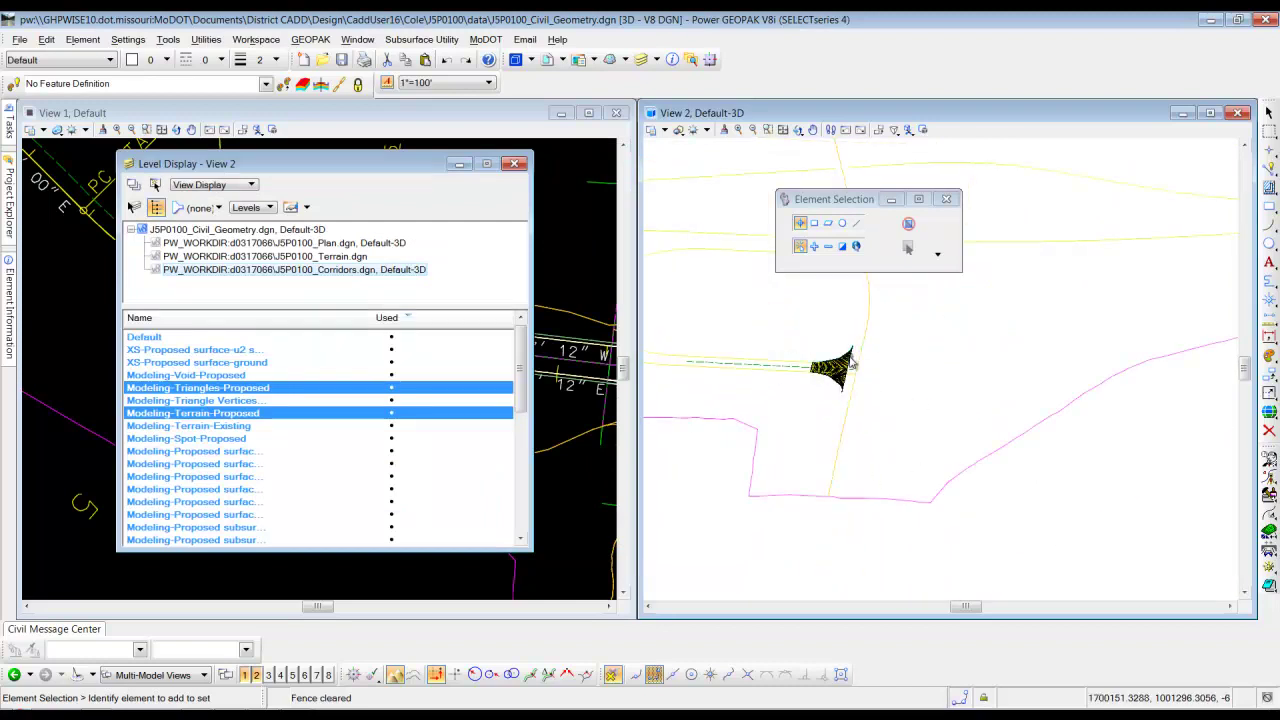
pyautogui.scroll(5, 851, 363)
pyautogui.scroll(-2, 735, 398)
pyautogui.scroll(1, 736, 400)
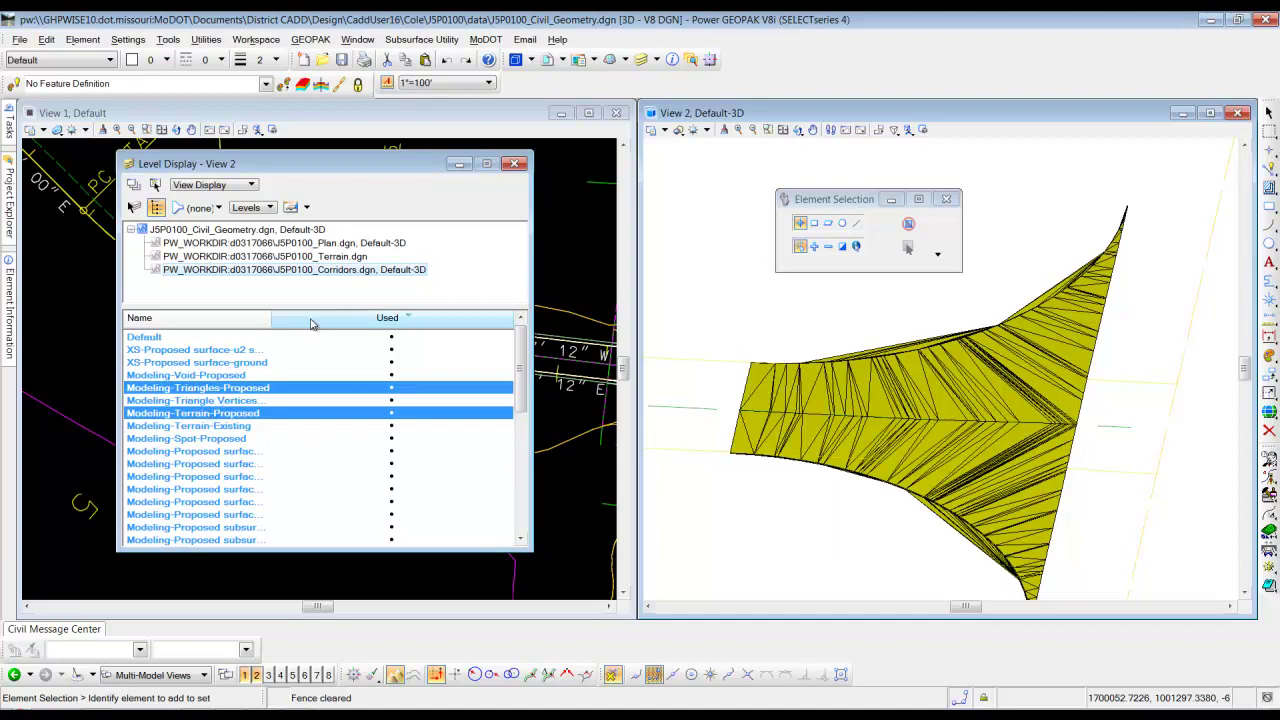
pyautogui.click(515, 164)
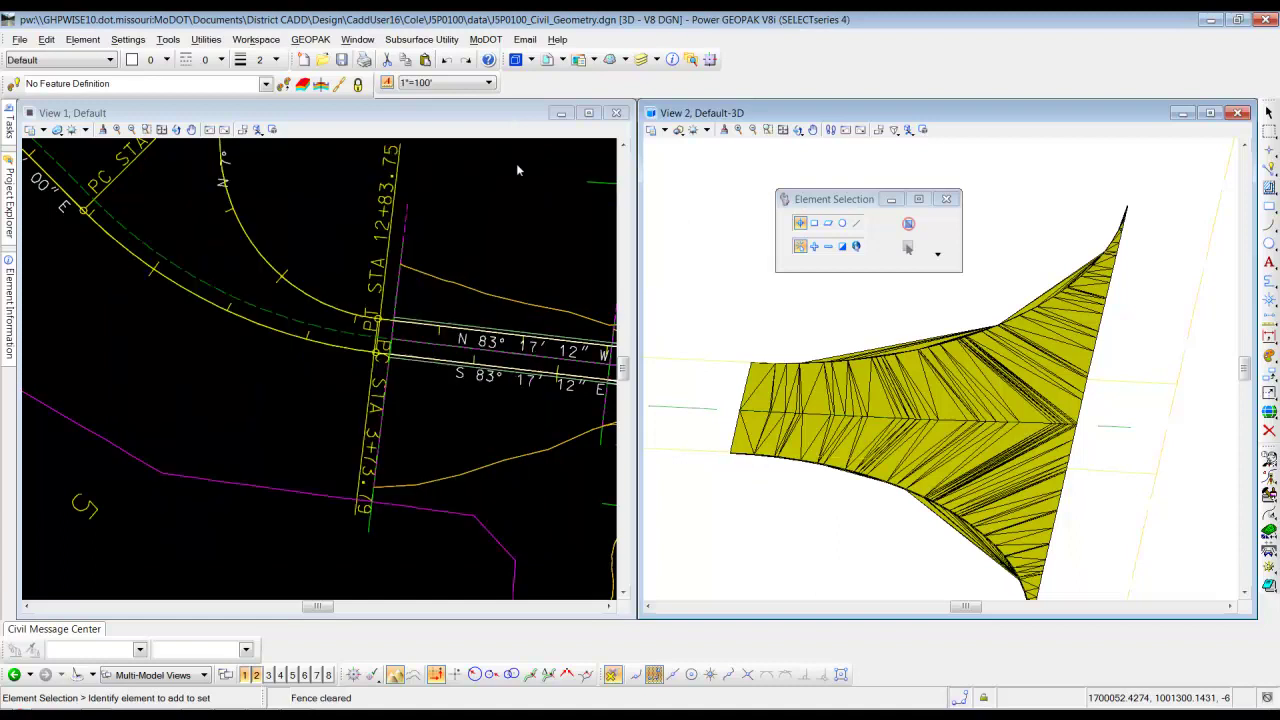
# Step: Make Island (New) from the Roadway design standards the active feature definition for the plan view and turn on its use
pyautogui.click(286, 117)
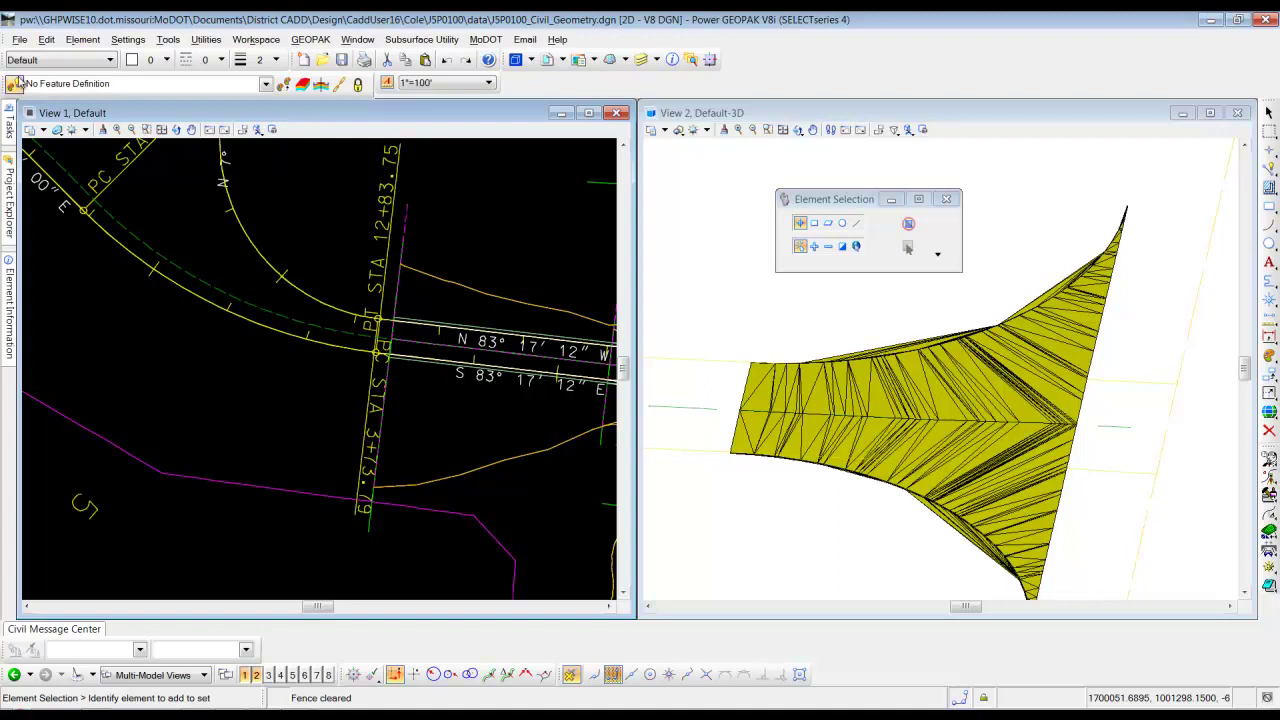
pyautogui.click(265, 85)
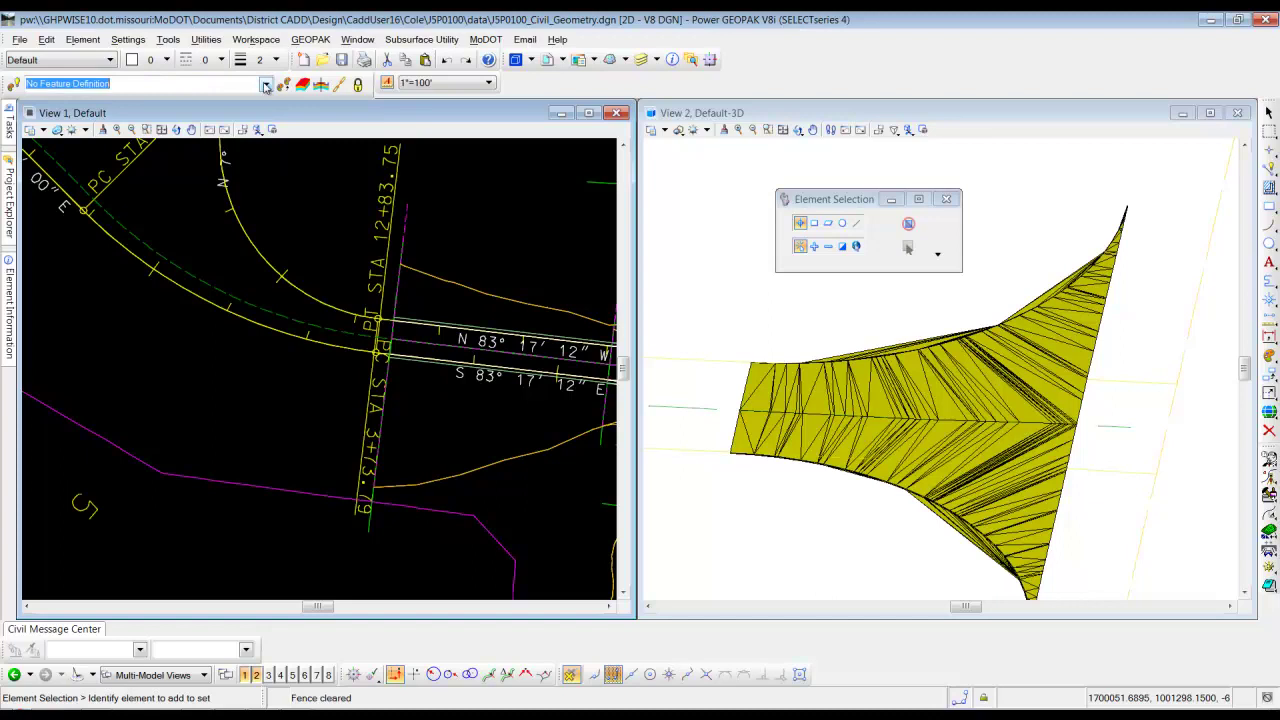
pyautogui.click(266, 86)
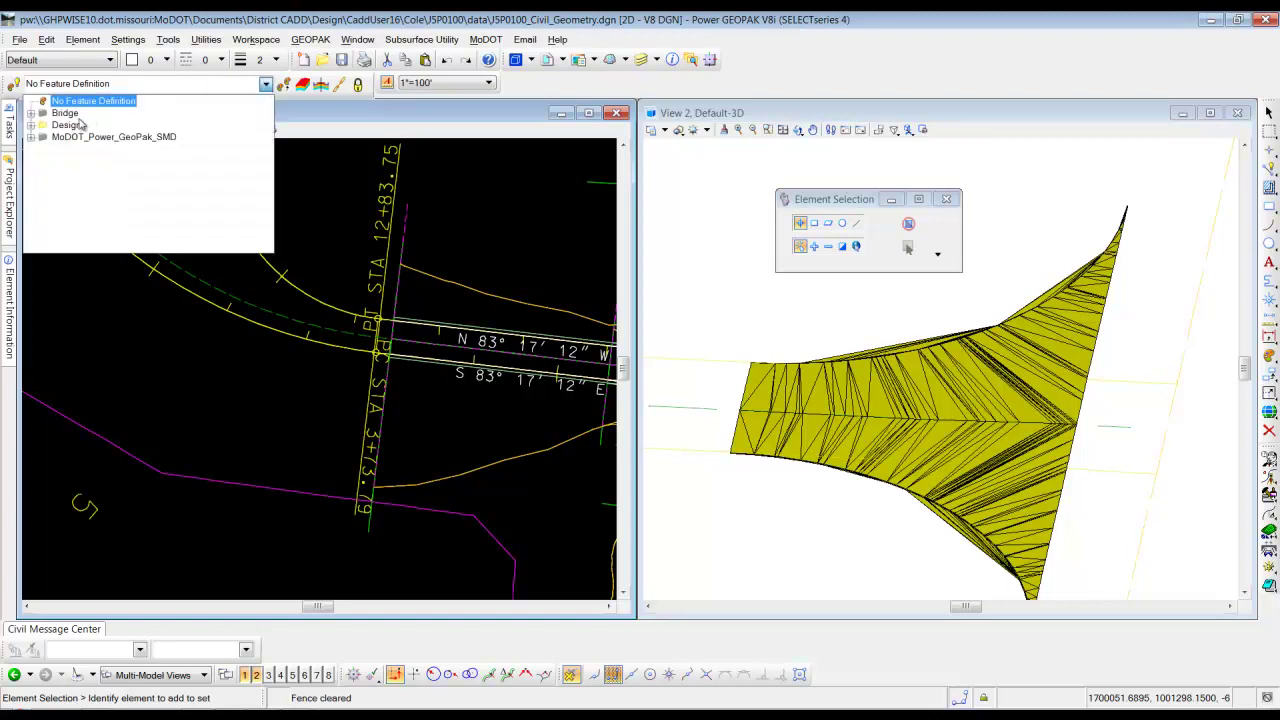
pyautogui.click(31, 126)
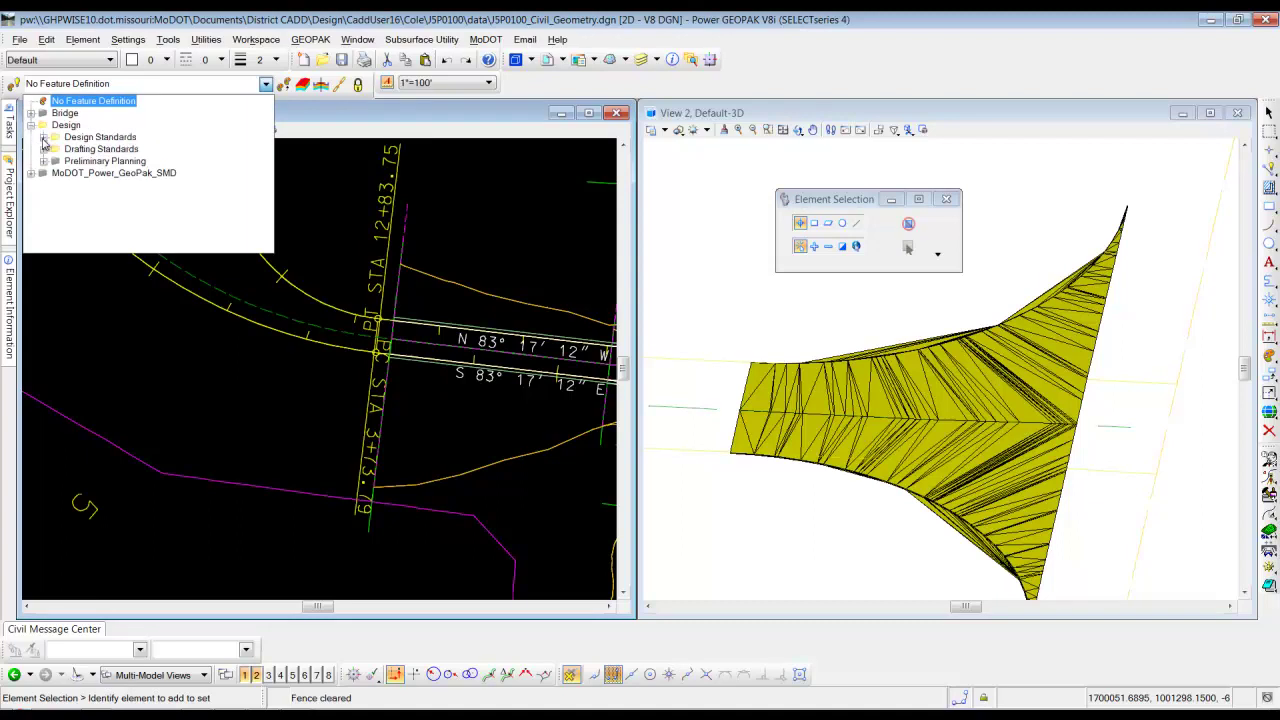
pyautogui.click(43, 137)
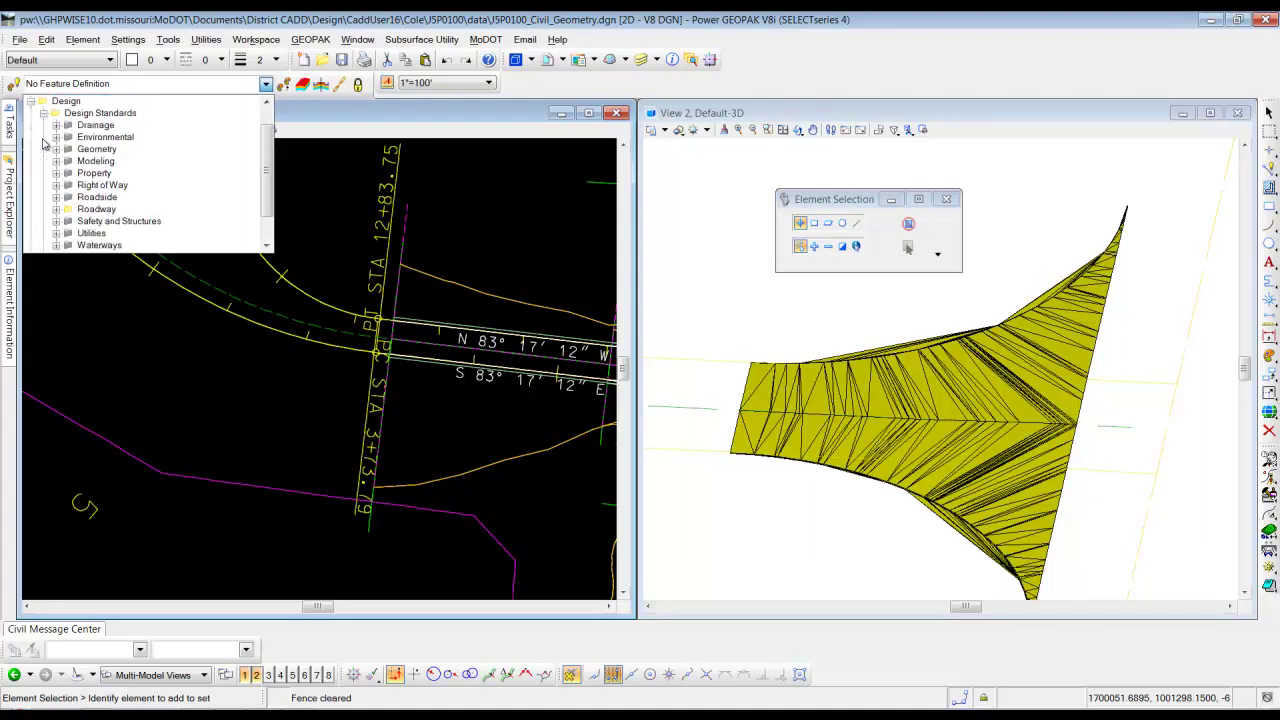
pyautogui.click(57, 210)
pyautogui.scroll(-5, 152, 207)
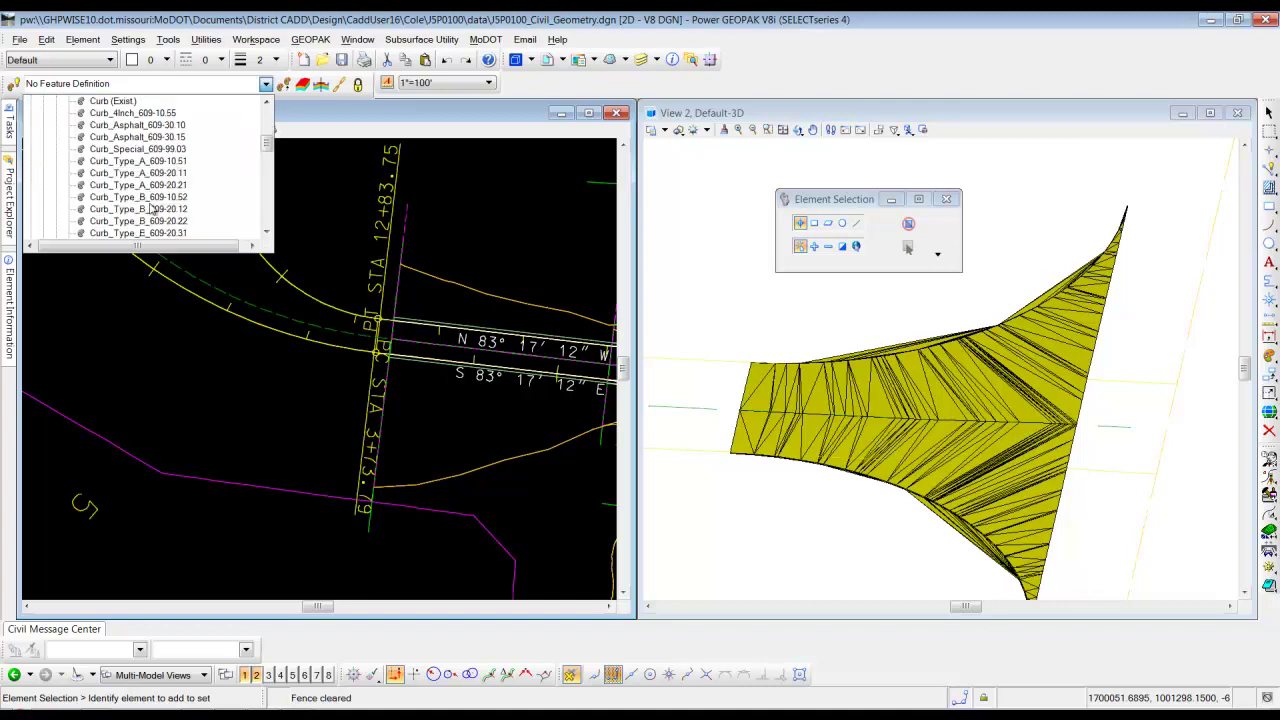
pyautogui.scroll(-8, 152, 207)
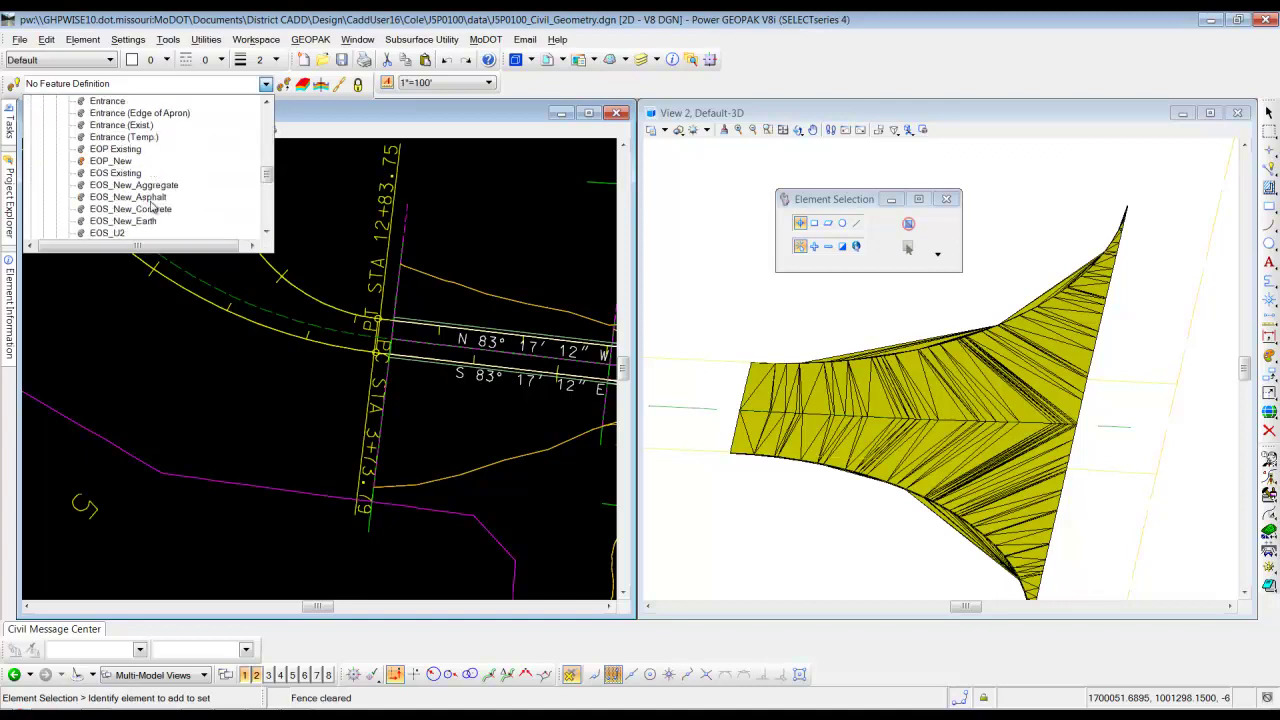
pyautogui.scroll(-1, 152, 207)
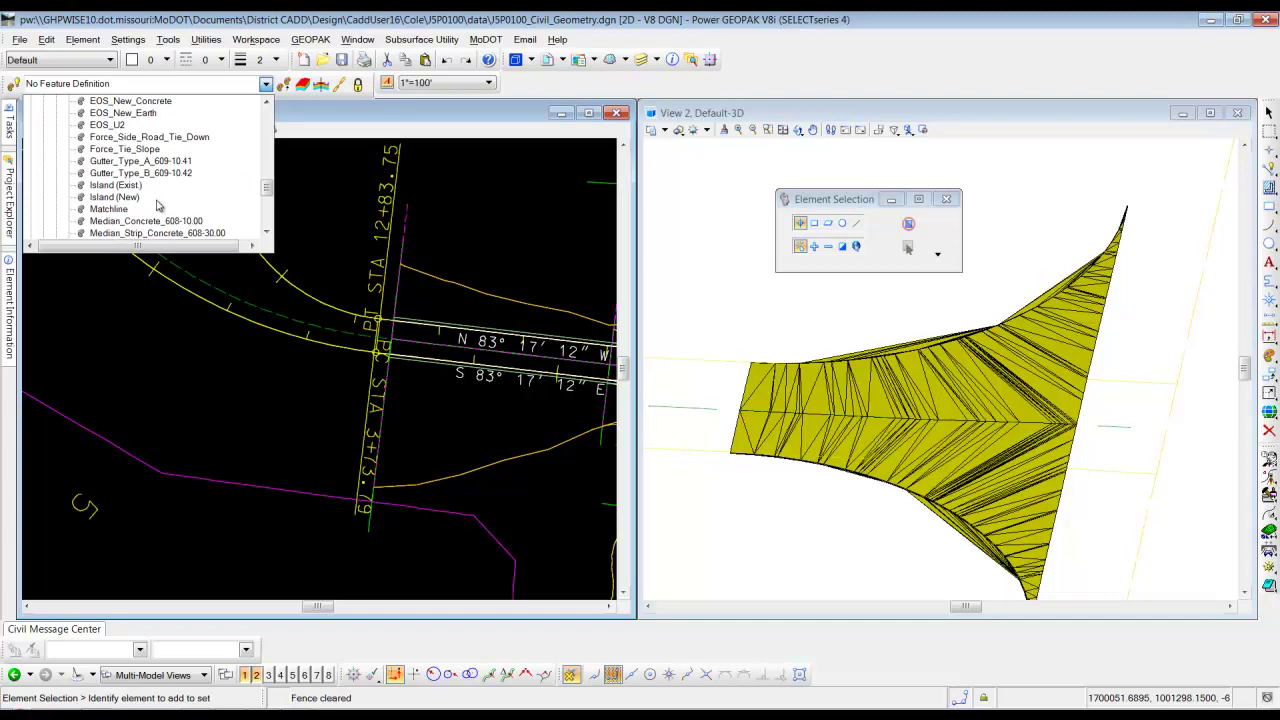
pyautogui.click(110, 198)
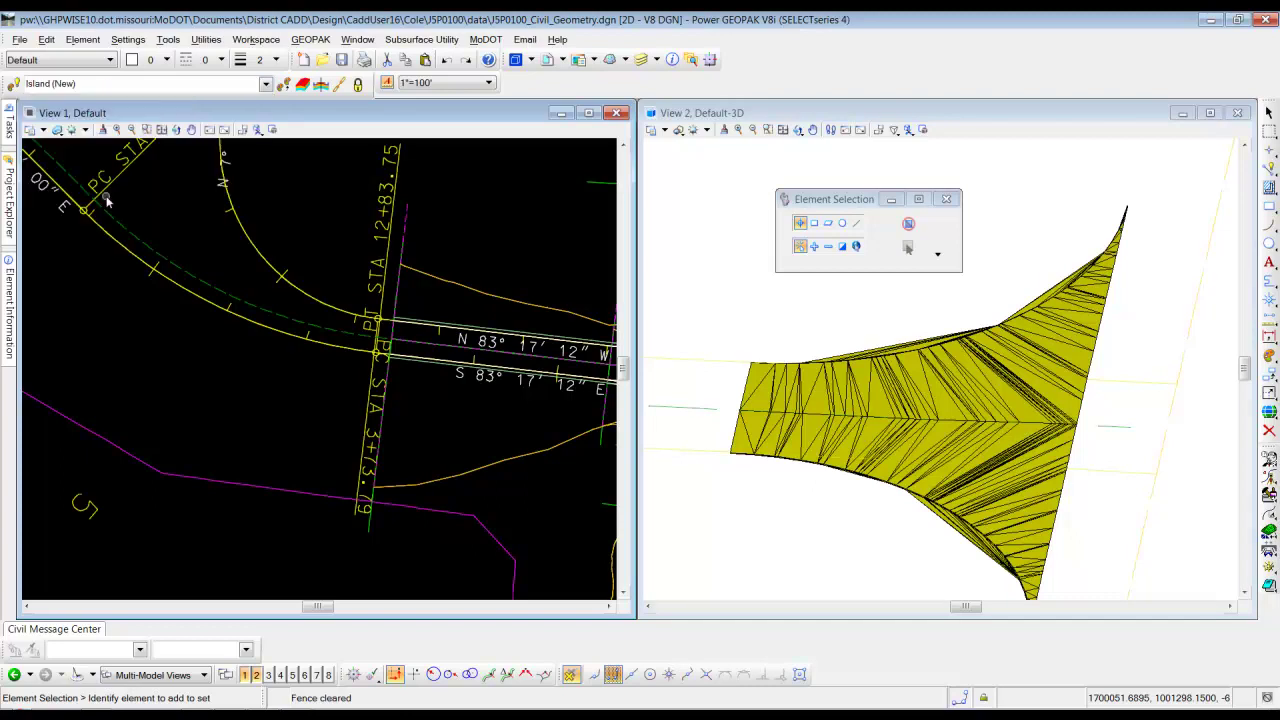
pyautogui.click(14, 84)
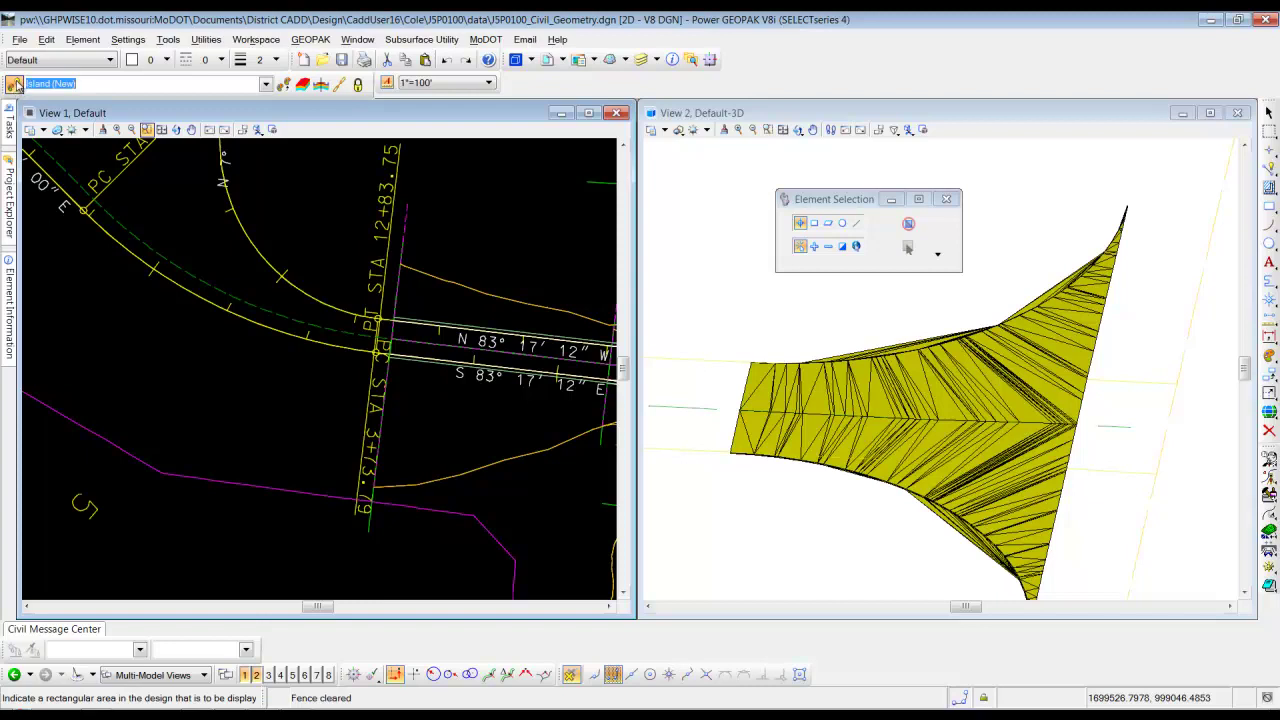
# Step: Frame the plan view on the area where the ramp meets the crossing road, showing both curved returns
pyautogui.rightClick(173, 196)
pyautogui.scroll(-3, 262, 234)
pyautogui.scroll(3, 414, 286)
pyautogui.scroll(-3, 140, 290)
pyautogui.scroll(3, 135, 288)
pyautogui.scroll(3, 134, 288)
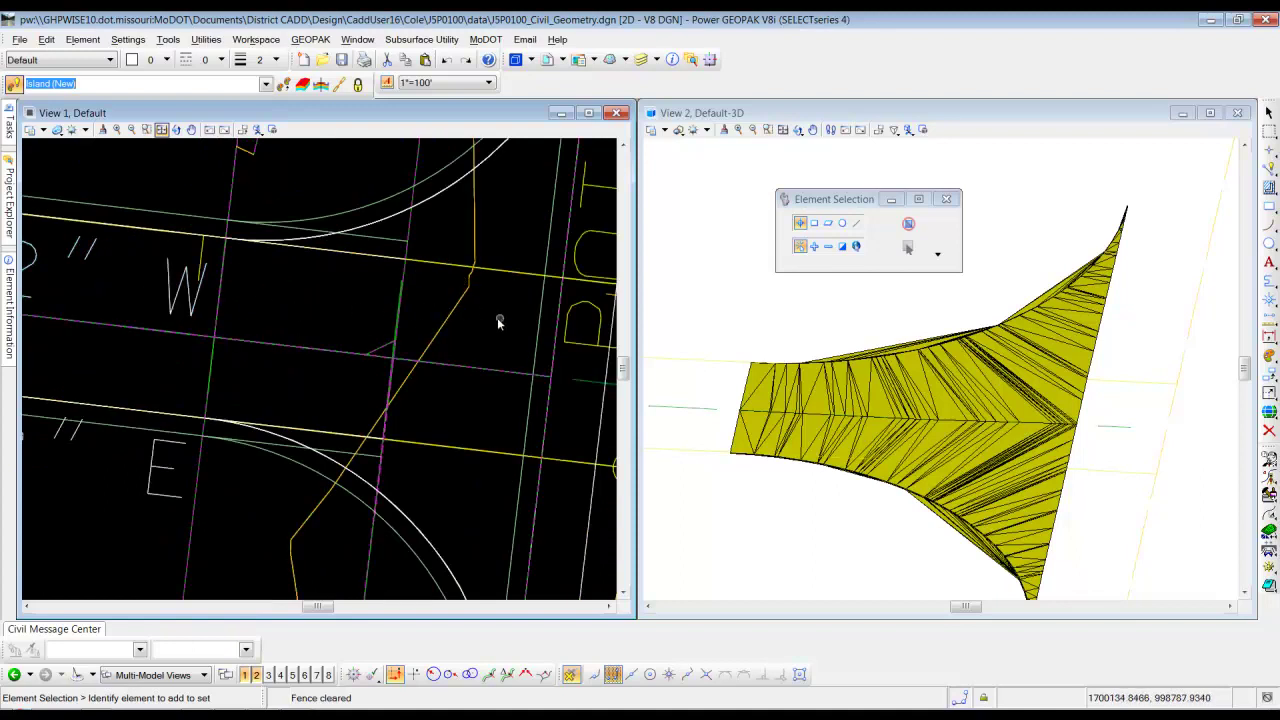
pyautogui.click(609, 606)
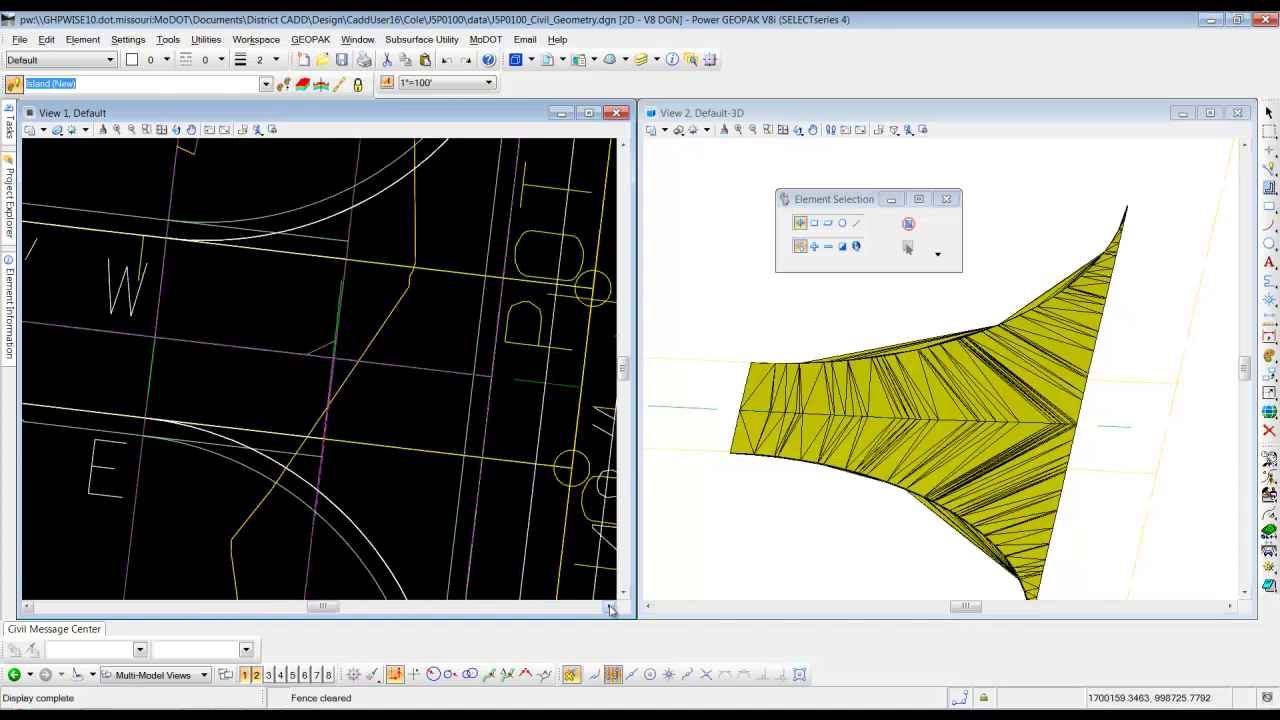
pyautogui.click(623, 147)
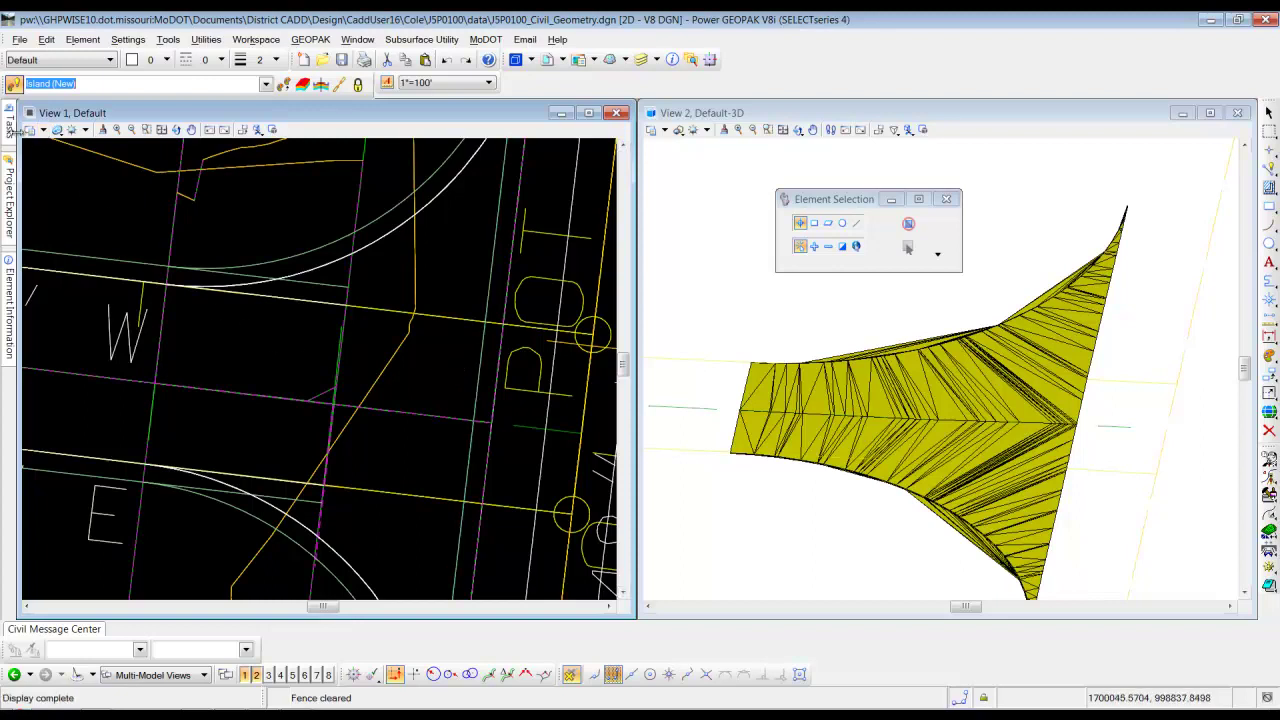
# Step: Offset the north return's pavement edge curve by -18 with Single Offset Entire Element, without mirroring, and name it Island_North_18
pyautogui.moveTo(10, 130)
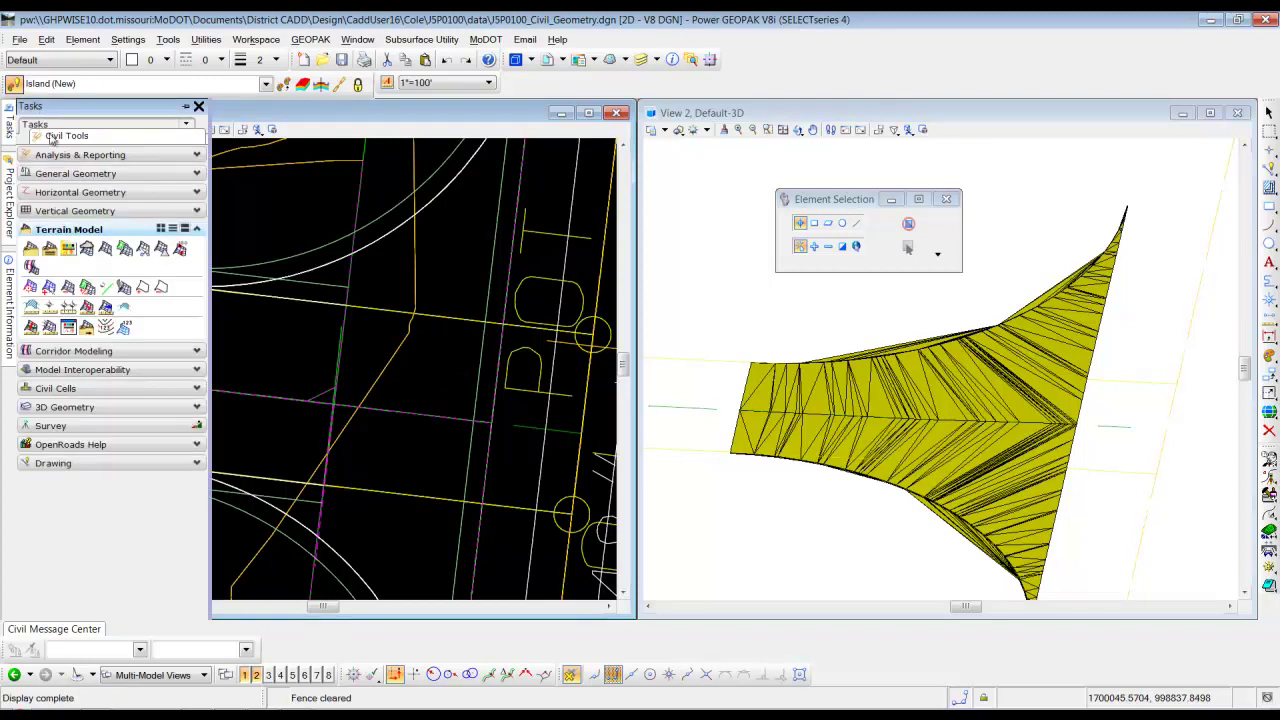
pyautogui.click(118, 193)
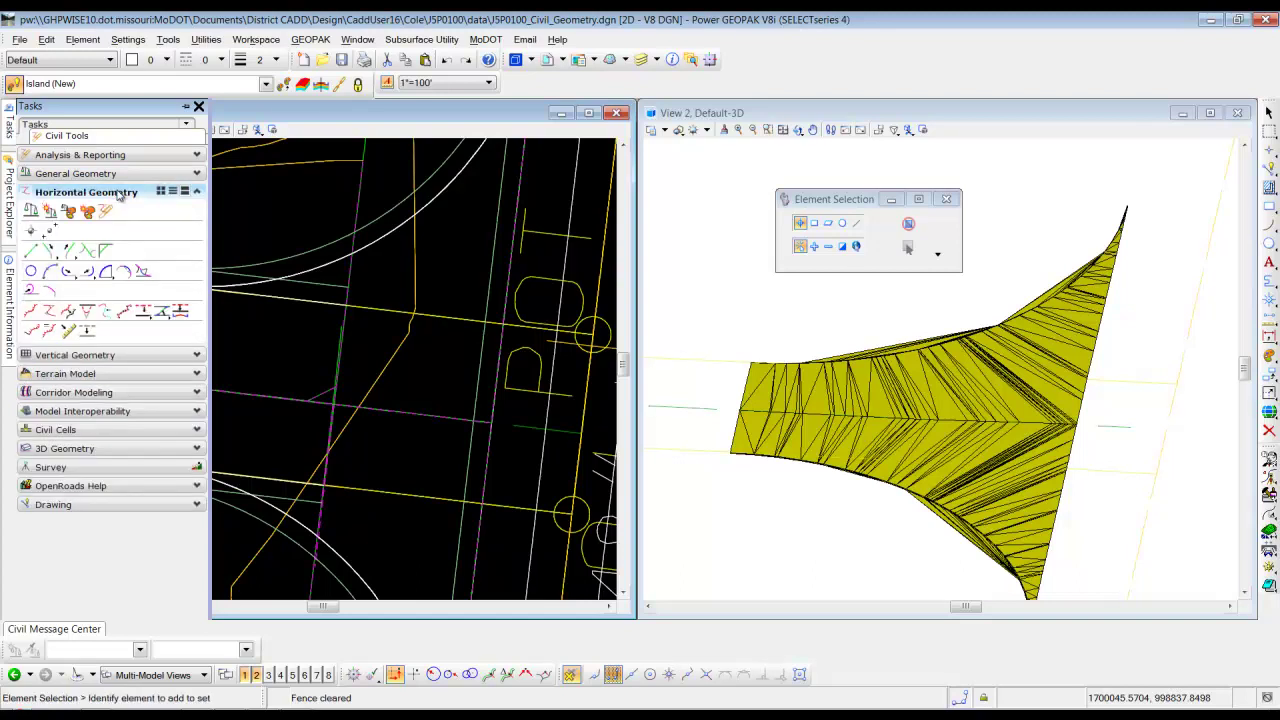
pyautogui.click(145, 313)
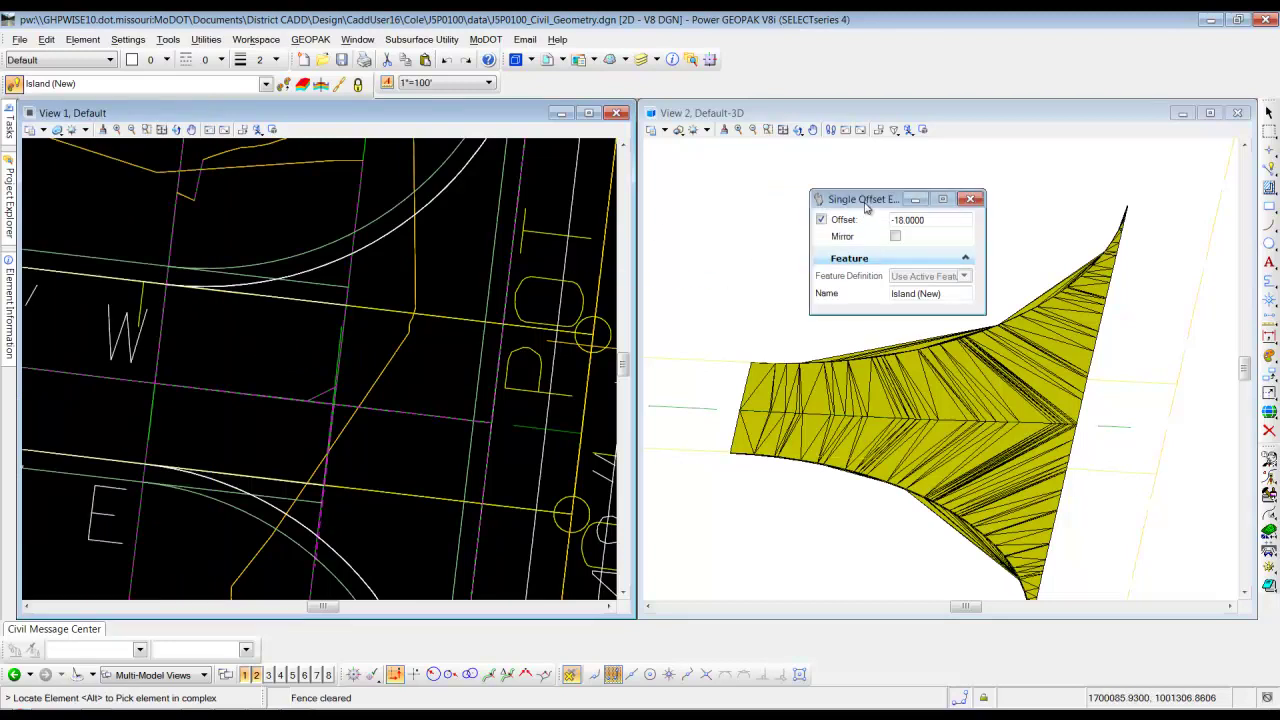
pyautogui.moveTo(862, 199); pyautogui.dragTo(533, 351)
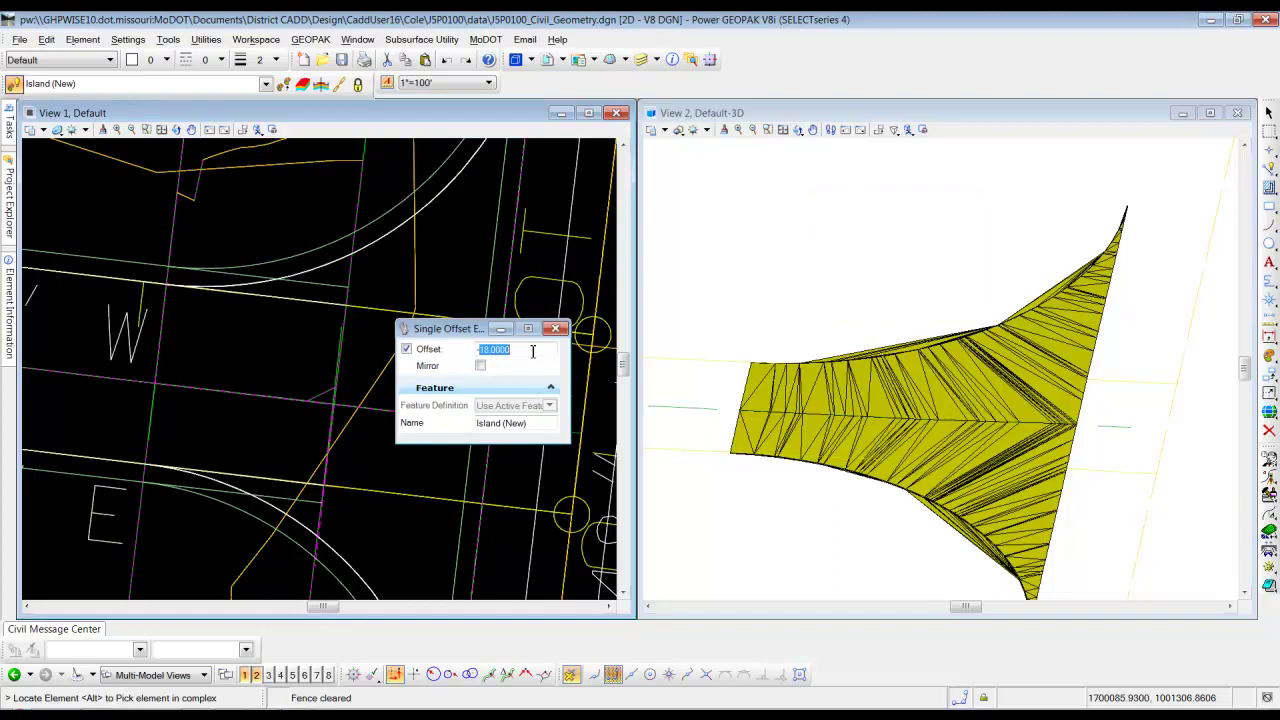
pyautogui.write('-18')
pyautogui.moveTo(531, 425); pyautogui.dragTo(514, 427)
pyautogui.press('BackSpace')
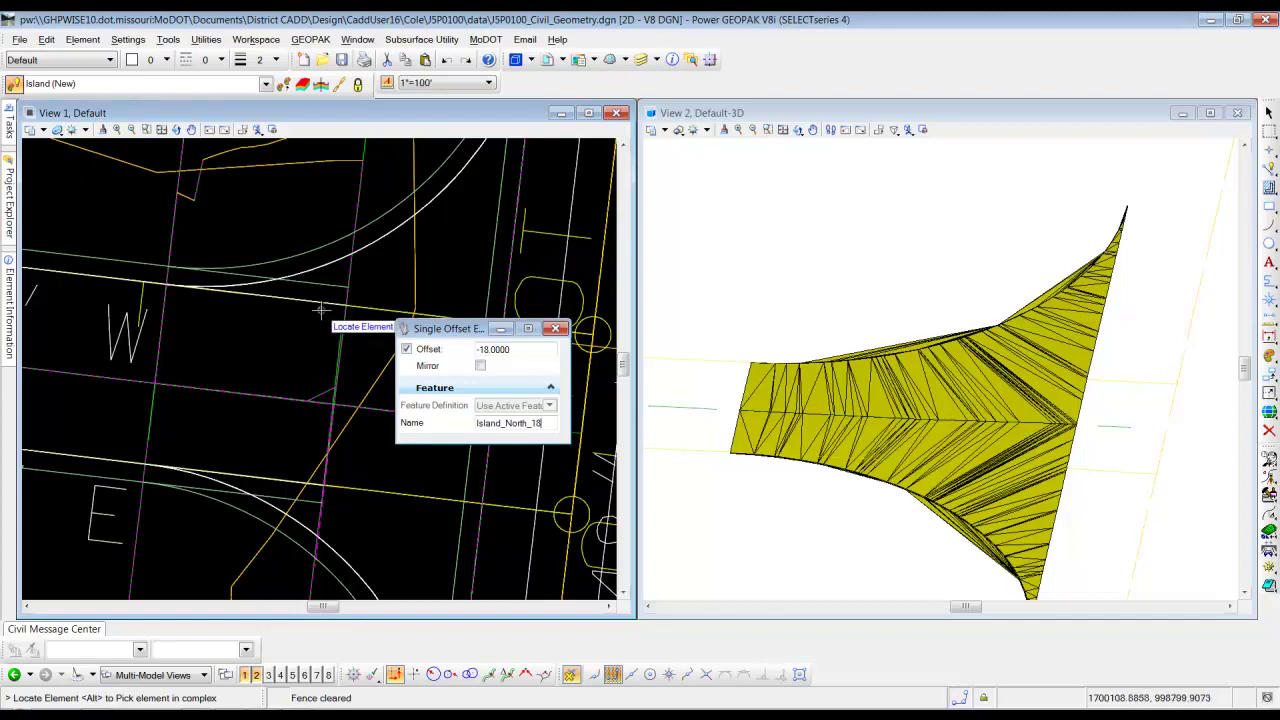
pyautogui.click(378, 246)
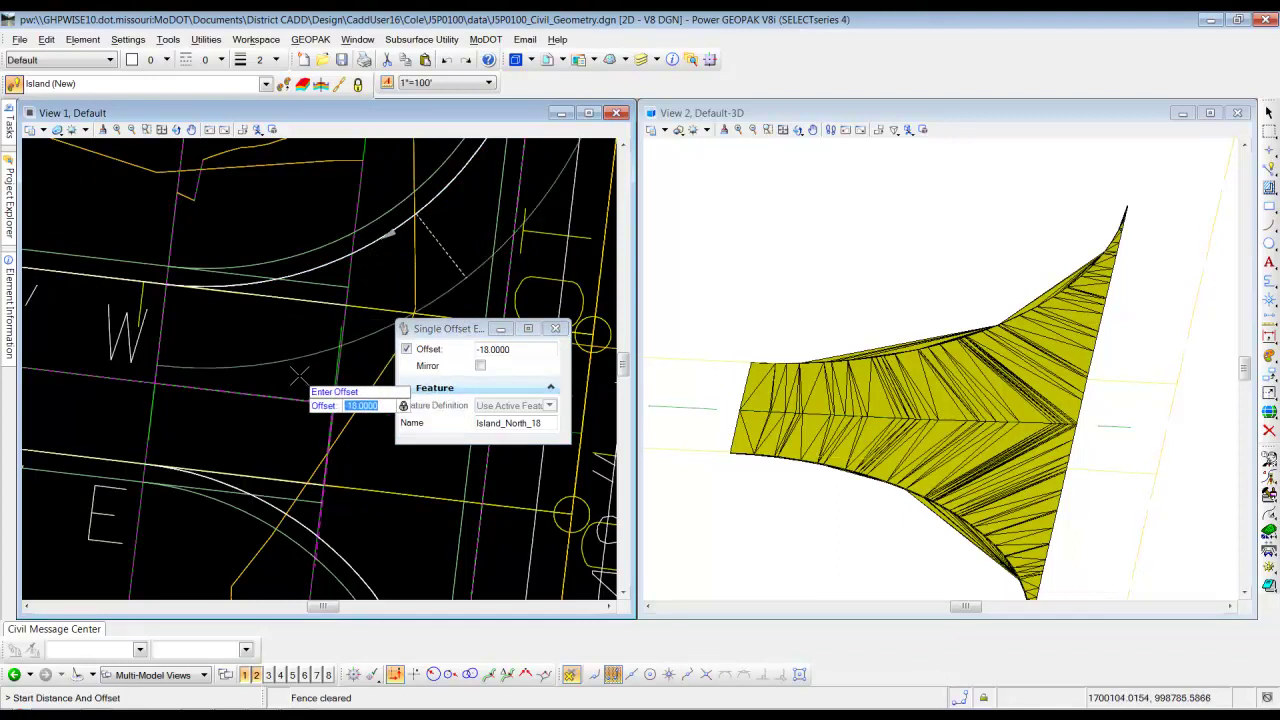
pyautogui.press('Return')
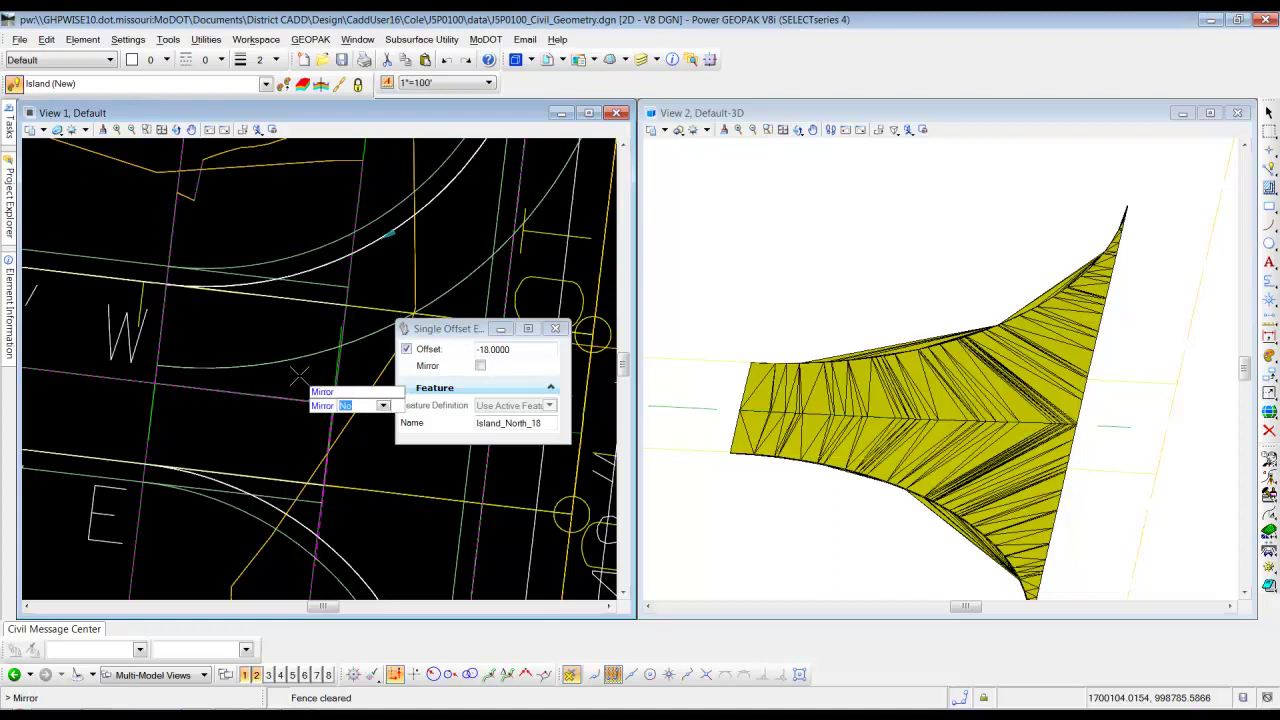
pyautogui.click(233, 326)
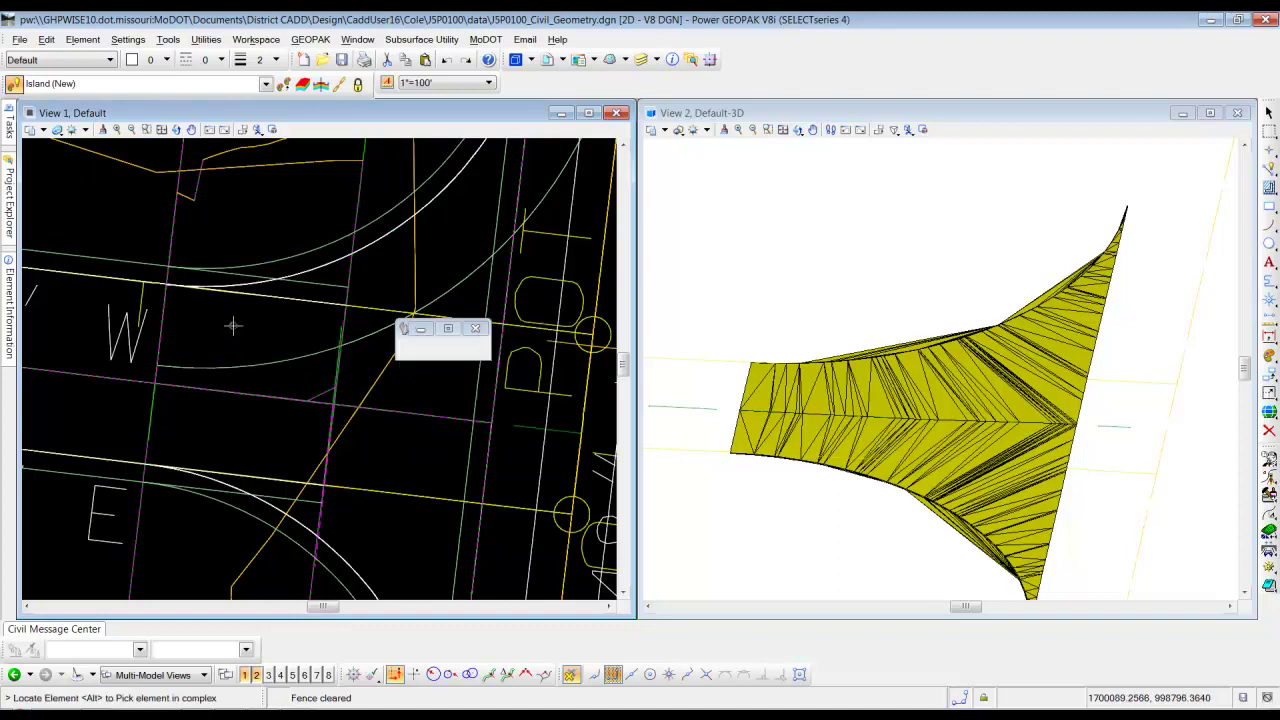
# Step: Offset the south return's pavement edge curve by -18 toward the ramp centerline and name it Island_South_18
pyautogui.scroll(-1, 255, 352)
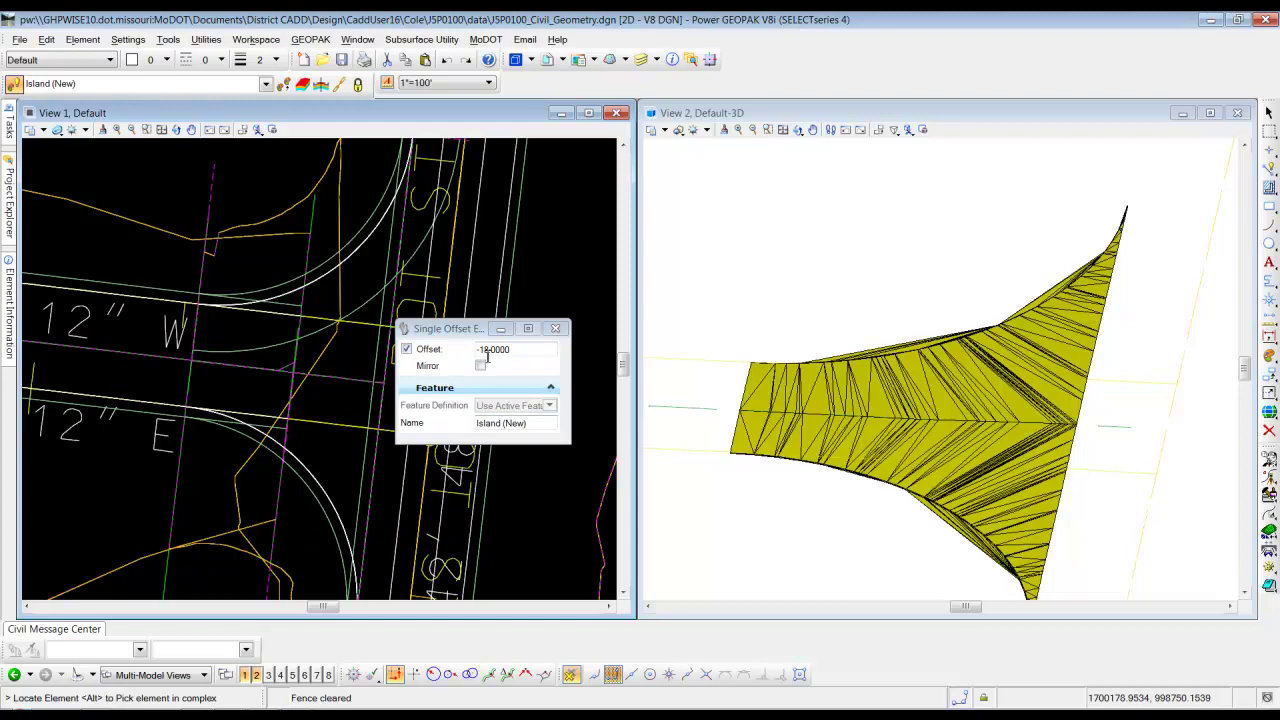
pyautogui.moveTo(501, 424); pyautogui.dragTo(540, 423)
pyautogui.press('BackSpace')
pyautogui.write('_South_18')
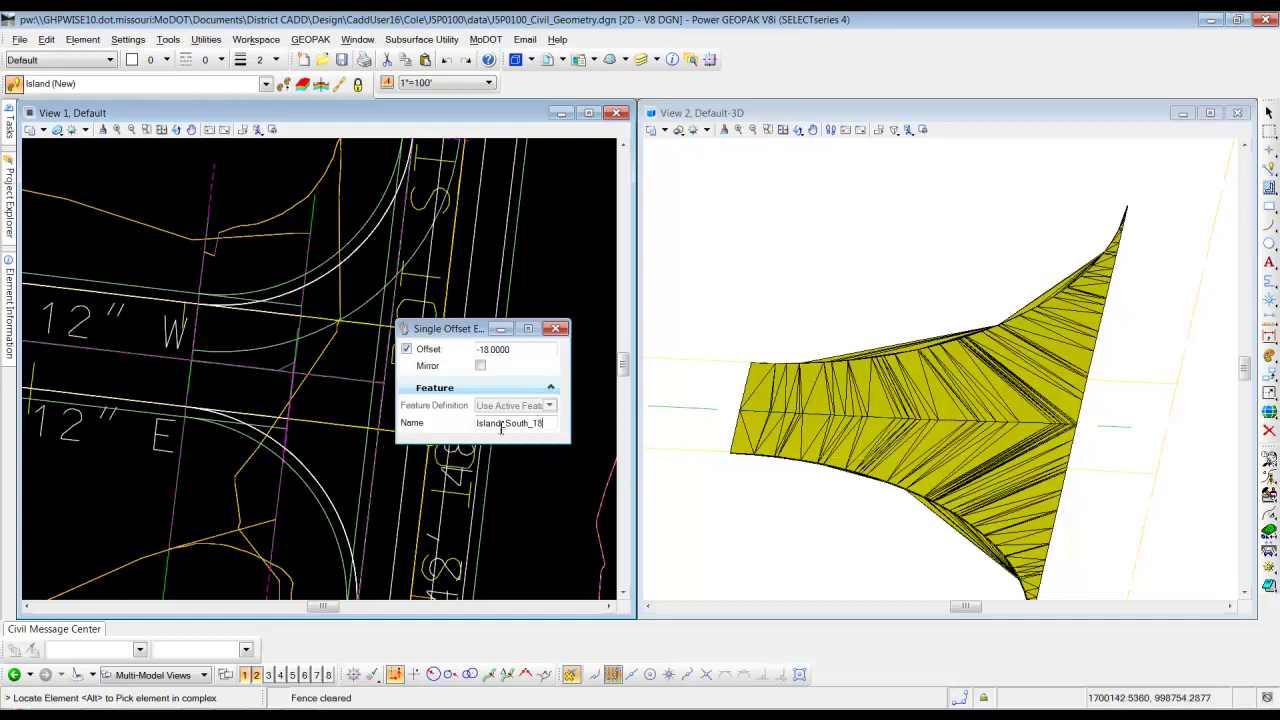
pyautogui.click(309, 465)
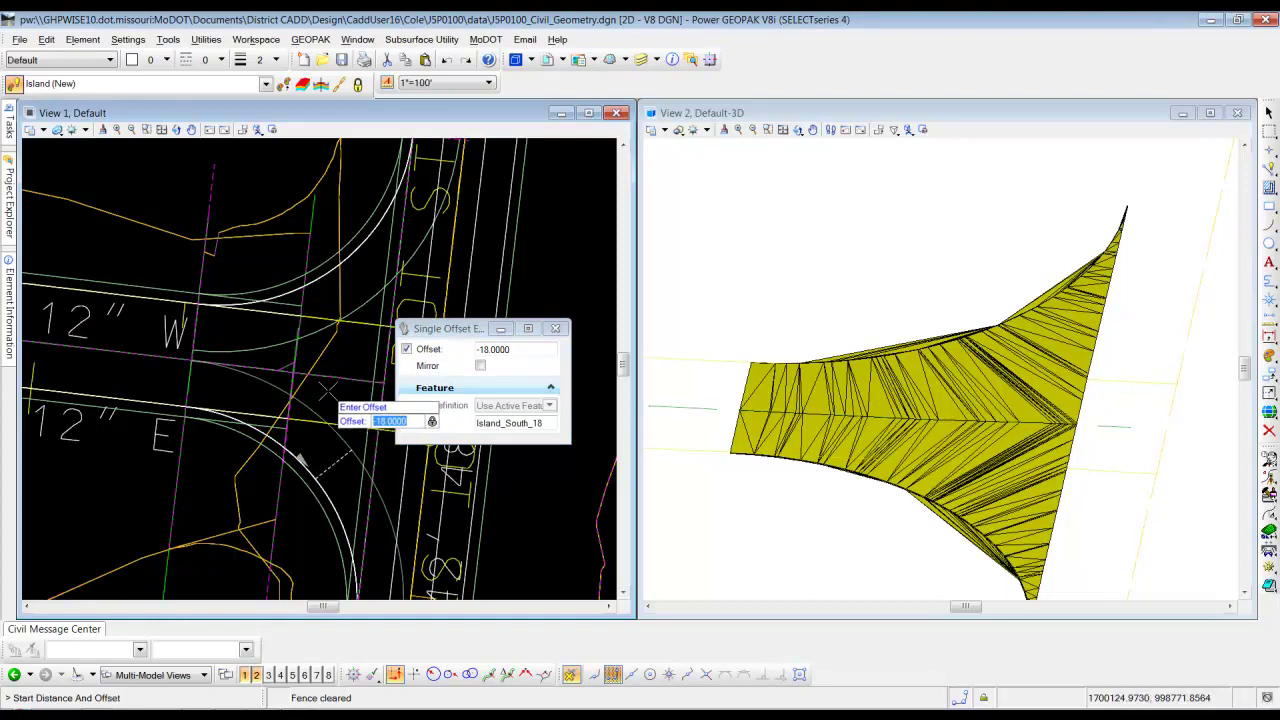
pyautogui.click(328, 391)
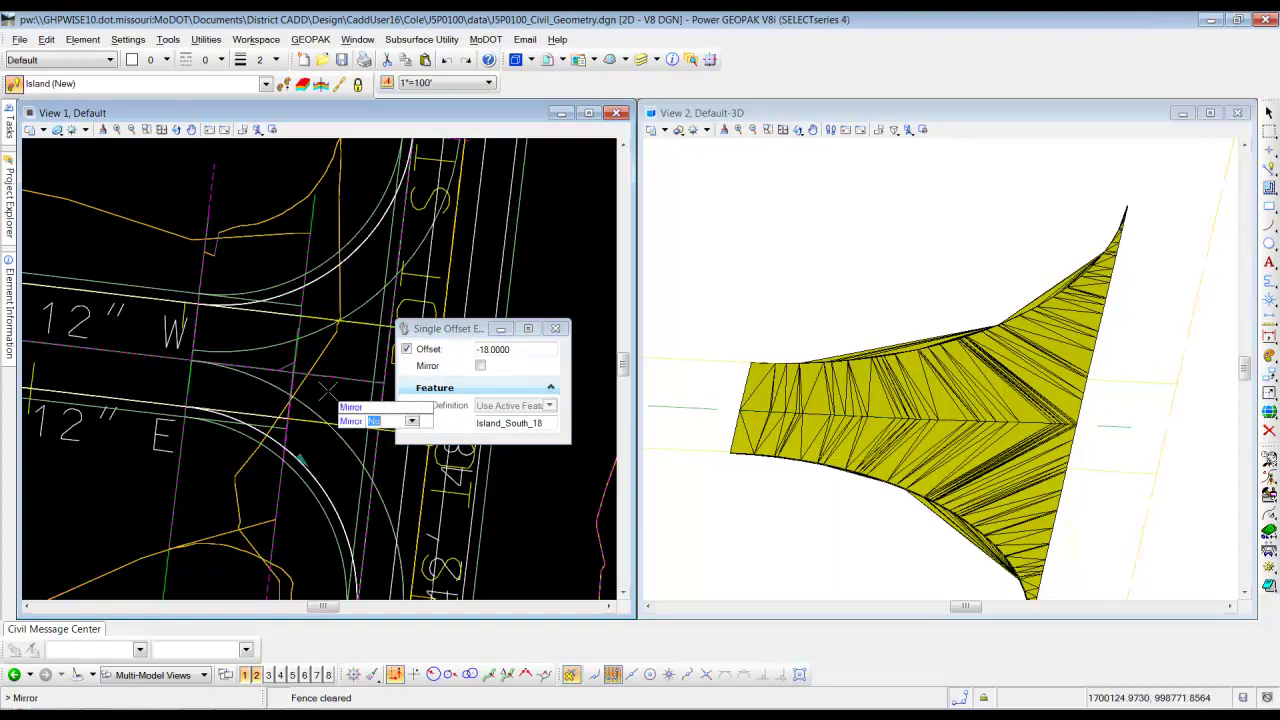
pyautogui.click(430, 328)
pyautogui.moveTo(539, 327); pyautogui.dragTo(681, 321)
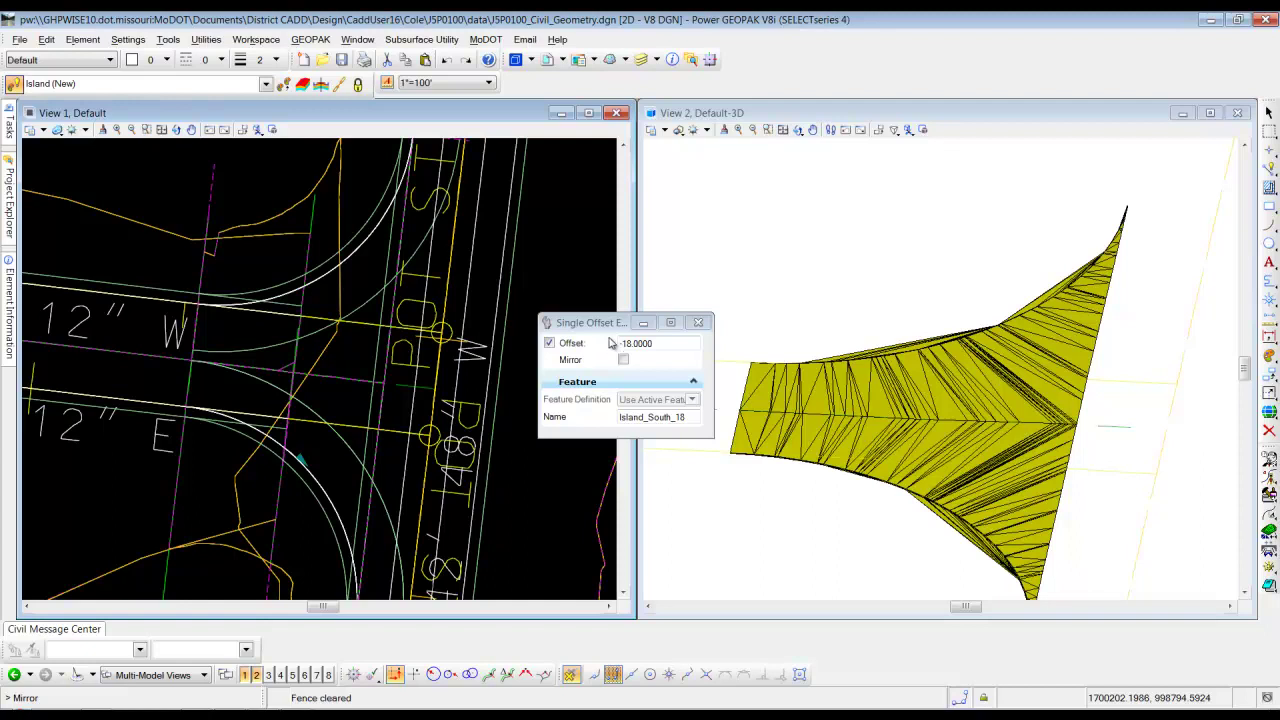
# Step: Offset the crossing road's near edge line by 4 toward the ramp without mirroring, entering the name Island_EOP_4
pyautogui.moveTo(662, 342); pyautogui.dragTo(575, 345)
pyautogui.write('4')
pyautogui.press('Tab')
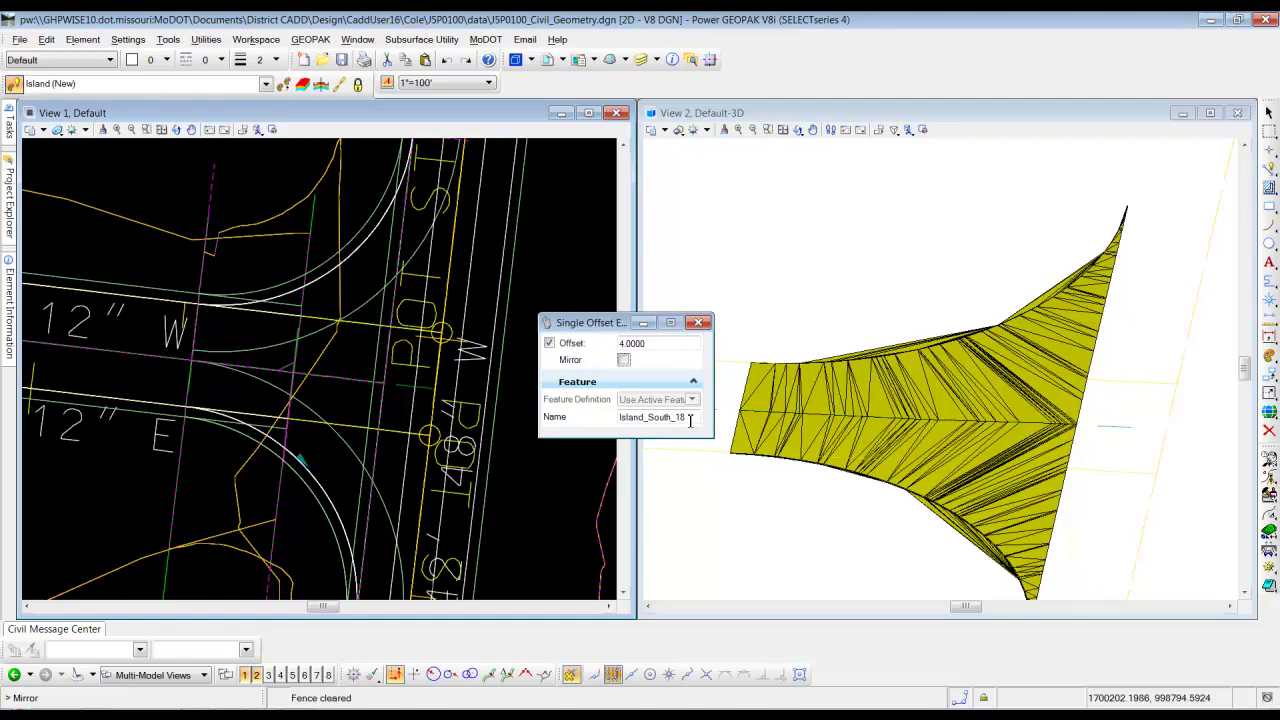
pyautogui.moveTo(648, 418); pyautogui.dragTo(688, 418)
pyautogui.write('EOP_4')
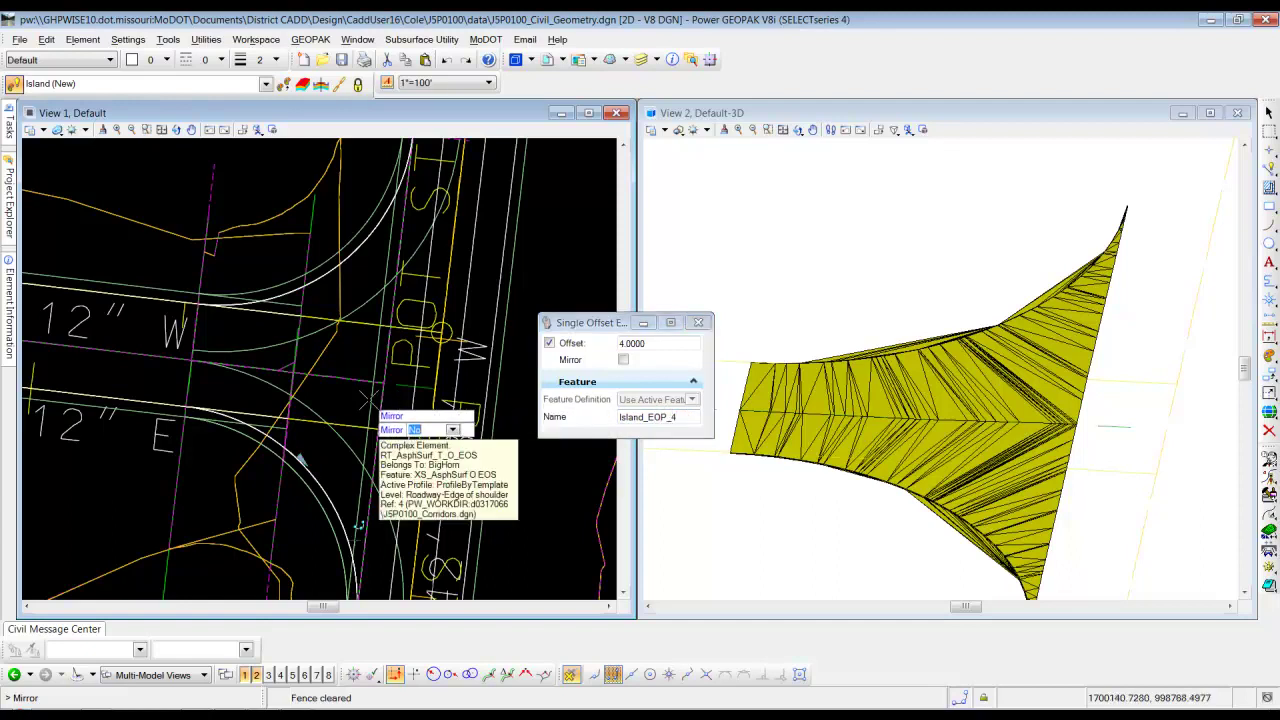
pyautogui.click(262, 485)
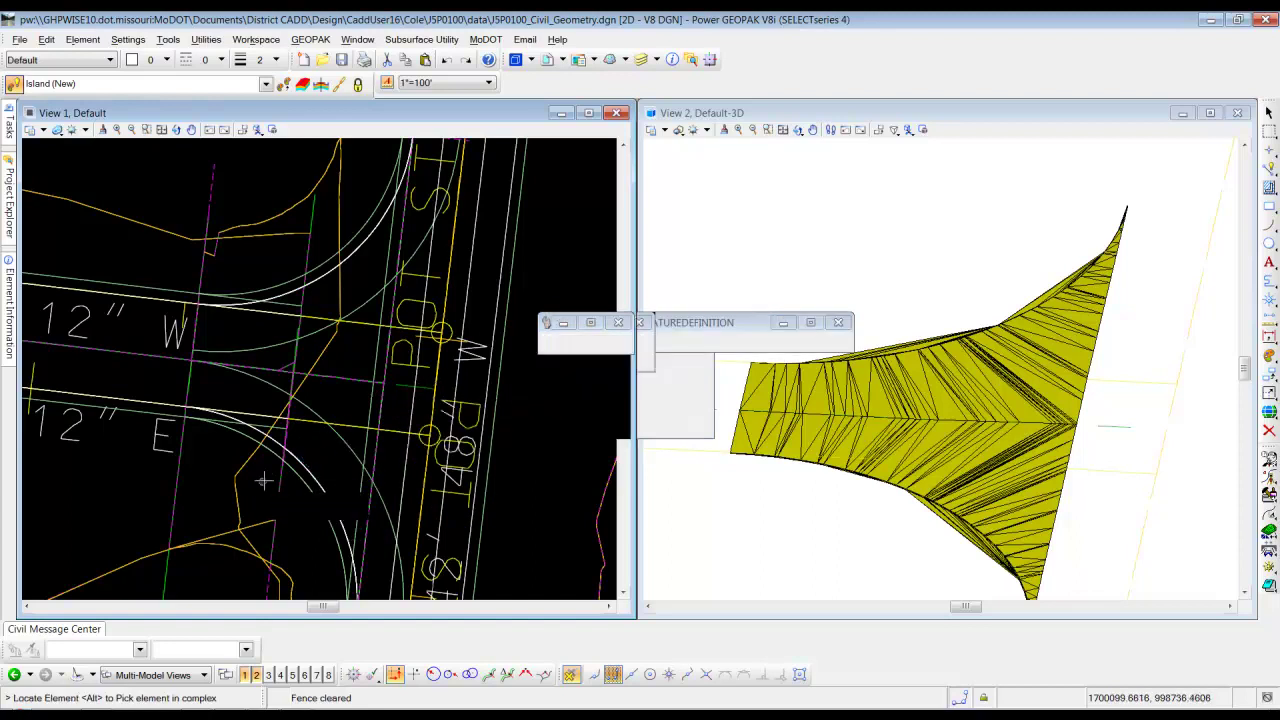
pyautogui.click(373, 405)
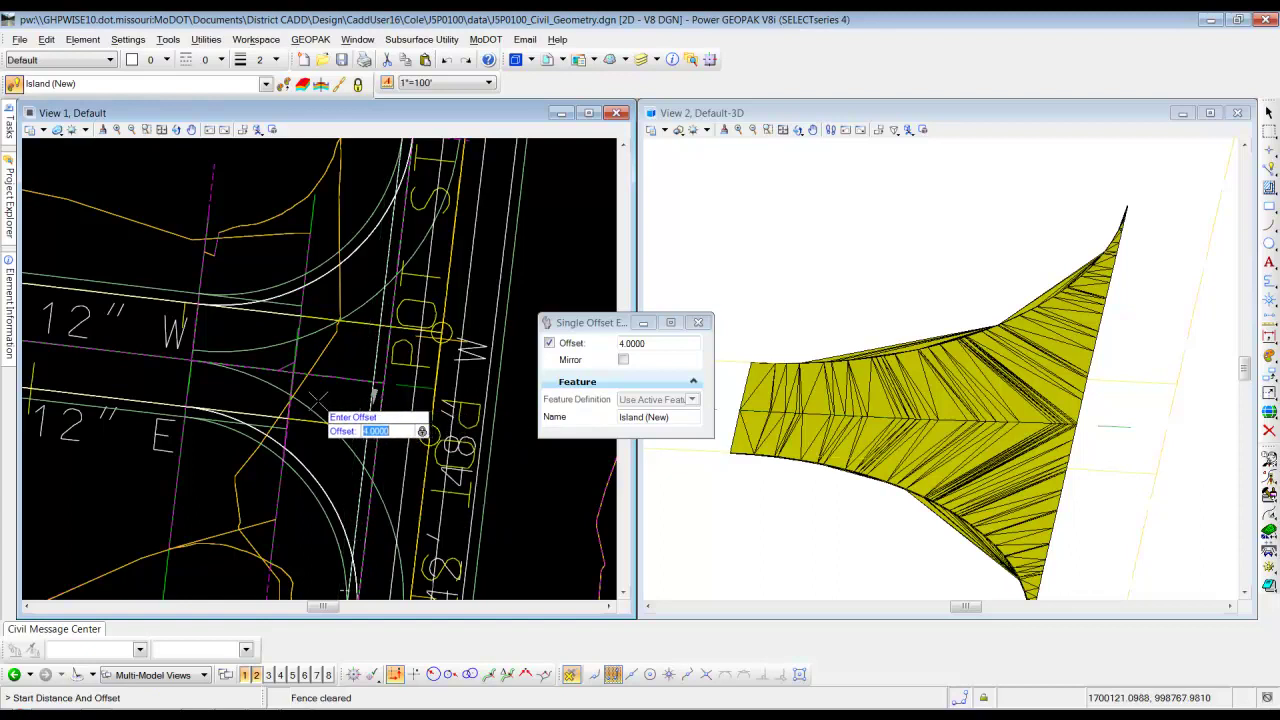
pyautogui.click(318, 398)
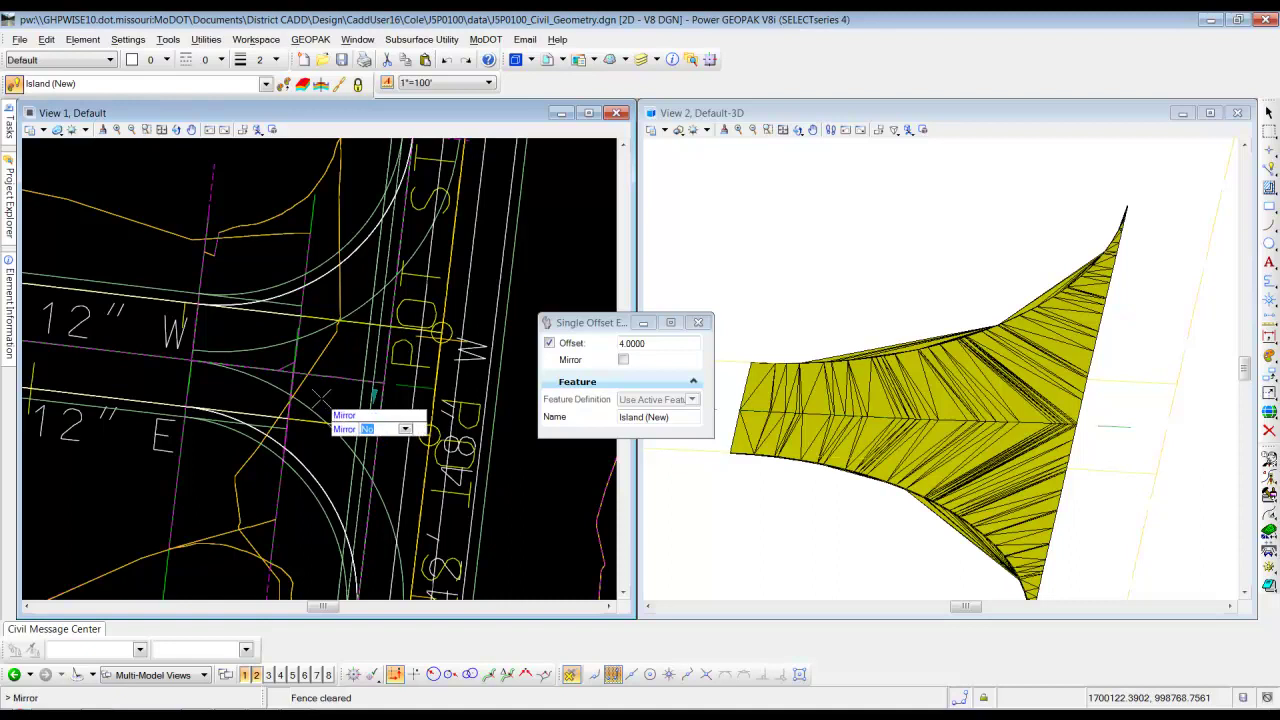
pyautogui.click(323, 392)
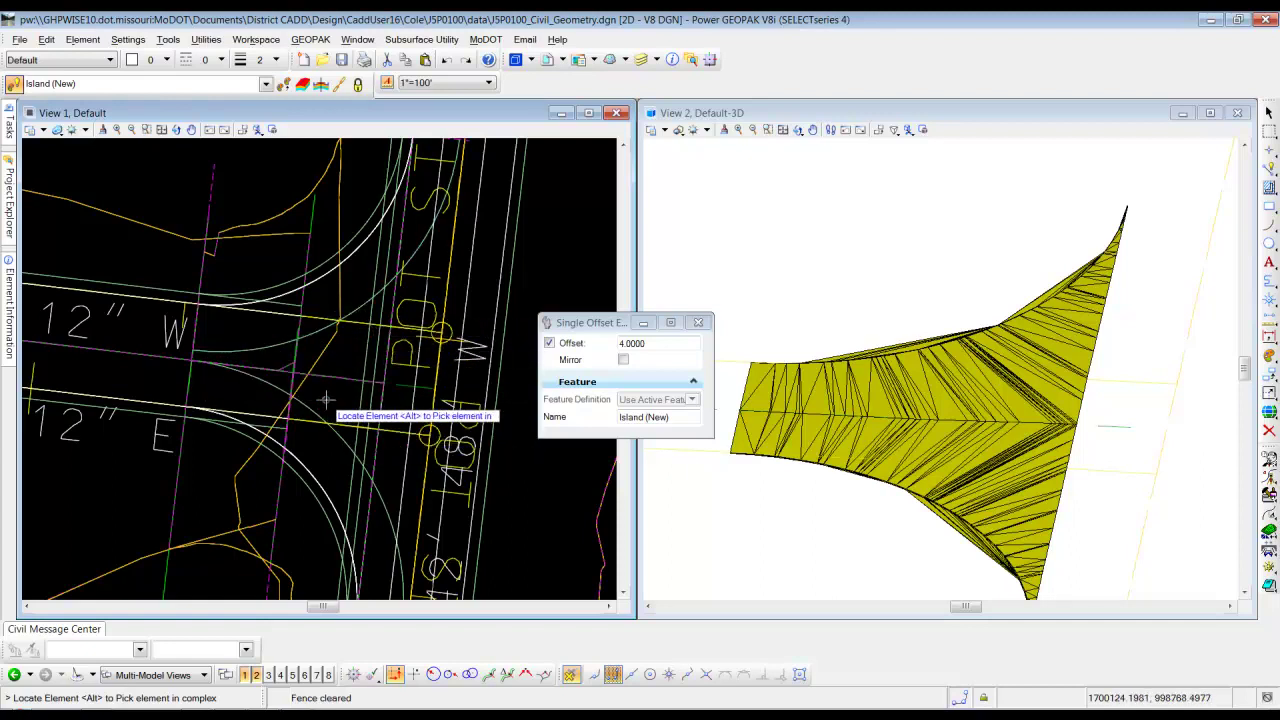
# Step: Set up a Simple Arc between elements with radius 4, Trim/Extend set to Both and the name Island_Nose_4
pyautogui.moveTo(12, 137)
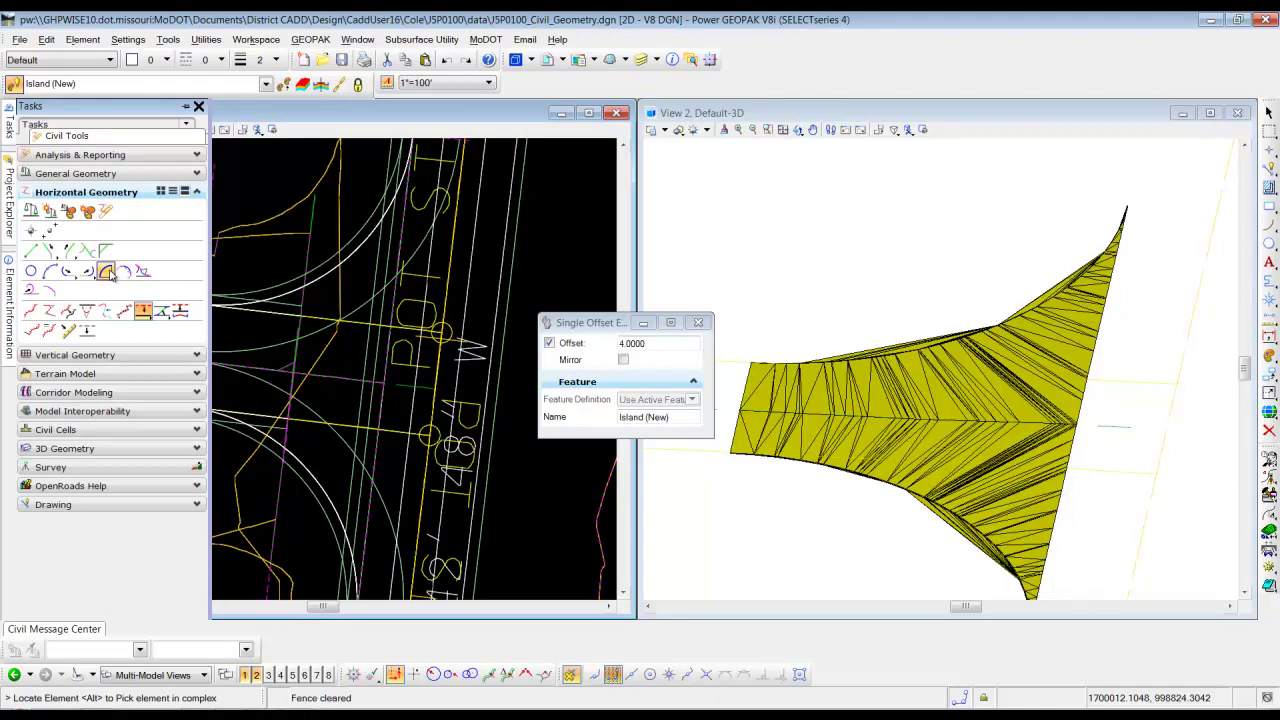
pyautogui.click(106, 273)
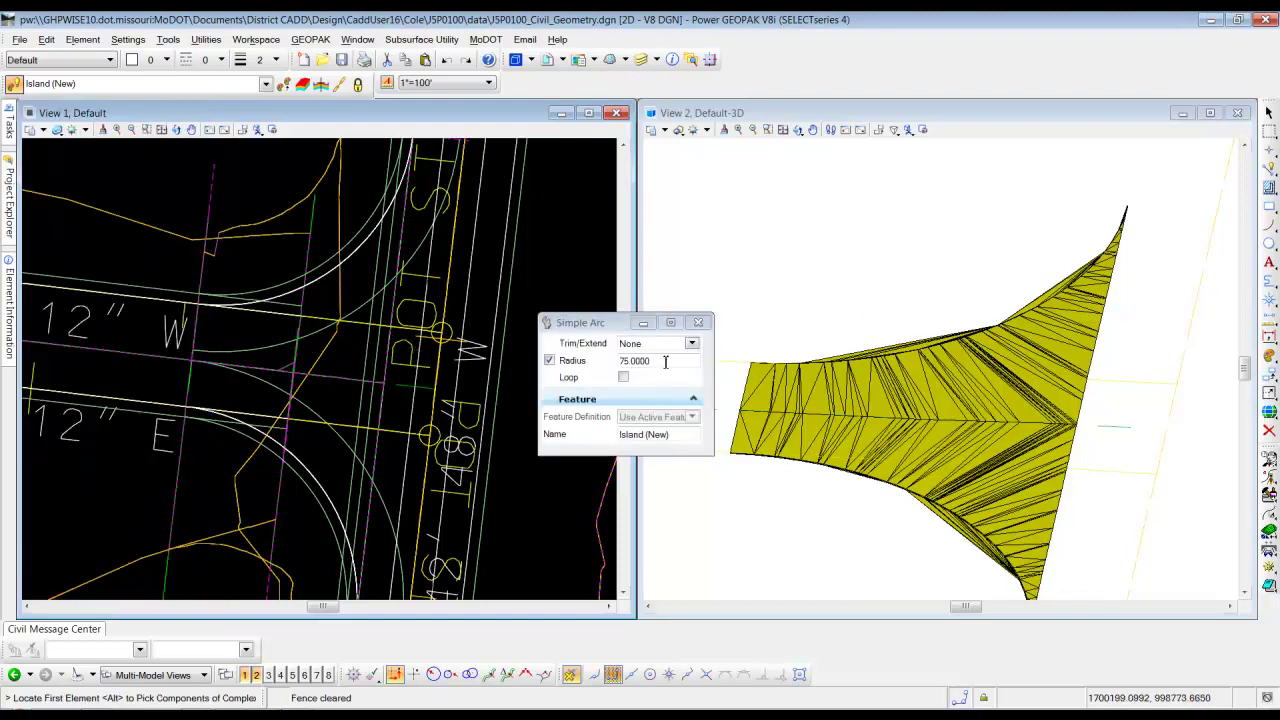
pyautogui.click(656, 361)
pyautogui.moveTo(656, 361); pyautogui.dragTo(615, 362)
pyautogui.write('4')
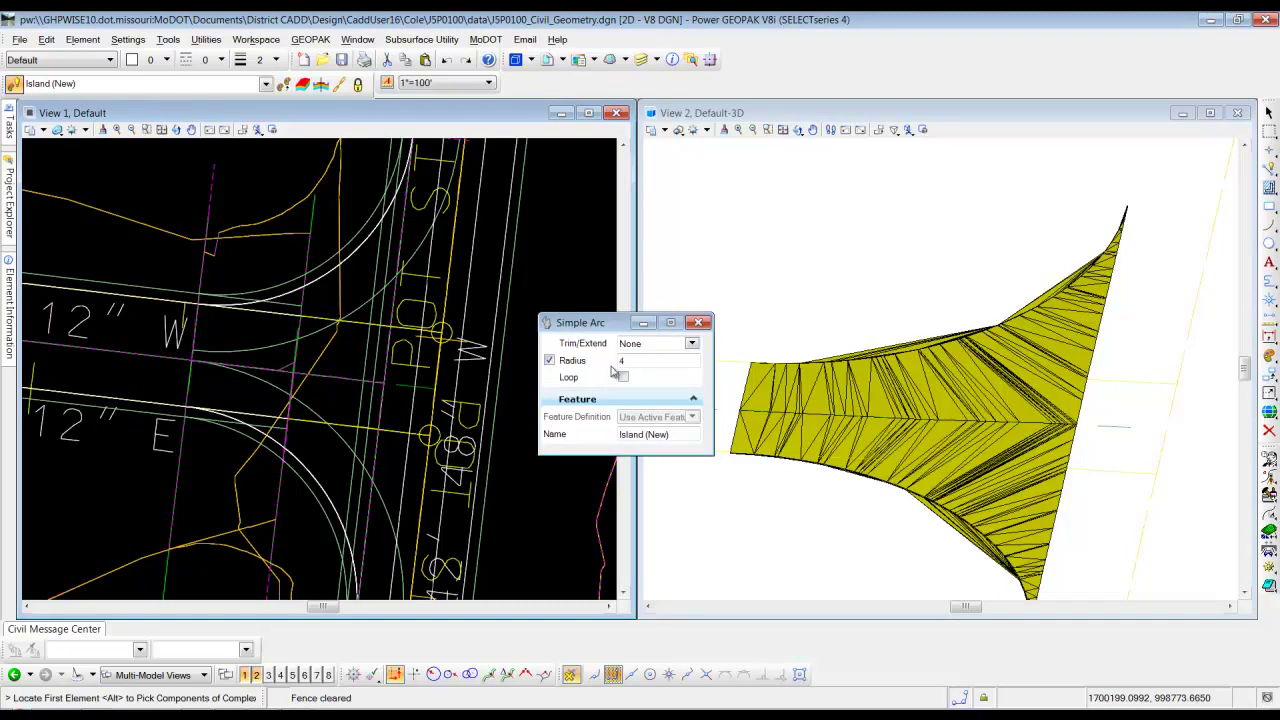
pyautogui.click(691, 344)
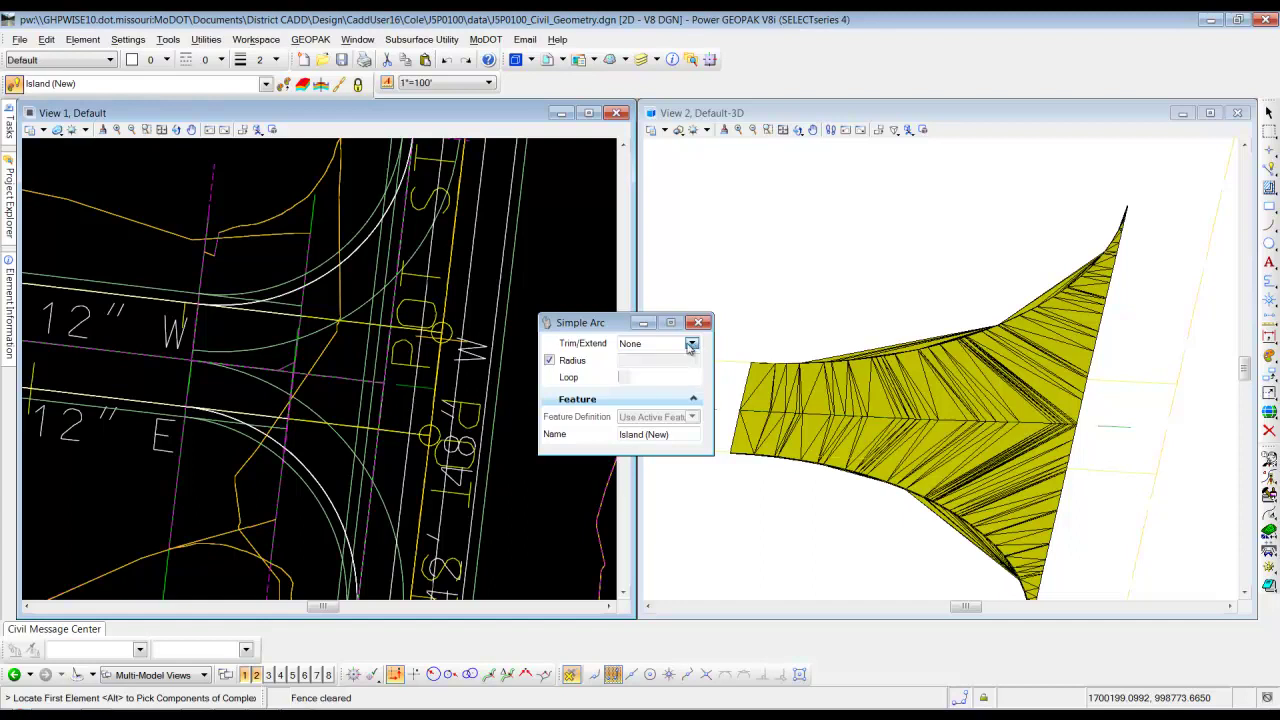
pyautogui.click(691, 344)
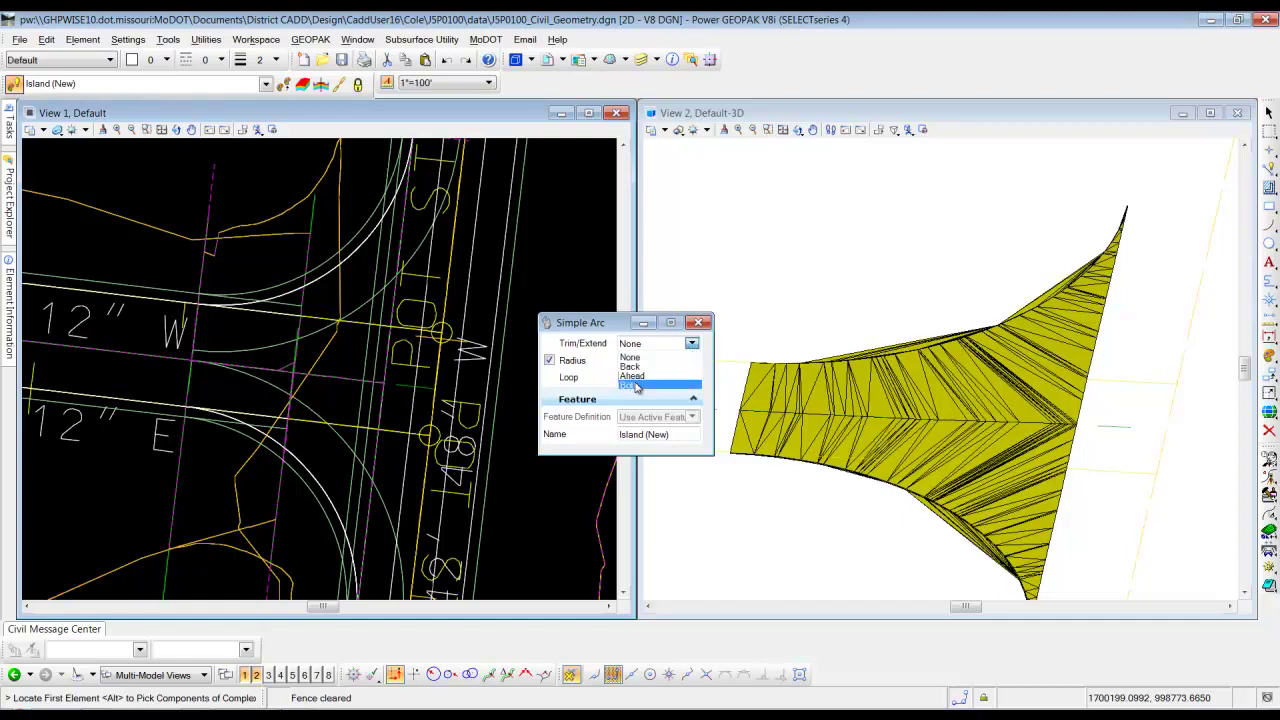
pyautogui.click(635, 386)
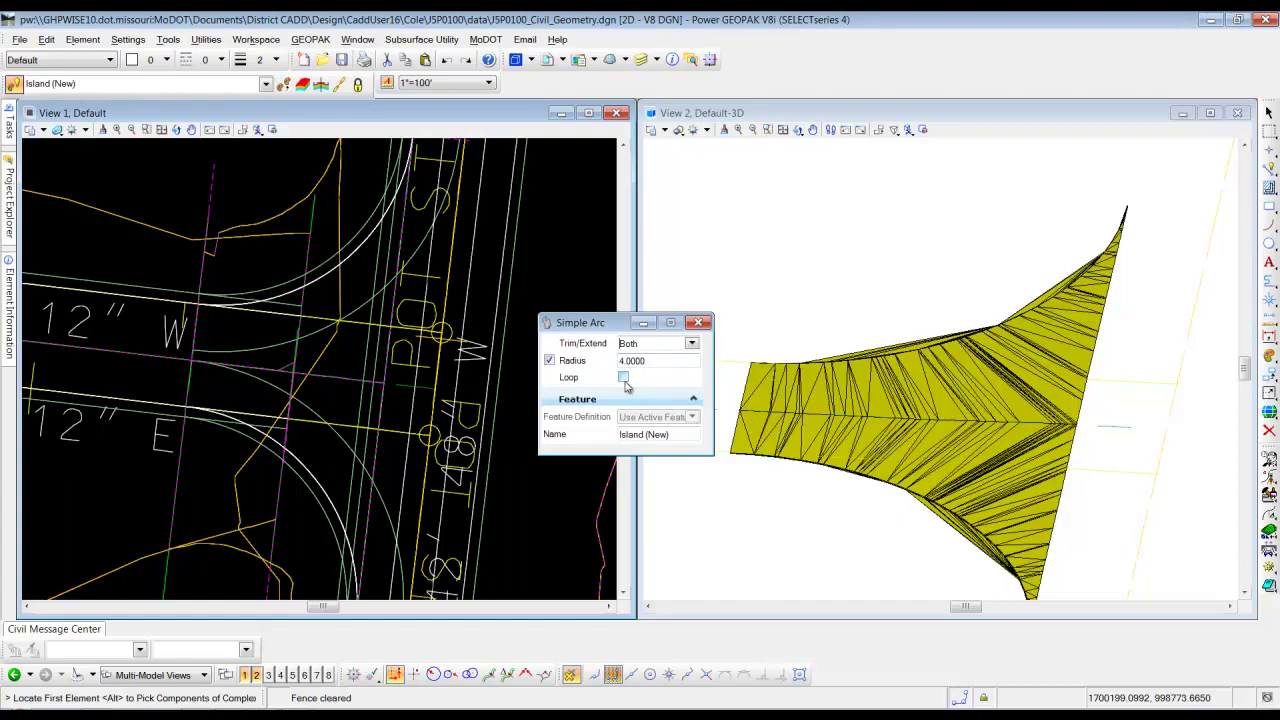
pyautogui.moveTo(645, 435); pyautogui.dragTo(678, 432)
pyautogui.press('BackSpace')
pyautogui.write('_Nose_4')
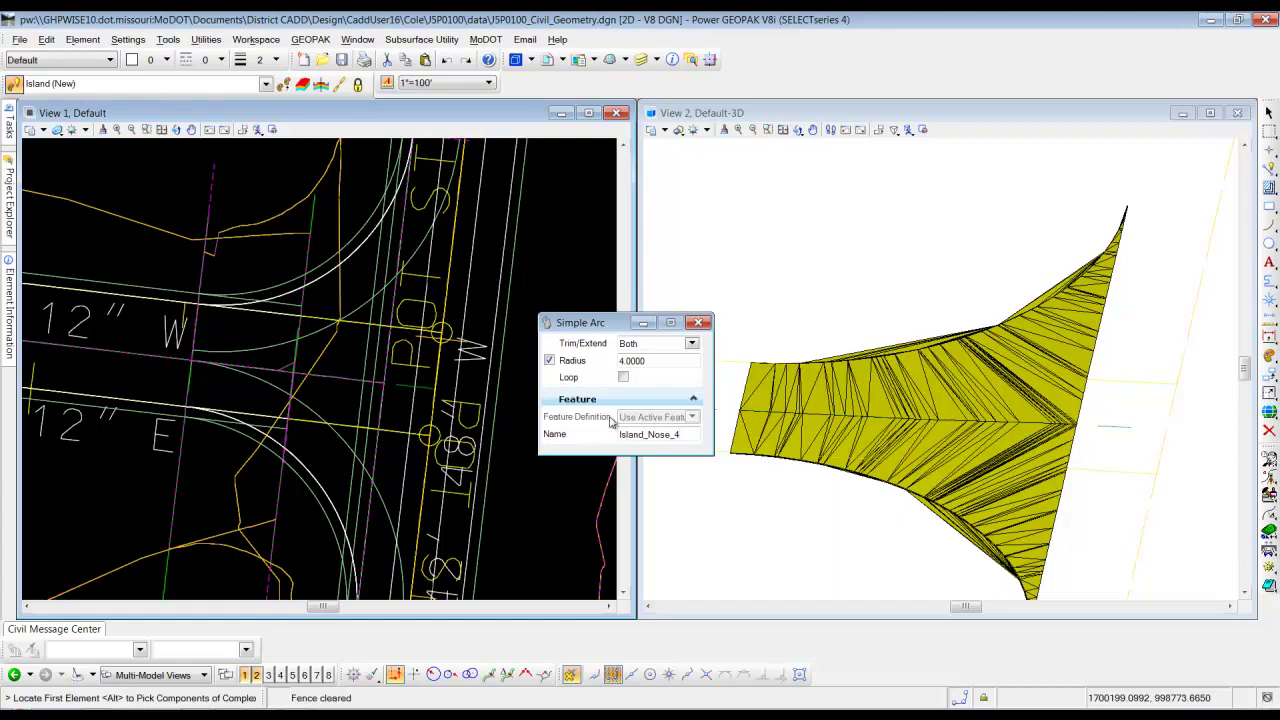
# Step: Place the nose arc between the Island_South_18 and Island_North_18 curves on the island side, trimming both curves
pyautogui.click(262, 378)
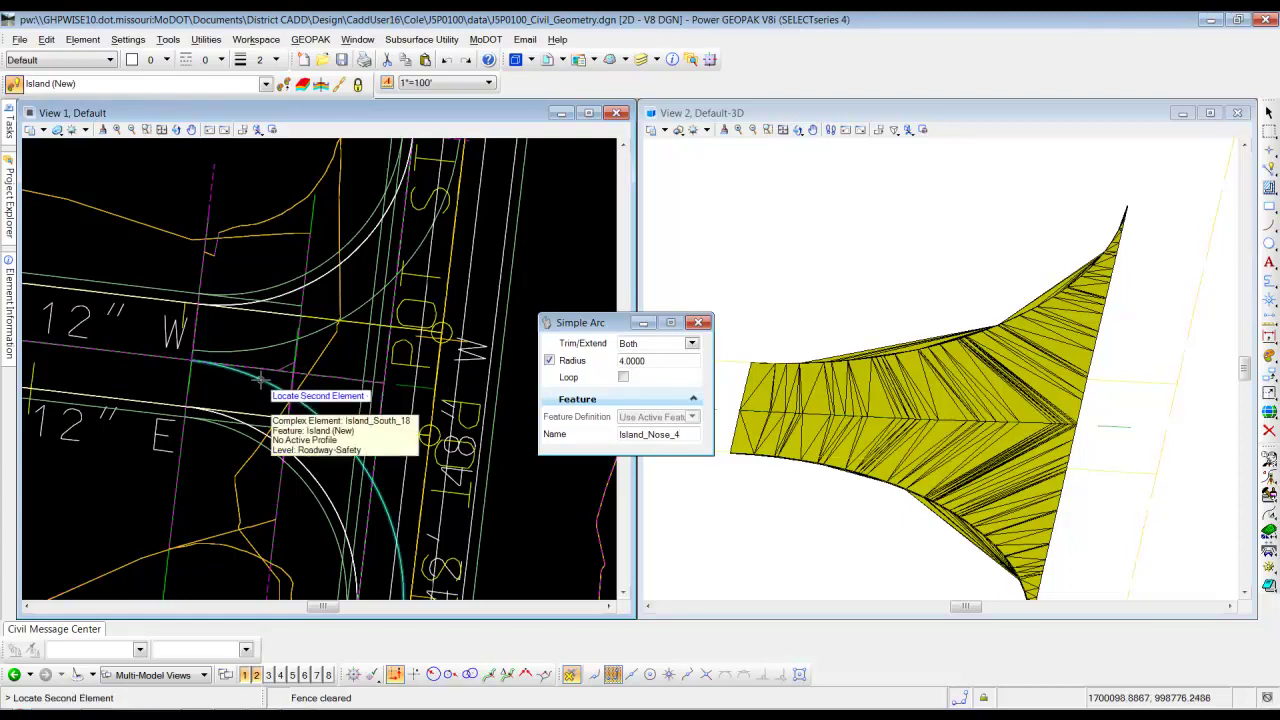
pyautogui.click(265, 347)
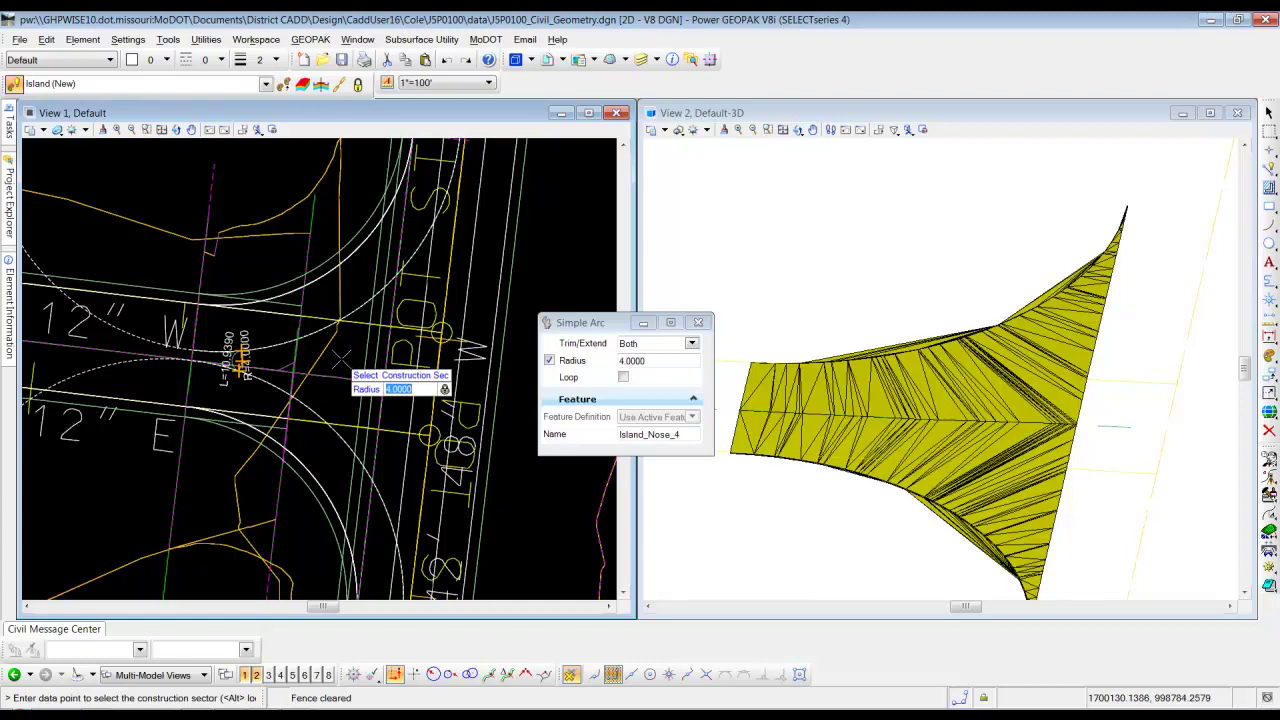
pyautogui.click(342, 358)
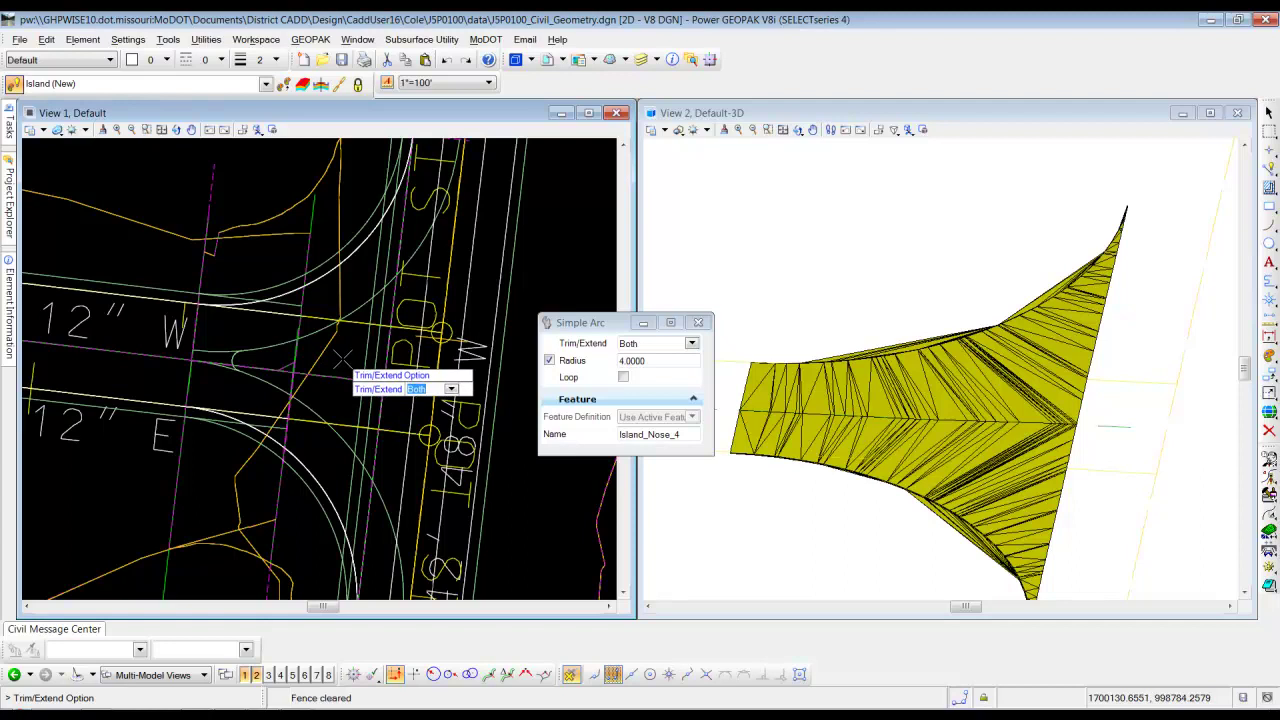
pyautogui.click(342, 358)
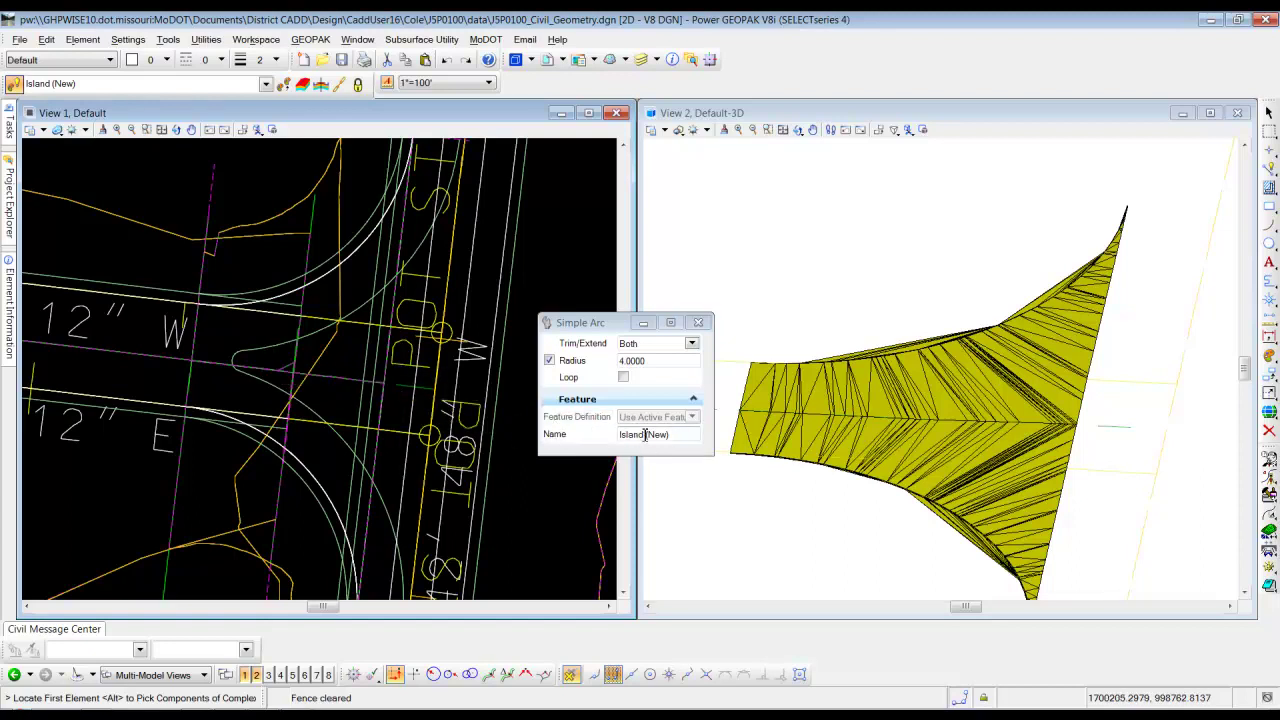
# Step: Add a 4-radius arc named Island_North_4 between the island's north curve and the crossing-road offset line, on the island side, trimming both
pyautogui.moveTo(645, 434); pyautogui.dragTo(690, 434)
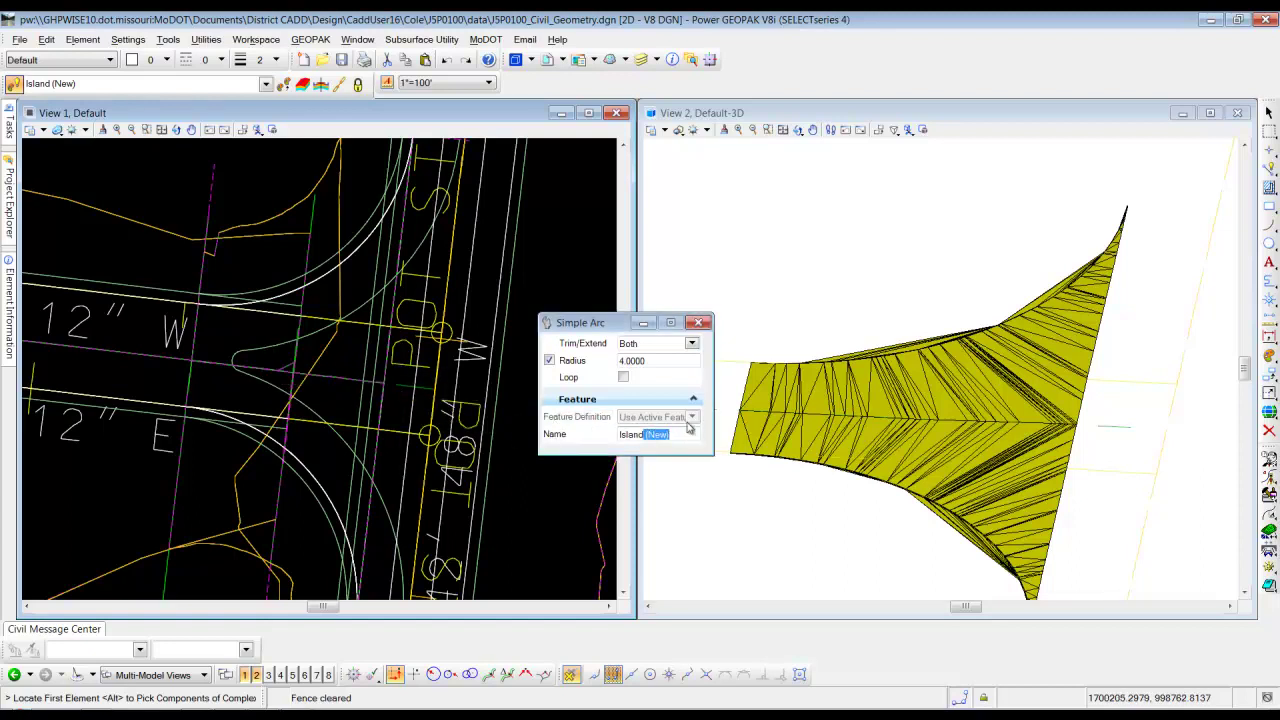
pyautogui.write('_Nor')
pyautogui.write('th_4')
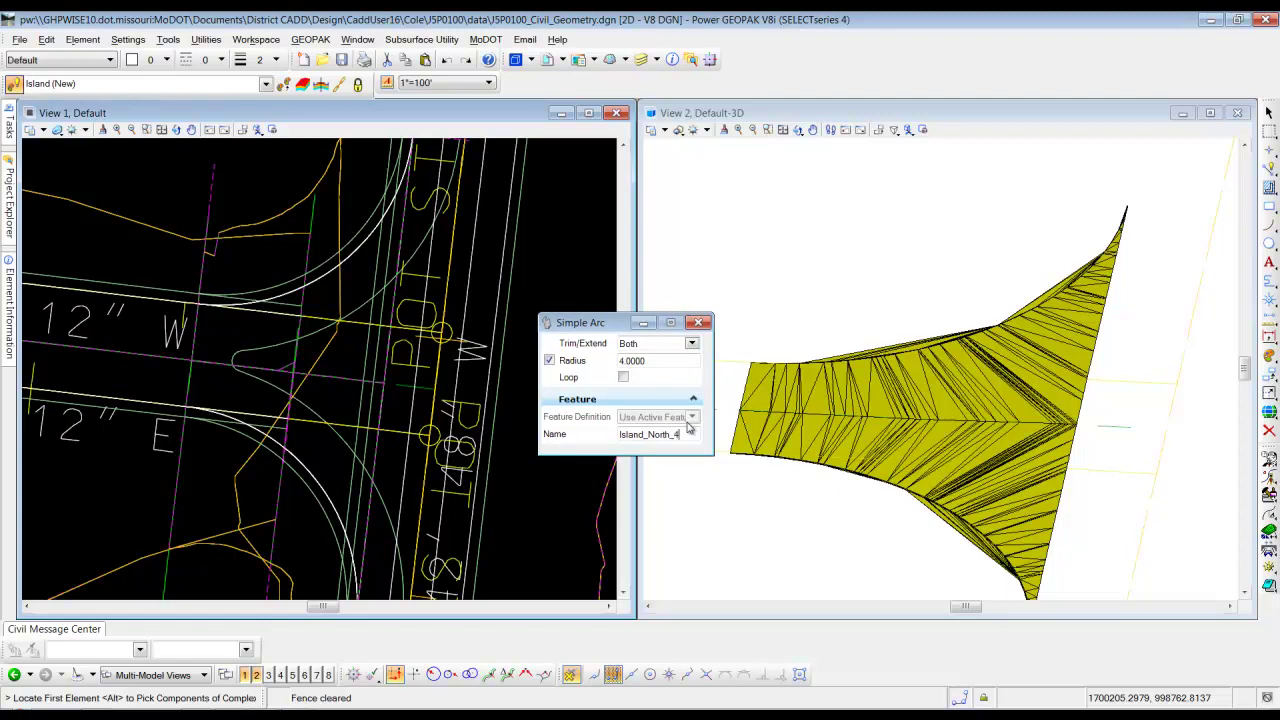
pyautogui.click(361, 304)
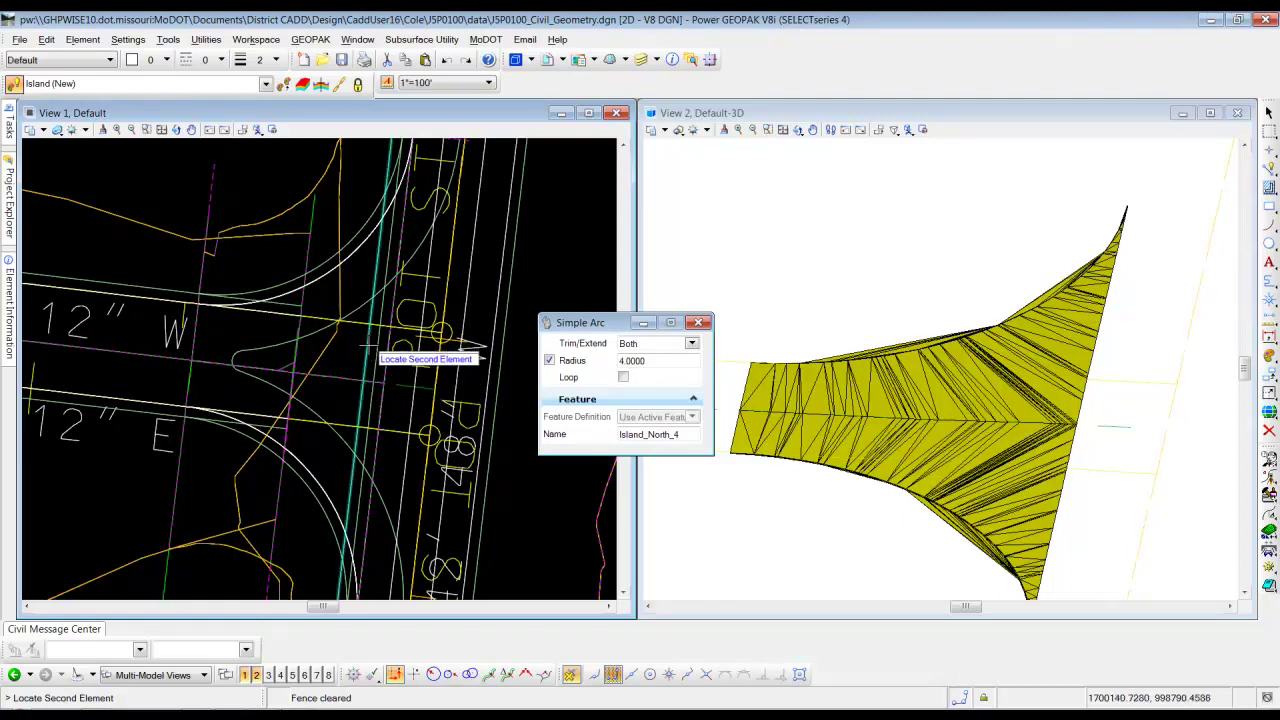
pyautogui.click(367, 337)
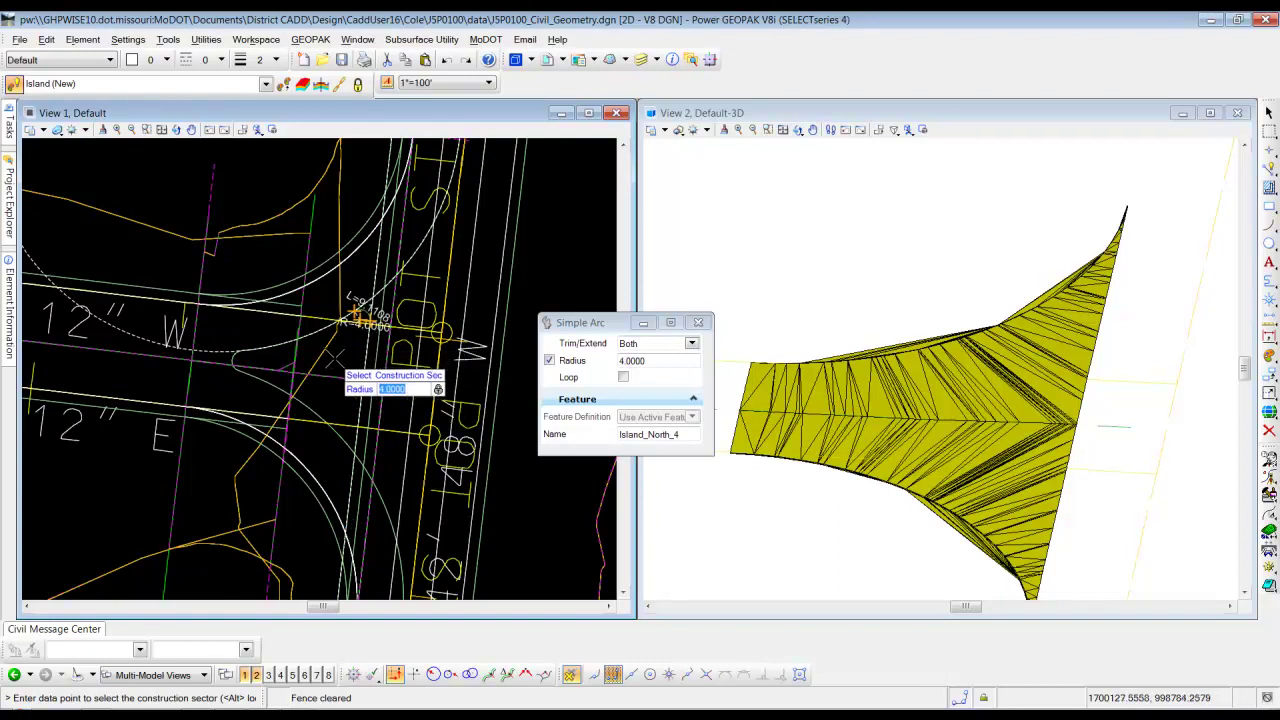
pyautogui.click(334, 357)
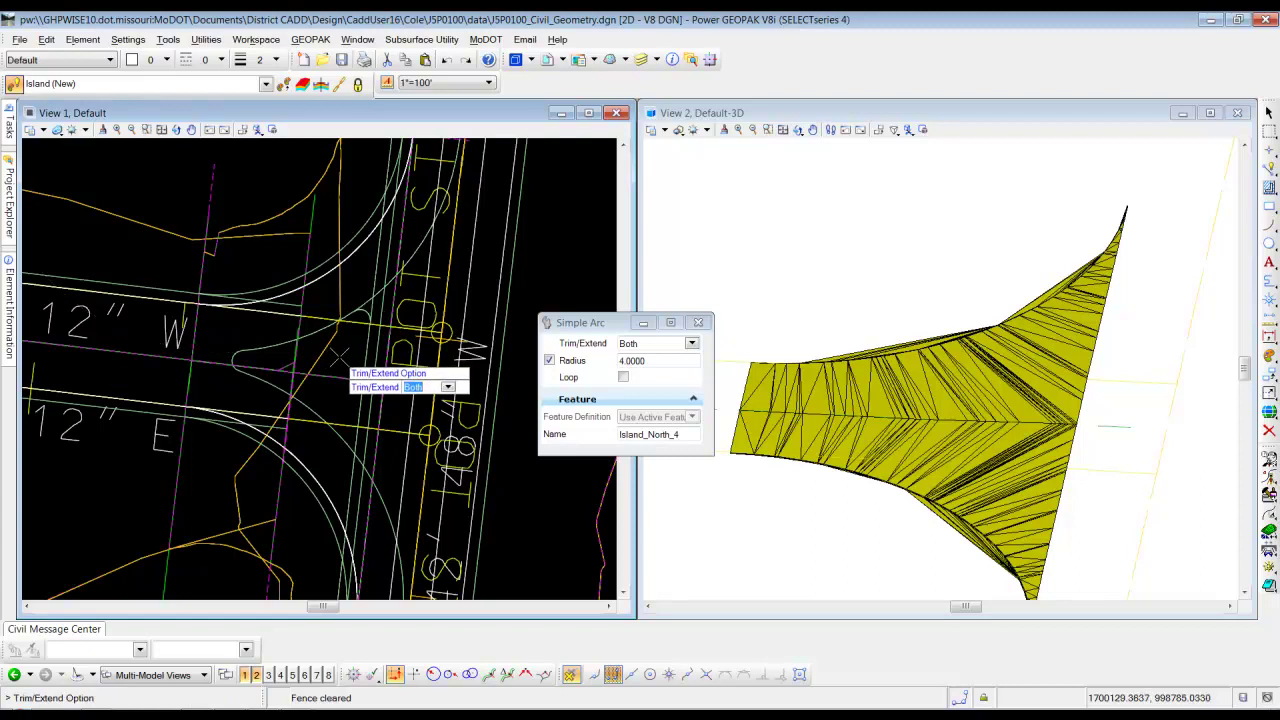
pyautogui.click(340, 357)
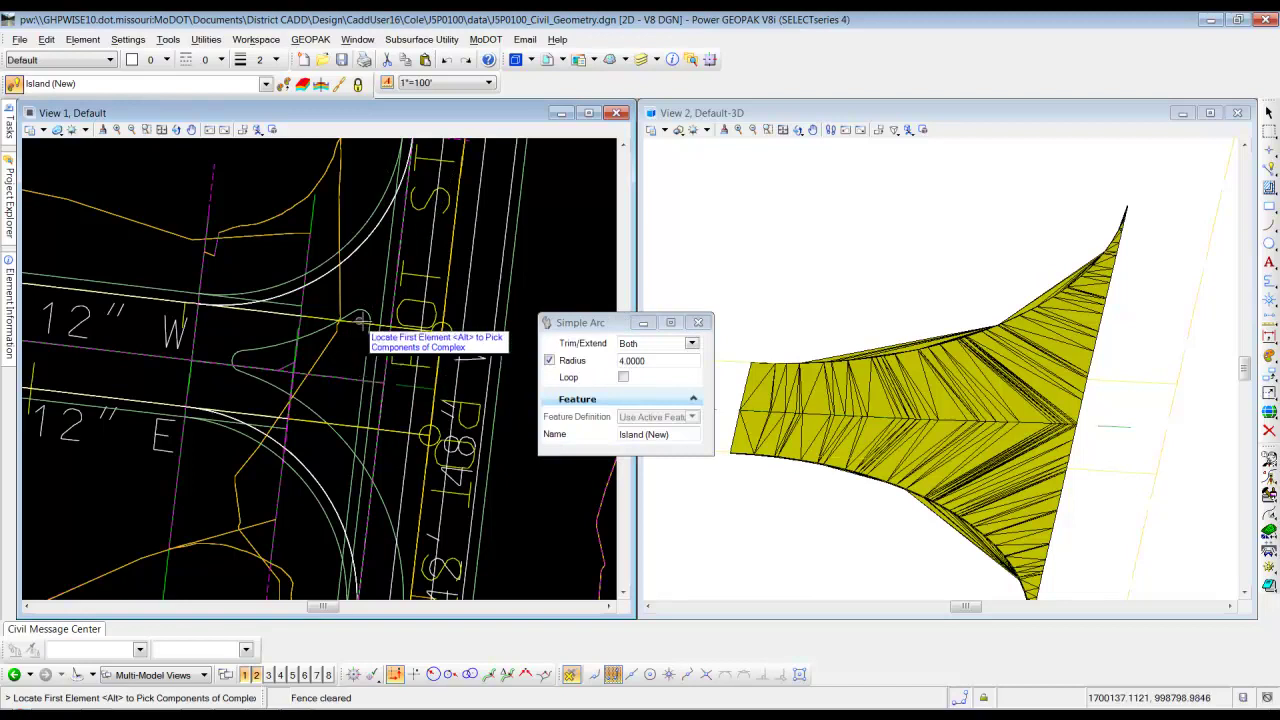
# Step: Add a 4-radius arc named Island_South_4 between the island's south curve and the crossing-road offset line, on the island side, trimming both
pyautogui.click(676, 436)
pyautogui.moveTo(676, 436); pyautogui.dragTo(644, 437)
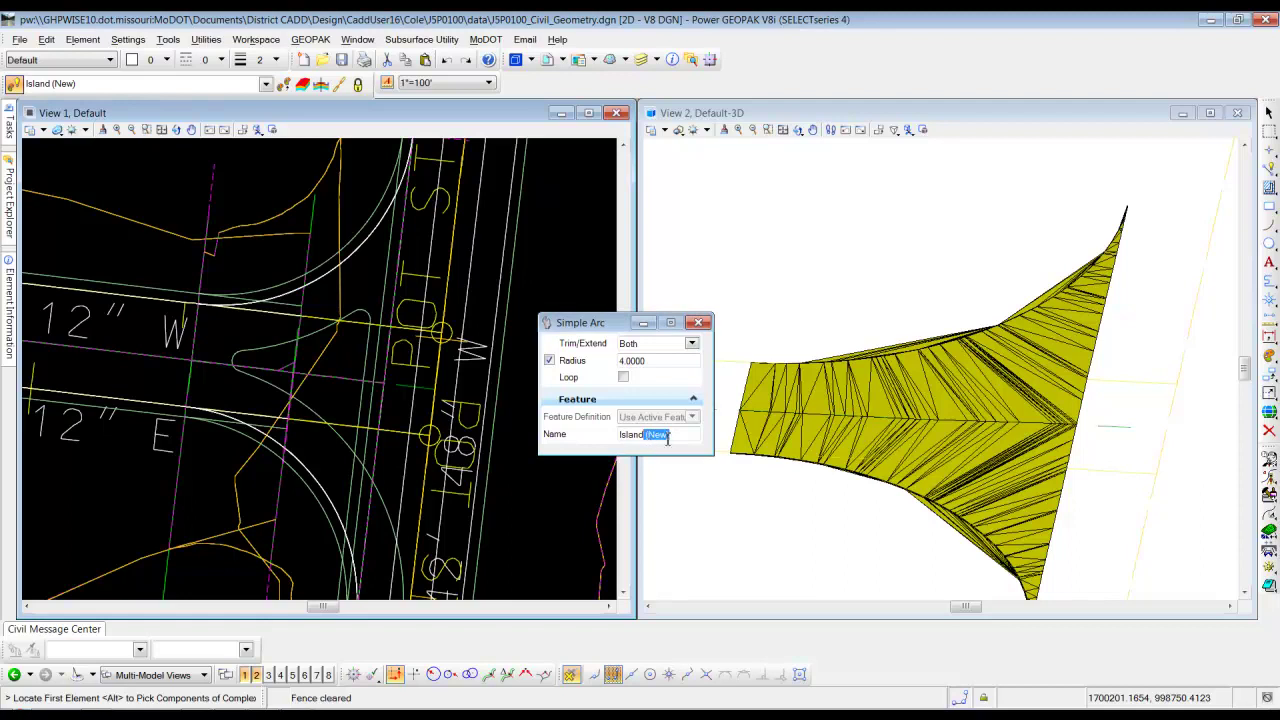
pyautogui.write('_South_4')
pyautogui.click(358, 410)
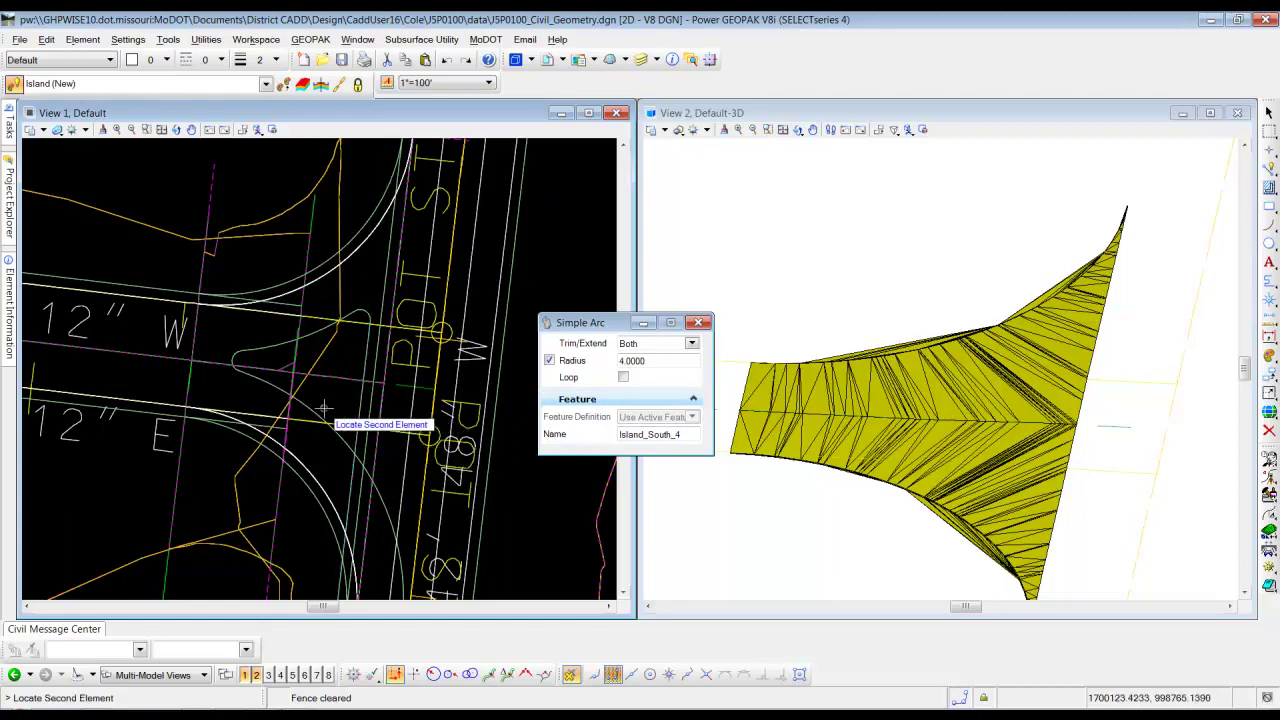
pyautogui.click(315, 410)
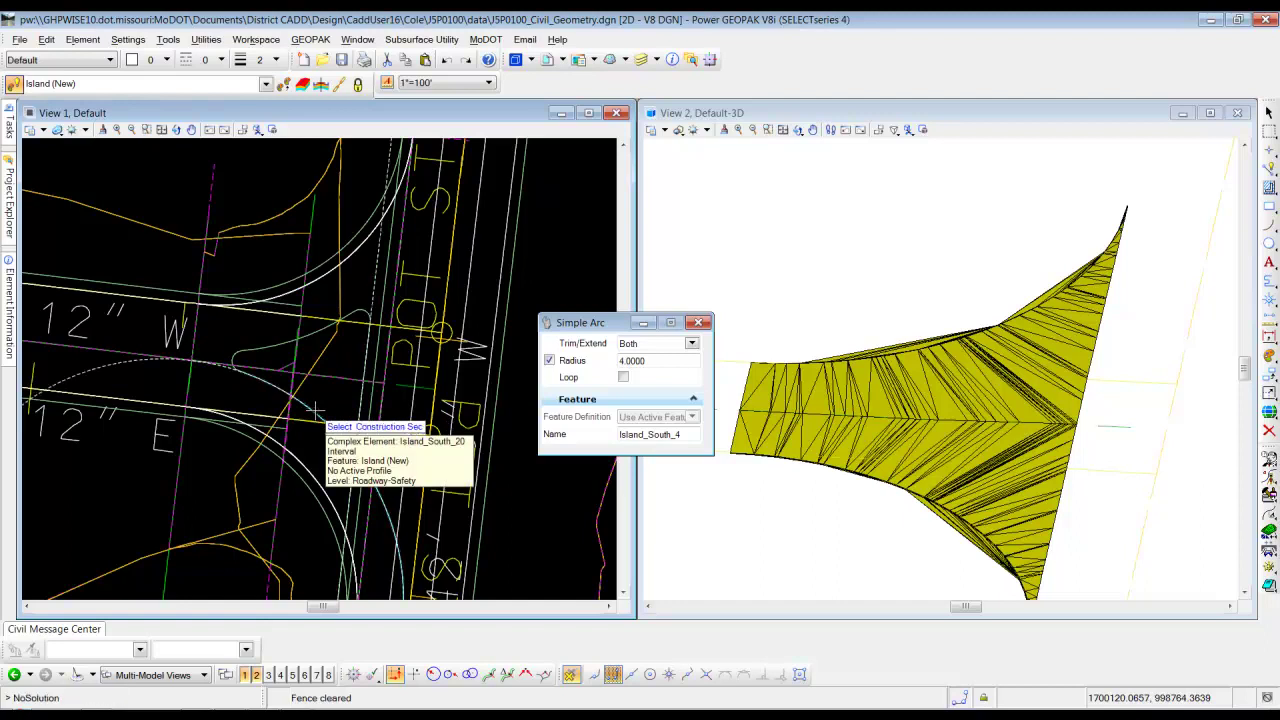
pyautogui.click(333, 362)
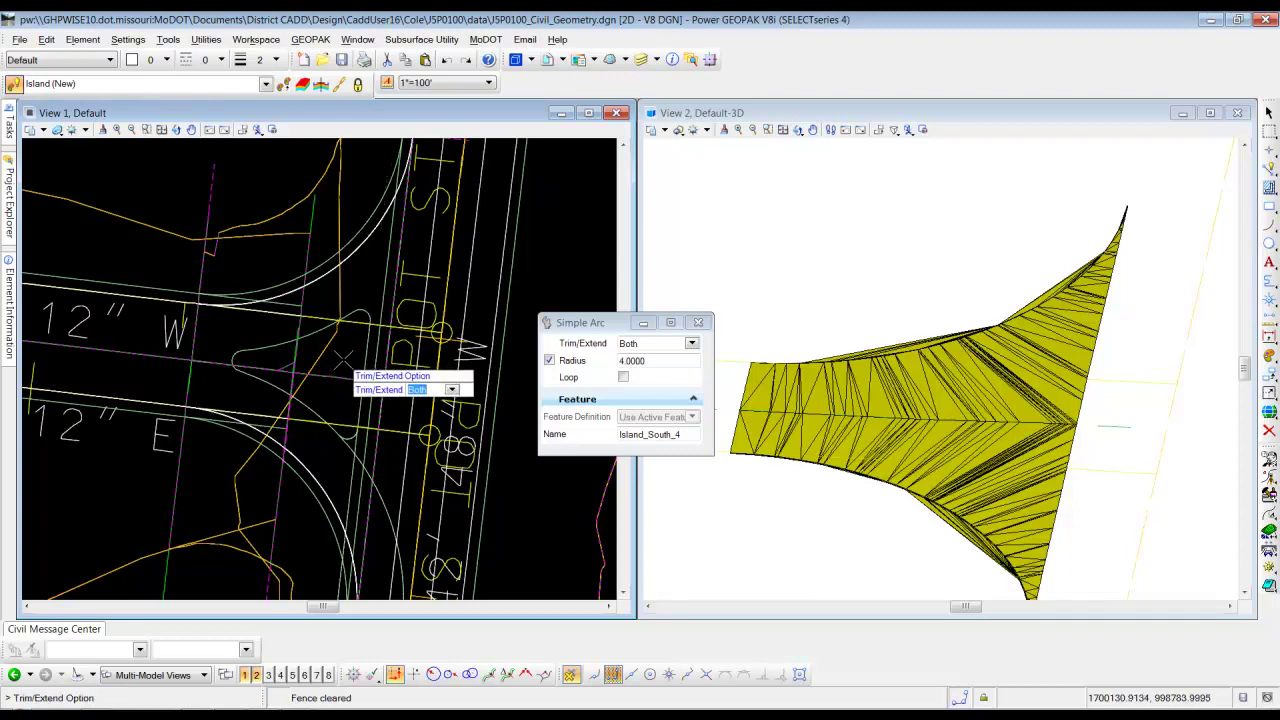
pyautogui.click(342, 360)
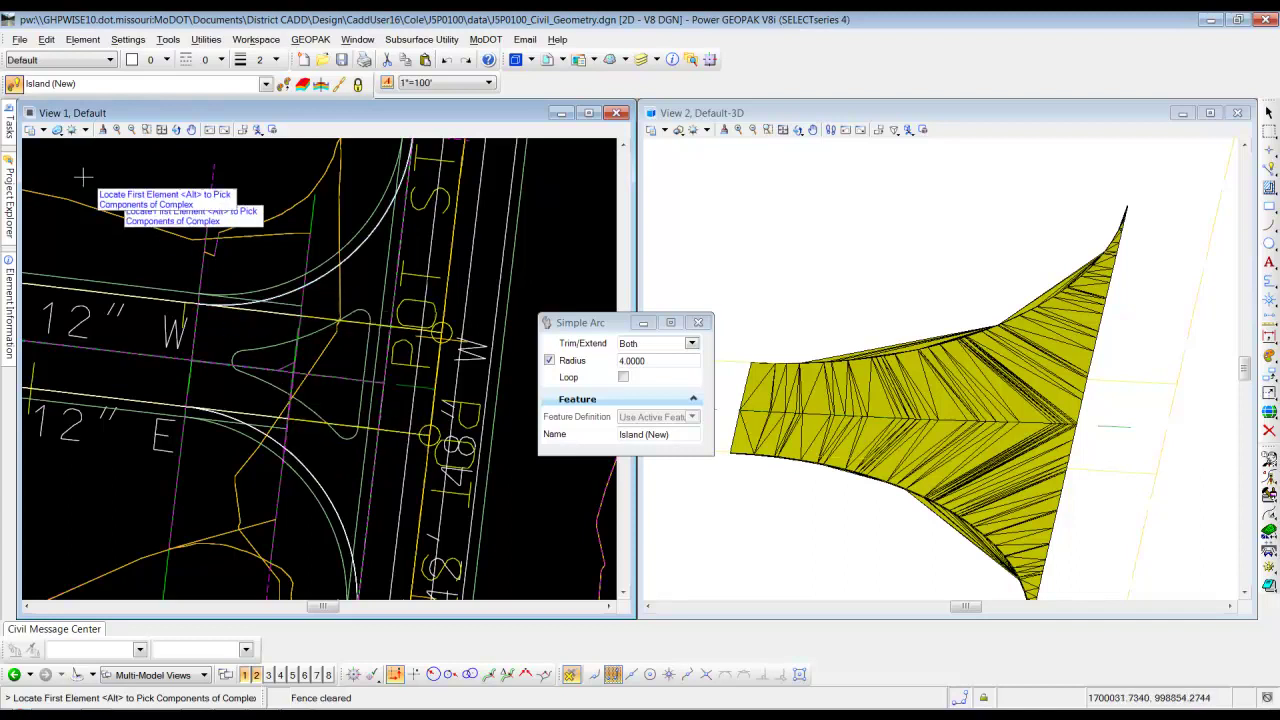
# Step: Join the island's curves and arcs into a complex element named Island with the Automatic method, starting from the nose arc
pyautogui.moveTo(9, 135)
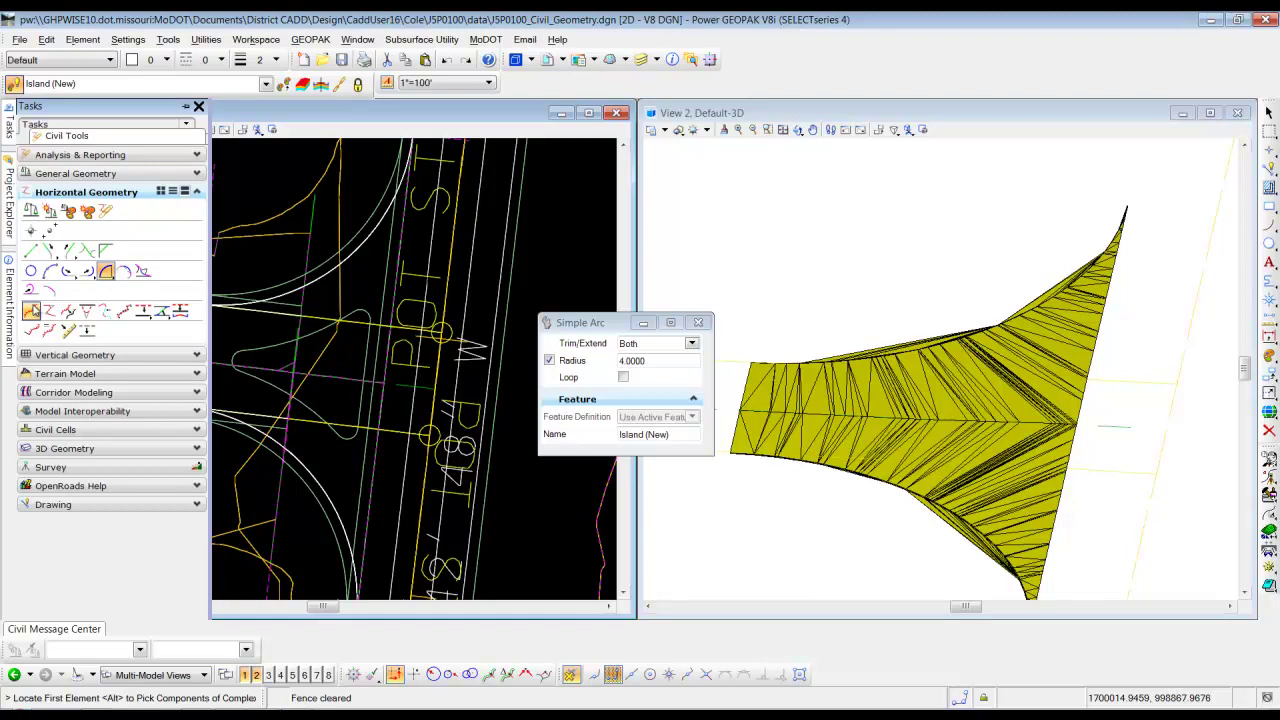
pyautogui.click(32, 312)
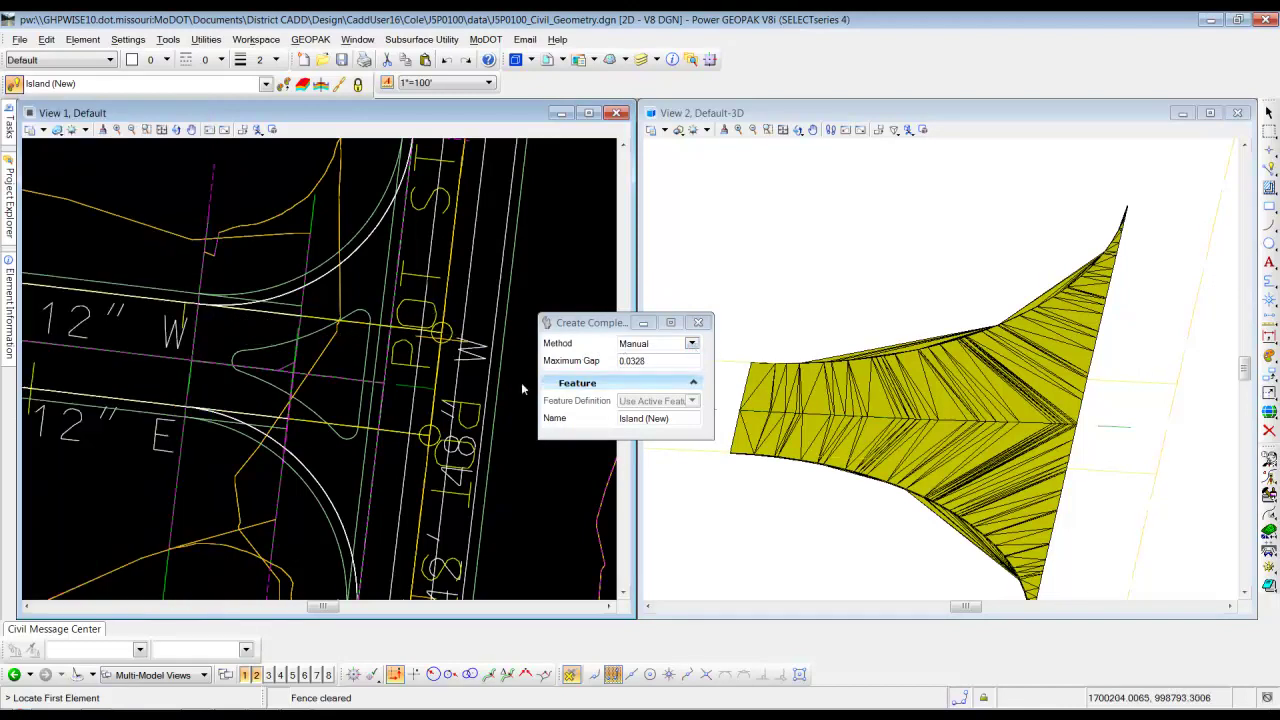
pyautogui.click(691, 344)
pyautogui.click(651, 367)
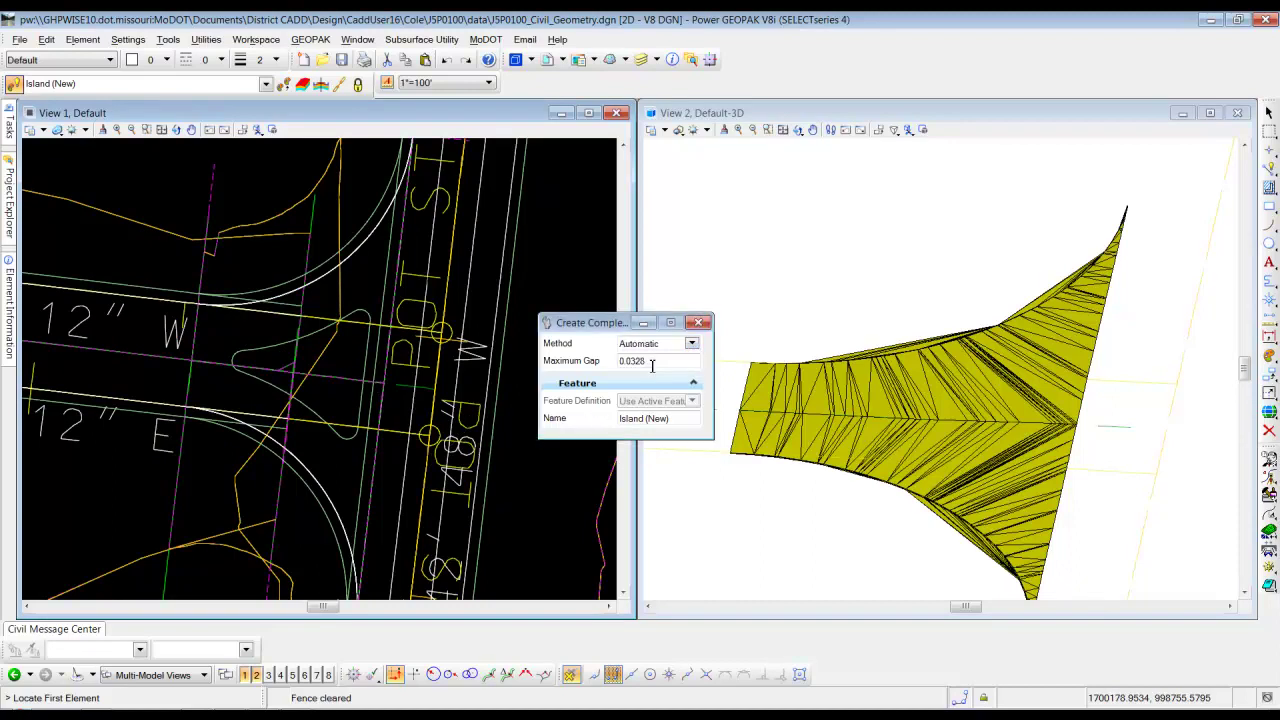
pyautogui.moveTo(671, 421); pyautogui.dragTo(651, 419)
pyautogui.press('BackSpace')
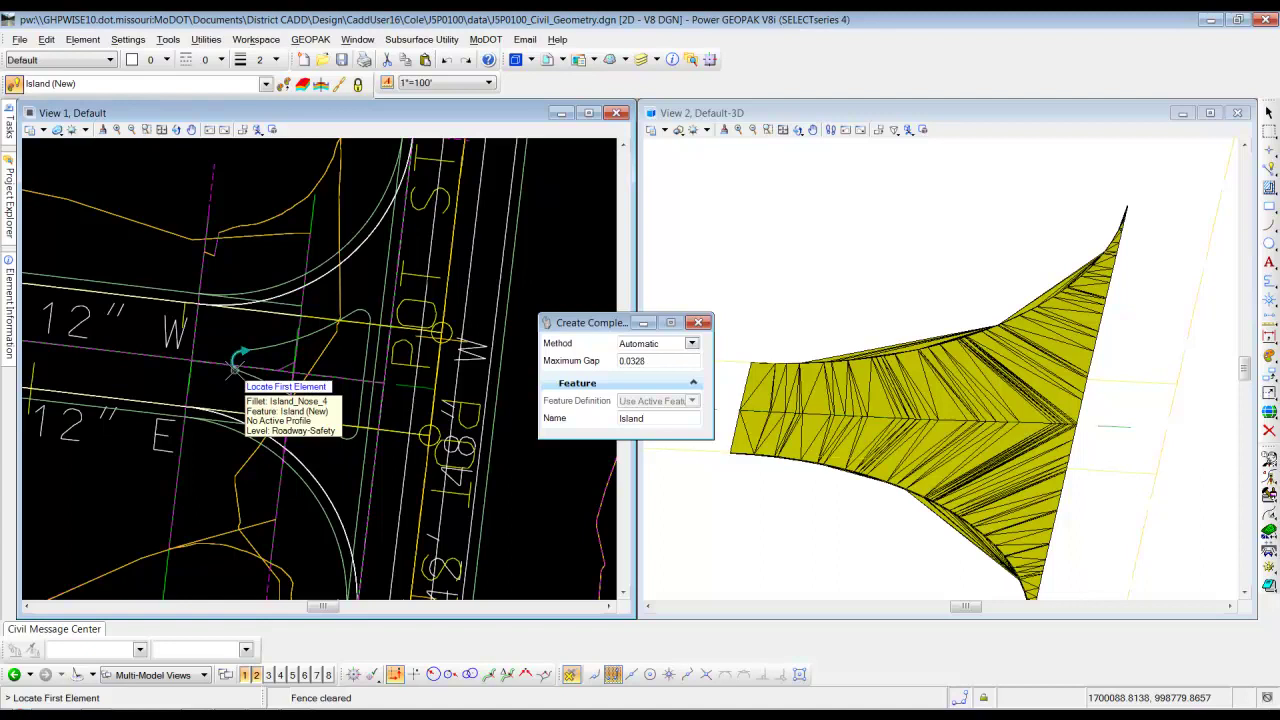
pyautogui.click(233, 364)
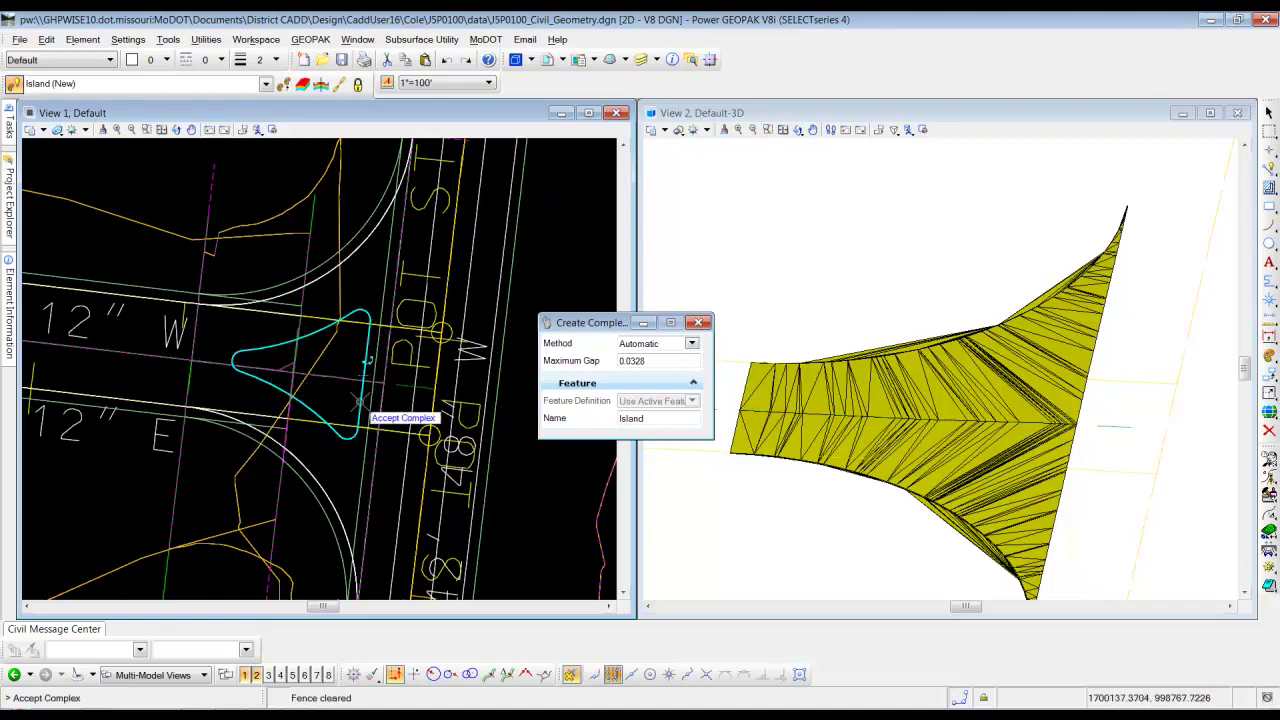
pyautogui.click(231, 328)
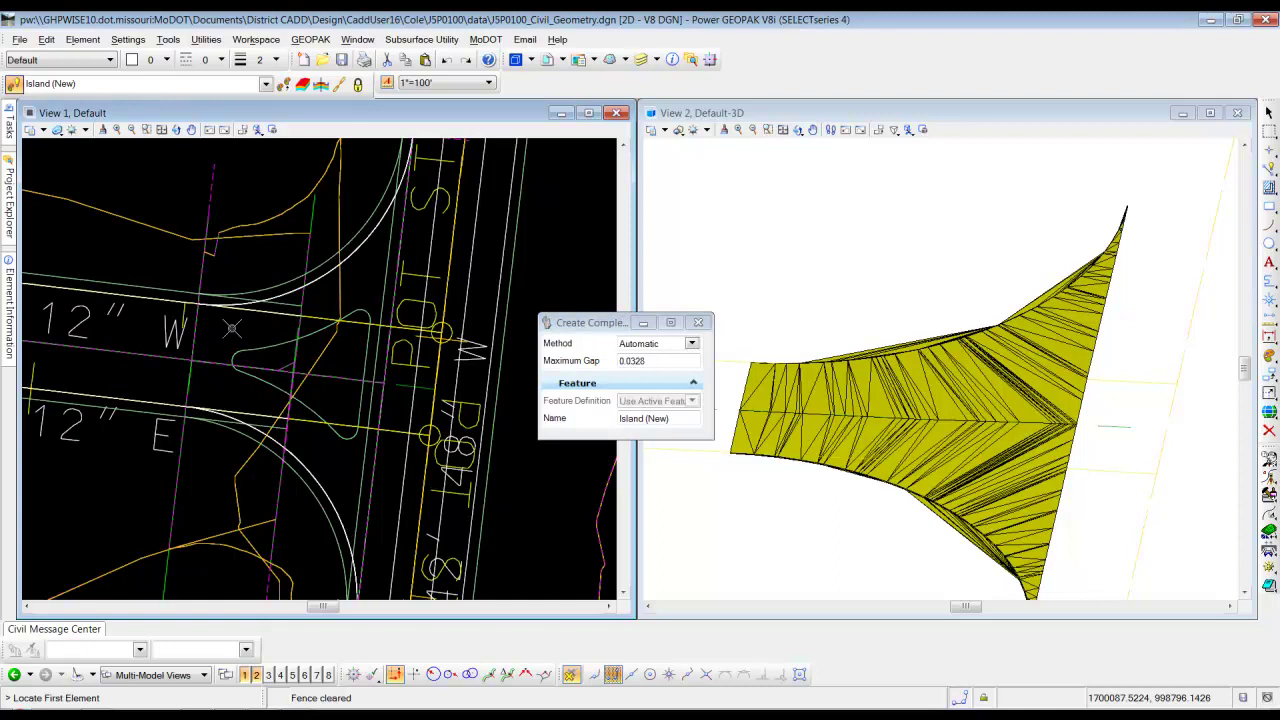
pyautogui.press('Escape')
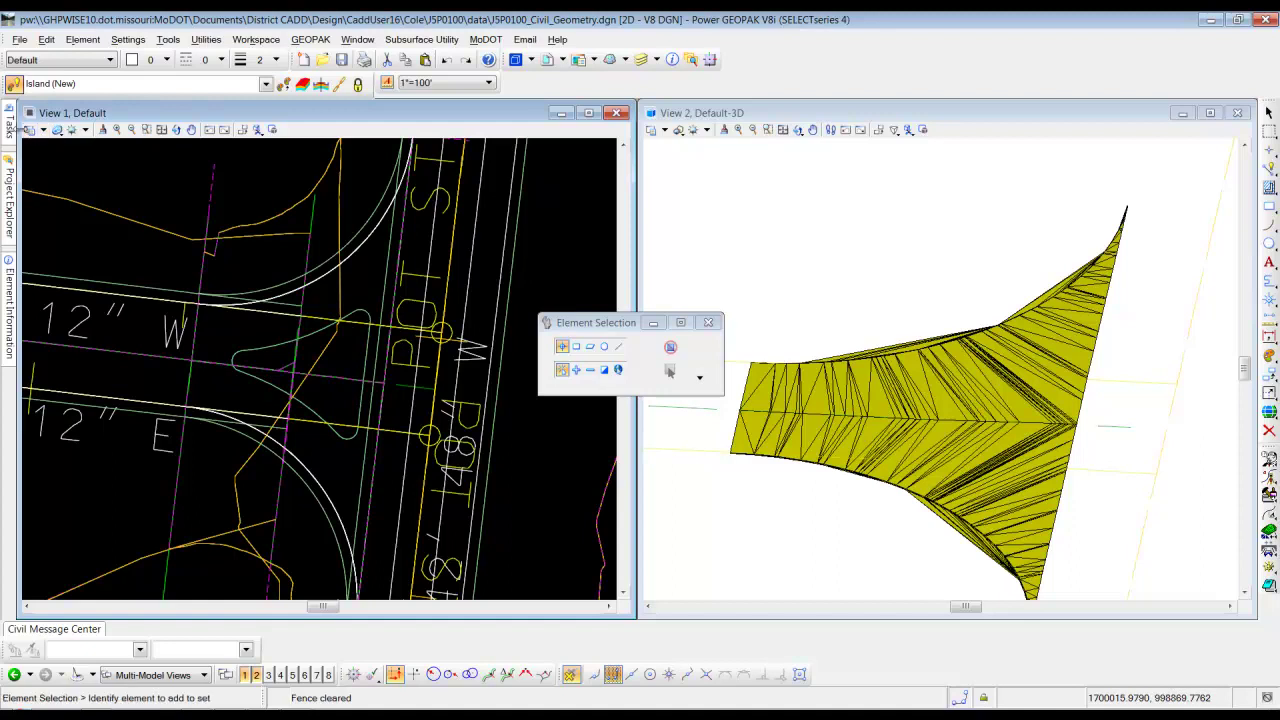
# Step: Create a quick profile named IslandPR for the Island outline from the Intersection terrain model only
pyautogui.moveTo(9, 129)
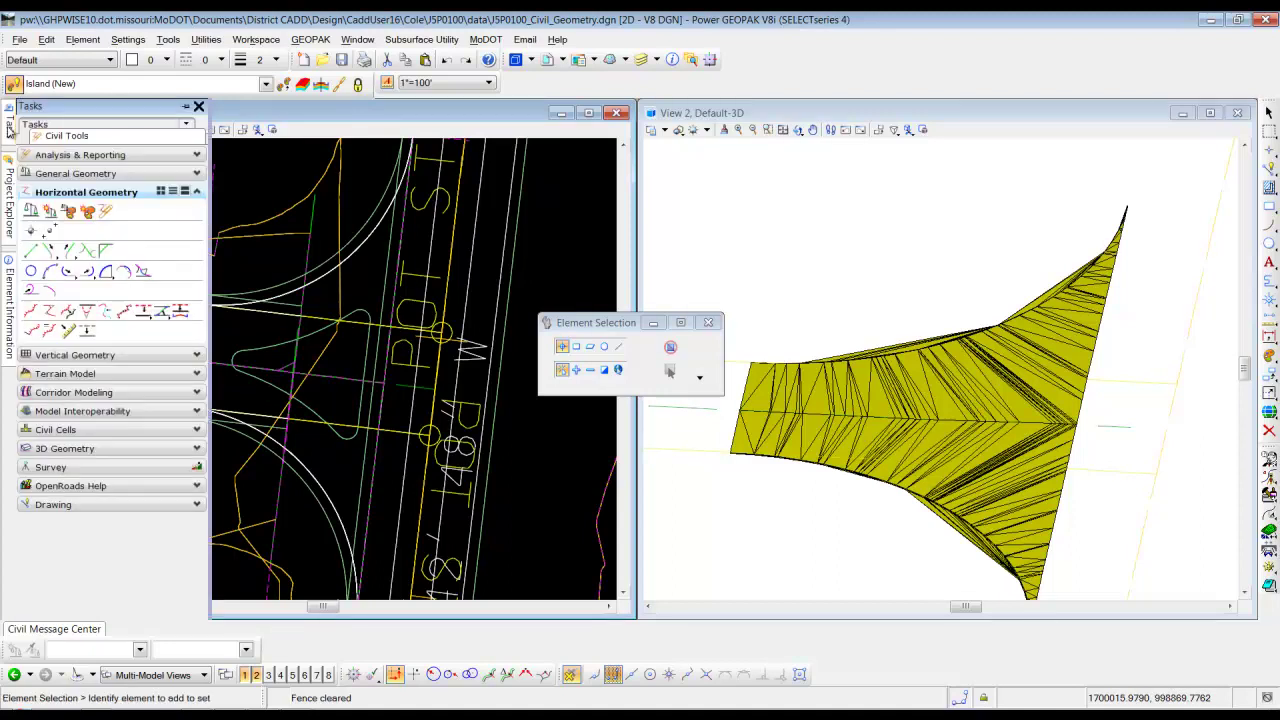
pyautogui.click(110, 358)
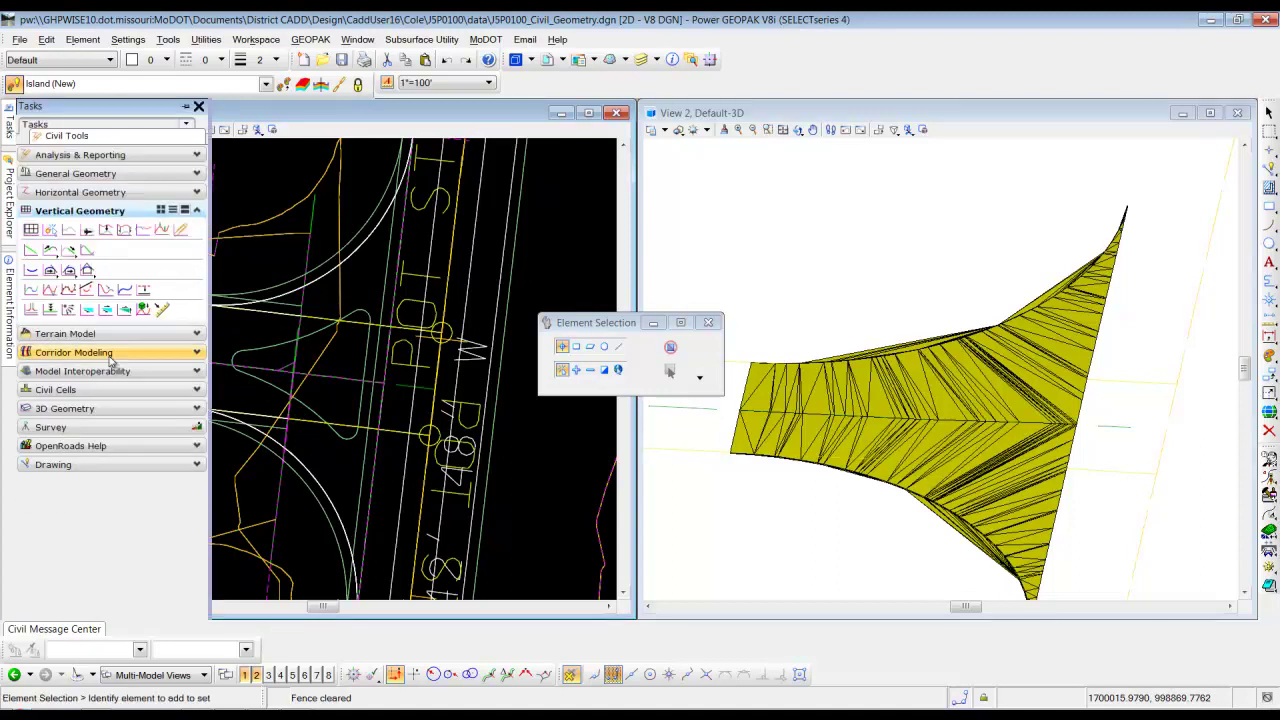
pyautogui.click(88, 231)
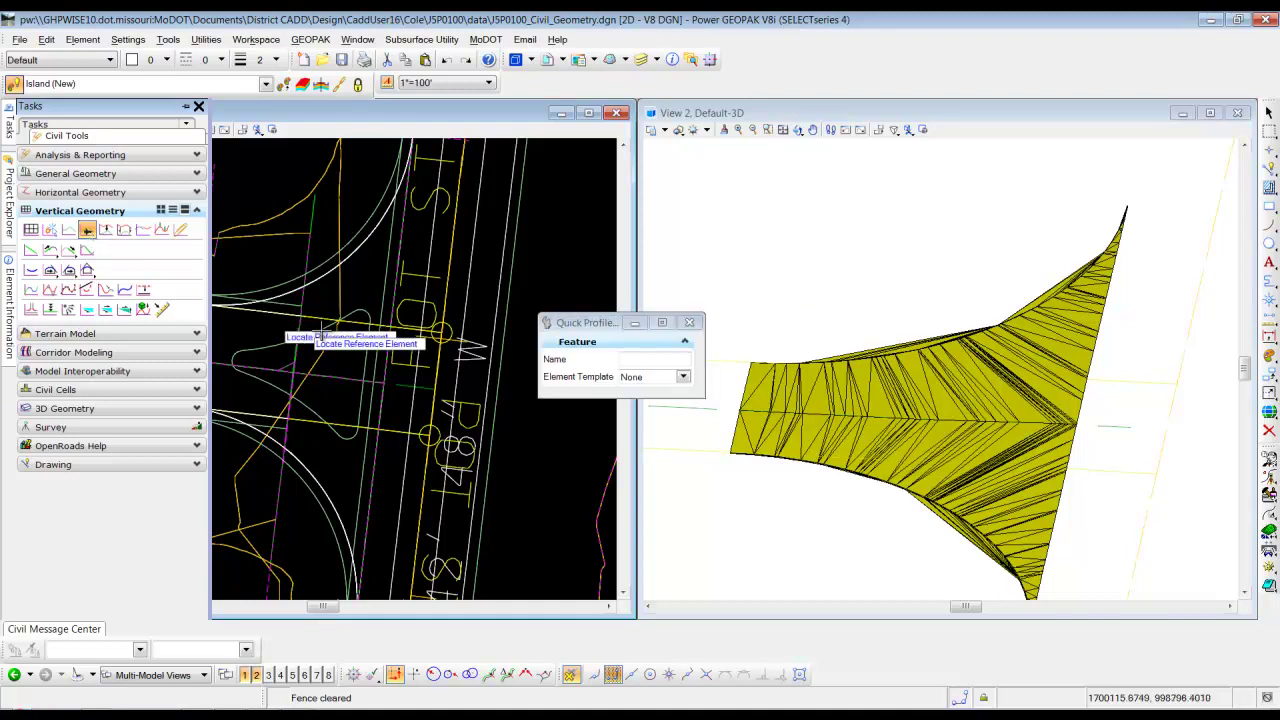
pyautogui.moveTo(582, 325); pyautogui.dragTo(535, 282)
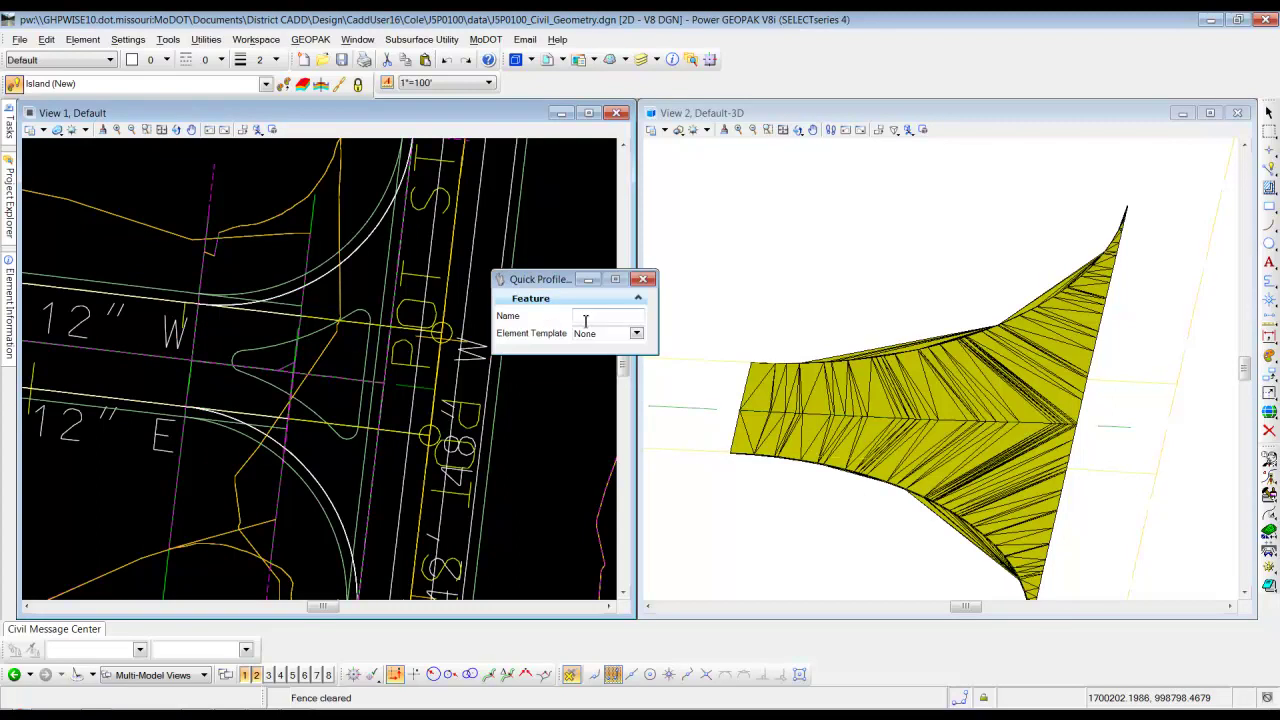
pyautogui.click(587, 317)
pyautogui.write('IslandPR')
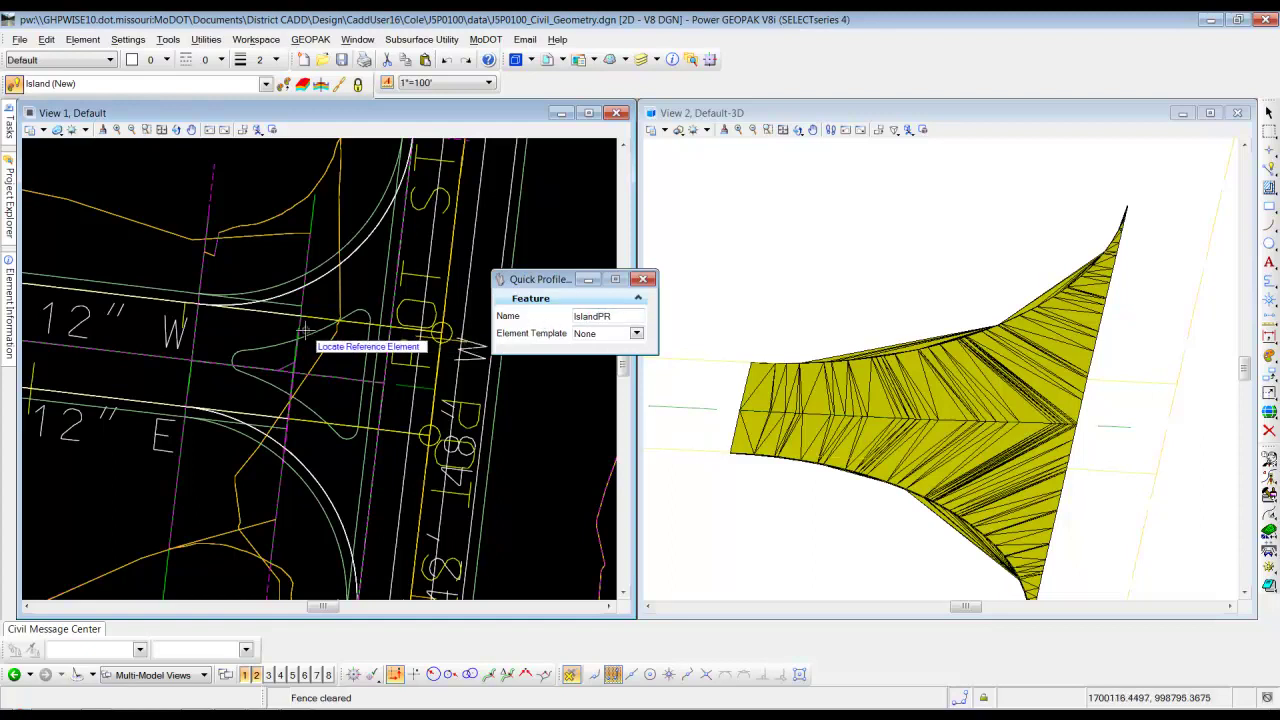
pyautogui.click(254, 348)
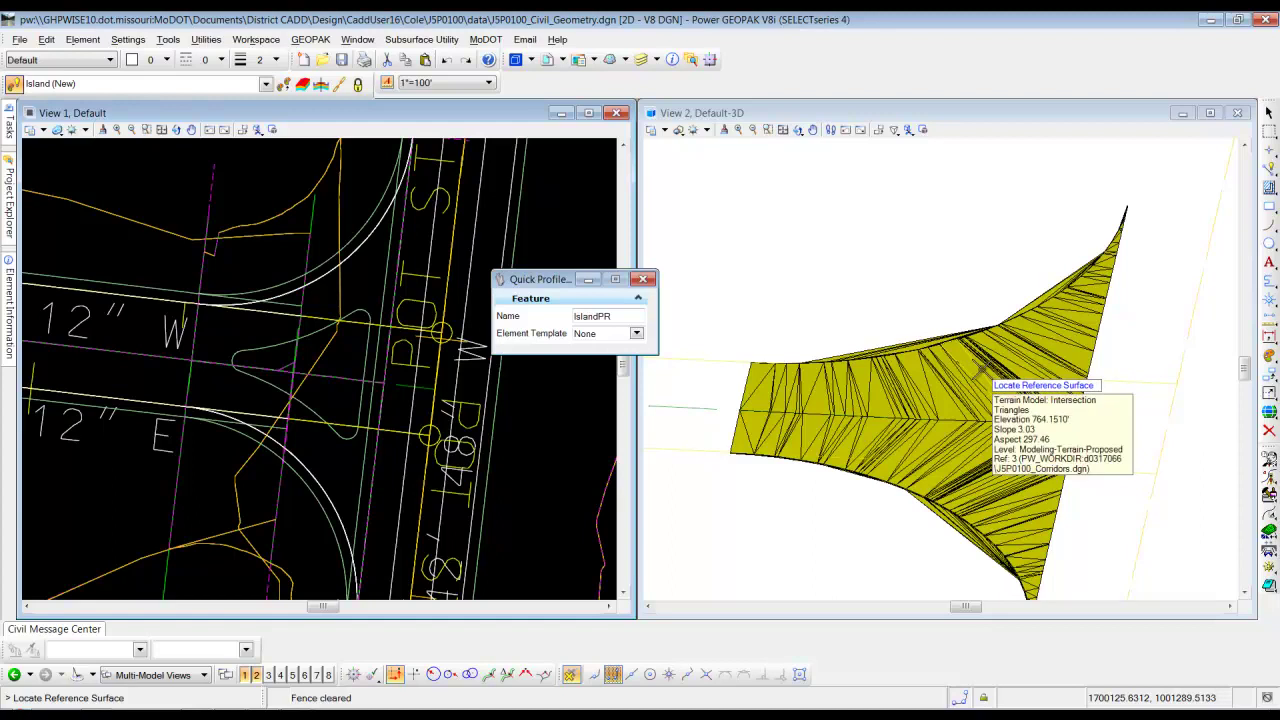
pyautogui.click(983, 375)
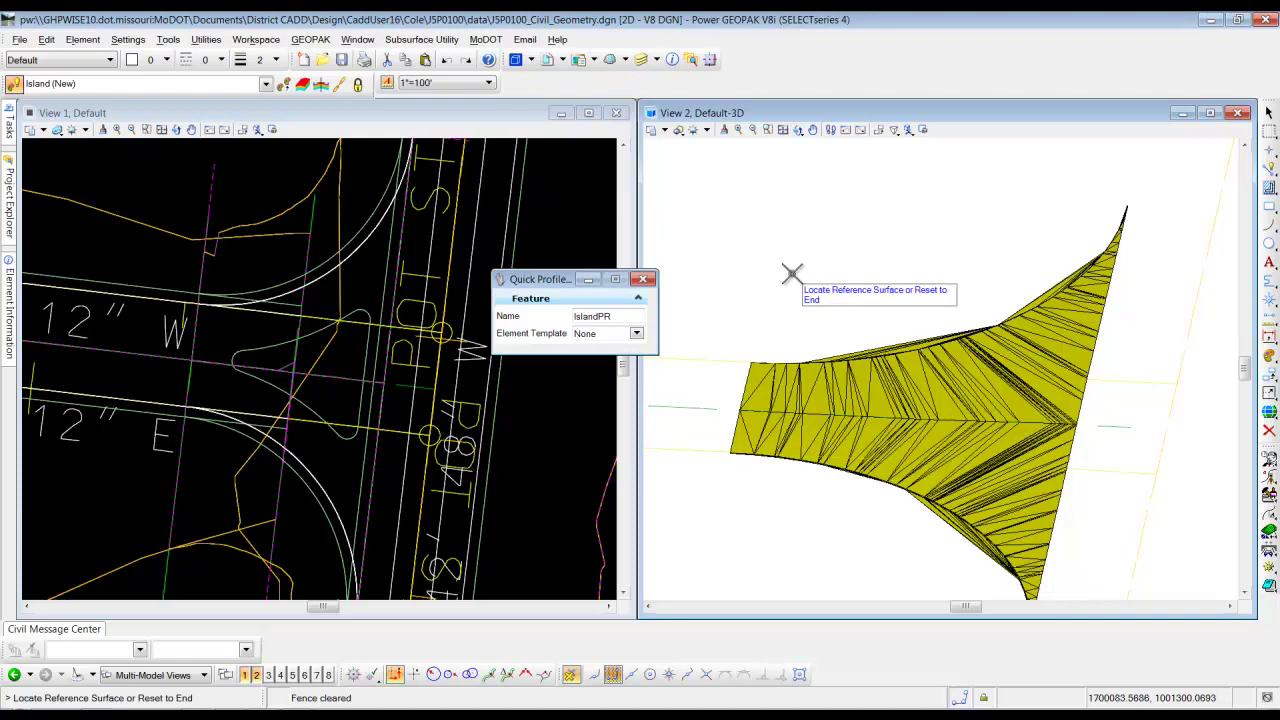
pyautogui.rightClick(733, 224)
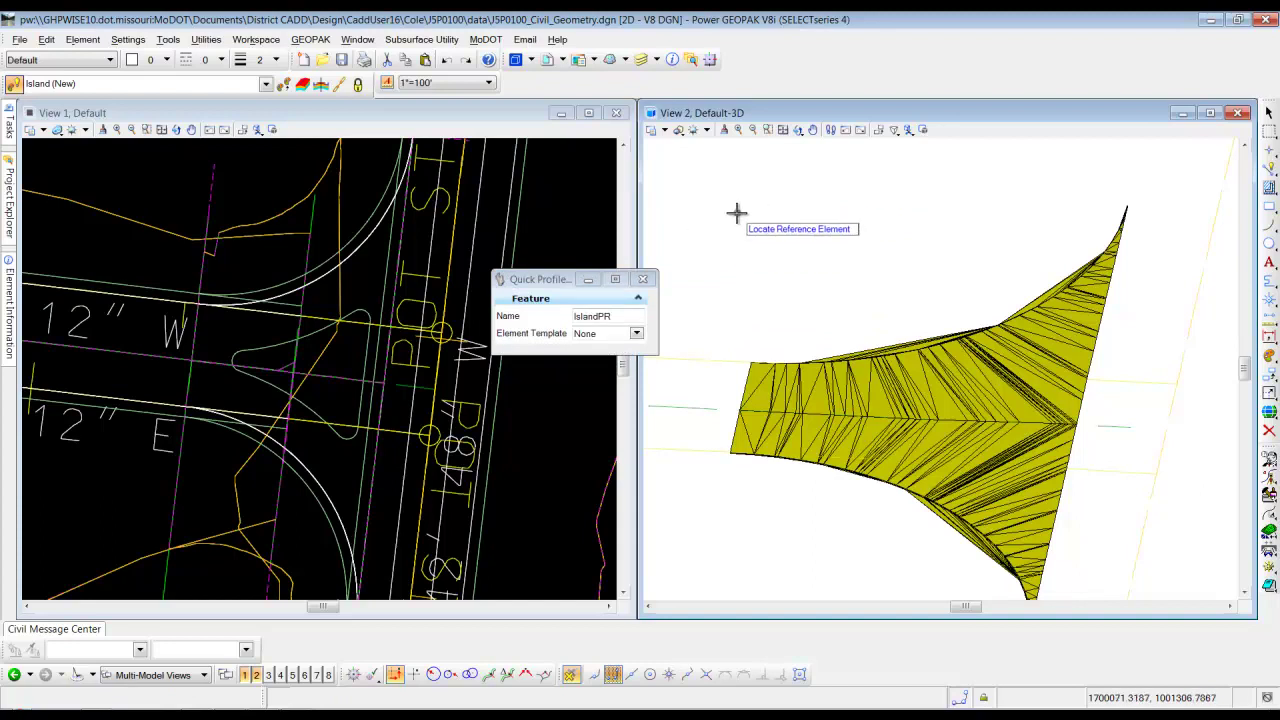
pyautogui.rightClick(733, 211)
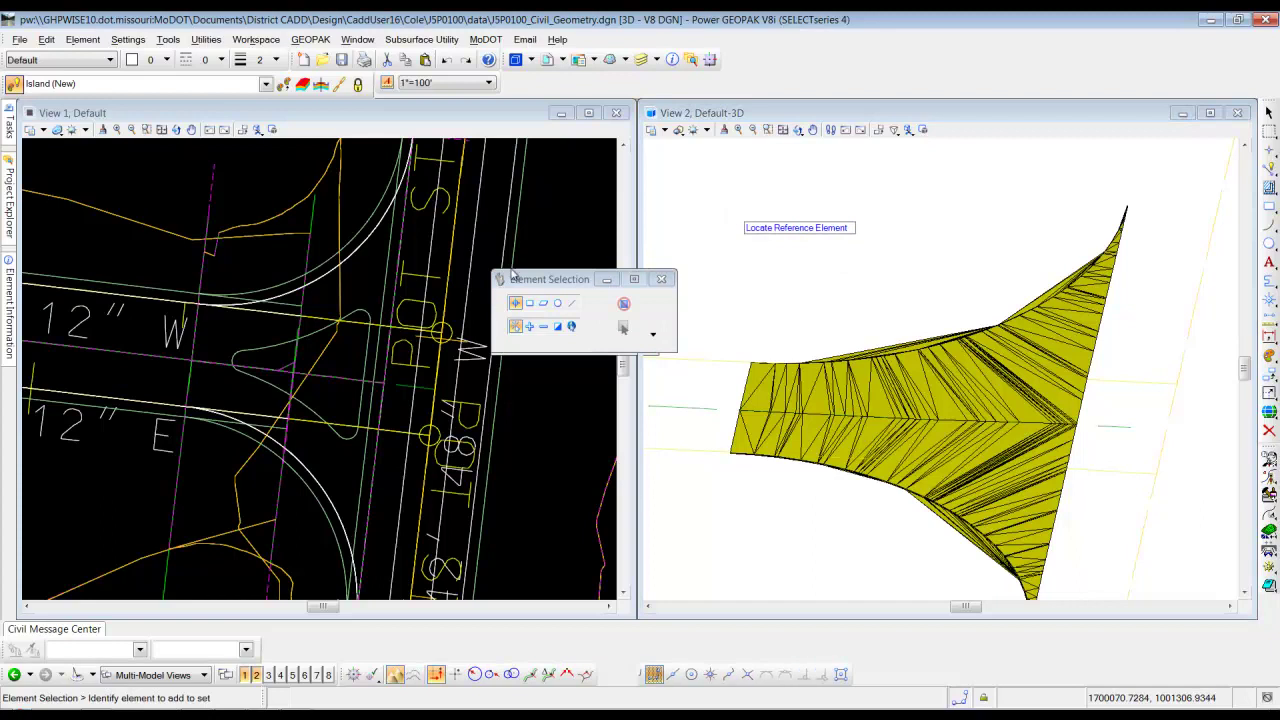
# Step: Open the Island outline's profile model in View 8 and inspect its profile lines
pyautogui.click(366, 302)
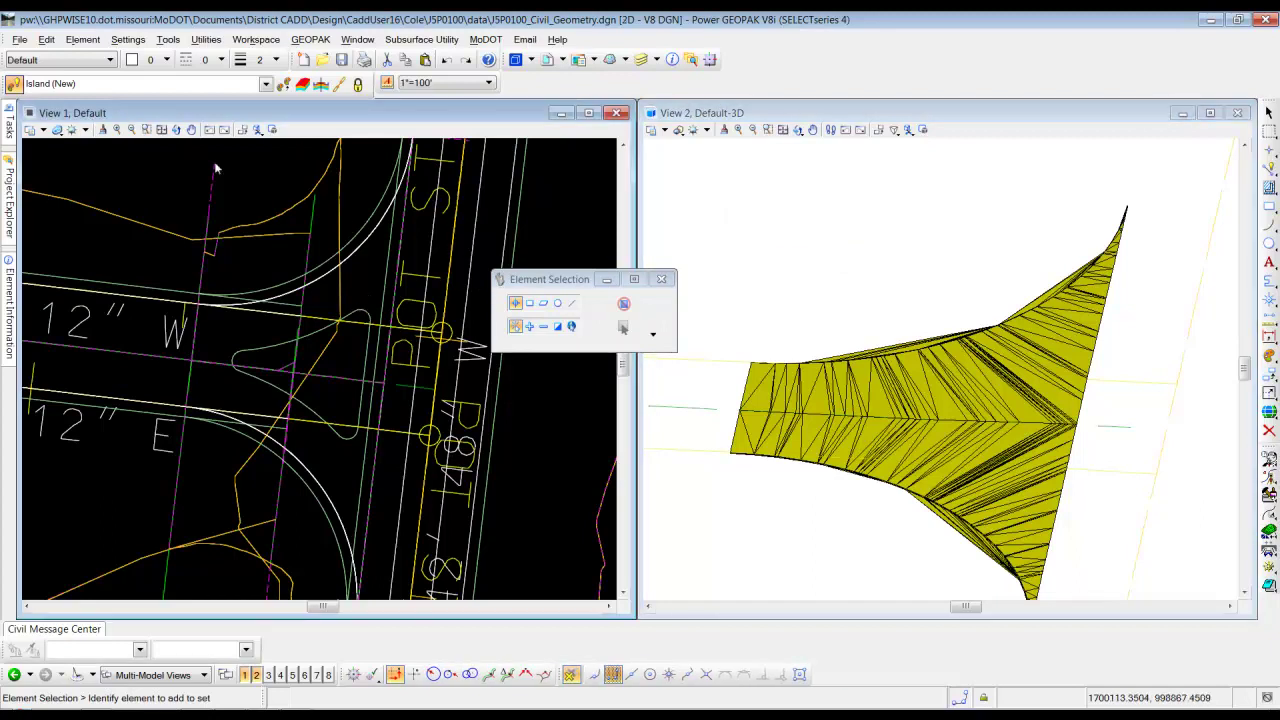
pyautogui.click(307, 335)
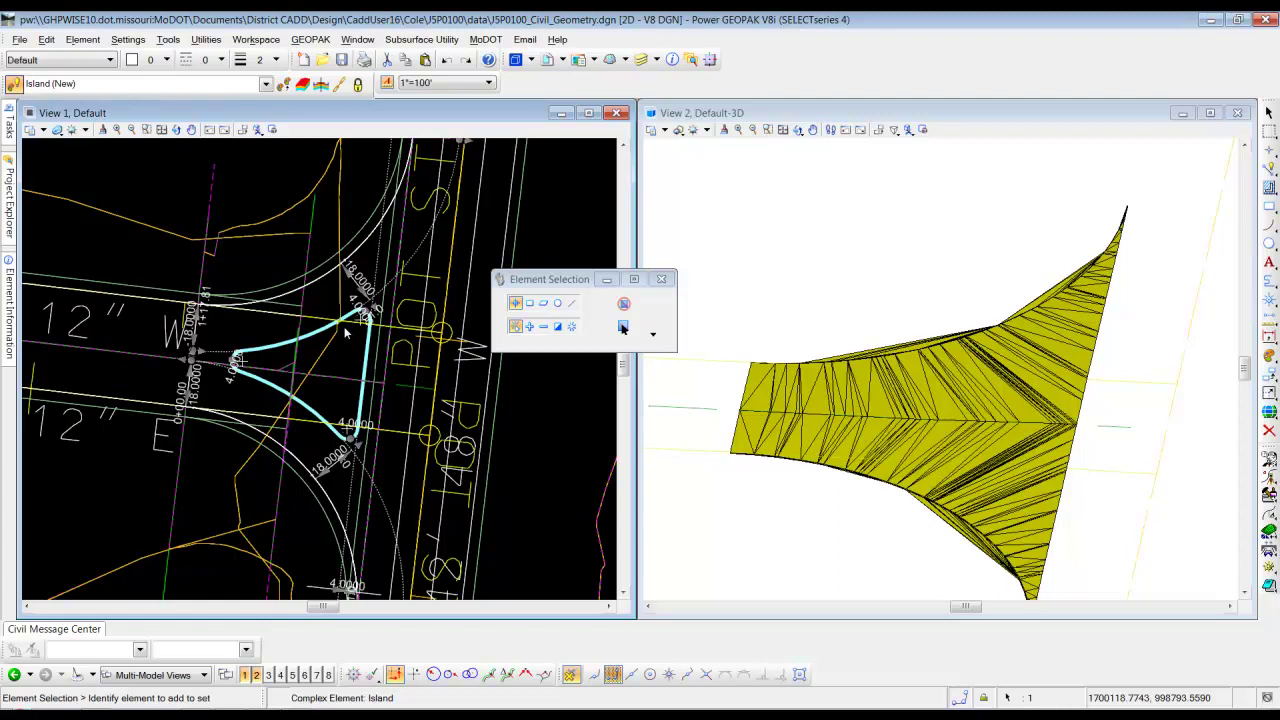
pyautogui.click(622, 328)
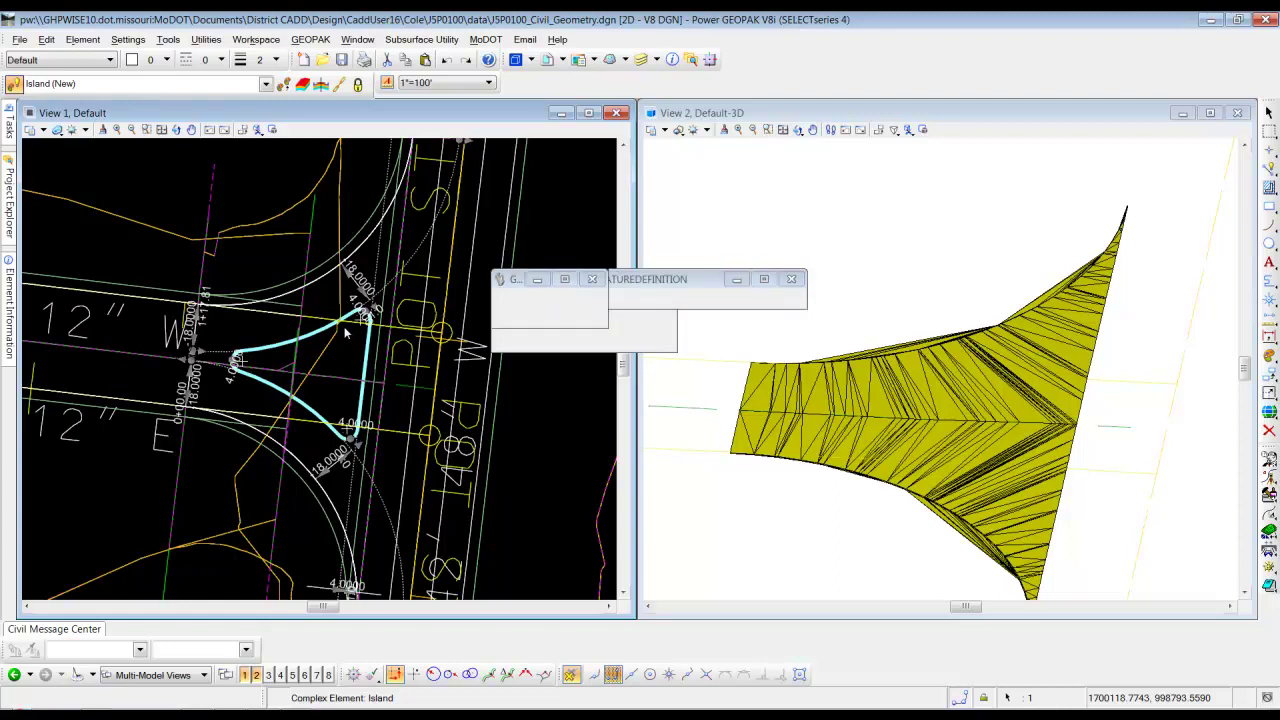
pyautogui.click(330, 676)
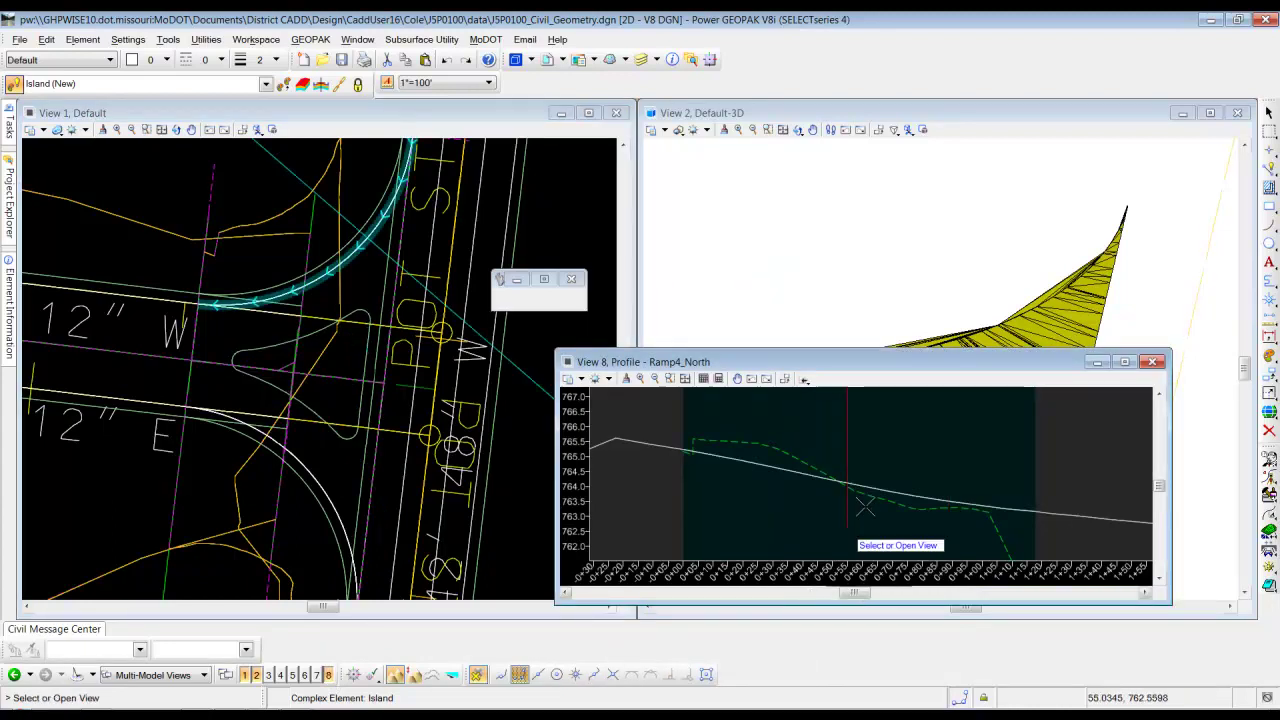
pyautogui.click(898, 443)
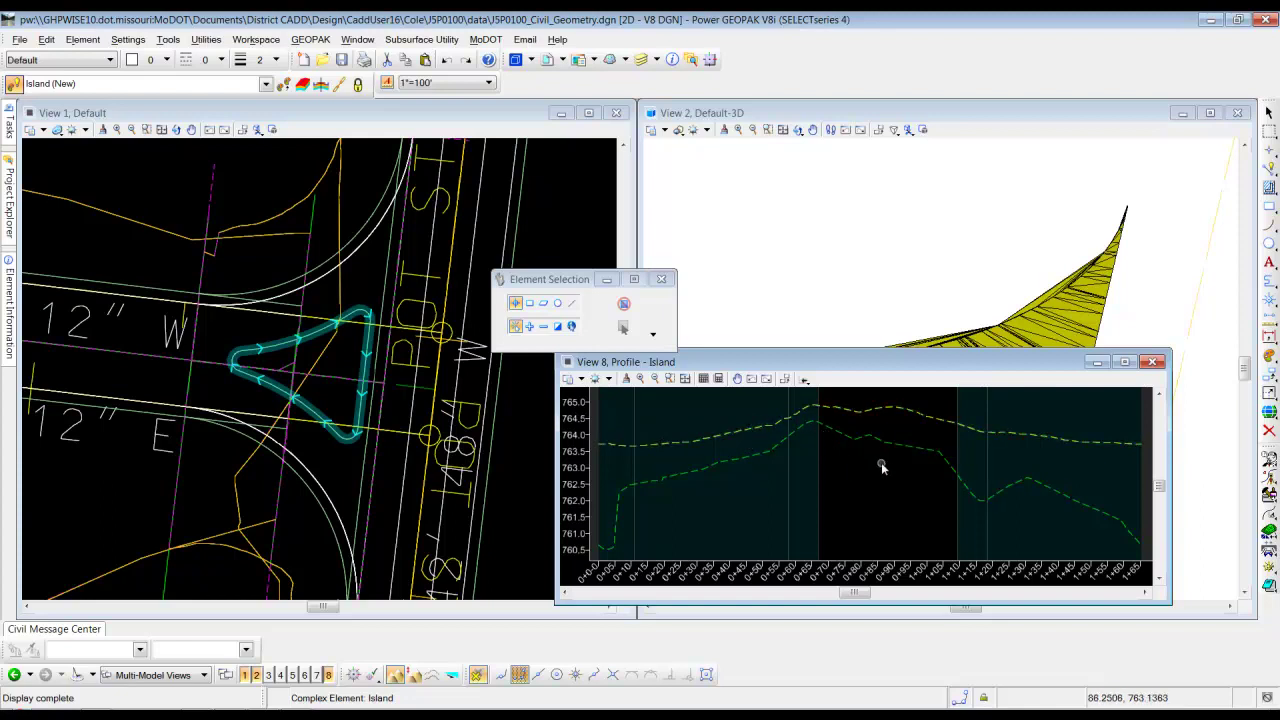
pyautogui.scroll(2, 881, 462)
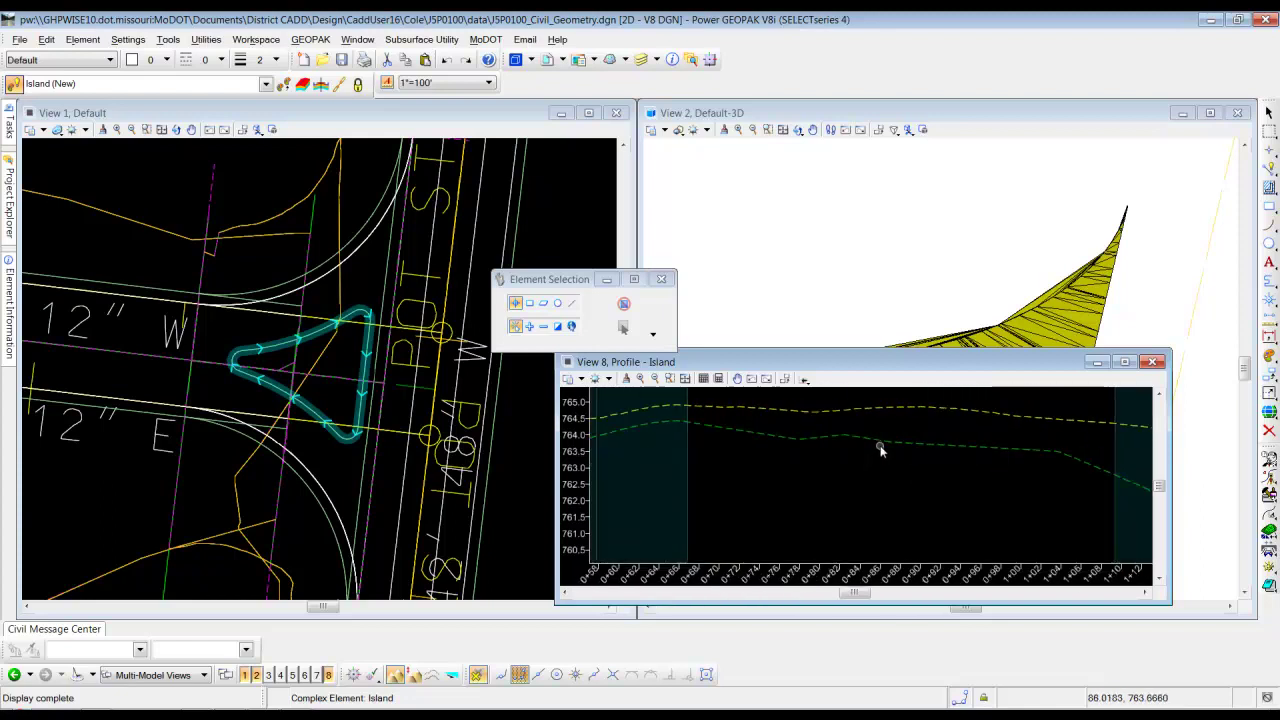
pyautogui.scroll(-2, 876, 447)
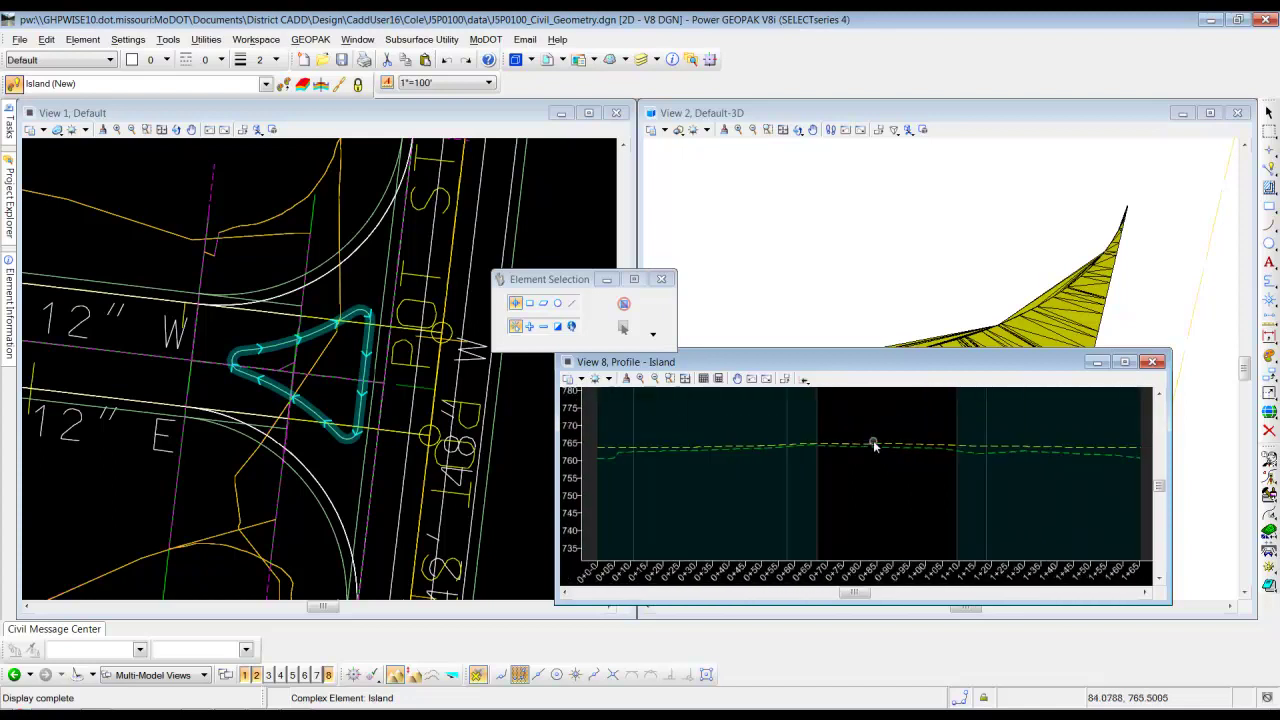
pyautogui.scroll(-1, 879, 450)
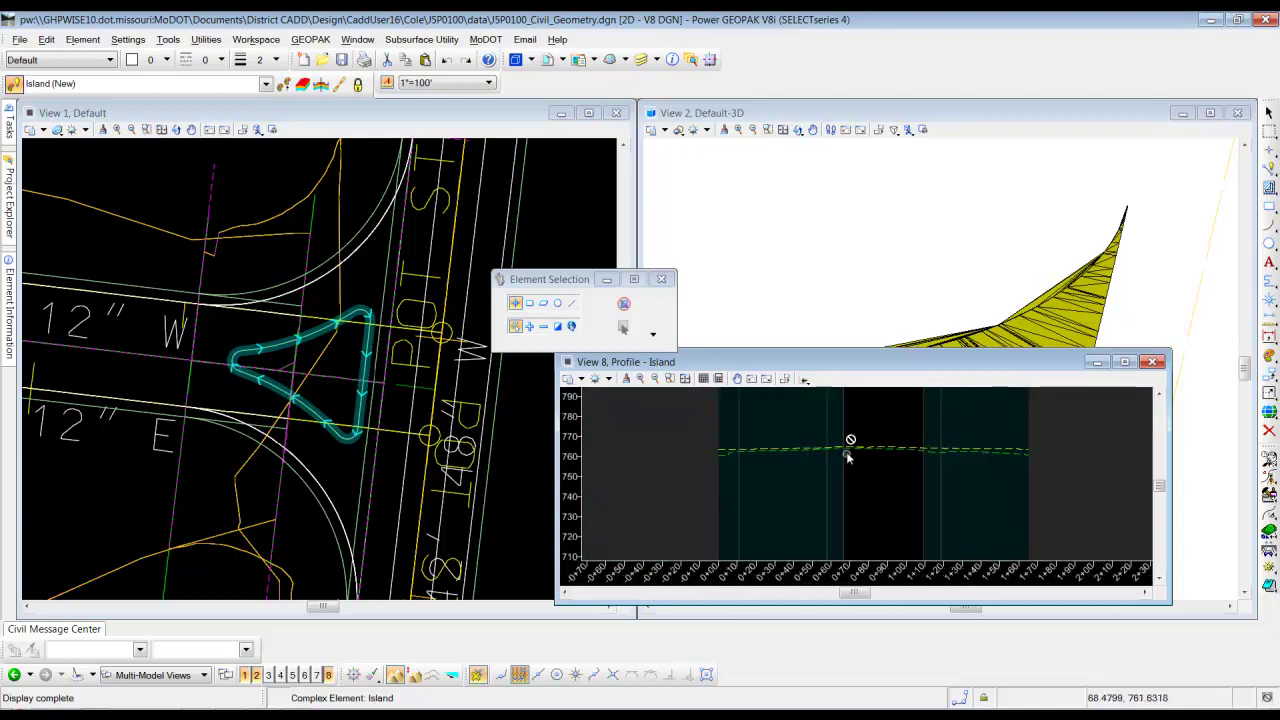
# Step: Set IslandPR as the active profile of the Island outline in its profile view
pyautogui.scroll(1, 879, 440)
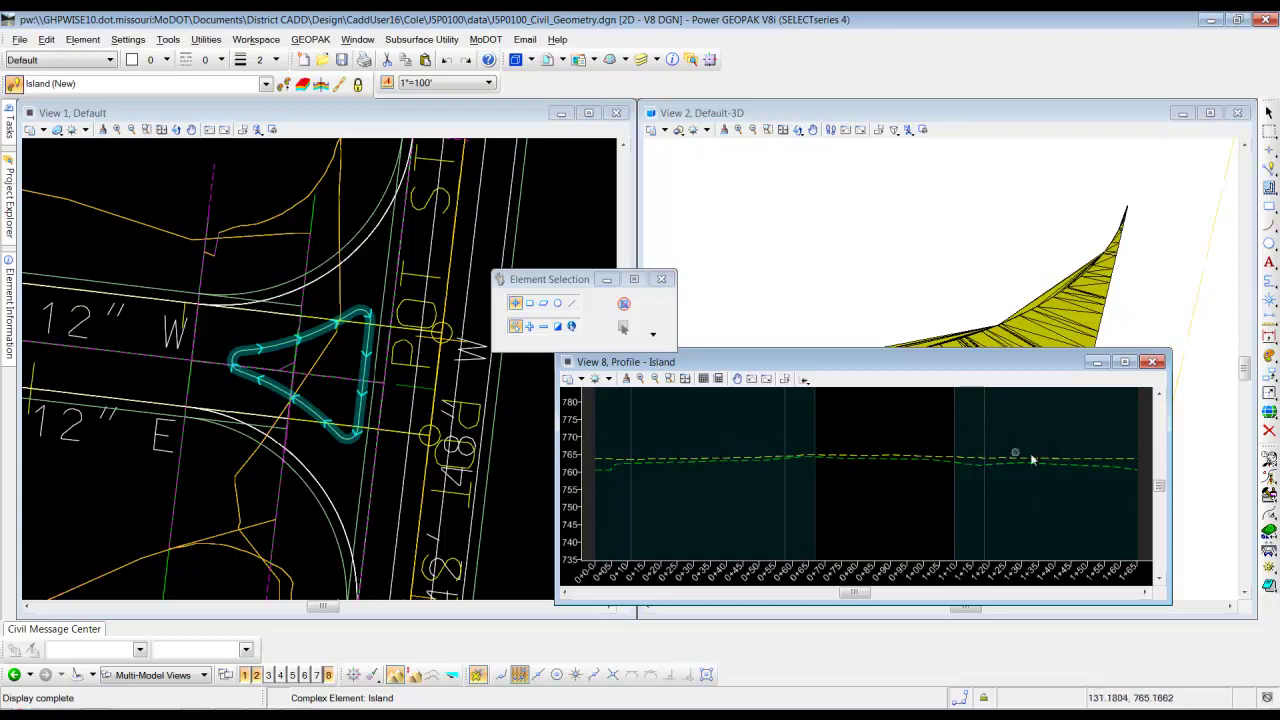
pyautogui.moveTo(975, 367); pyautogui.dragTo(459, 187)
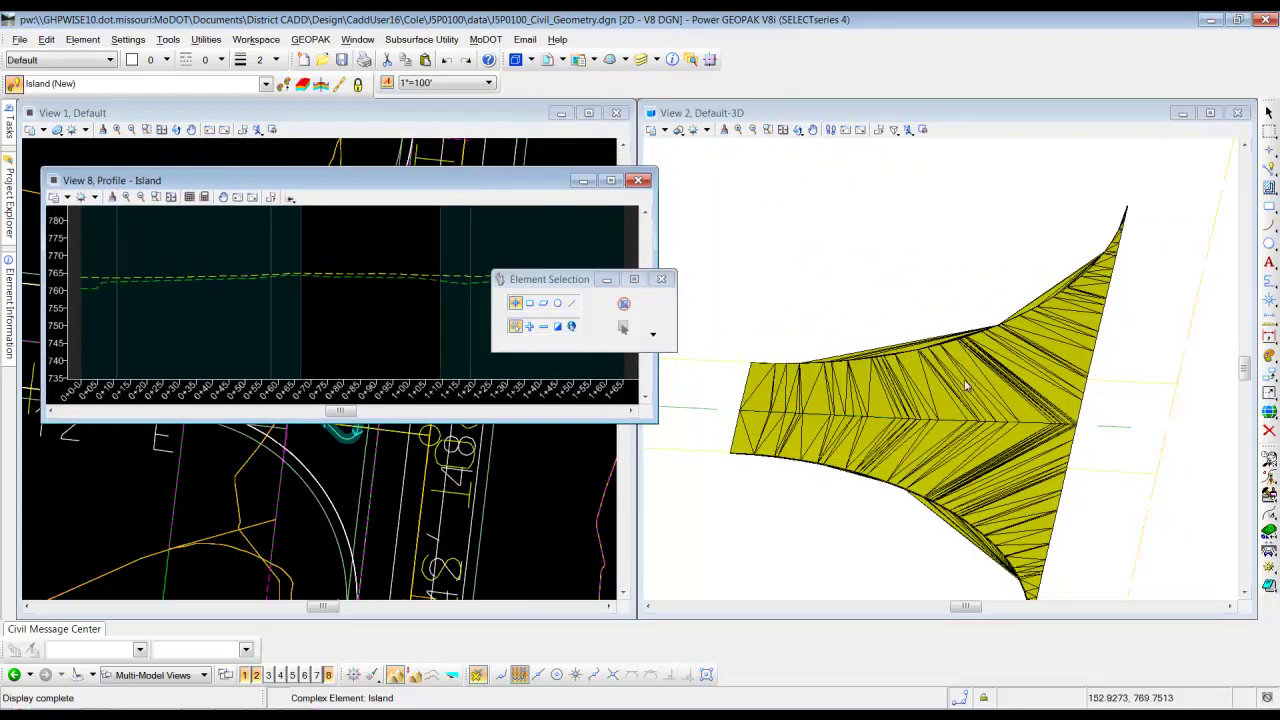
pyautogui.click(366, 275)
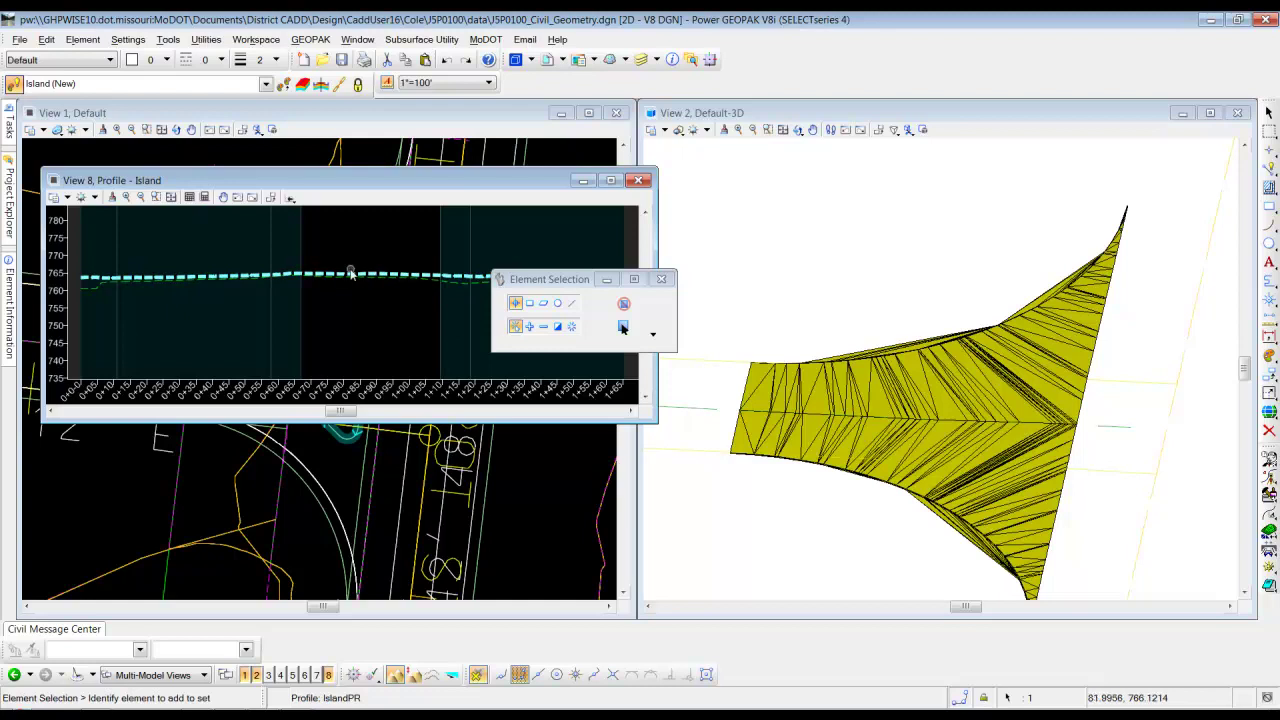
pyautogui.click(405, 270)
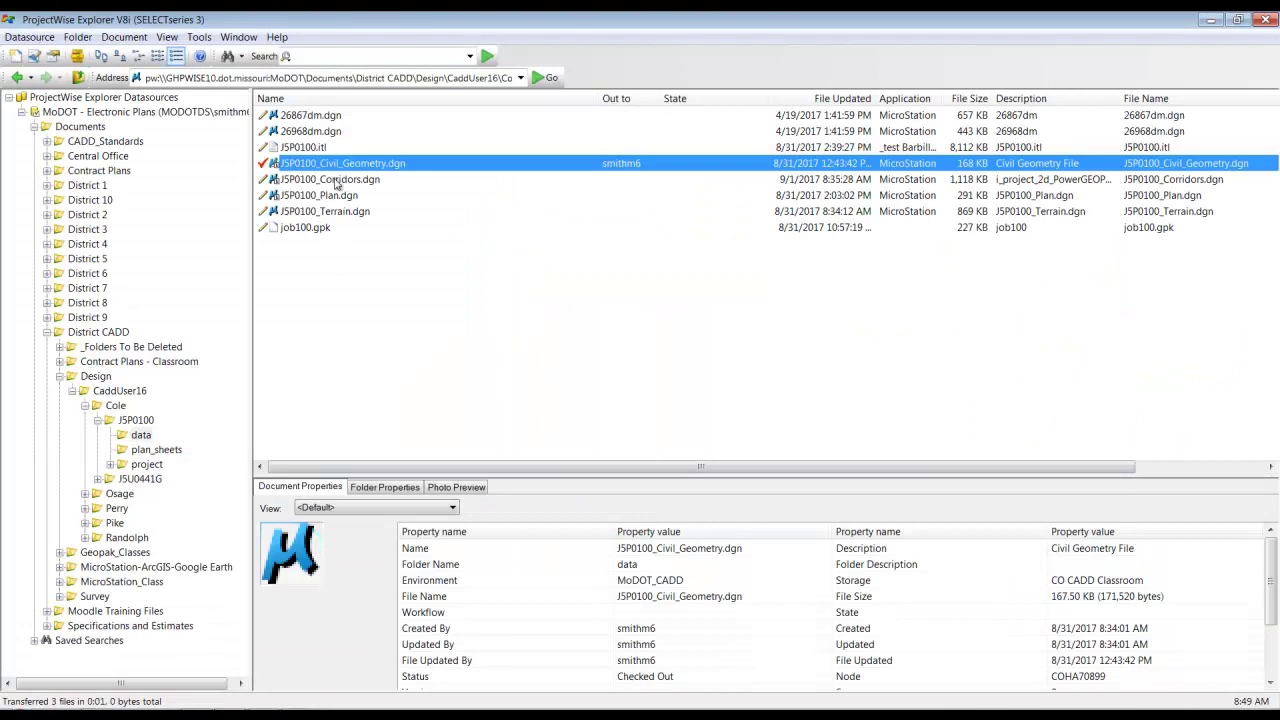
# Step: Switch to ProjectWise Explorer, open J5P0100_Corridors.dgn, and check in J5P0100_Civil_Geometry.dgn
pyautogui.doubleClick(335, 180)
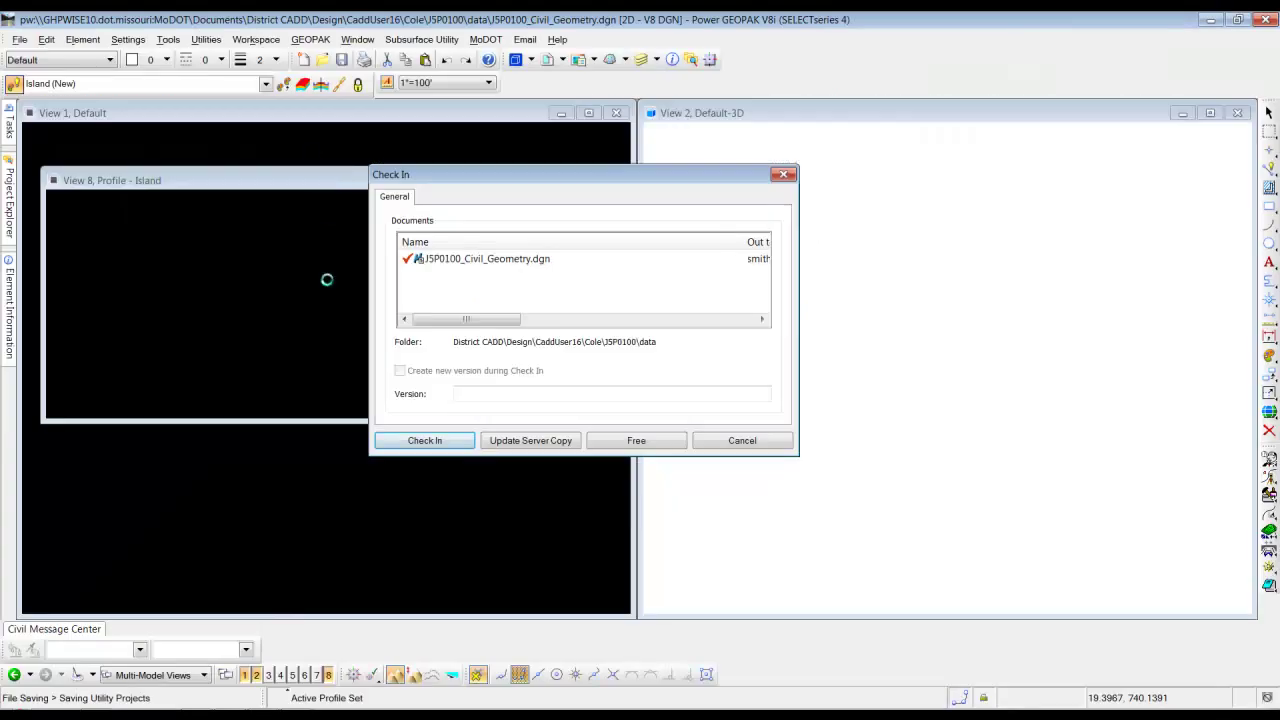
pyautogui.click(437, 442)
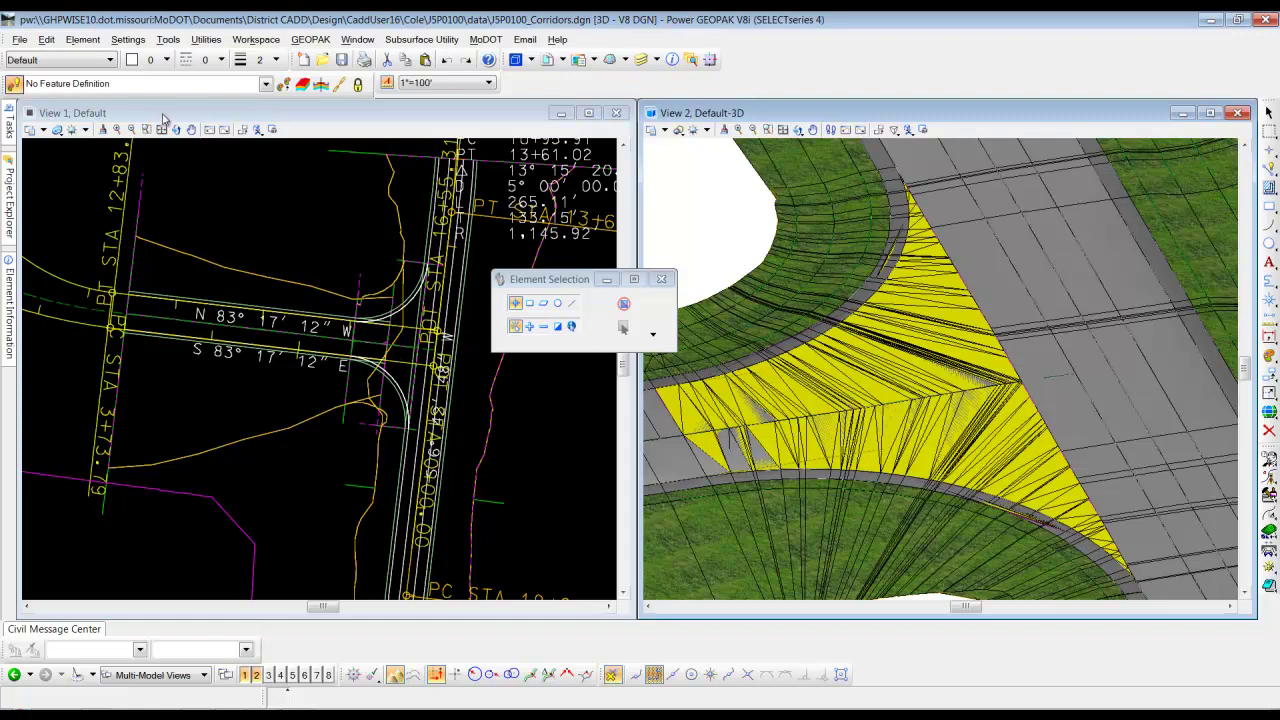
# Step: Turn on the Roadway-Safety level of the J5P0100_Civil_Geometry.dgn reference in View 1
pyautogui.click(209, 111)
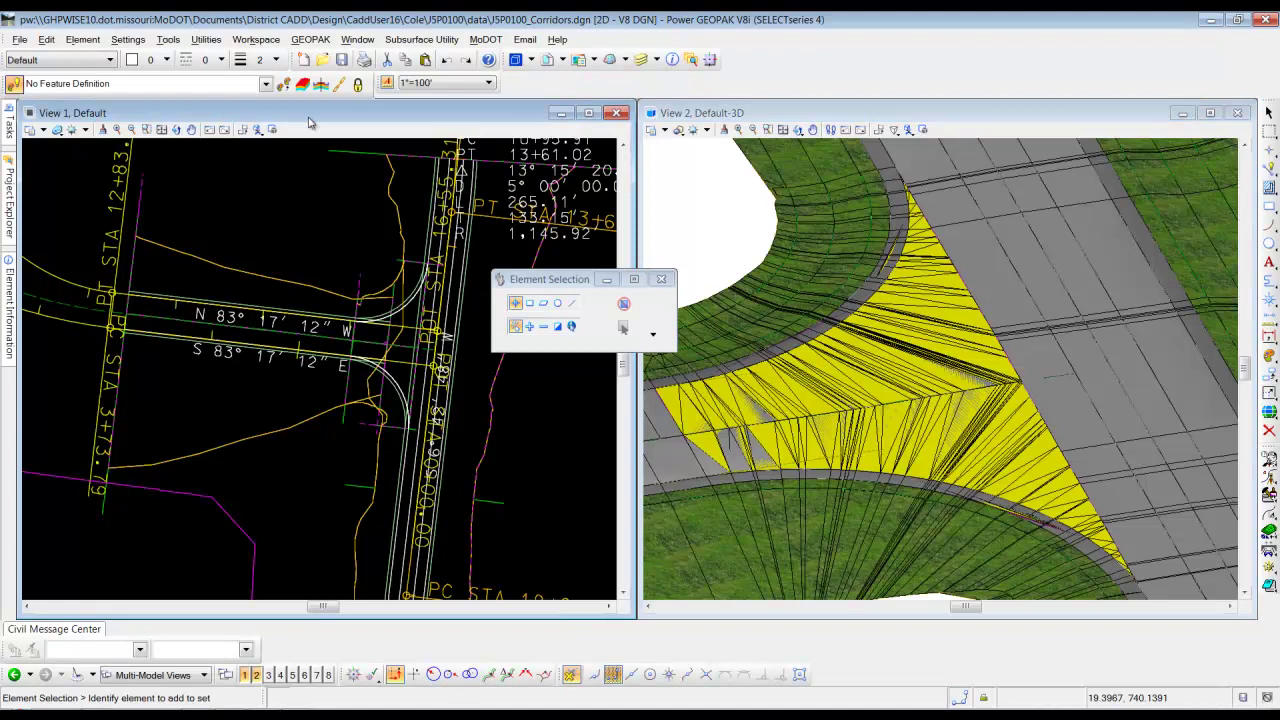
pyautogui.click(641, 60)
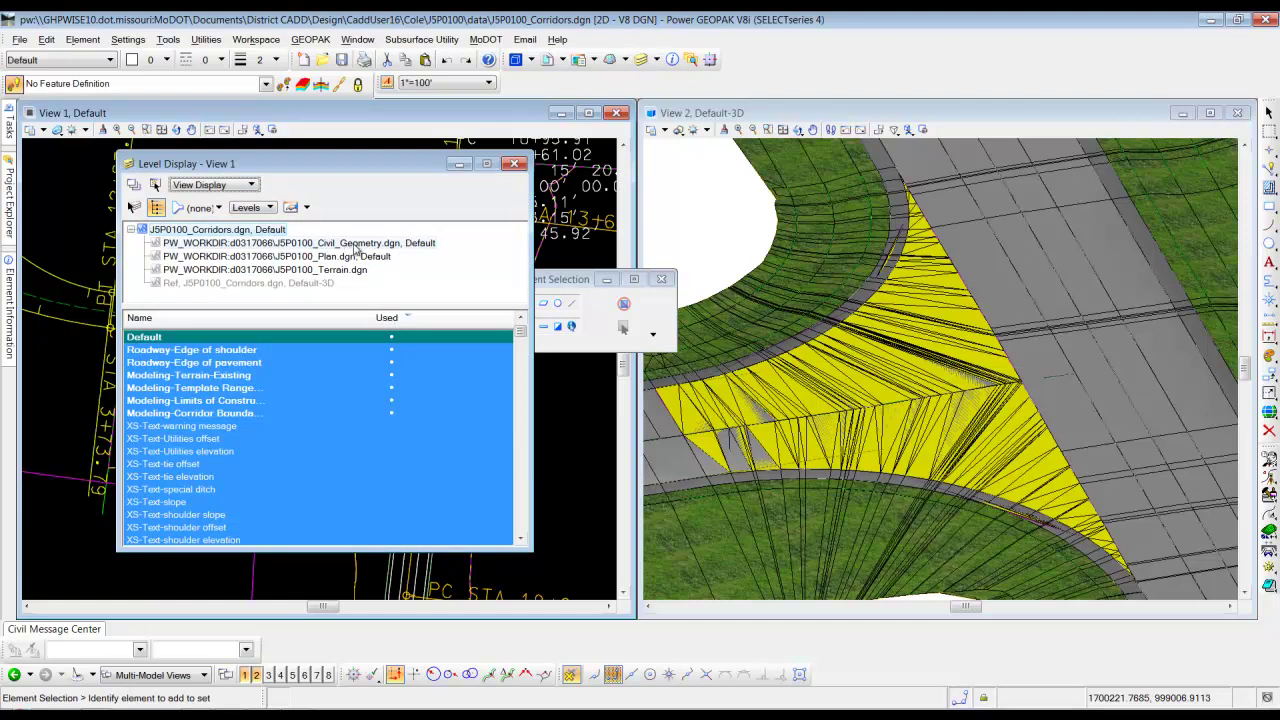
pyautogui.click(355, 248)
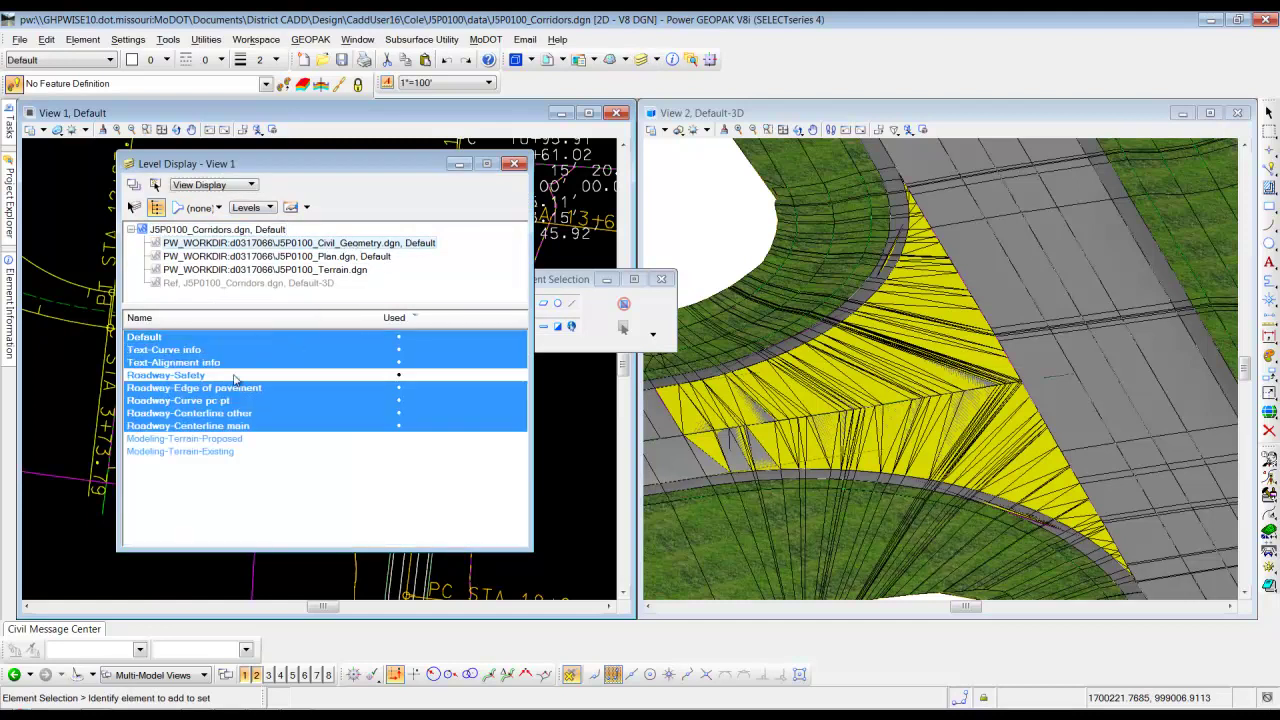
pyautogui.keyDown('ctrl'); pyautogui.click(195, 380); pyautogui.keyUp('ctrl')
pyautogui.moveTo(300, 167); pyautogui.dragTo(835, 173)
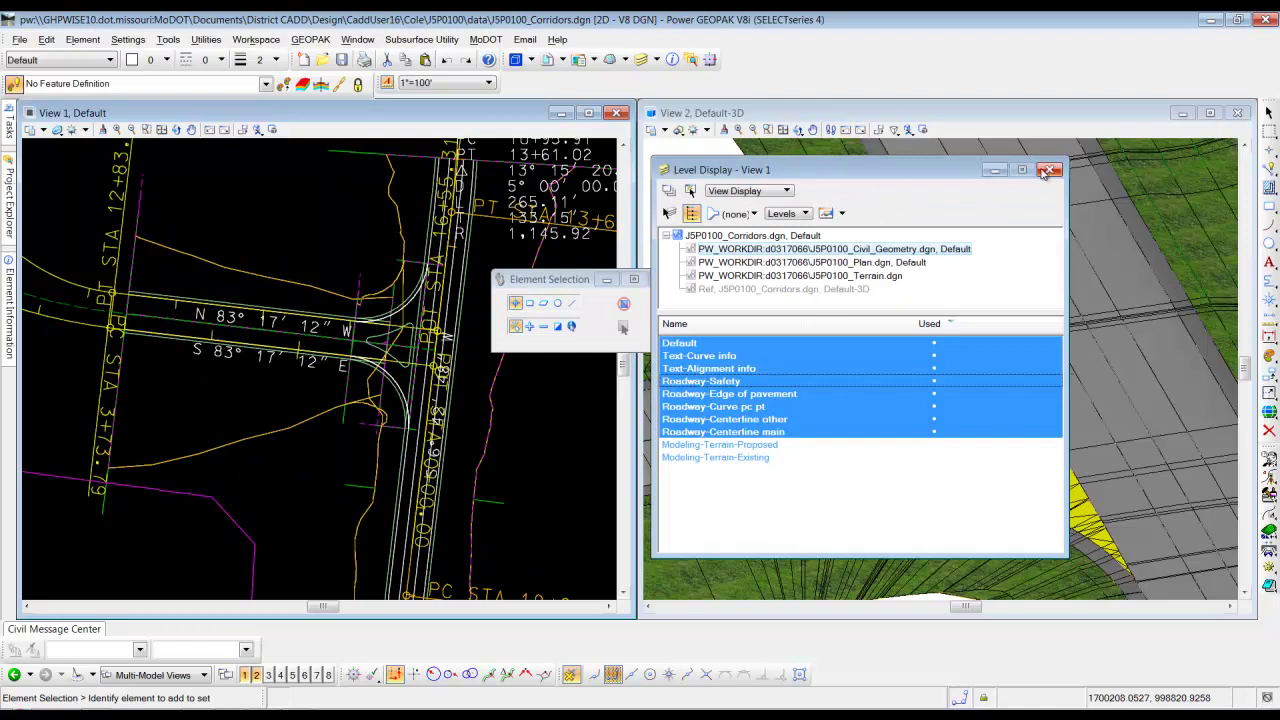
pyautogui.moveTo(936, 176); pyautogui.dragTo(476, 159)
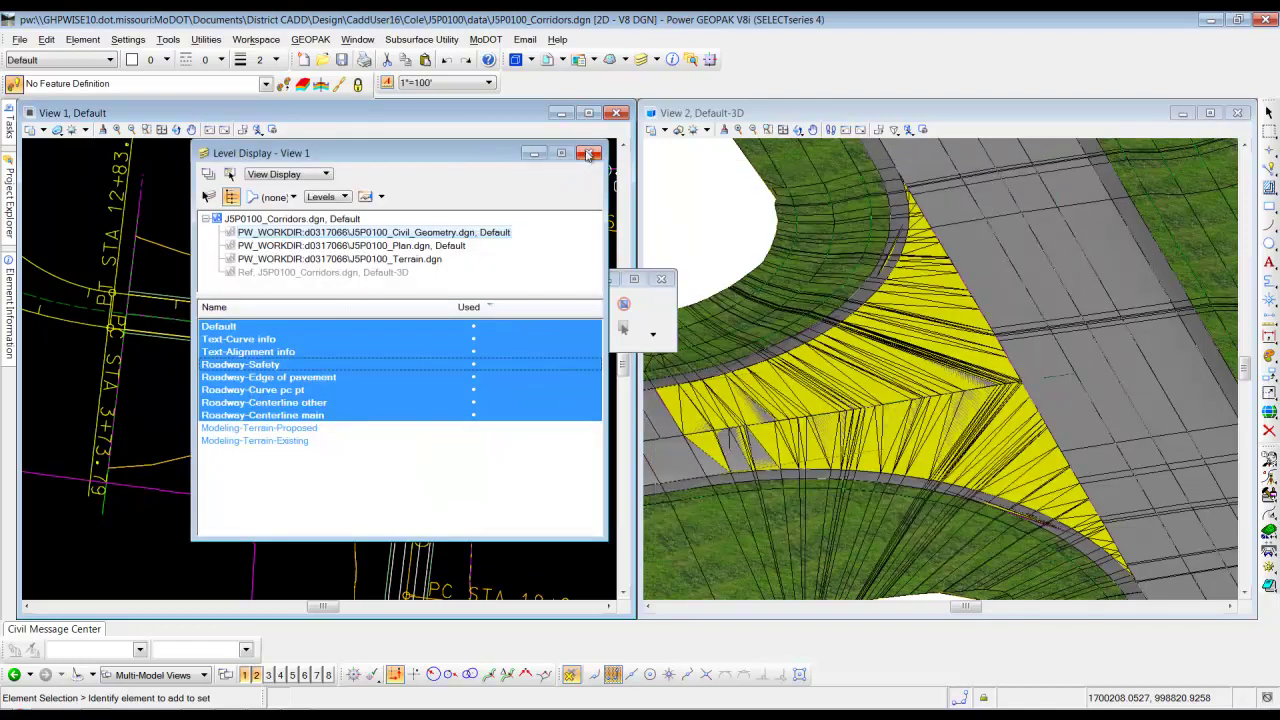
pyautogui.click(532, 155)
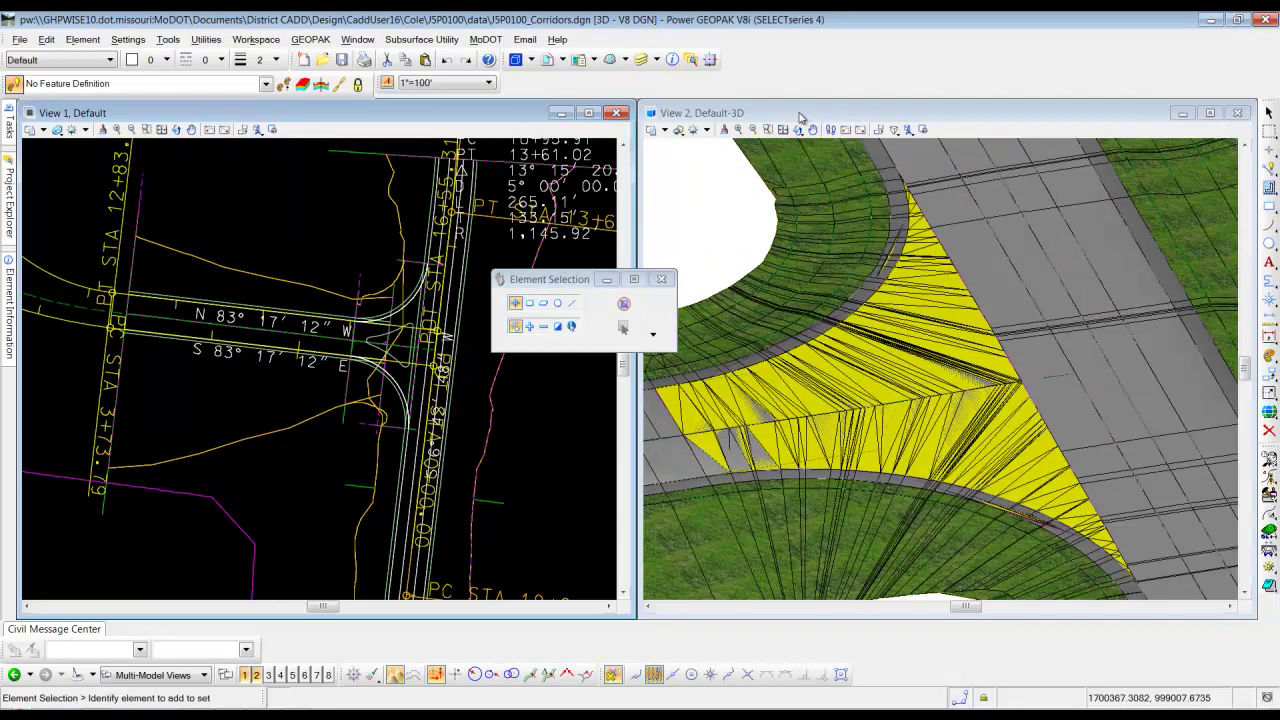
# Step: Turn on the Roadway-Safety level of the J5P0100_Civil_Geometry.dgn Default-3D reference in View 2
pyautogui.click(800, 115)
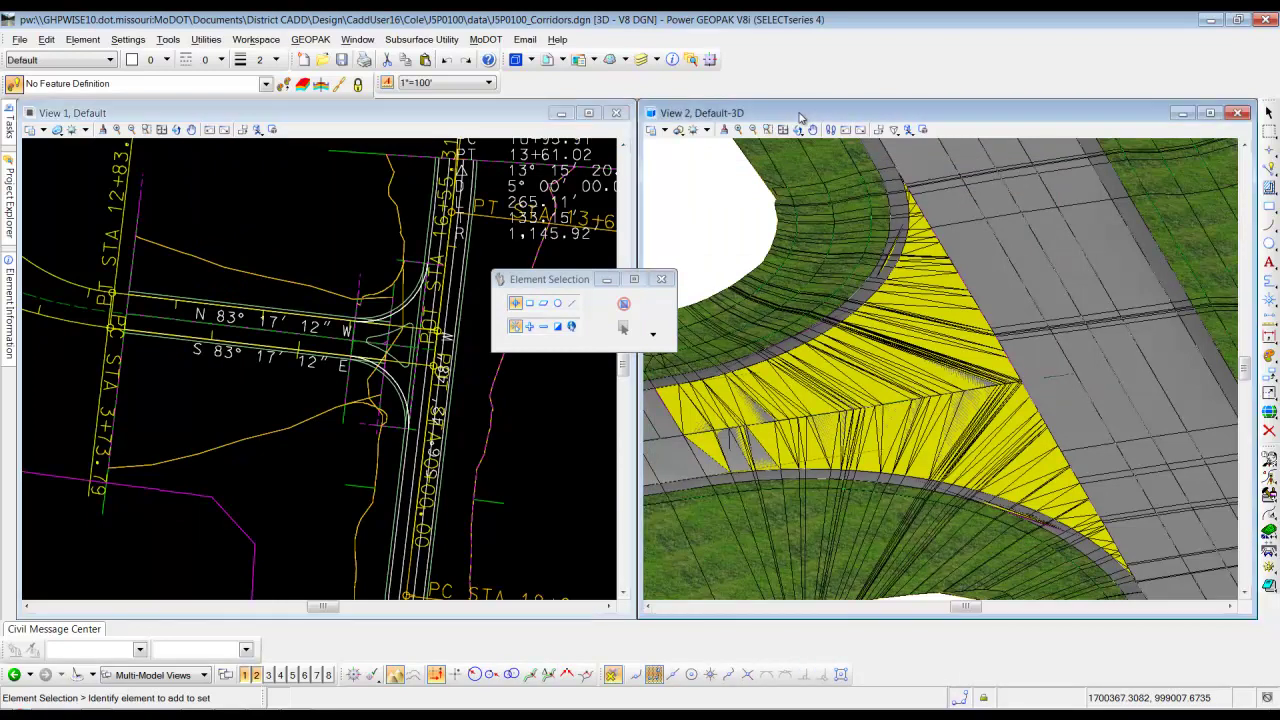
pyautogui.click(641, 60)
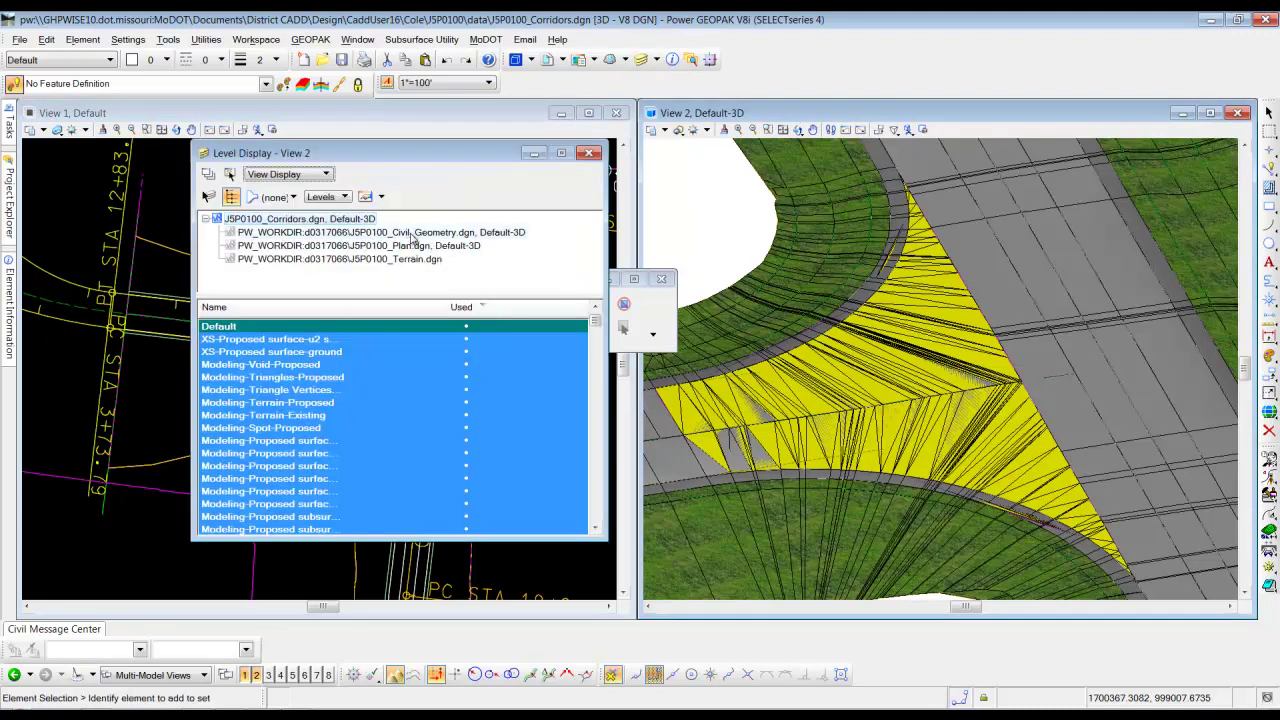
pyautogui.click(412, 234)
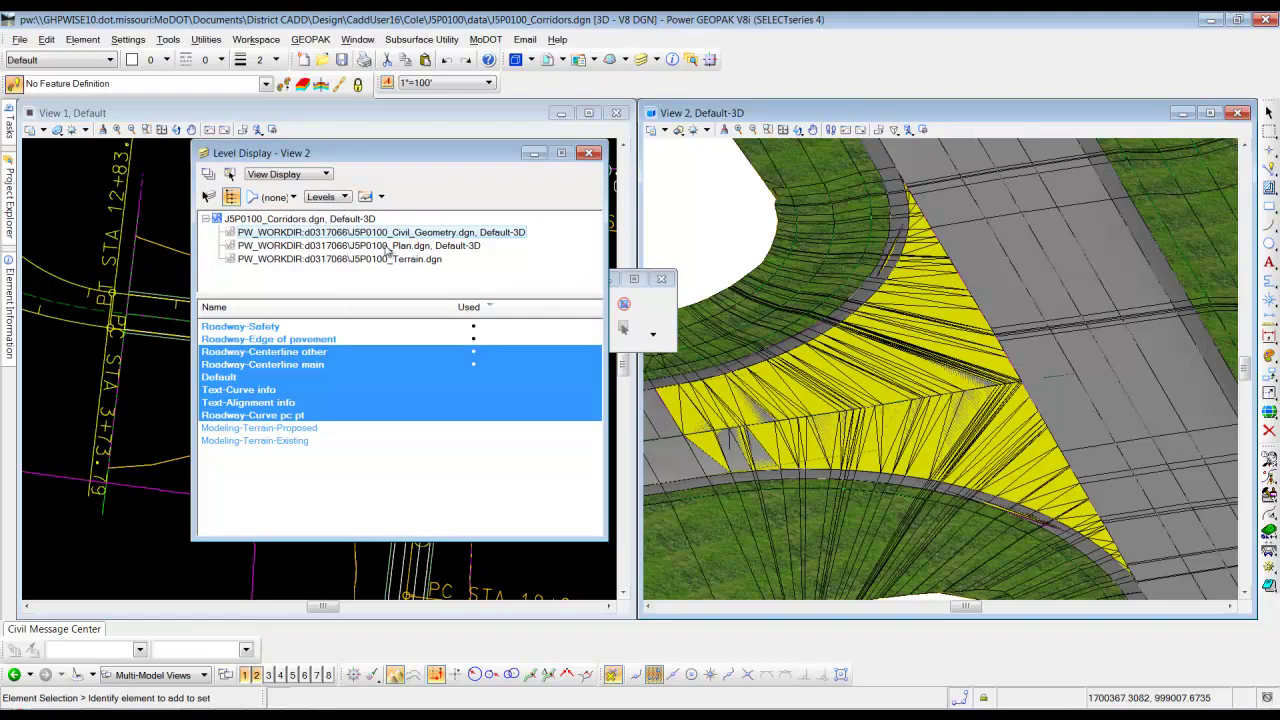
pyautogui.click(268, 328)
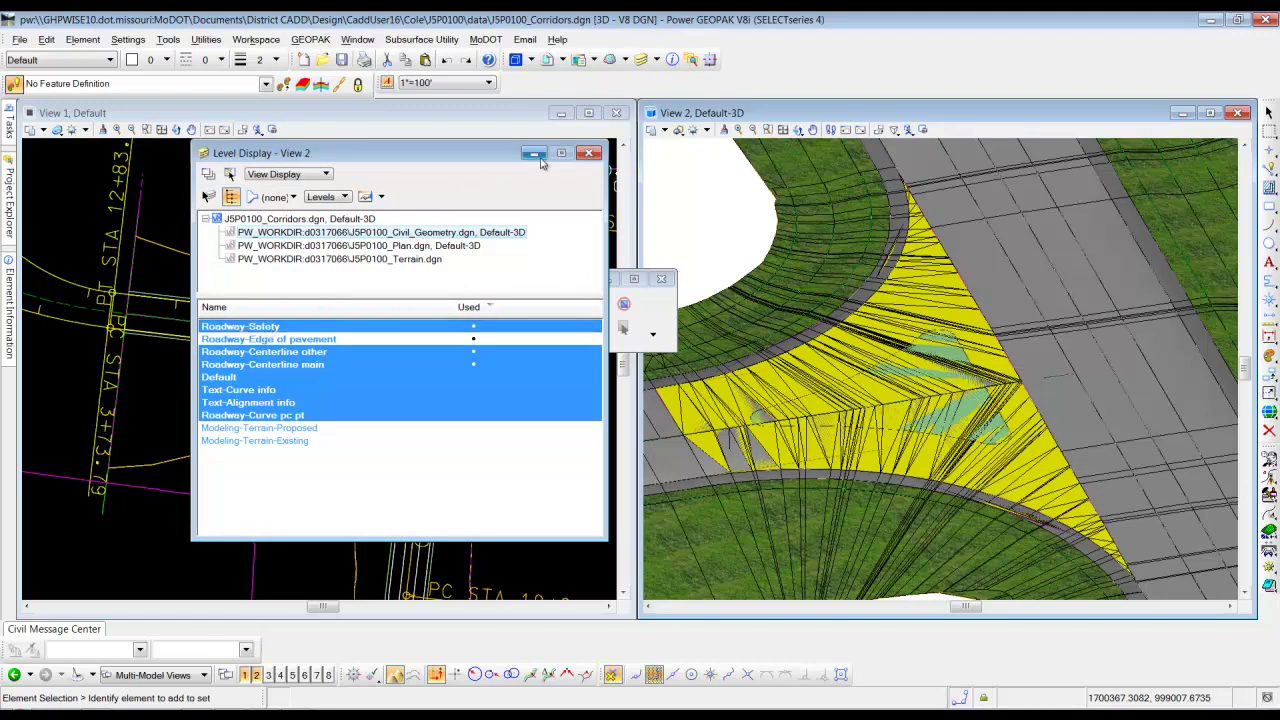
pyautogui.click(590, 152)
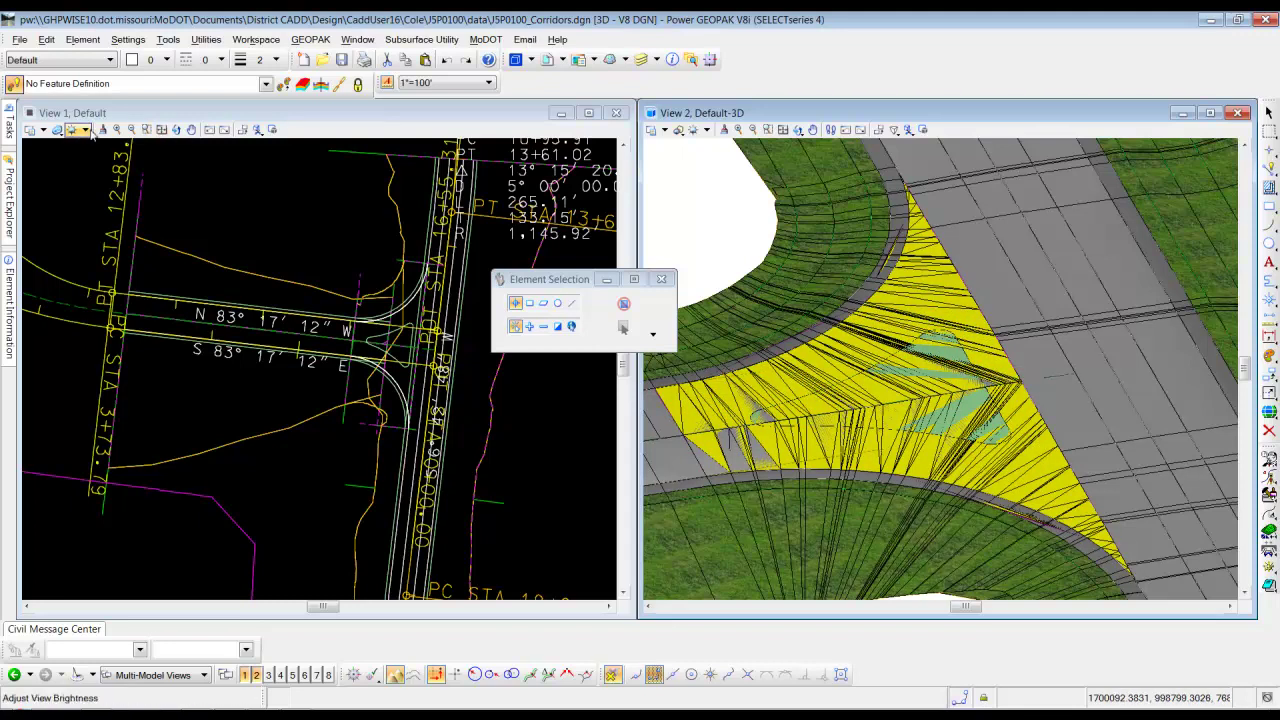
# Step: Open the Create Template editor from the Corridor Modeling tools
pyautogui.click(8, 128)
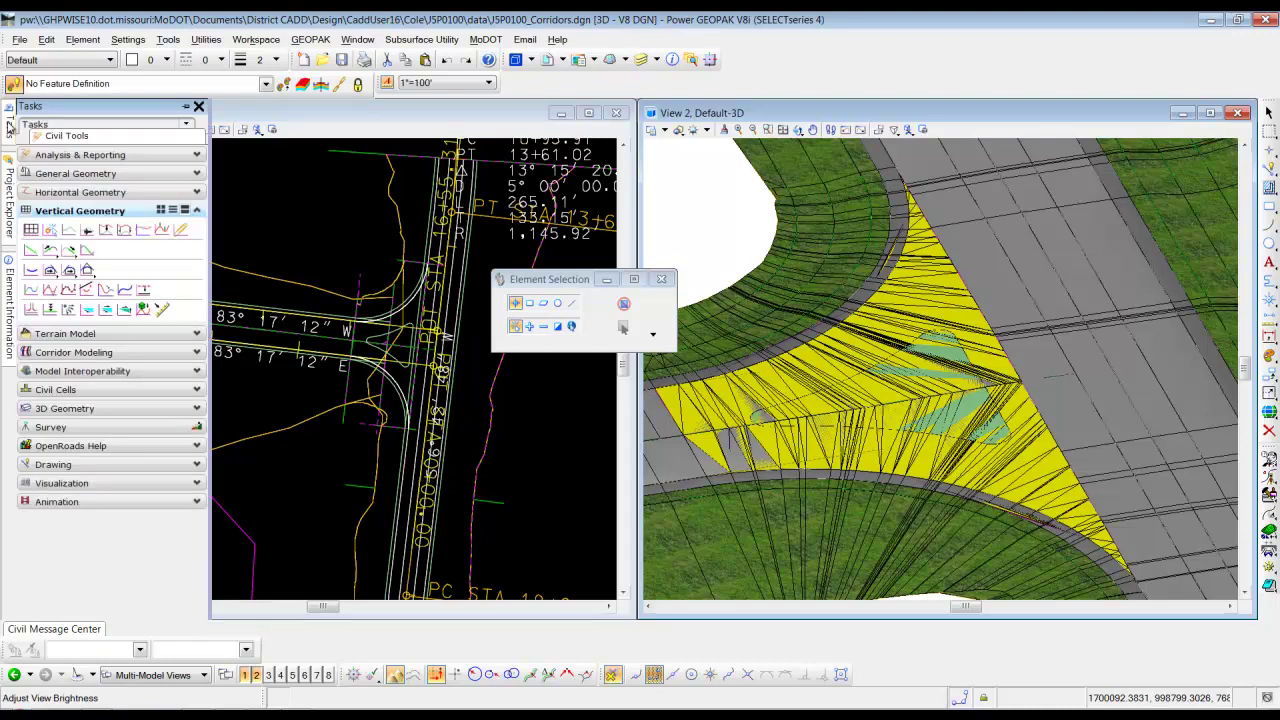
pyautogui.click(97, 353)
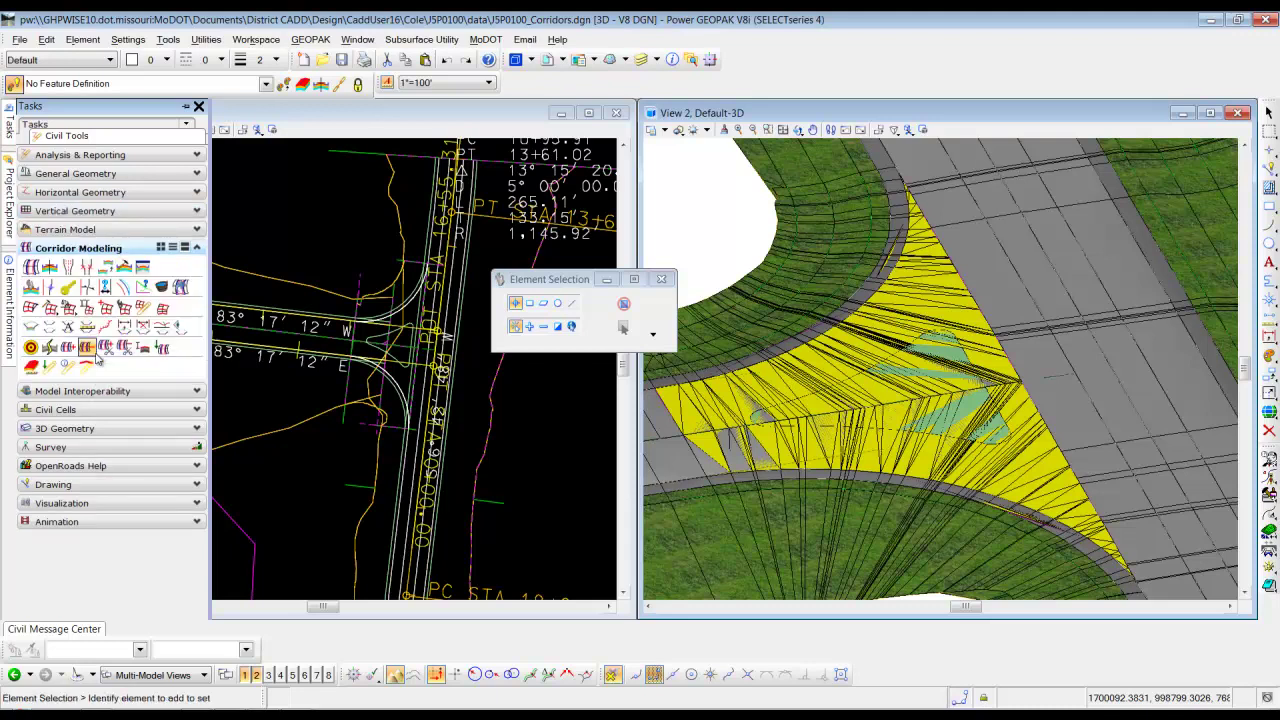
pyautogui.click(125, 266)
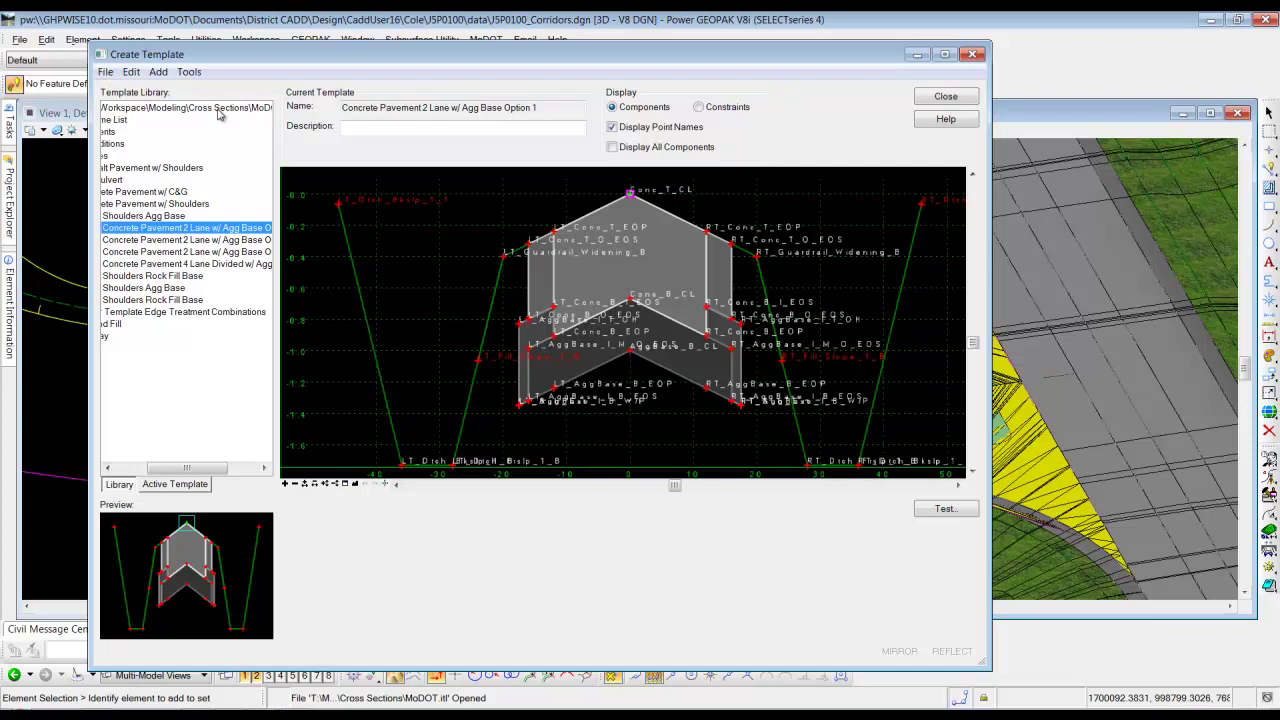
# Step: Open the J5P0100.itl template library from the J5P0100 project's data folder under District CADD, Design
pyautogui.click(105, 72)
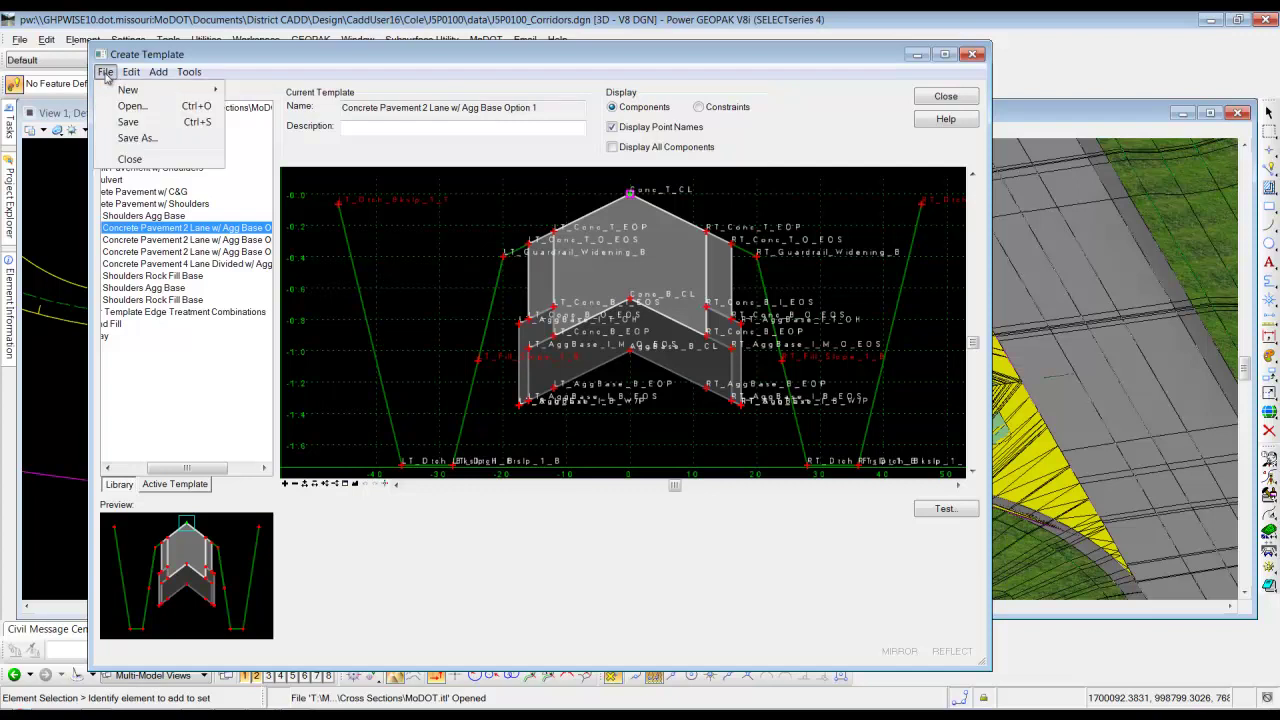
pyautogui.click(130, 106)
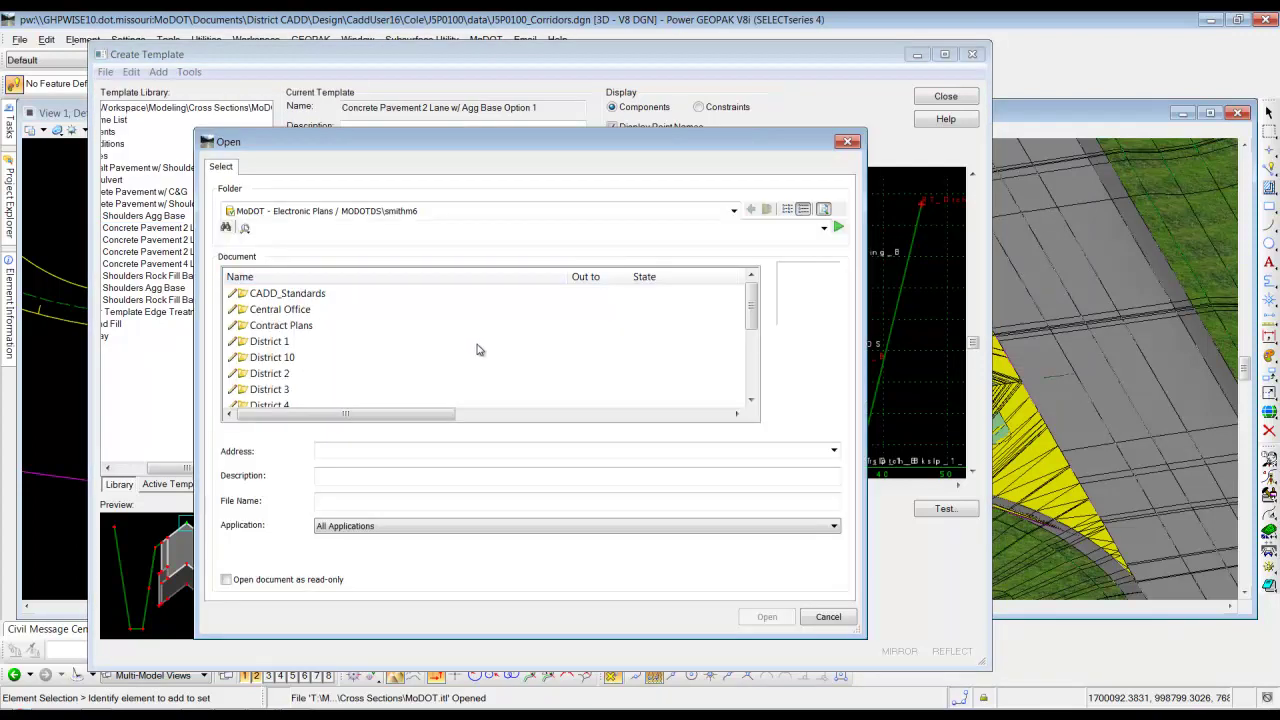
pyautogui.scroll(-3, 750, 330)
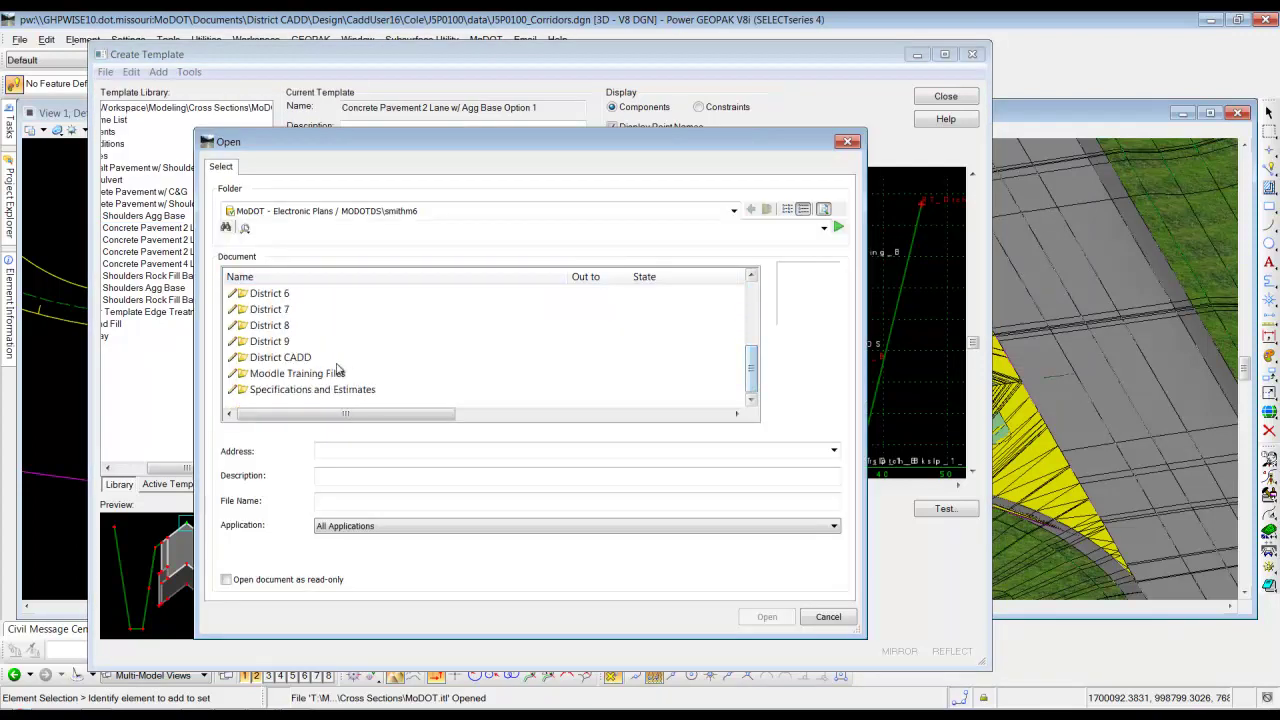
pyautogui.doubleClick(293, 358)
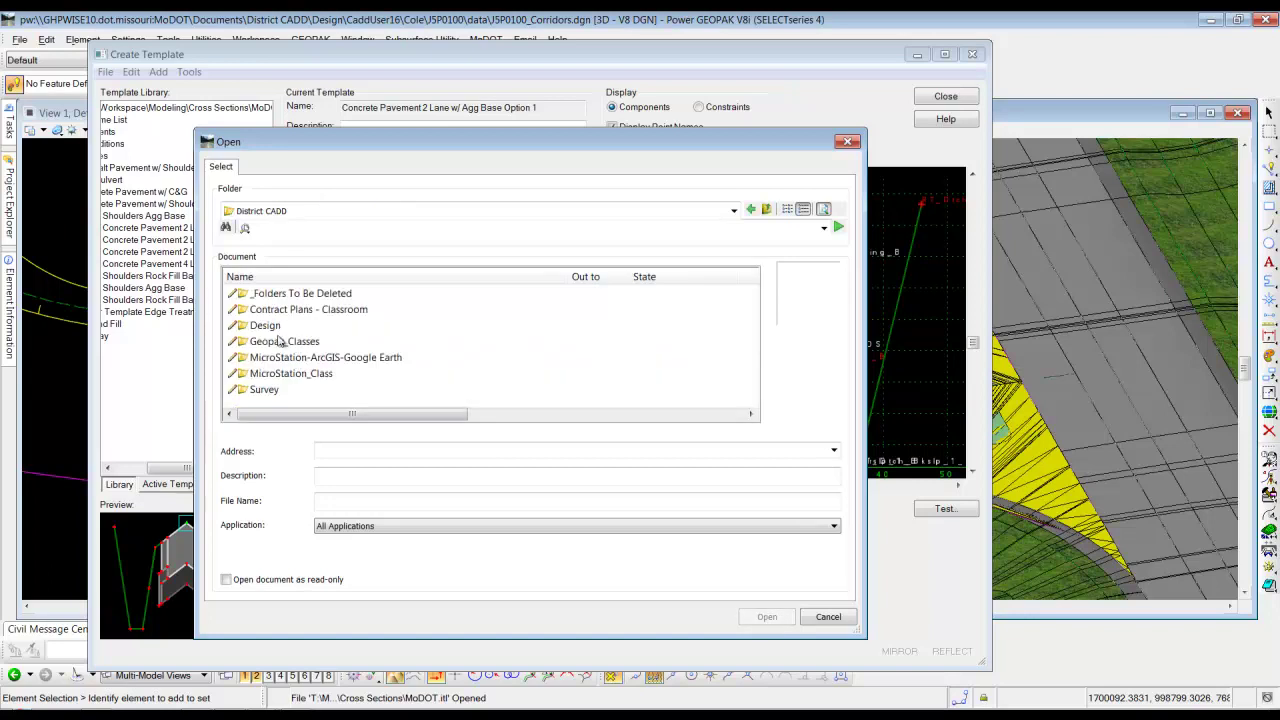
pyautogui.doubleClick(279, 325)
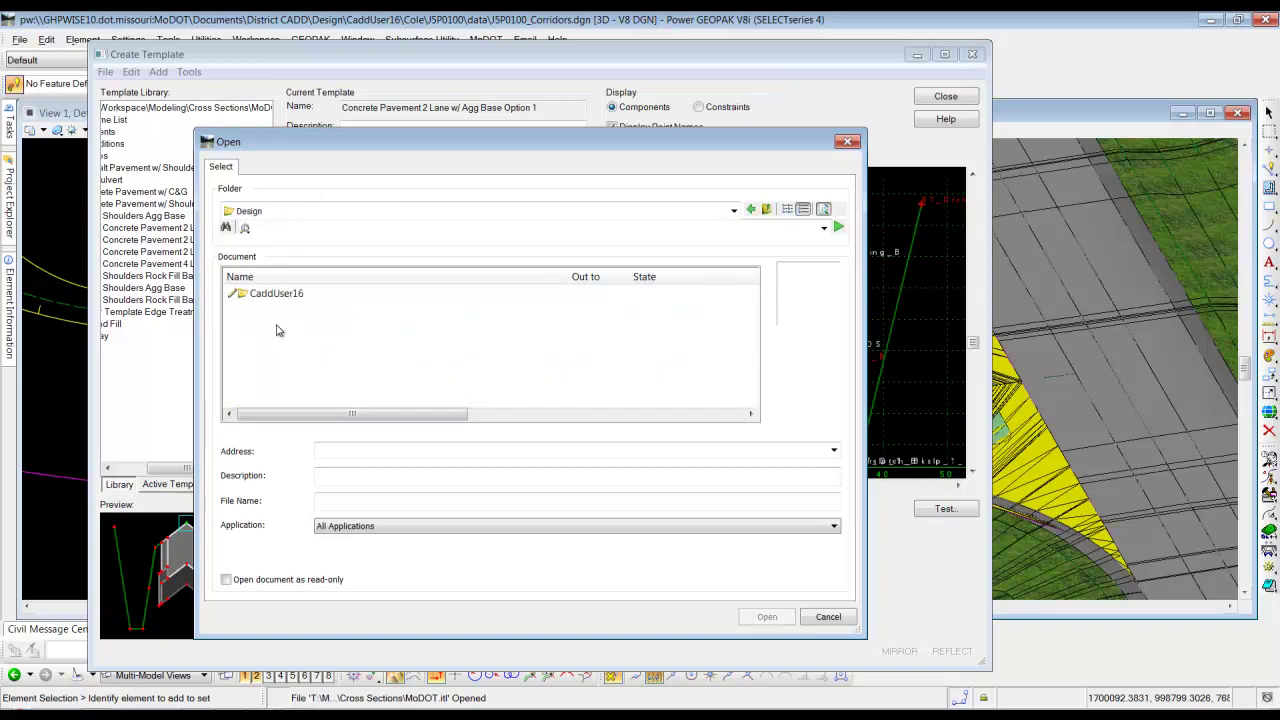
pyautogui.doubleClick(280, 296)
pyautogui.doubleClick(268, 296)
pyautogui.doubleClick(263, 296)
pyautogui.click(260, 294)
pyautogui.doubleClick(260, 294)
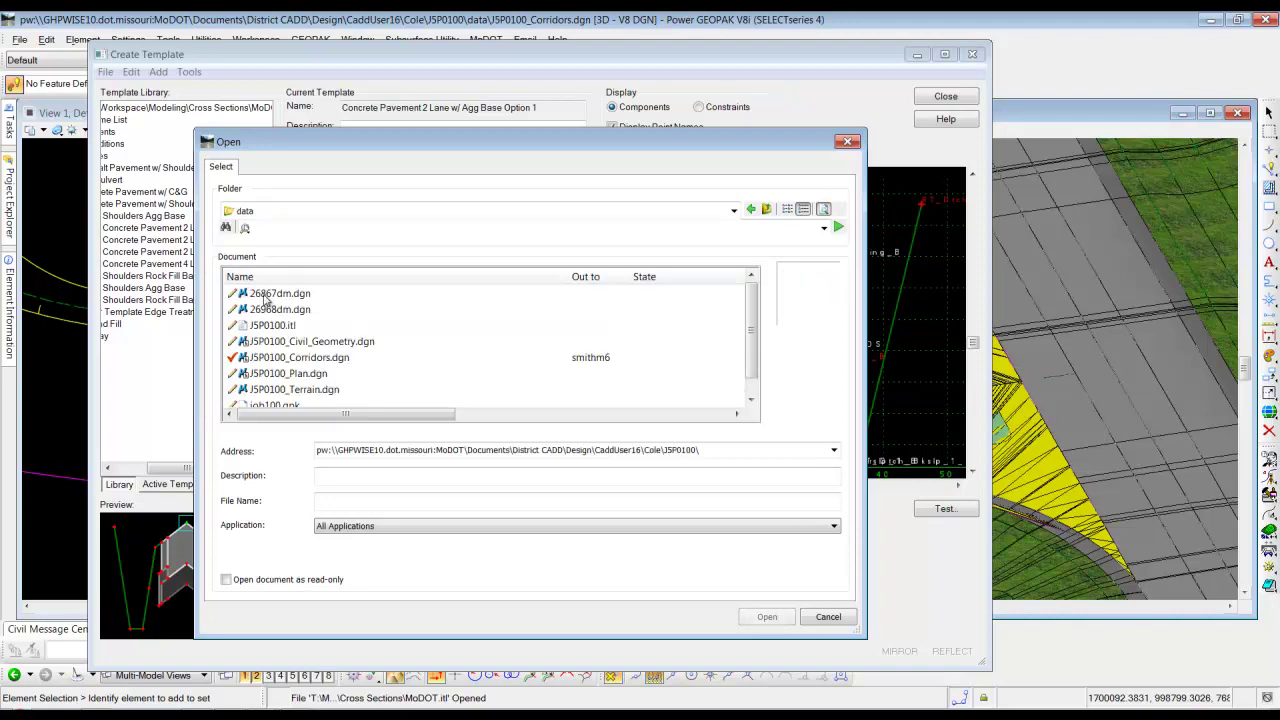
pyautogui.click(260, 326)
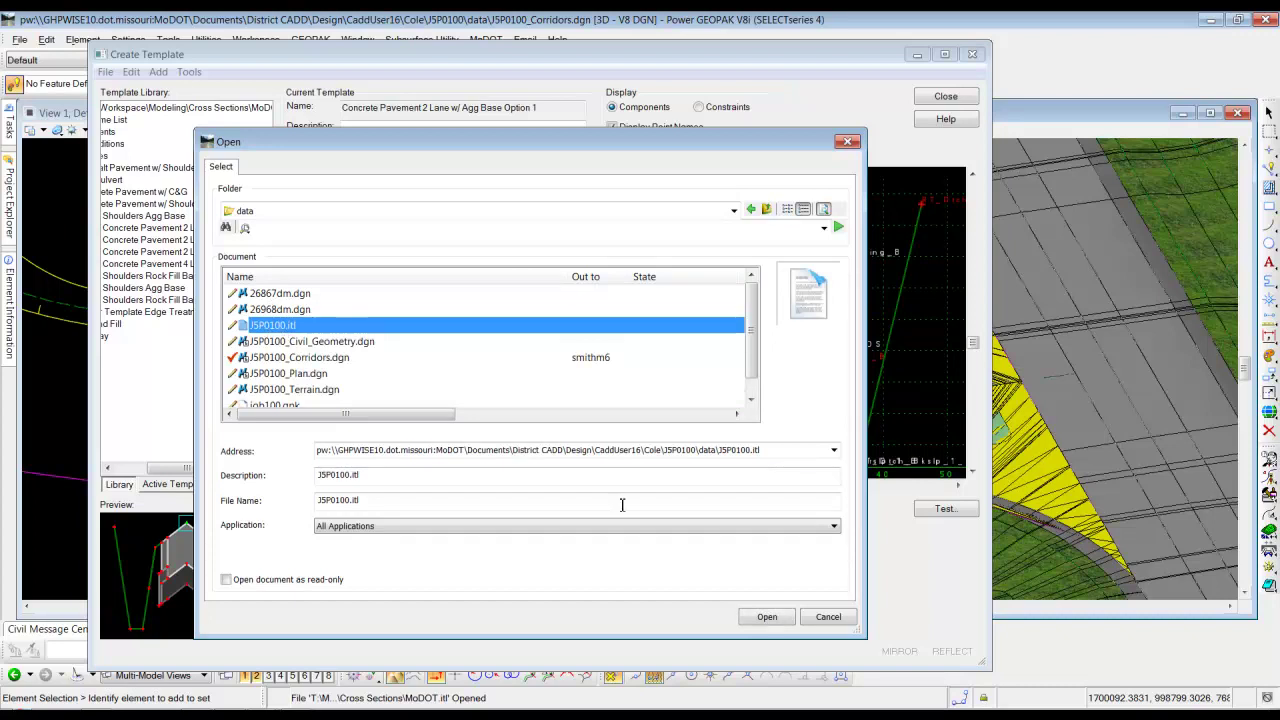
pyautogui.click(780, 618)
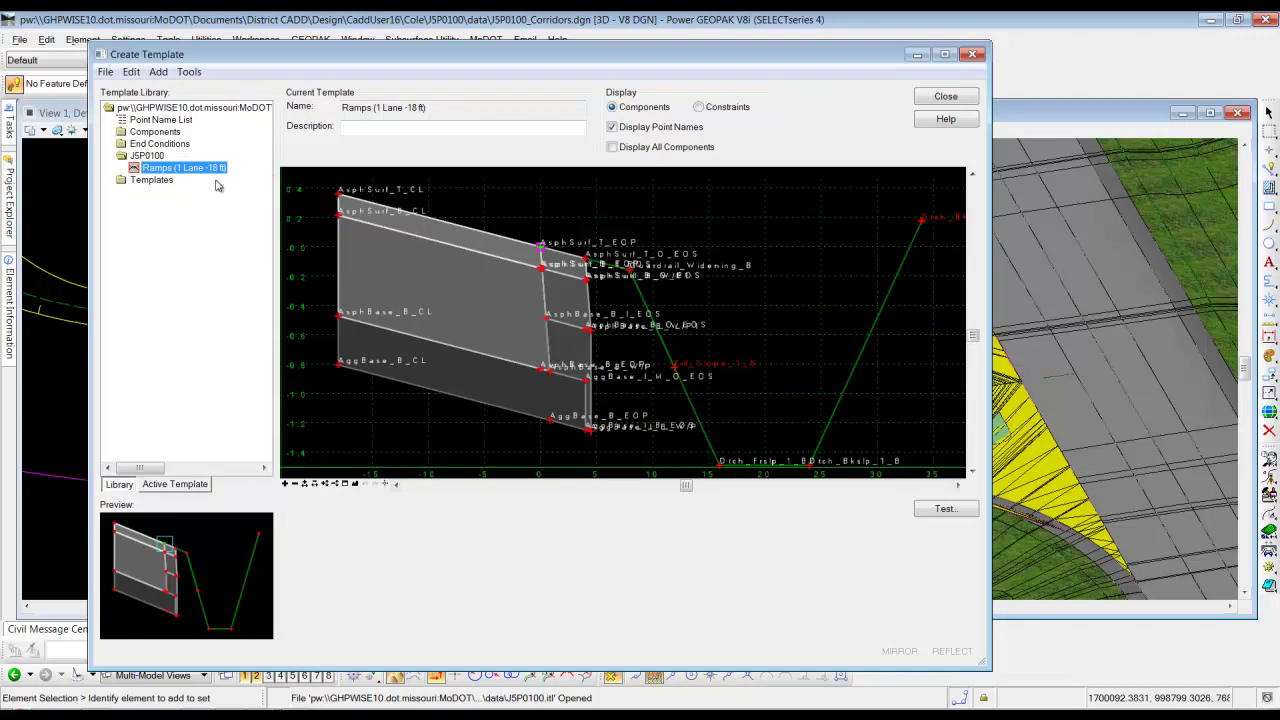
# Step: Copy the Curb and Gutter Type B template from the Curb and/or Gutter components into the library's J5P0100 folder
pyautogui.doubleClick(128, 135)
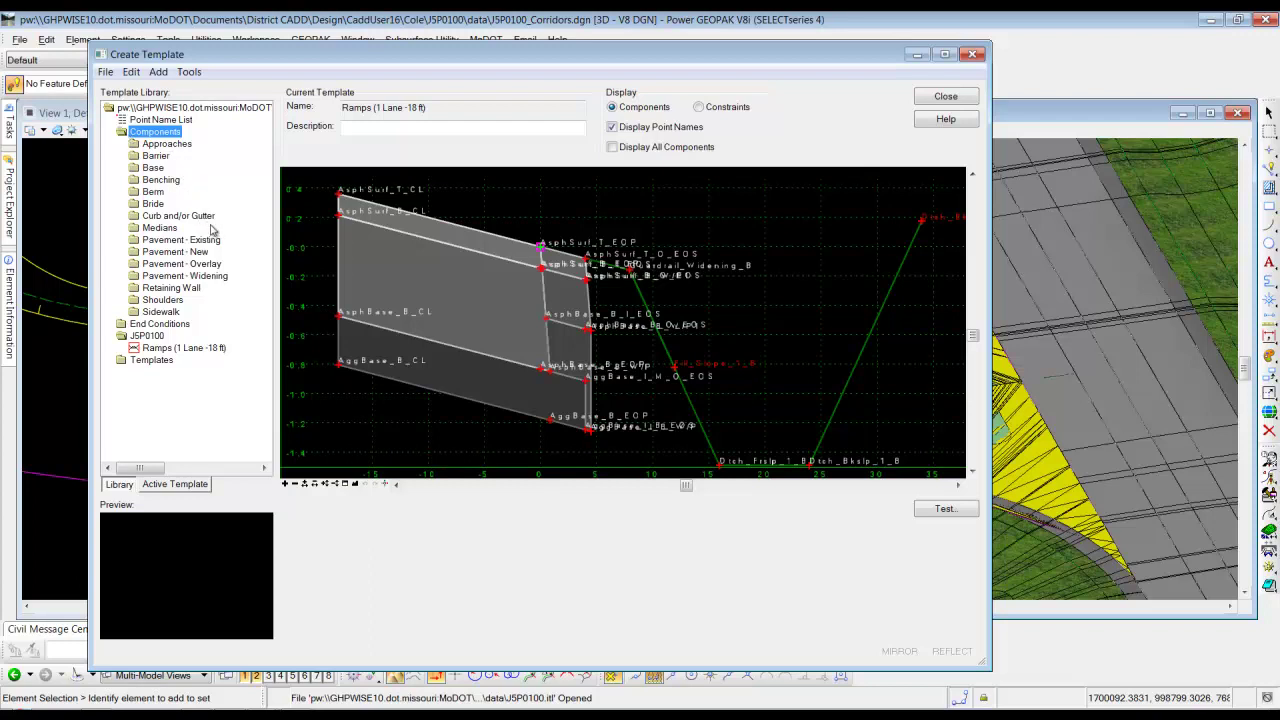
pyautogui.doubleClick(172, 216)
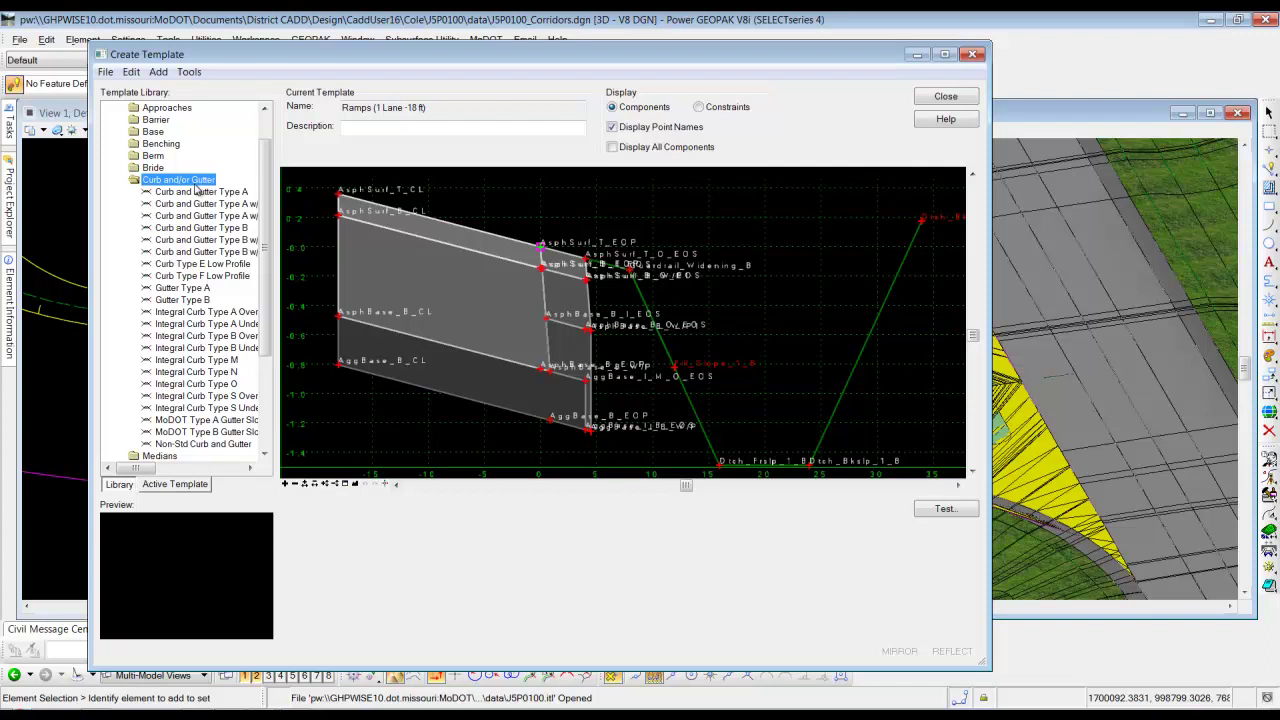
pyautogui.click(220, 229)
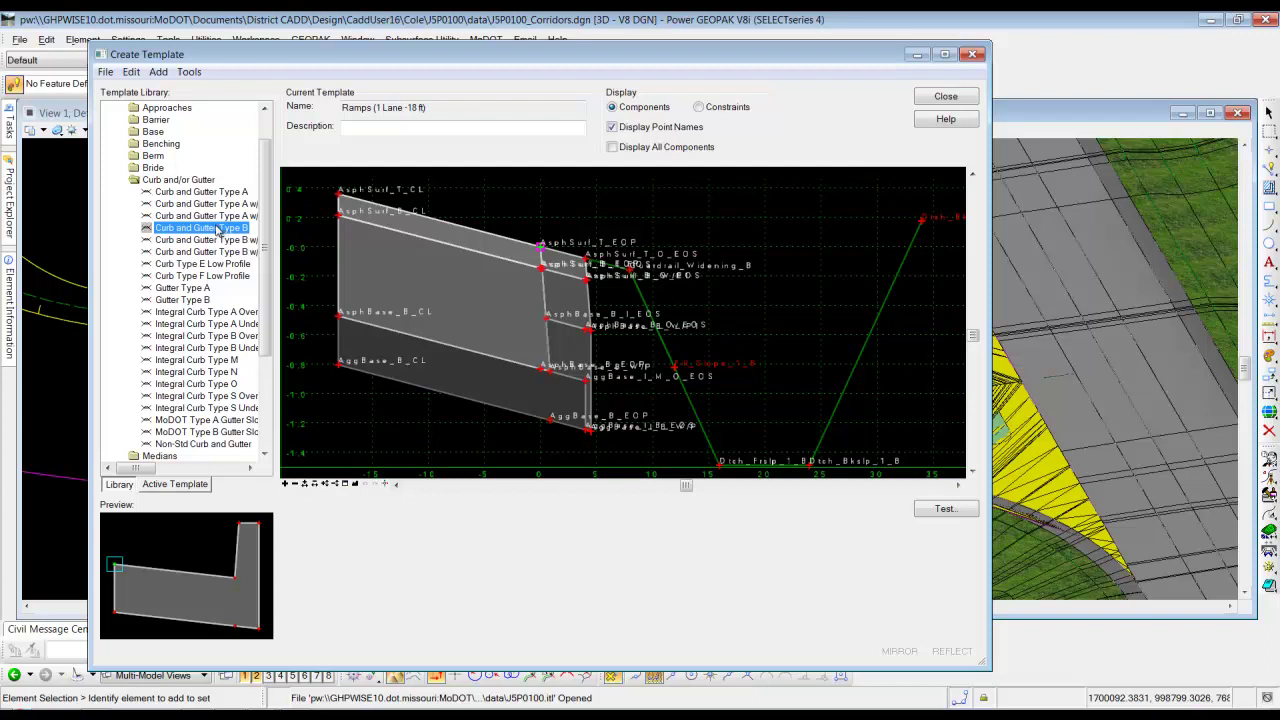
pyautogui.rightClick(218, 228)
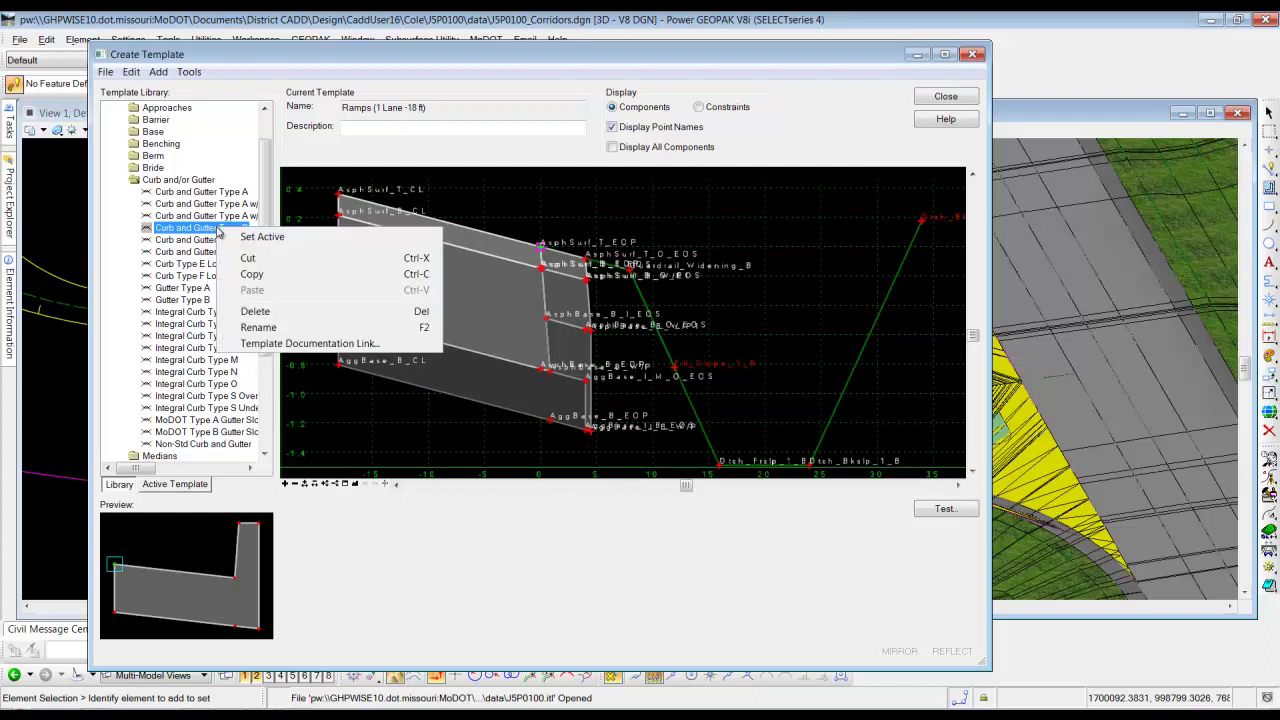
pyautogui.click(252, 274)
pyautogui.scroll(-4, 268, 253)
pyautogui.scroll(-2, 268, 253)
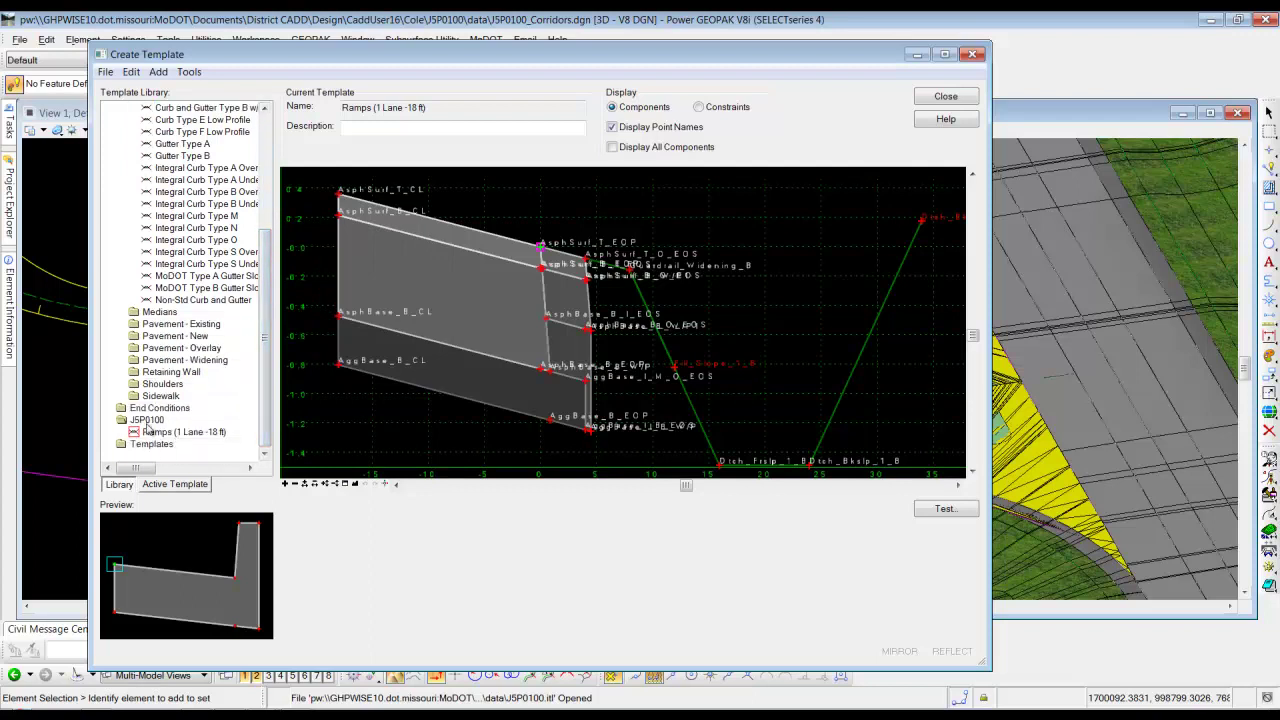
pyautogui.click(149, 421)
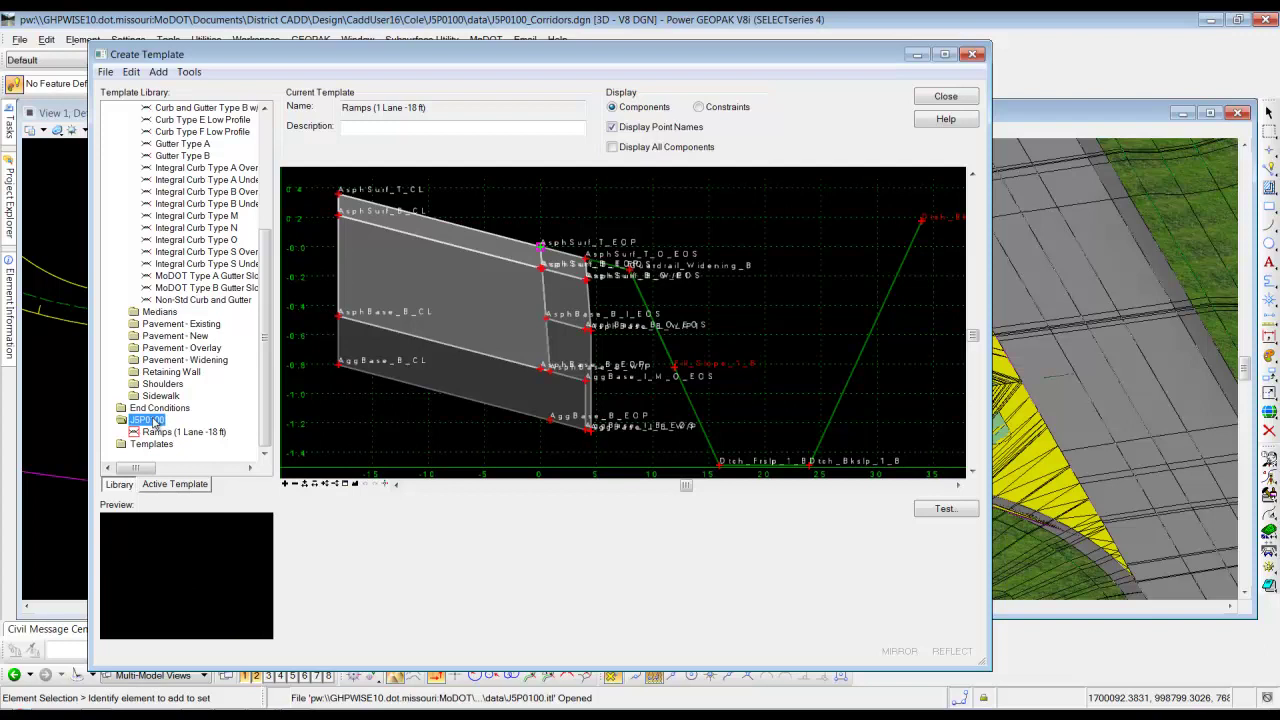
pyautogui.rightClick(155, 421)
pyautogui.click(208, 482)
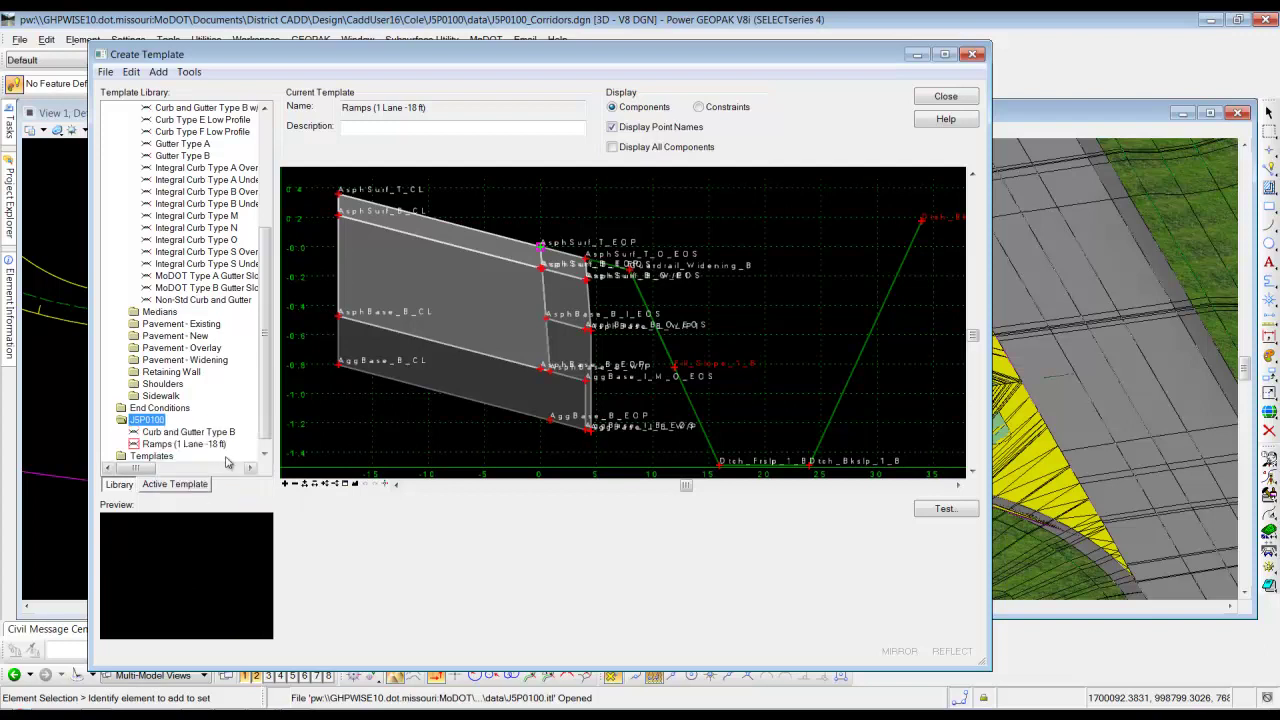
# Step: Rename the copied Curb and Gutter Type B template in the J5P0100 folder as Island Curb
pyautogui.moveTo(266, 419); pyautogui.dragTo(268, 447)
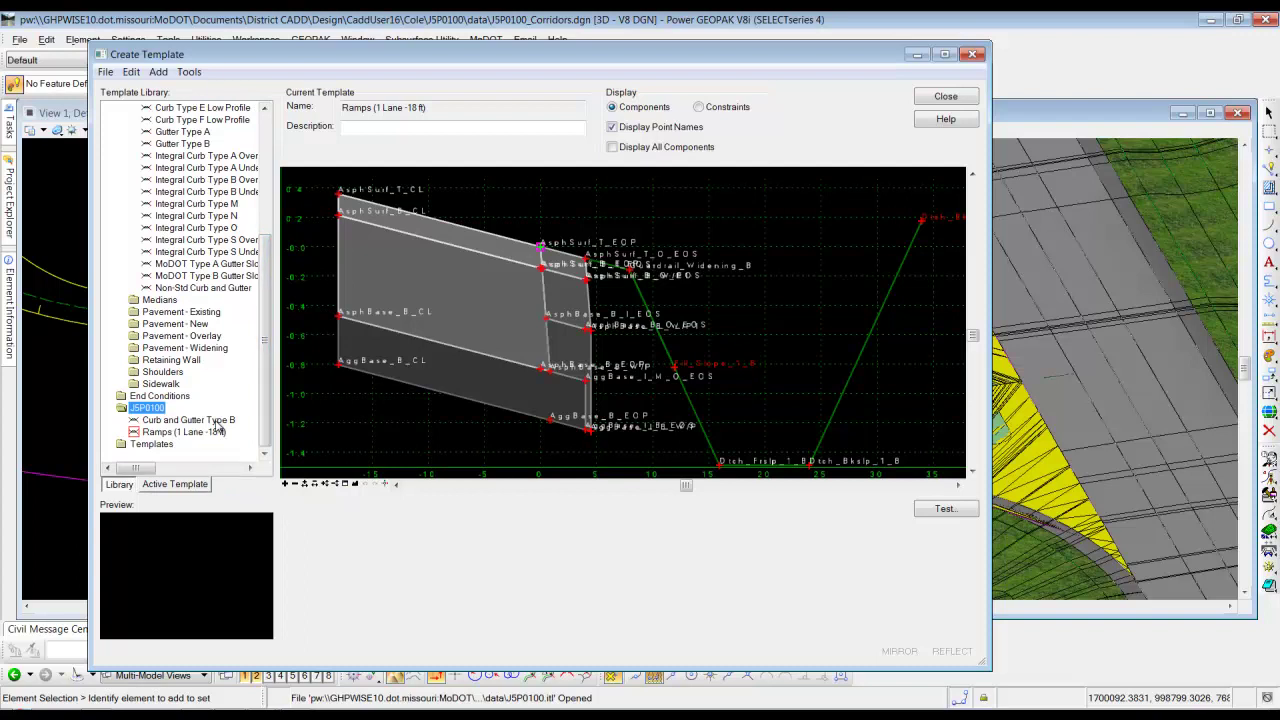
pyautogui.click(217, 422)
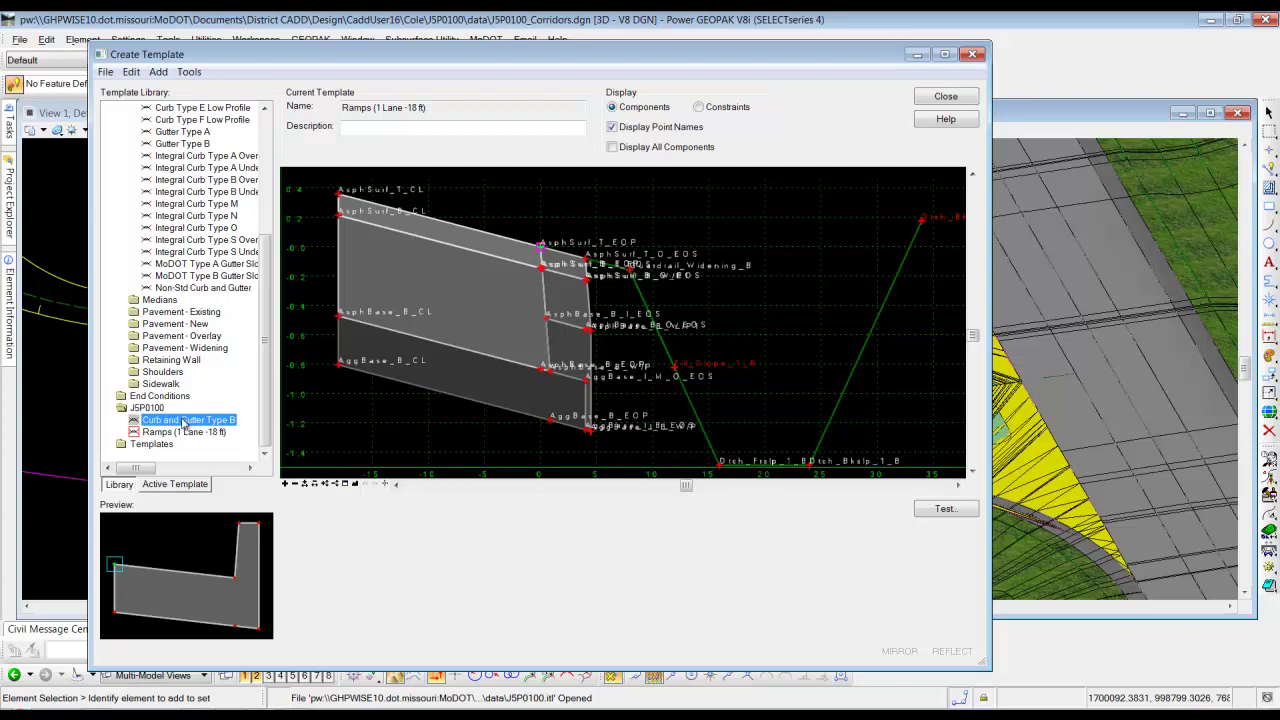
pyautogui.click(184, 423)
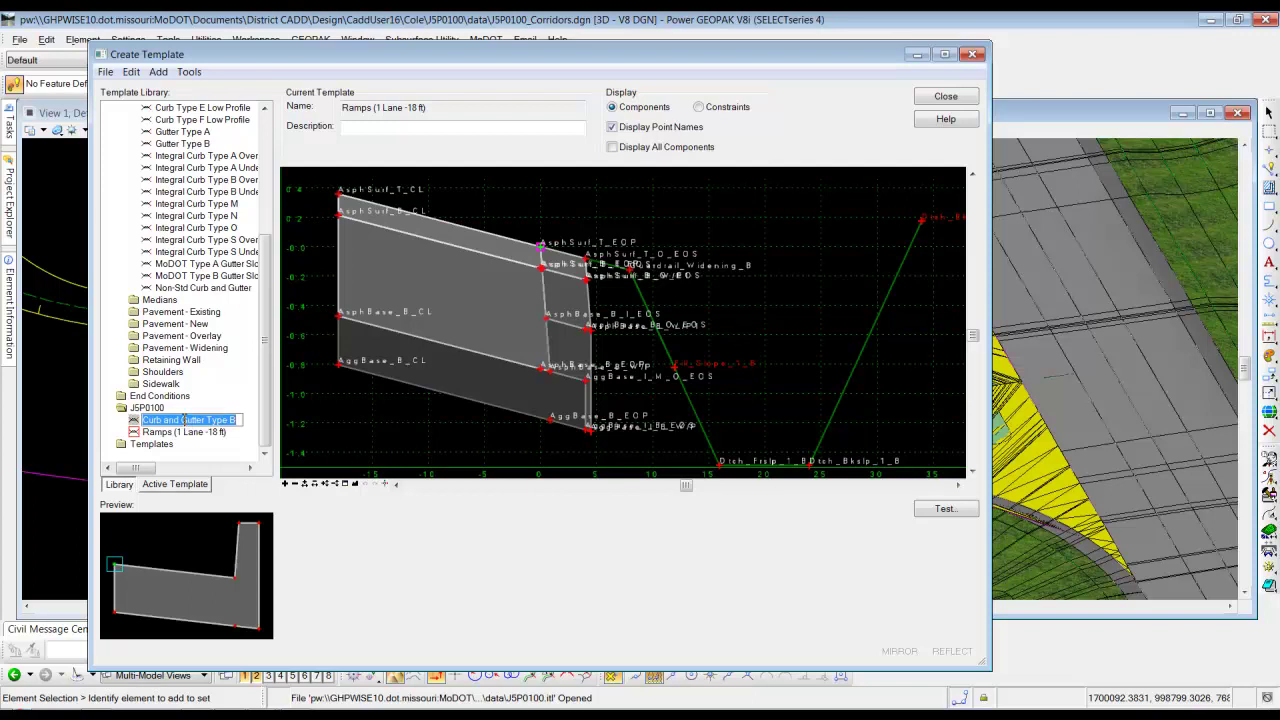
pyautogui.press('BackSpace')
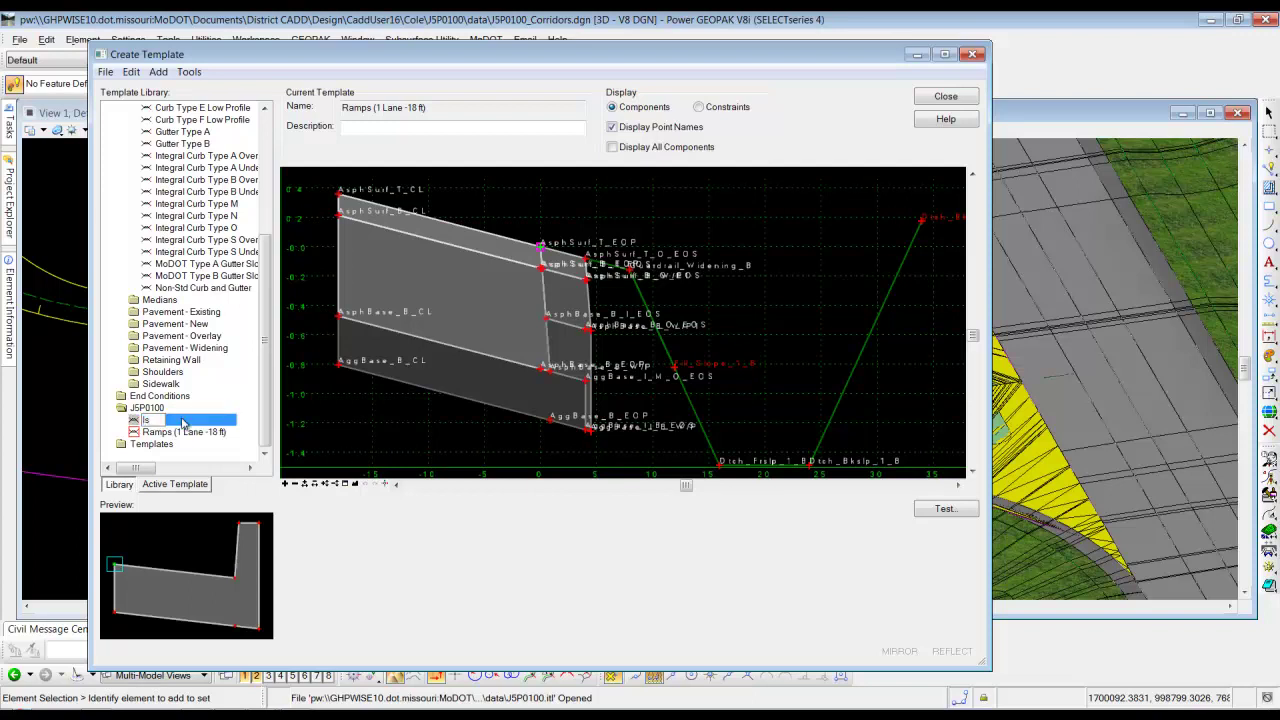
pyautogui.write('Island Curb')
pyautogui.press('Return')
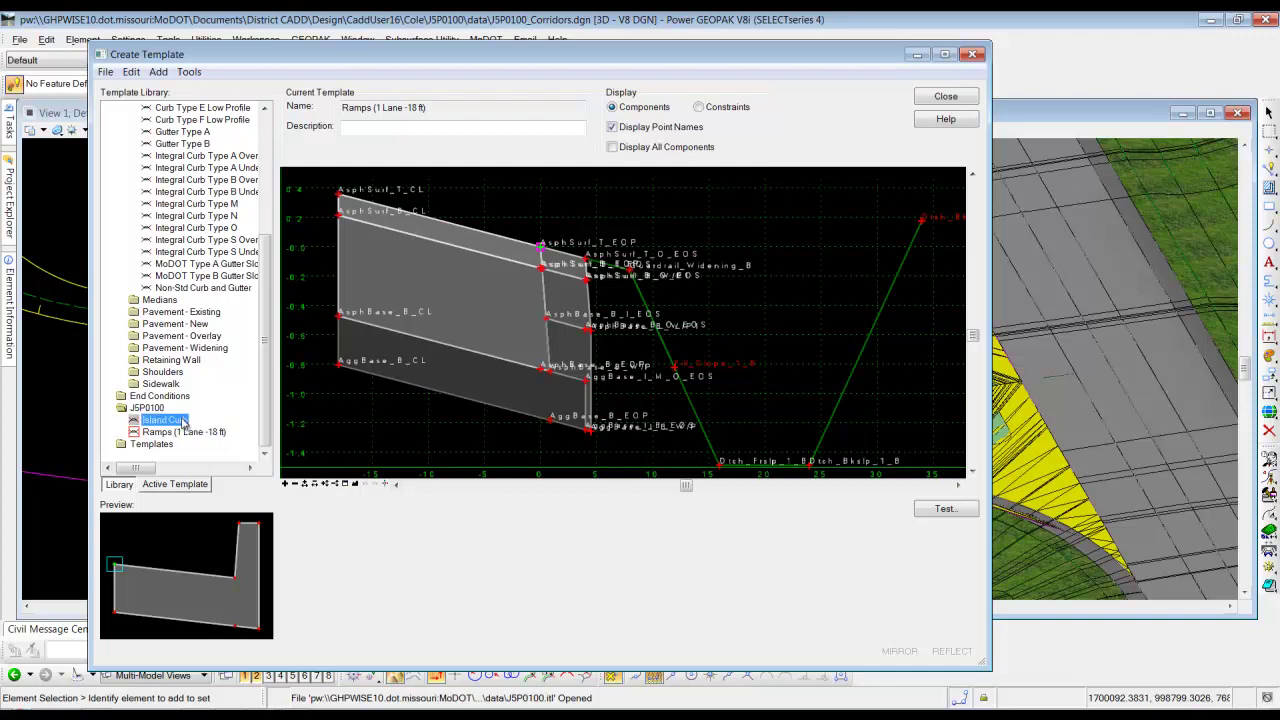
# Step: Make Island Curb the current template, move its origin to the Curb_Surf_Flowline point and delete both of that point's constraints
pyautogui.doubleClick(183, 424)
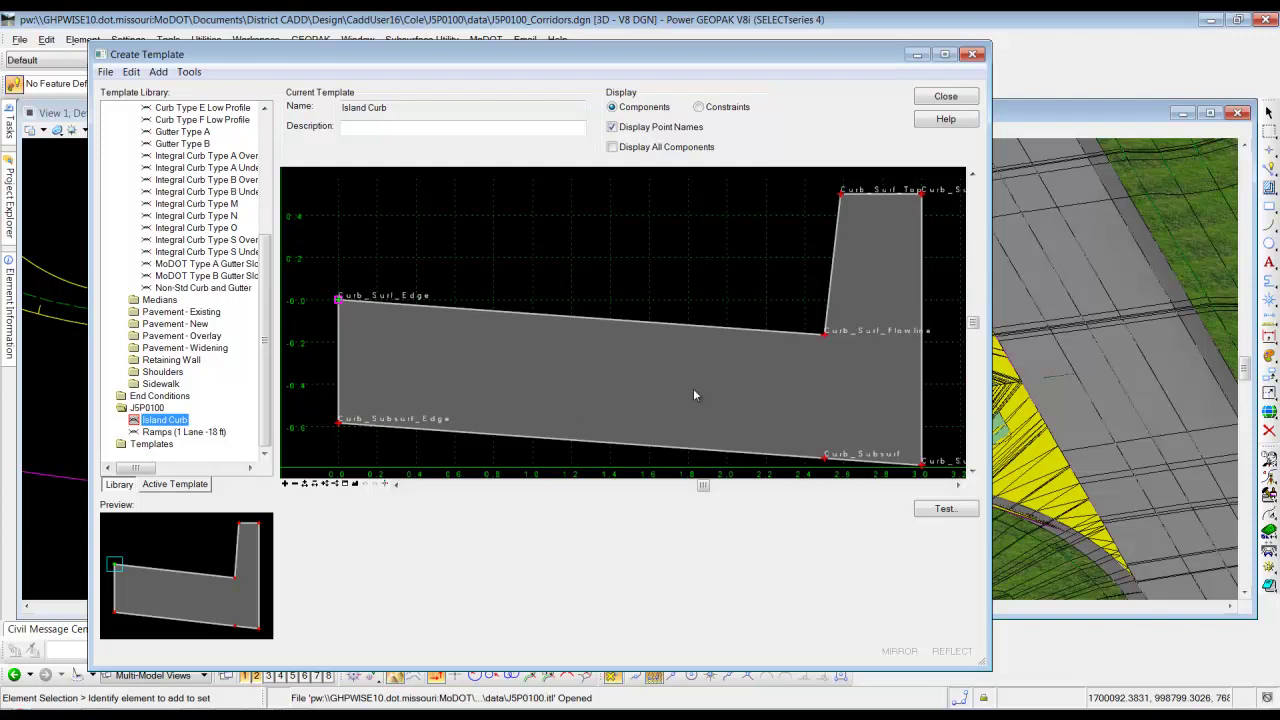
pyautogui.rightClick(824, 339)
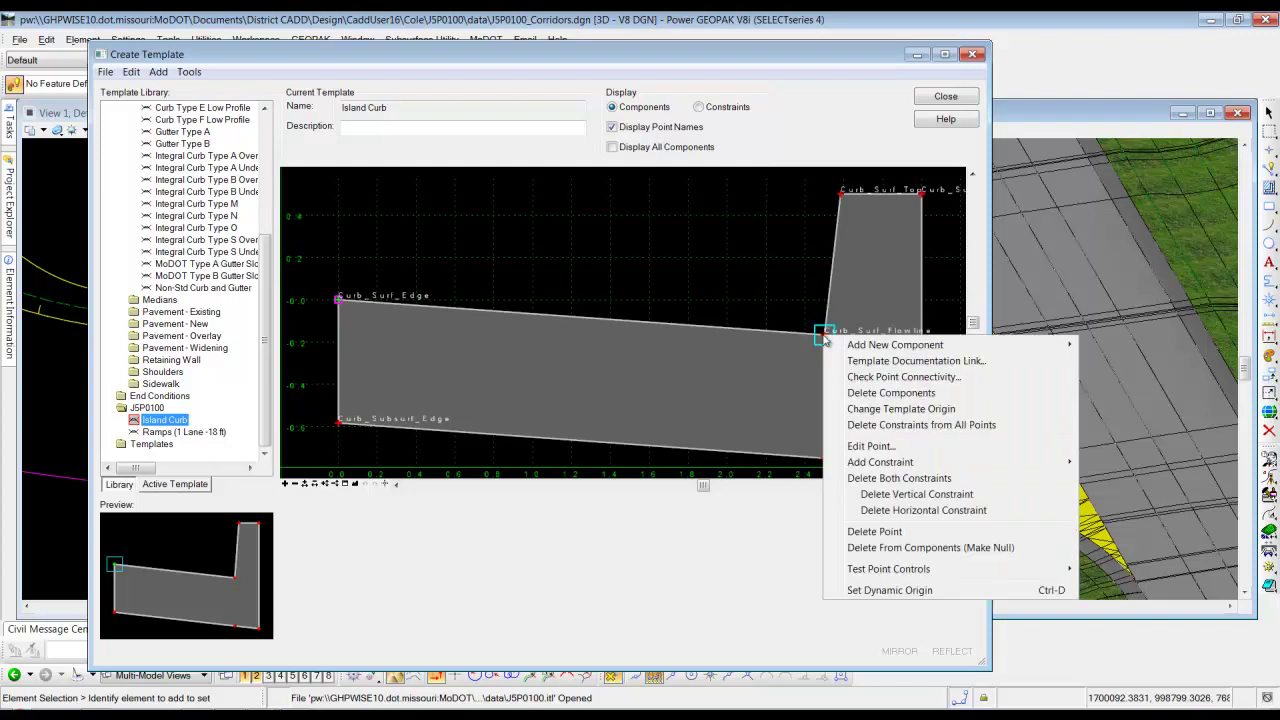
pyautogui.click(900, 409)
pyautogui.moveTo(481, 352); pyautogui.dragTo(938, 368, button='middle')
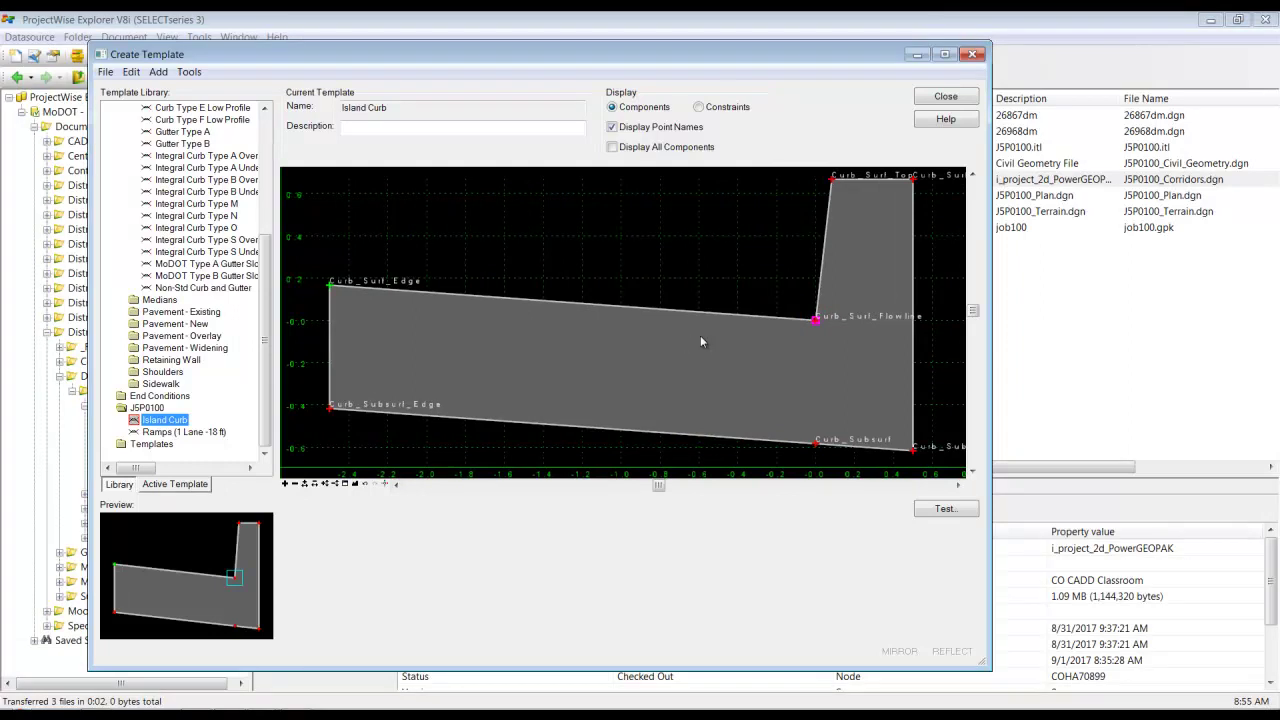
pyautogui.rightClick(815, 322)
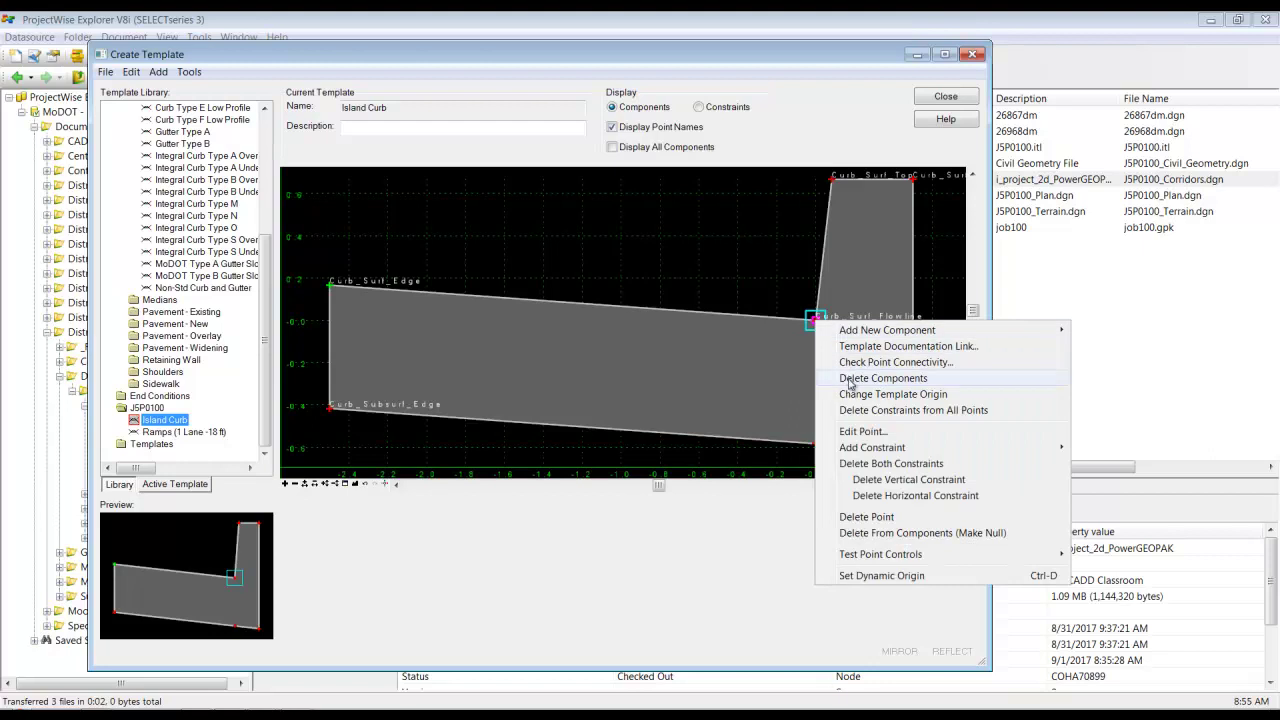
pyautogui.click(893, 465)
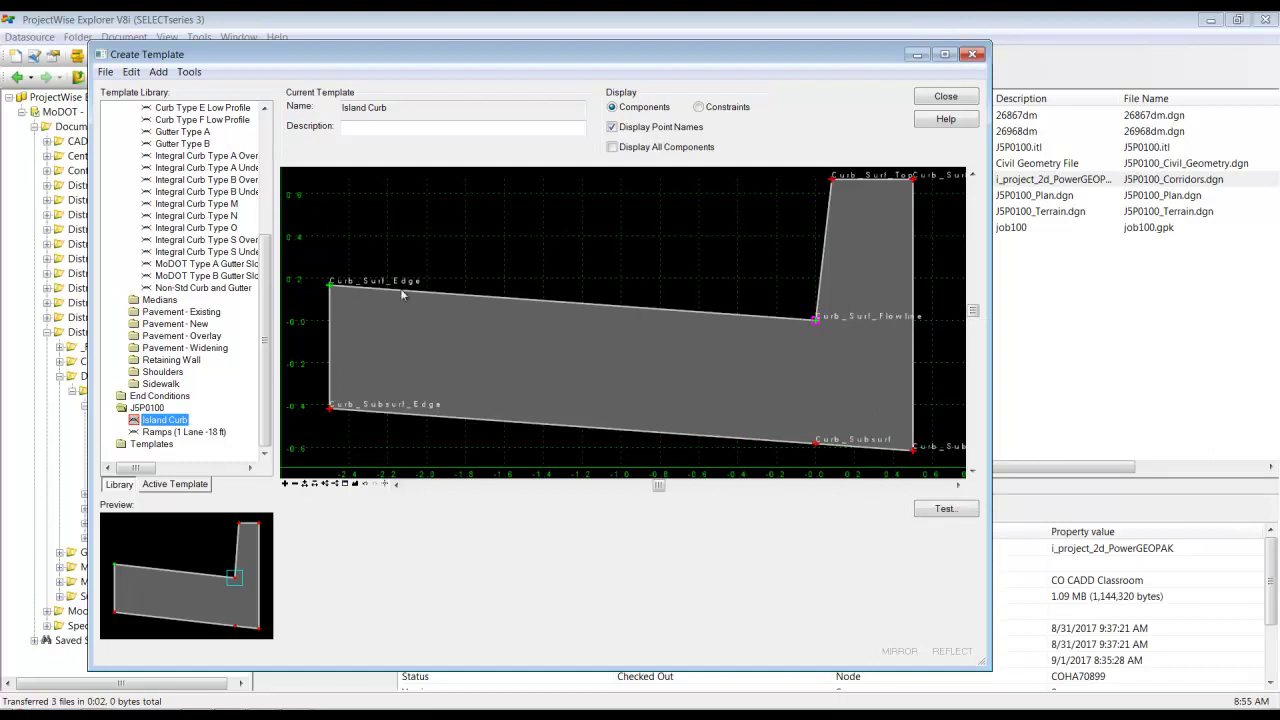
# Step: Give the Curb_Surf_Edge point a horizontal constraint of -2.5 from the Curb_Surf_Flowline point
pyautogui.doubleClick(331, 287)
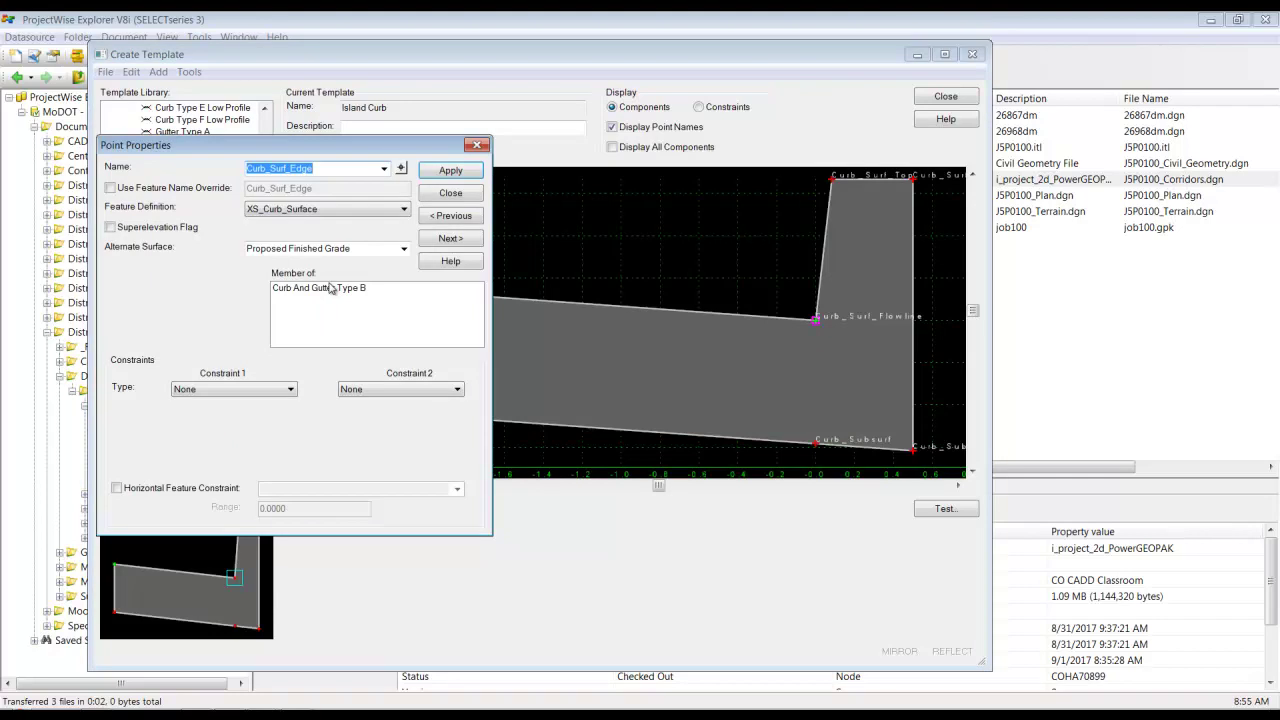
pyautogui.click(265, 393)
pyautogui.click(222, 417)
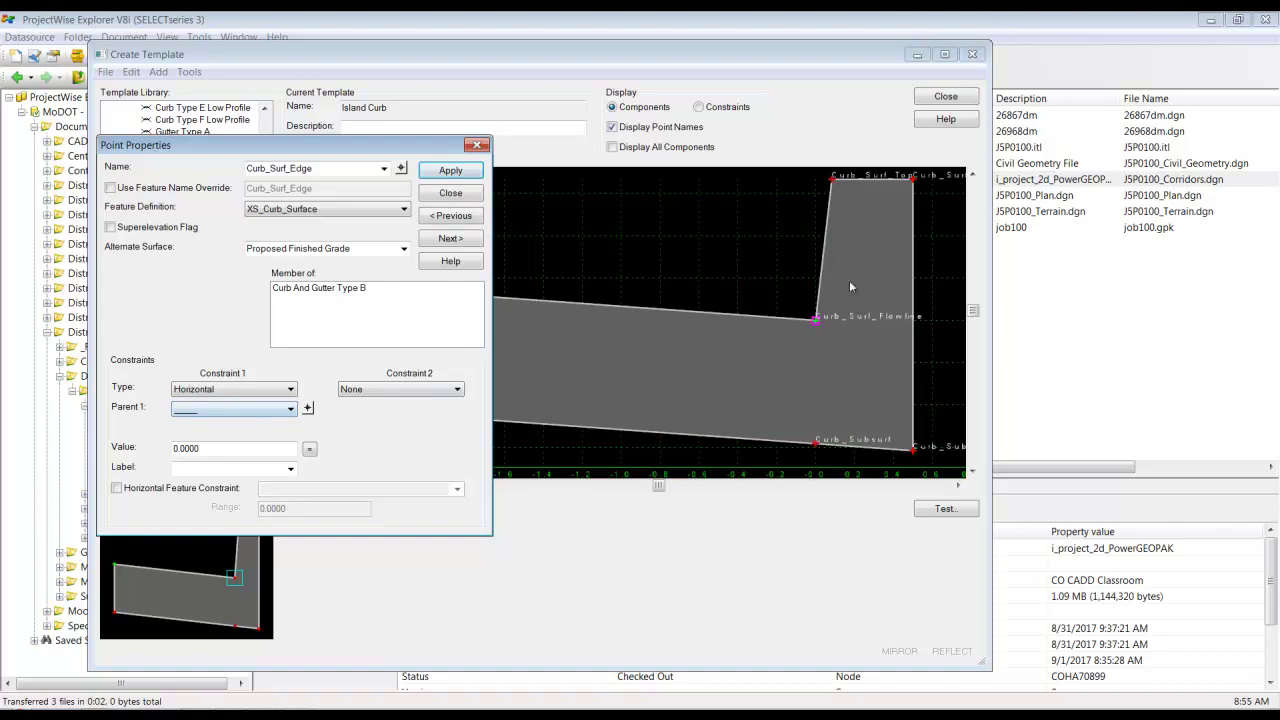
pyautogui.click(310, 412)
pyautogui.click(818, 320)
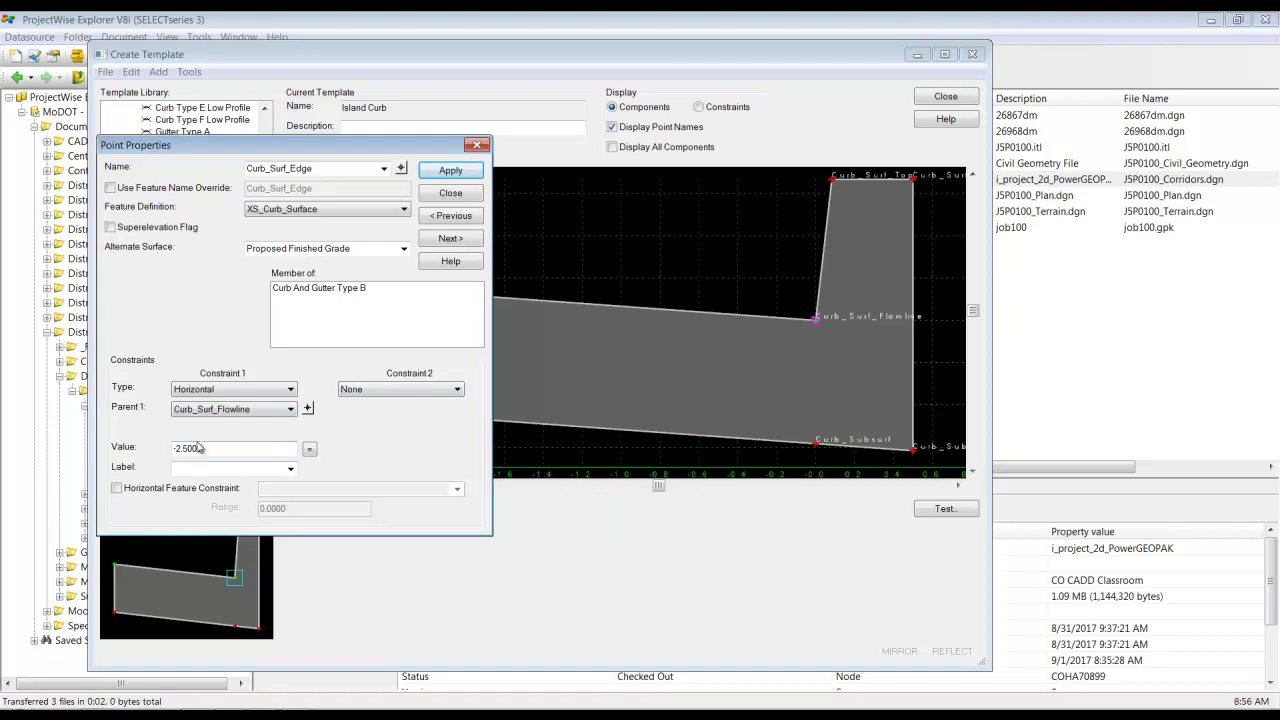
pyautogui.click(450, 171)
# Step: Add a Project To Surface constraint to the Curb_Surf_Edge point, in Any Direction to the Intersection surface
pyautogui.click(446, 391)
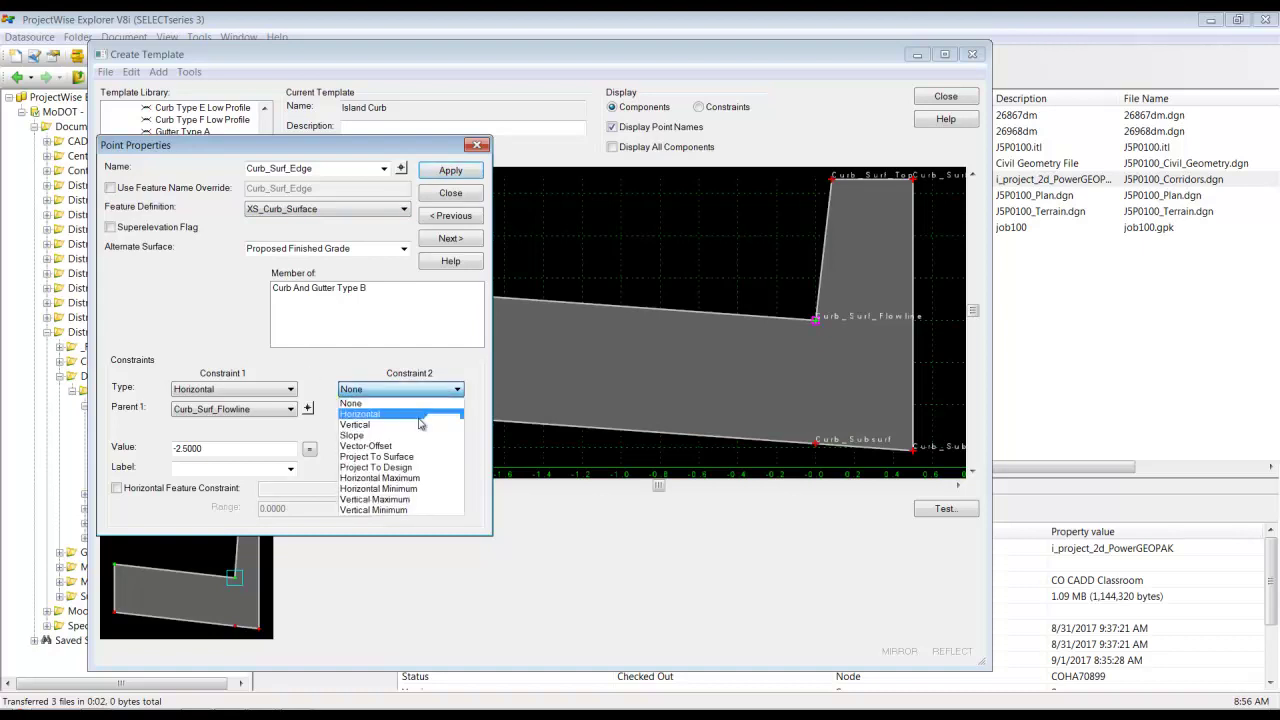
pyautogui.click(408, 458)
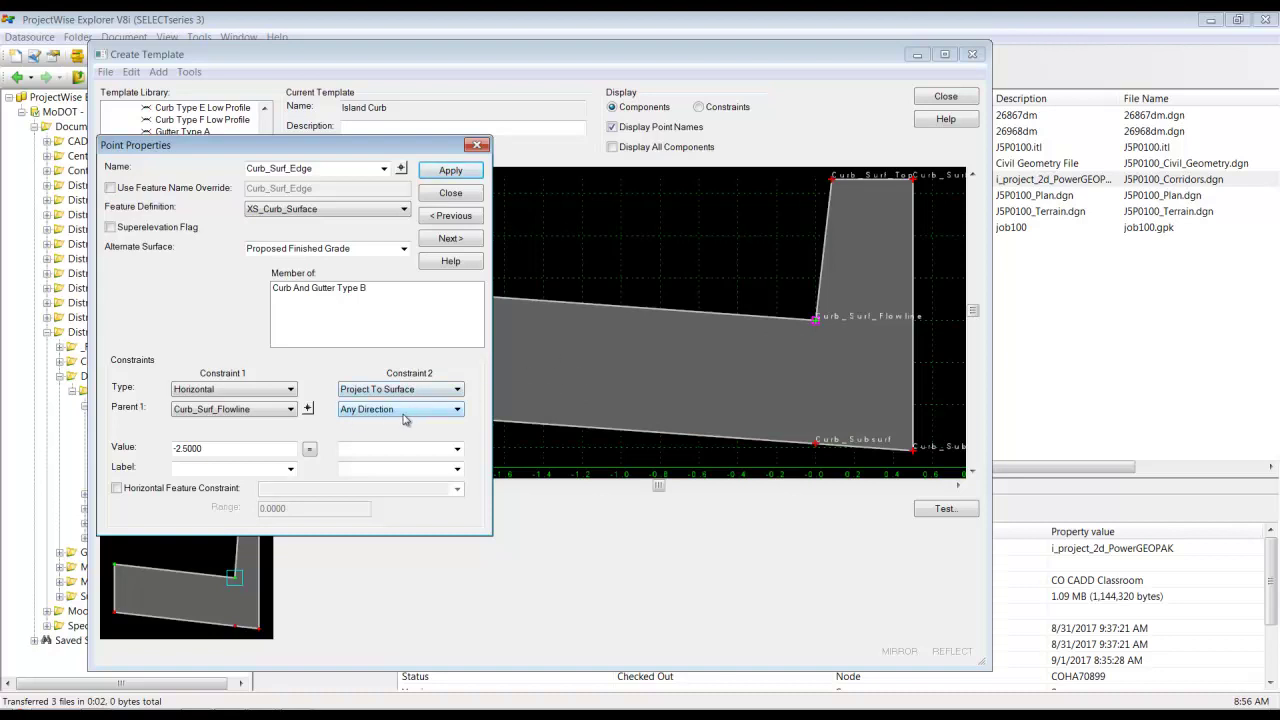
pyautogui.click(456, 450)
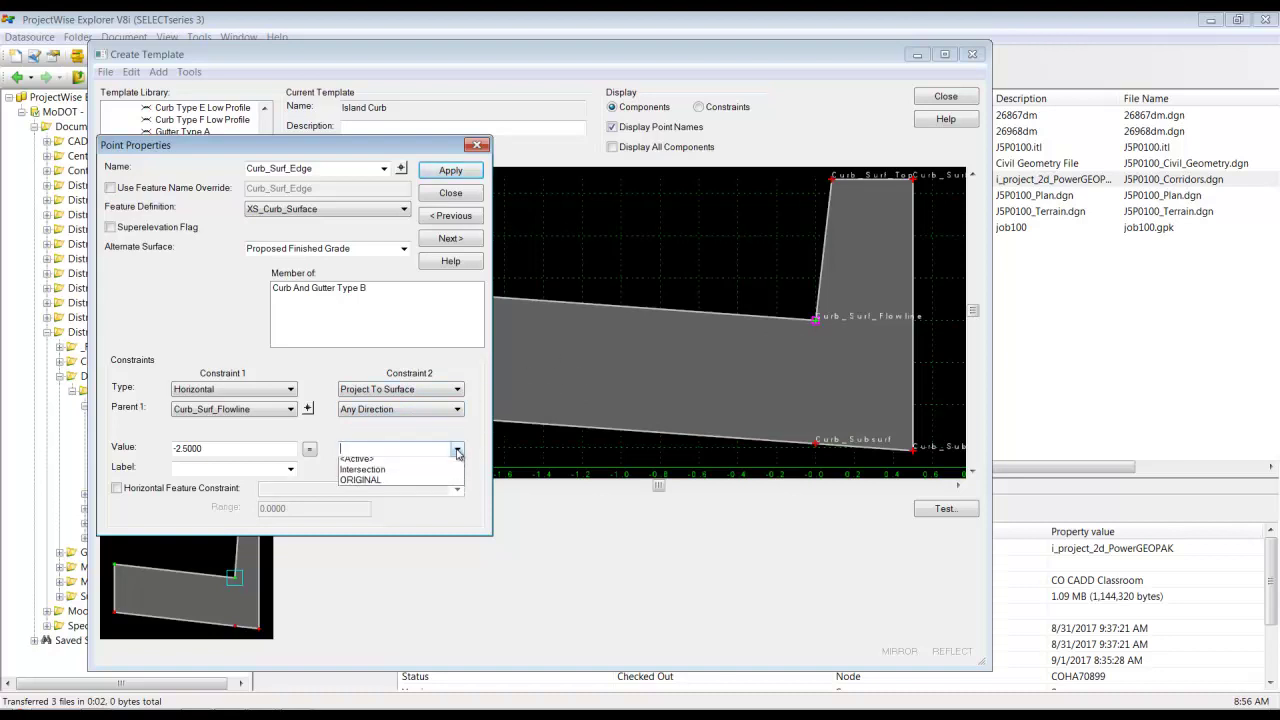
pyautogui.click(375, 476)
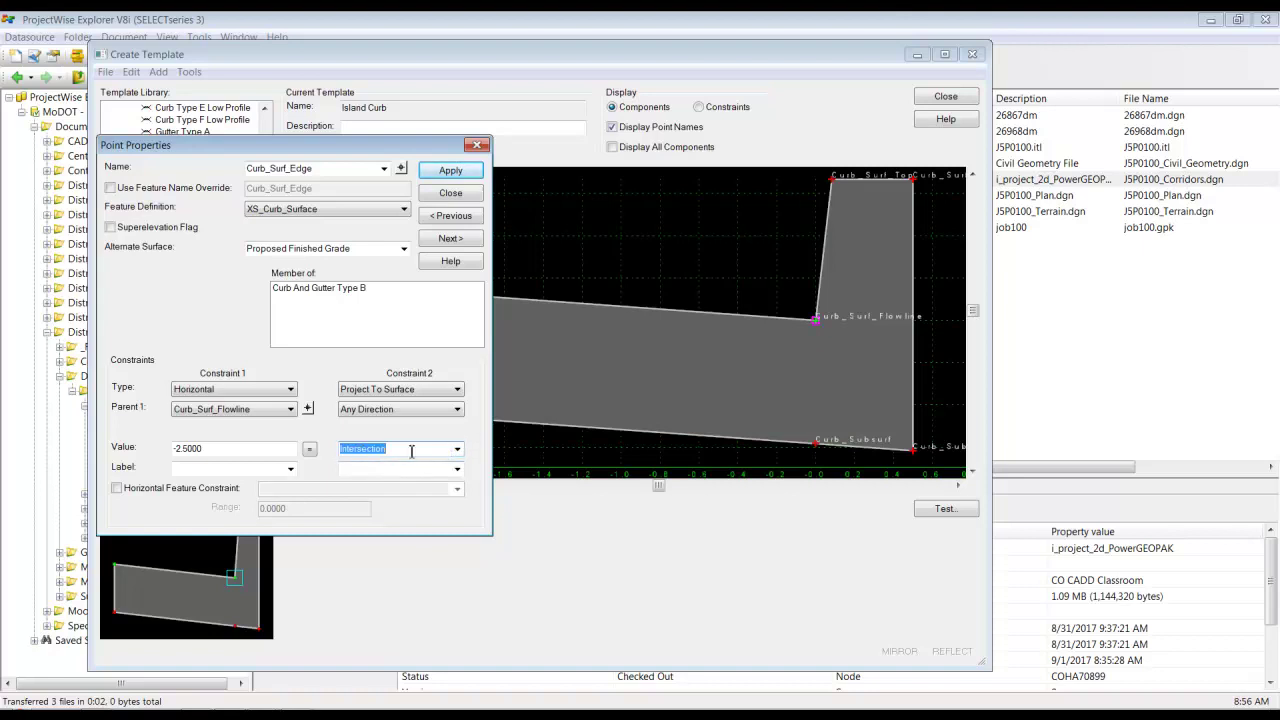
pyautogui.click(451, 171)
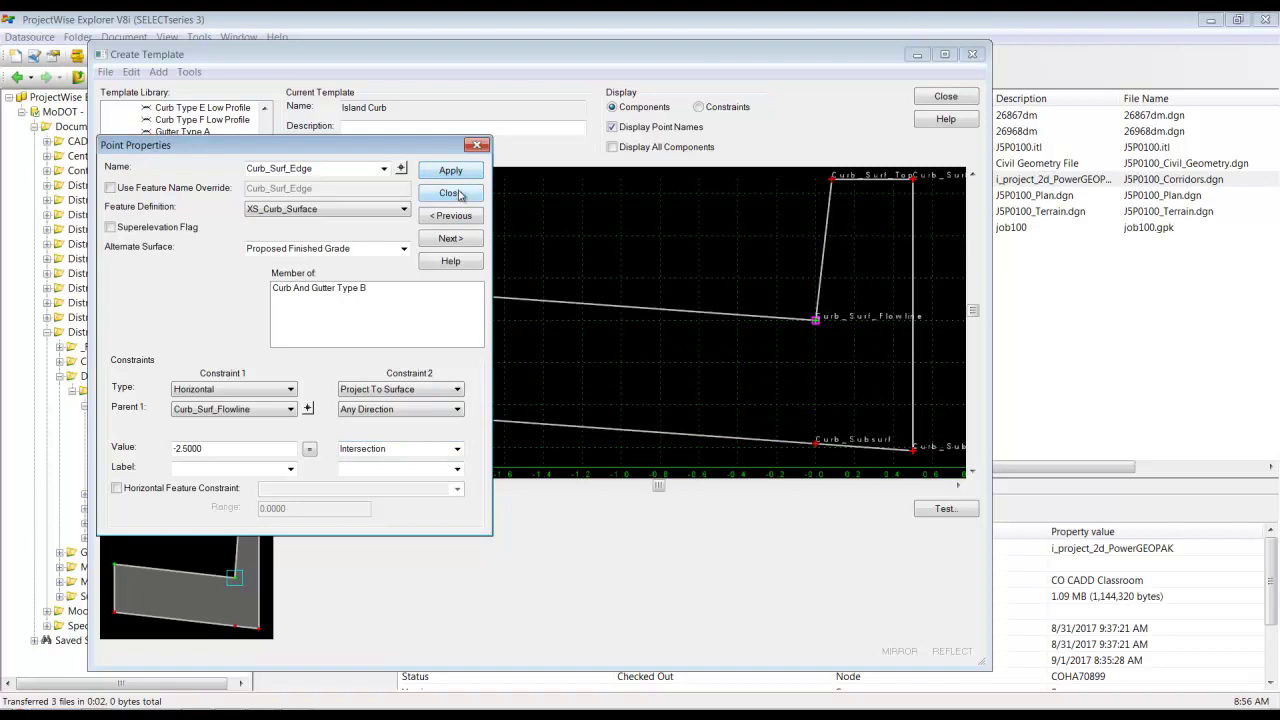
pyautogui.click(451, 193)
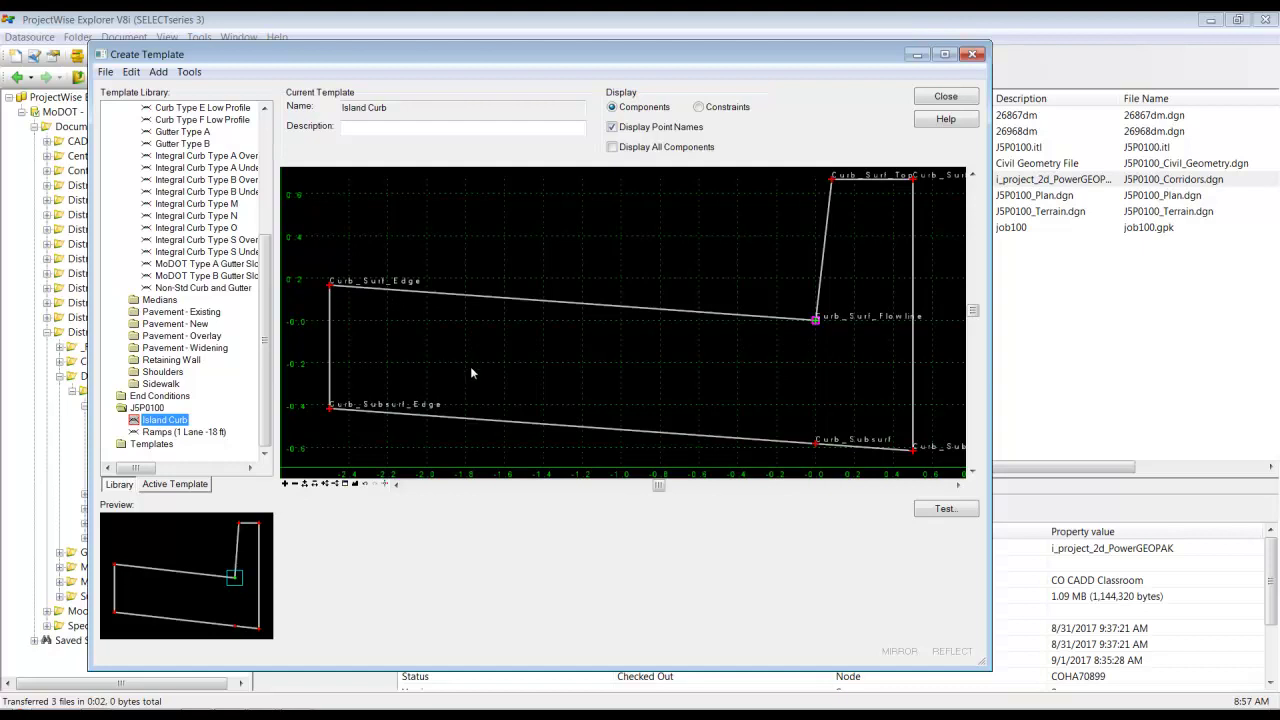
# Step: Test the Island Curb template against the Intersection terrain at 0.00% surface slope, and close the template editor with the library saved
pyautogui.click(945, 511)
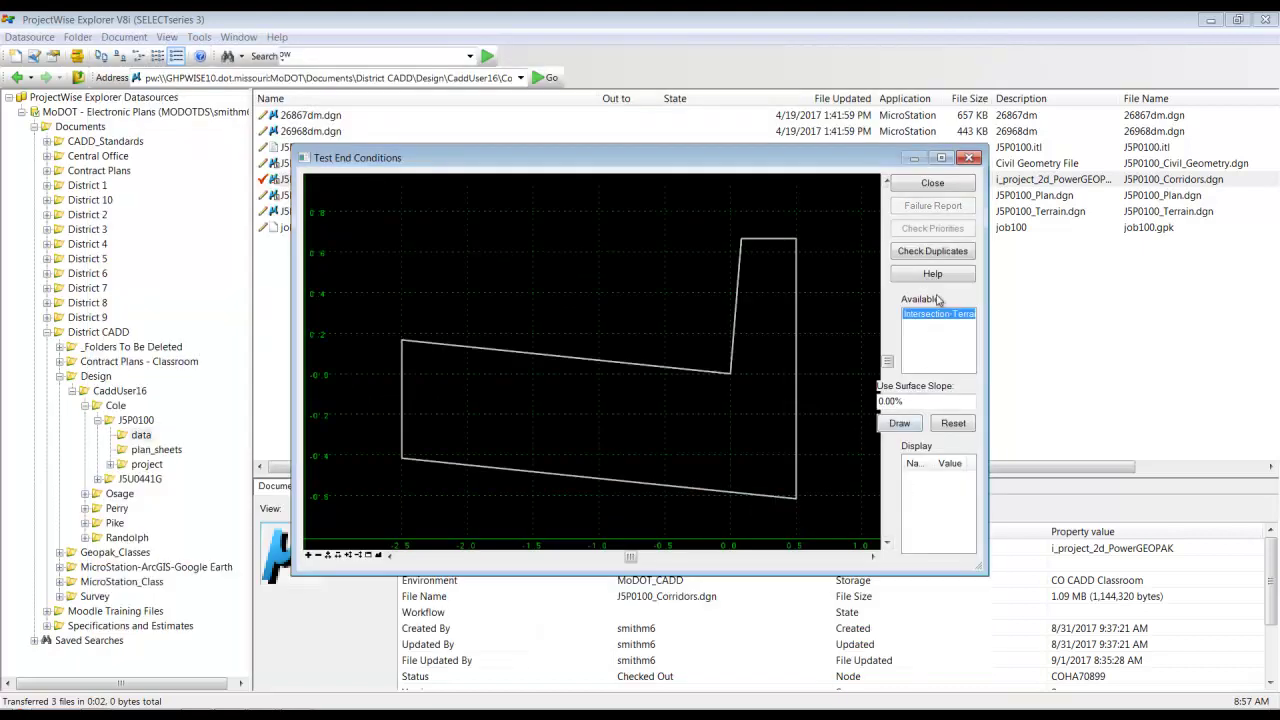
pyautogui.click(900, 423)
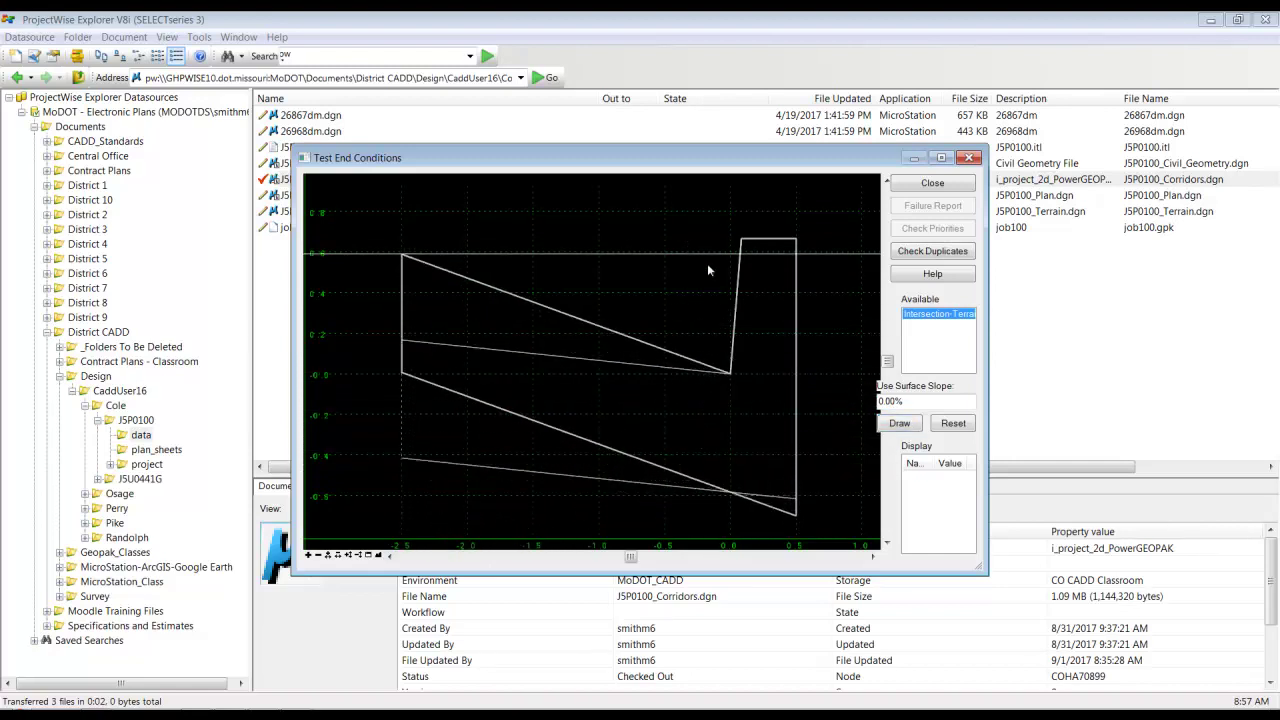
pyautogui.click(945, 186)
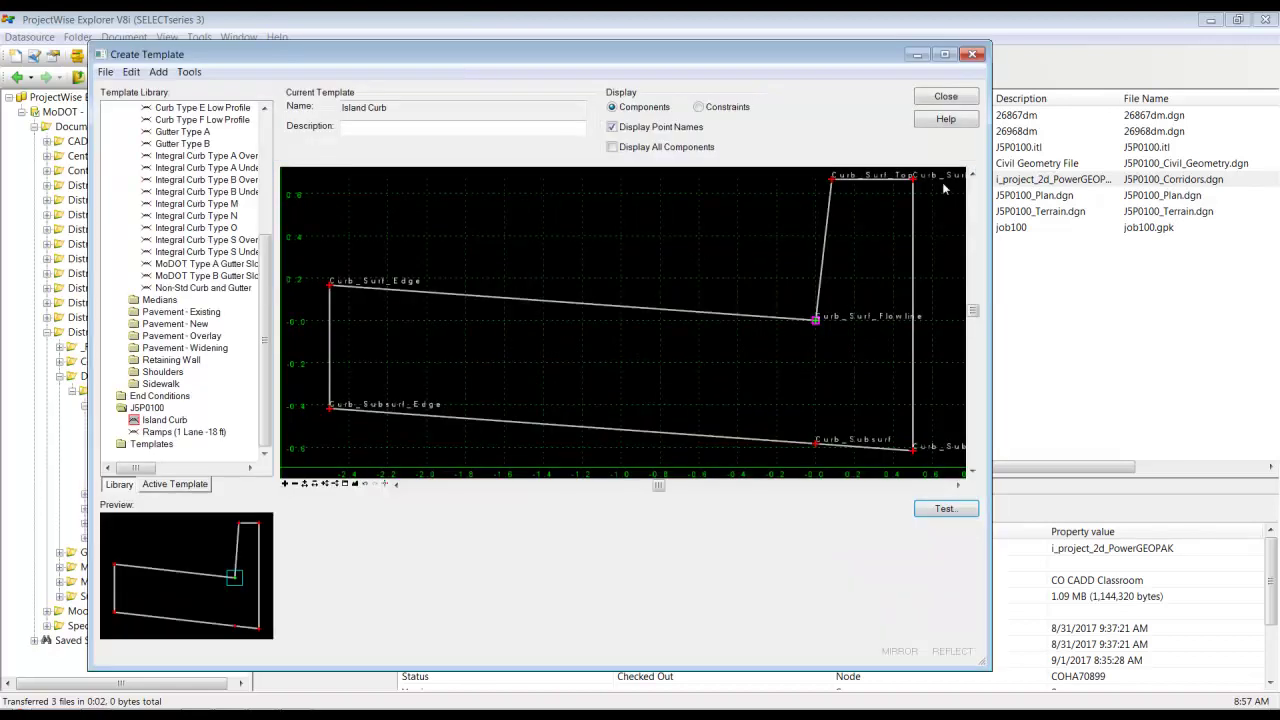
pyautogui.click(945, 97)
pyautogui.click(628, 432)
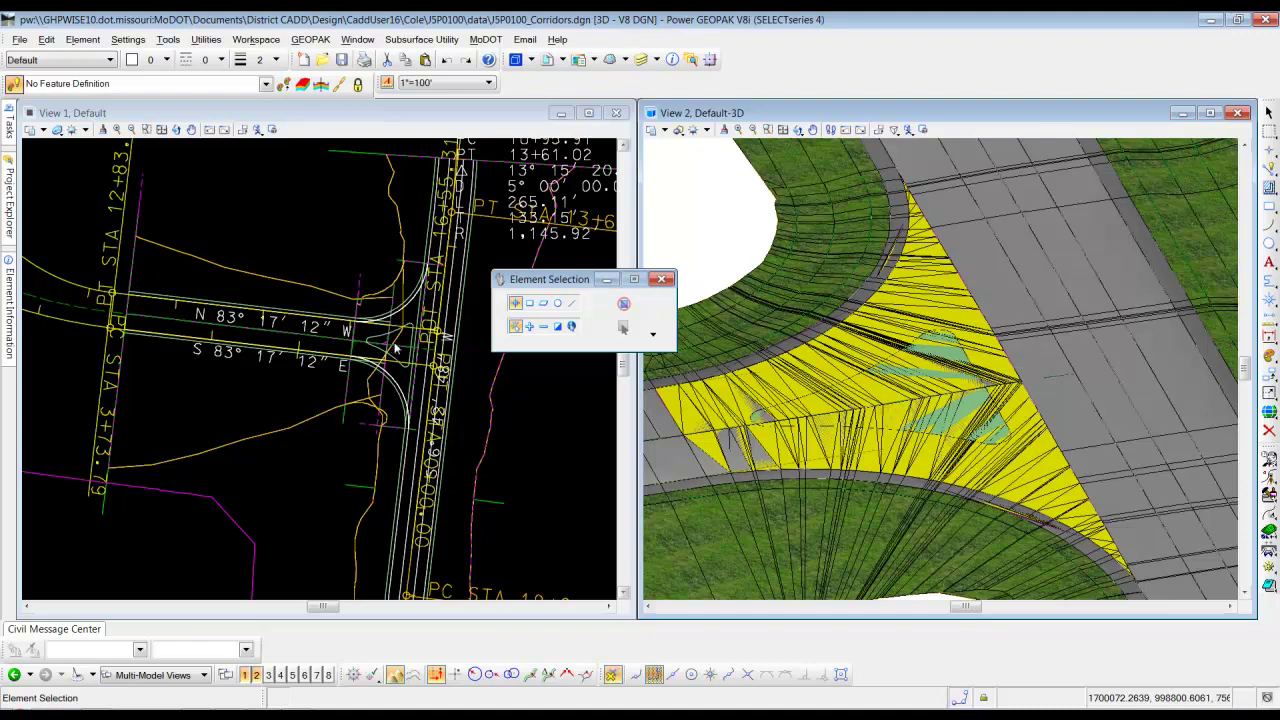
# Step: Start Apply Linear Template from the 3D Geometry tools and select the island outline in View 1 as its element
pyautogui.scroll(3, 395, 350)
pyautogui.moveTo(533, 410); pyautogui.dragTo(460, 400, button='middle')
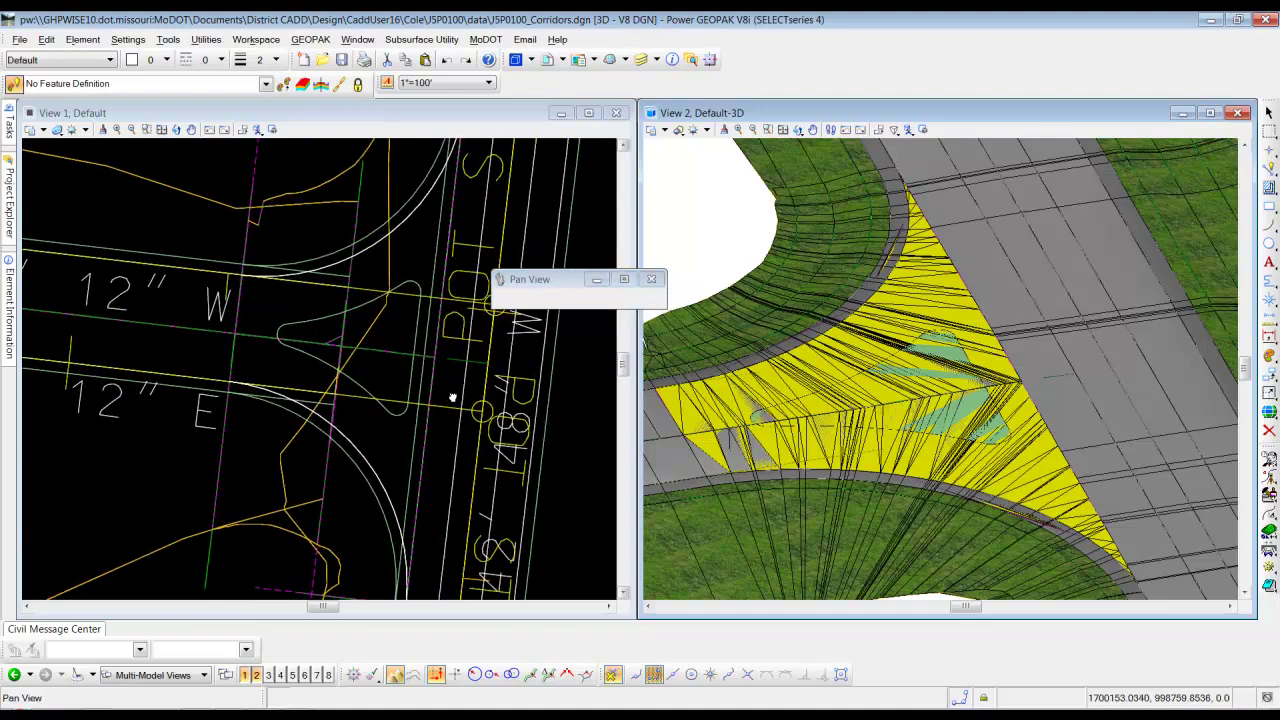
pyautogui.click(370, 112)
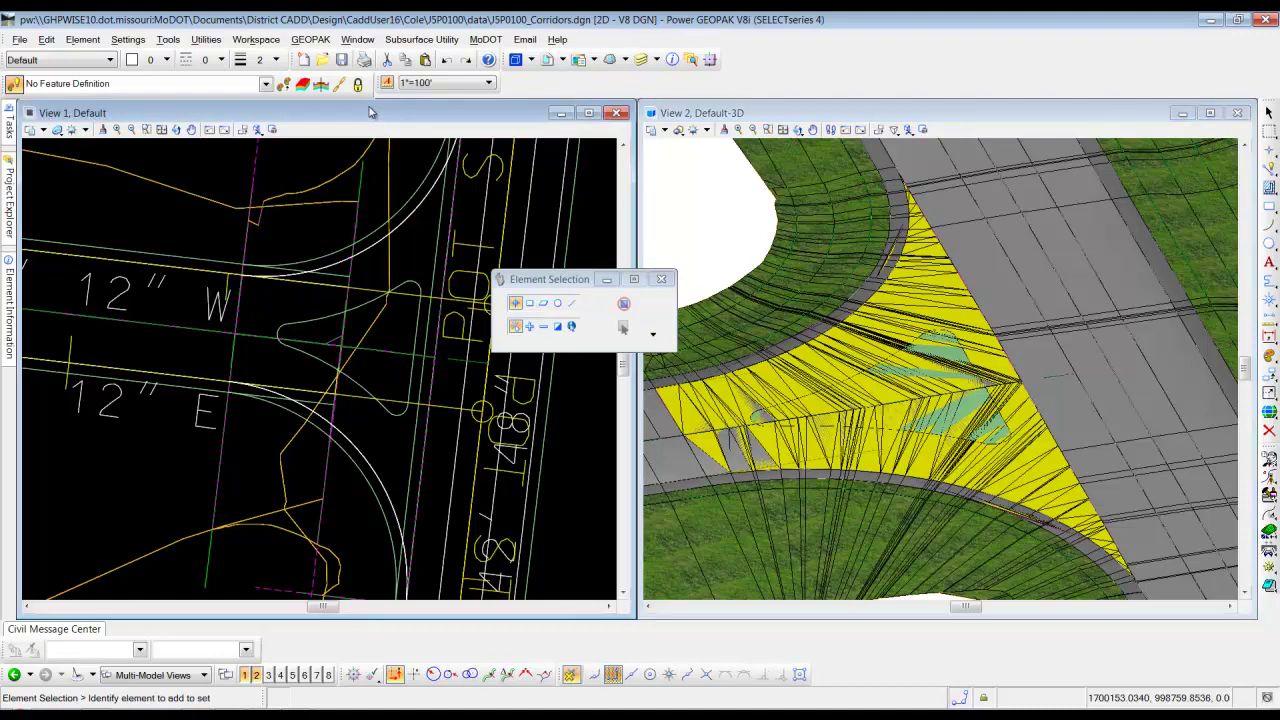
pyautogui.moveTo(10, 122)
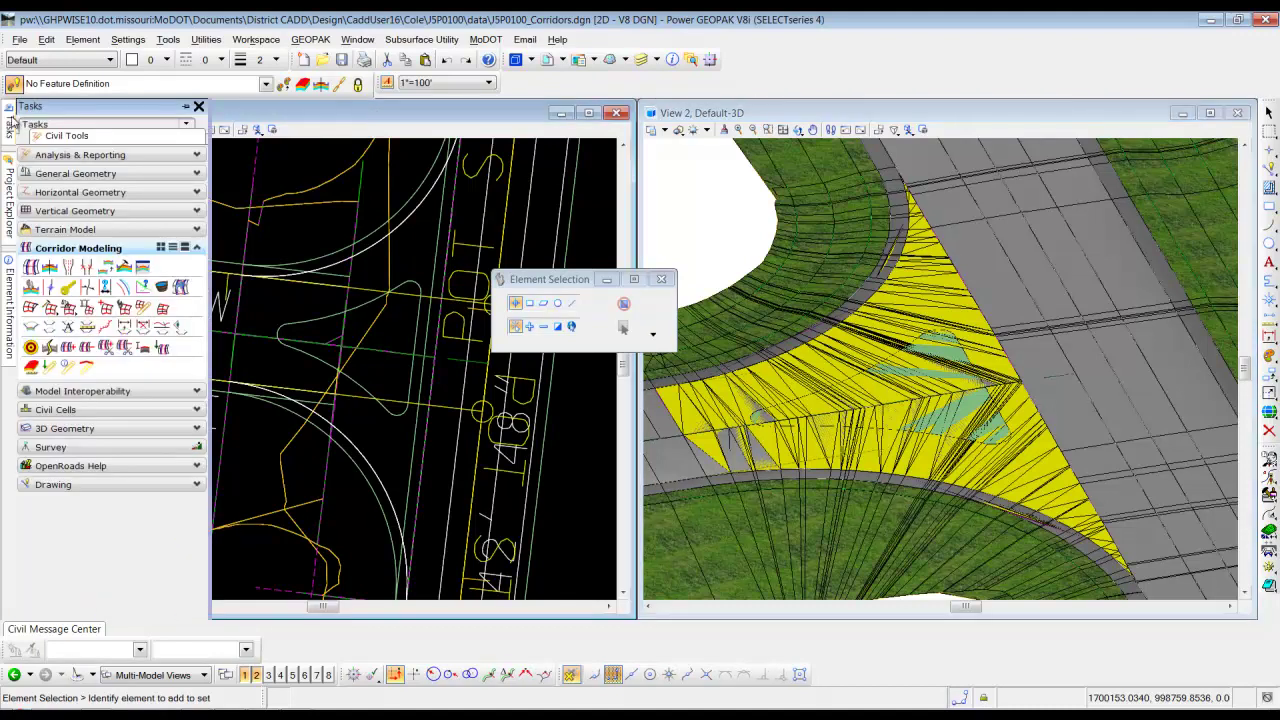
pyautogui.click(93, 430)
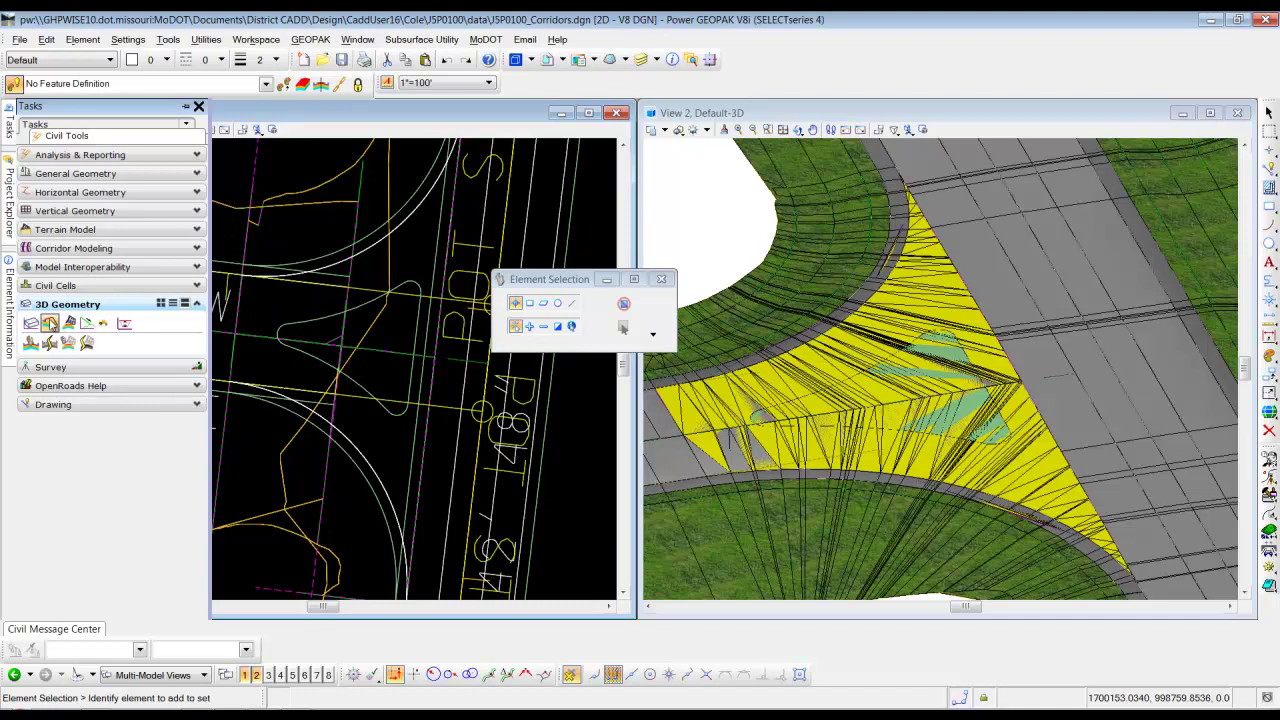
pyautogui.click(49, 323)
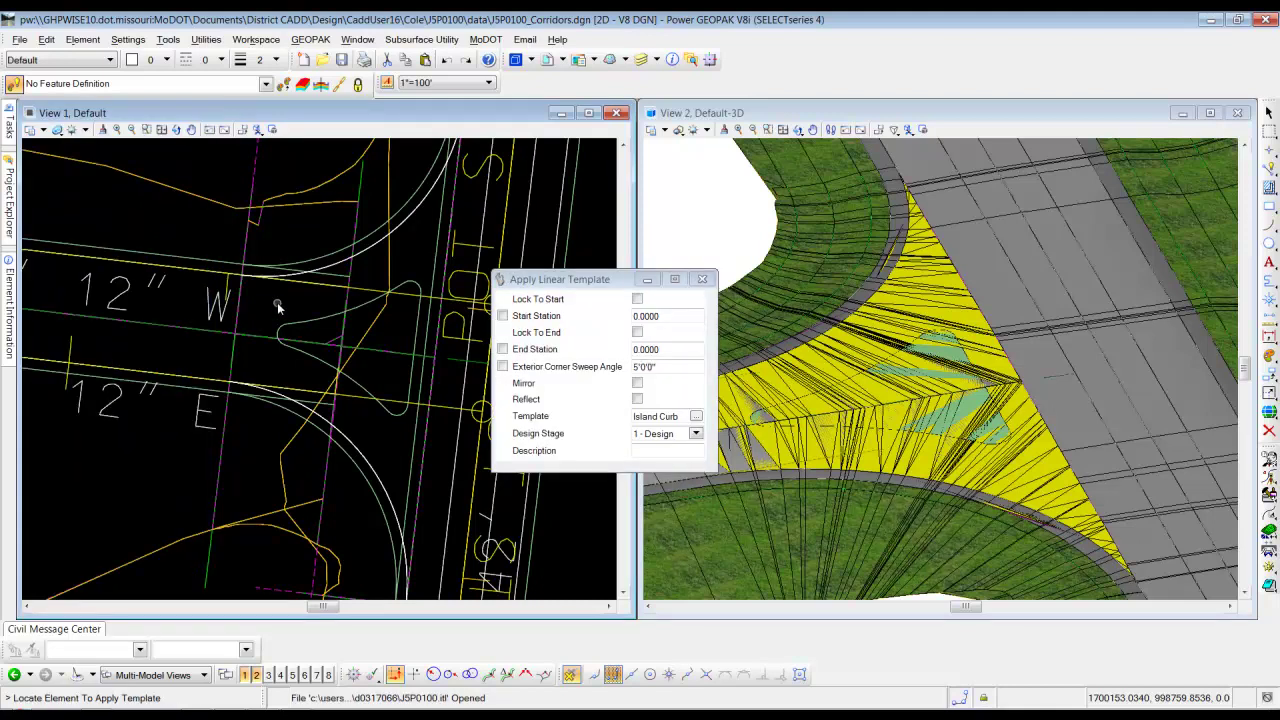
pyautogui.moveTo(547, 289); pyautogui.dragTo(507, 198)
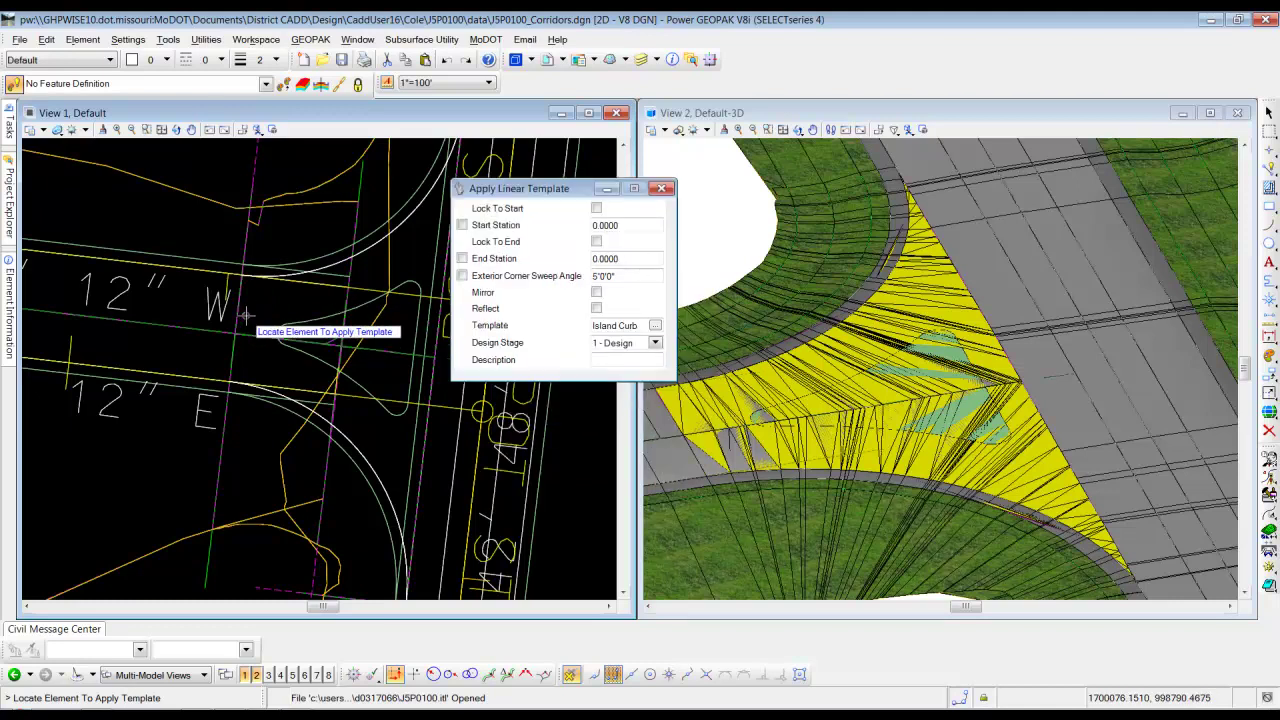
pyautogui.click(305, 323)
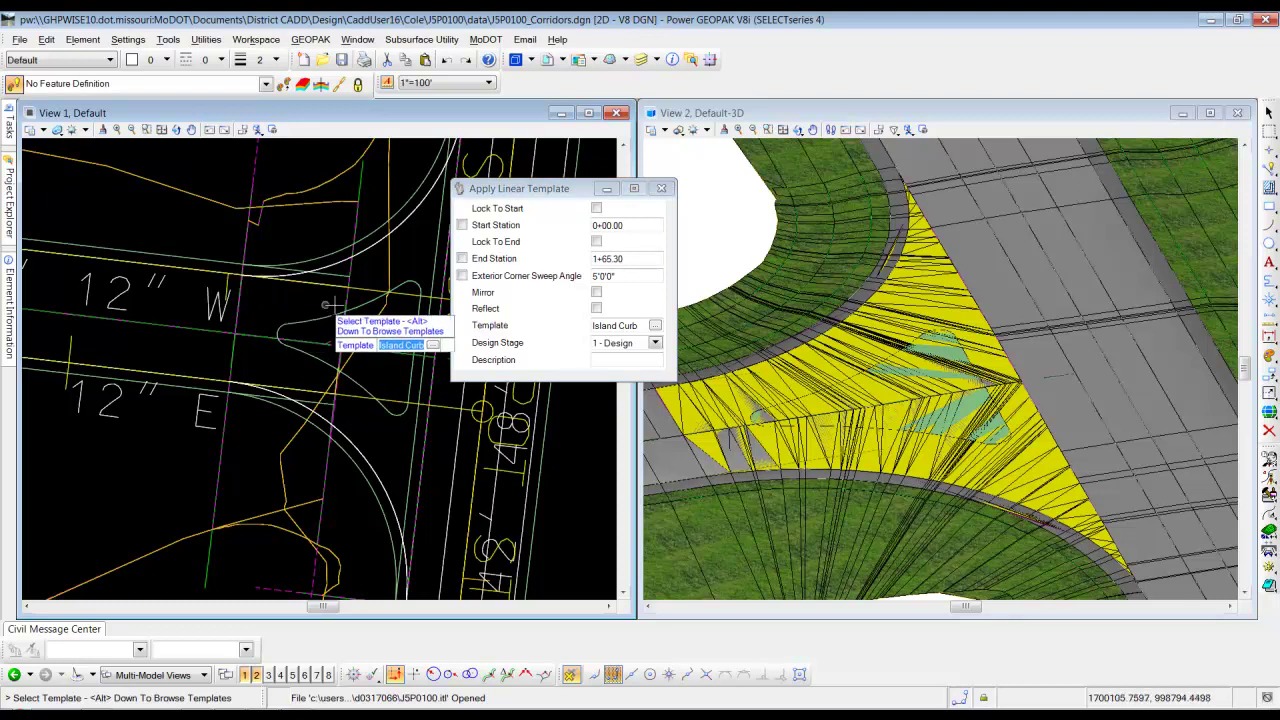
# Step: Choose the Island Curb template from the library's J5P0100 folder for the linear template
pyautogui.click(655, 327)
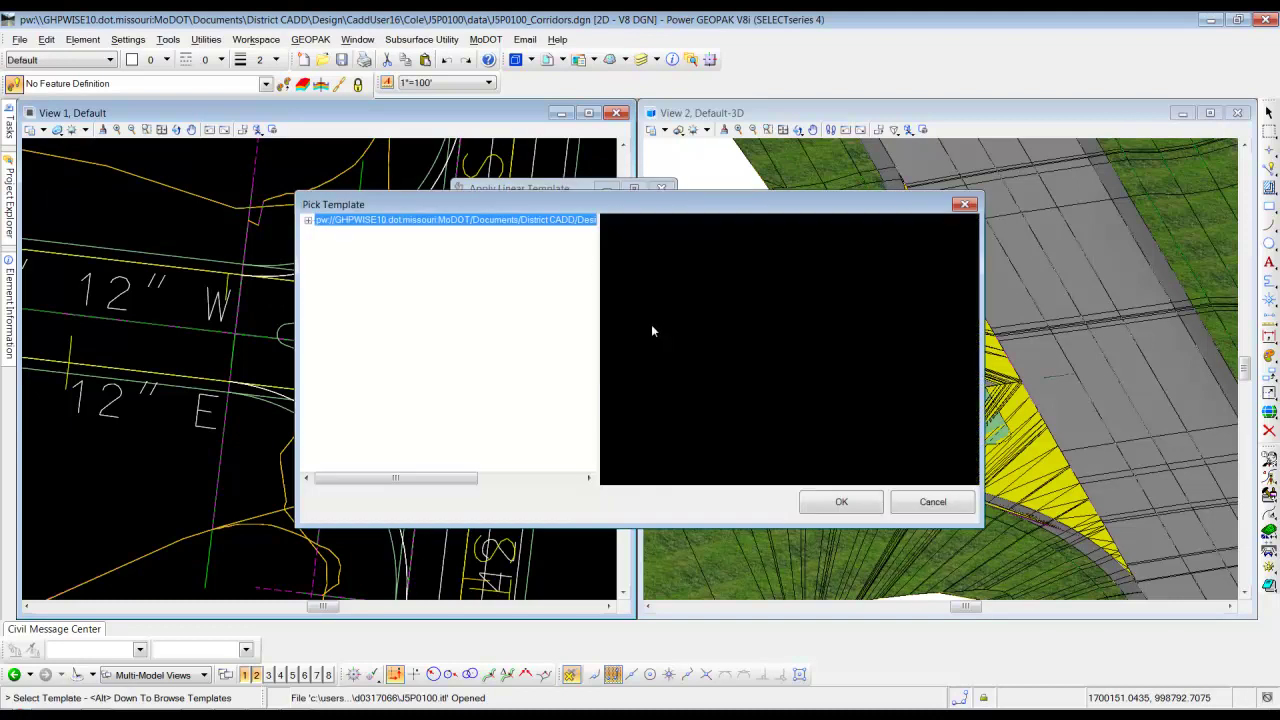
pyautogui.click(308, 220)
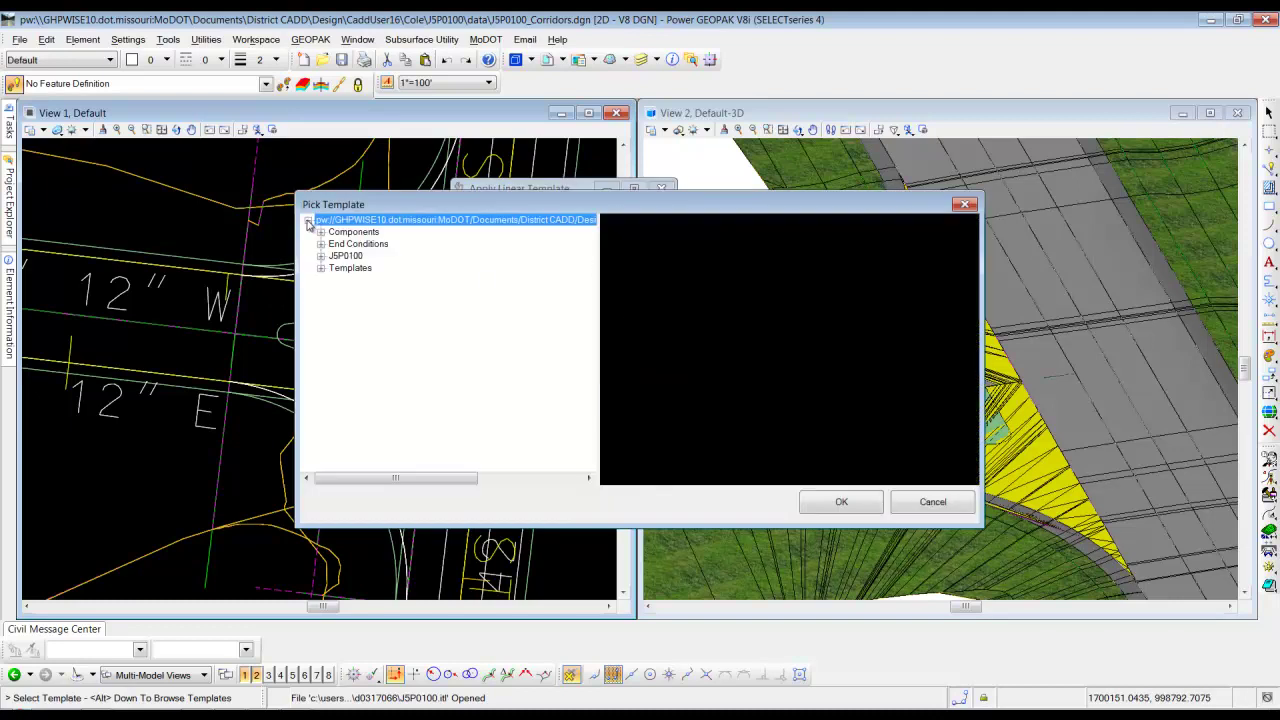
pyautogui.click(320, 256)
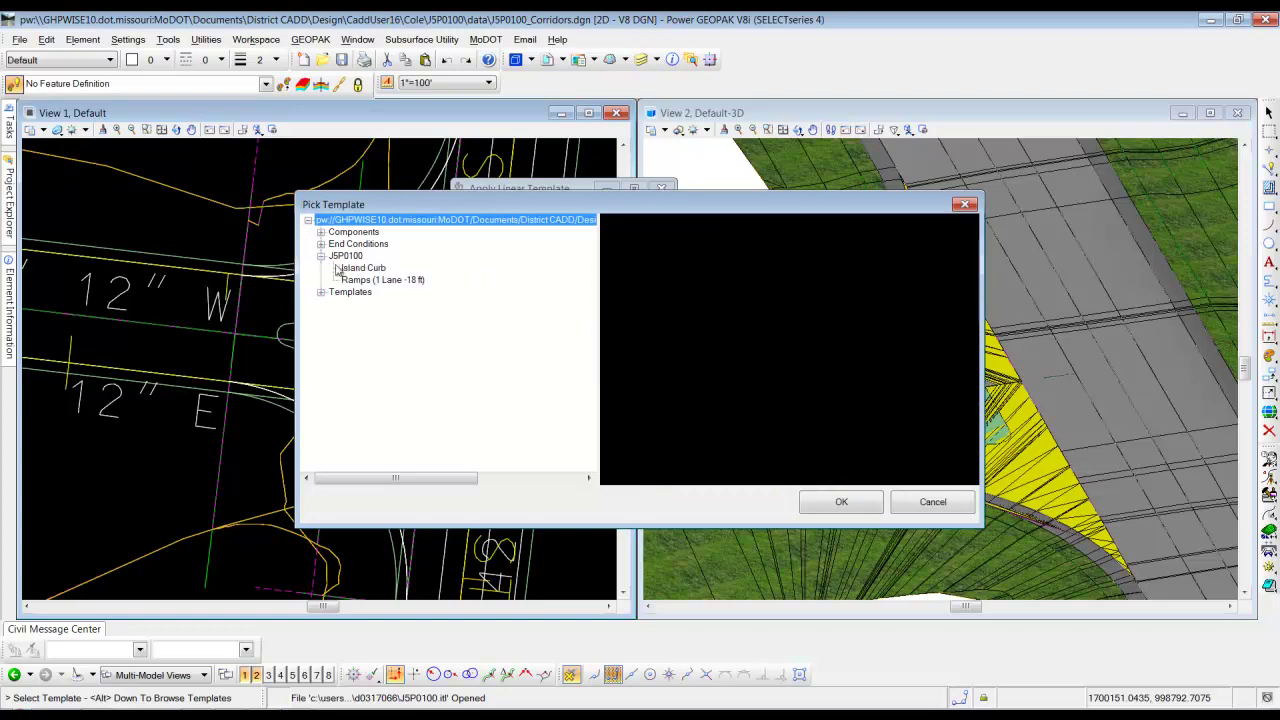
pyautogui.click(365, 268)
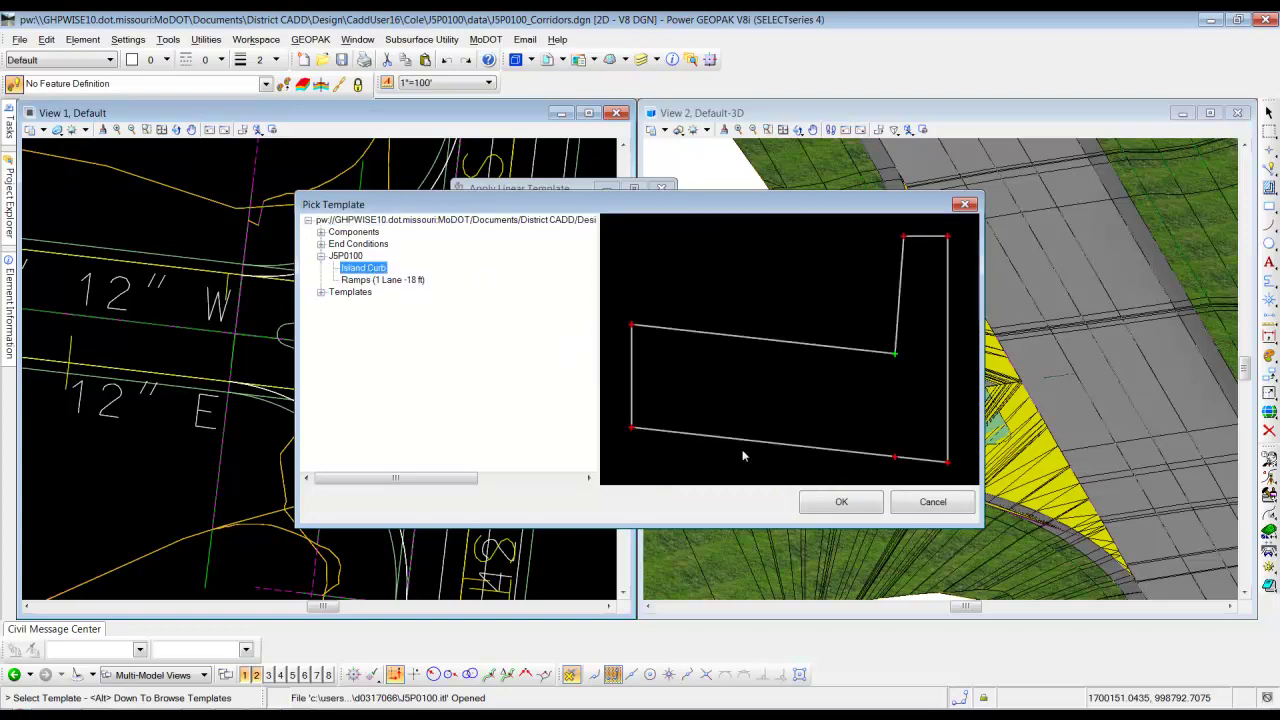
pyautogui.click(841, 503)
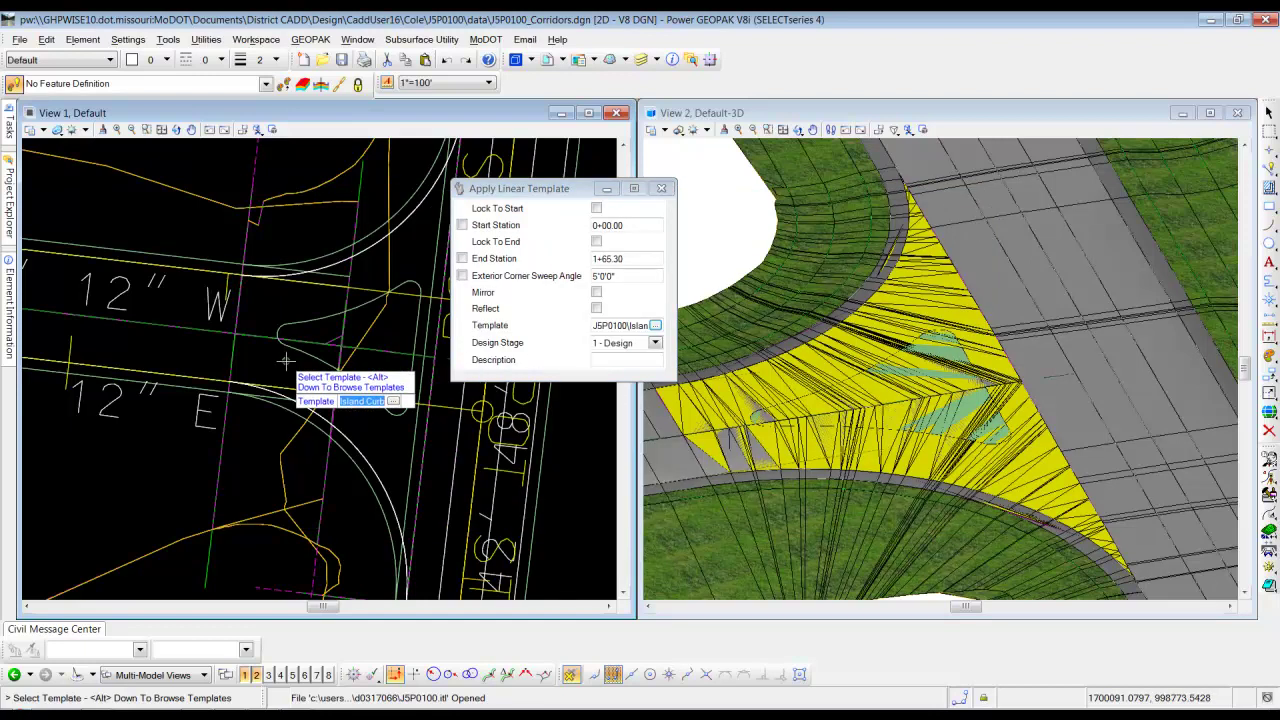
# Step: Use design stage 1 - Design, accept the Island Curb template and lock it to the start and end of the island outline
pyautogui.click(656, 343)
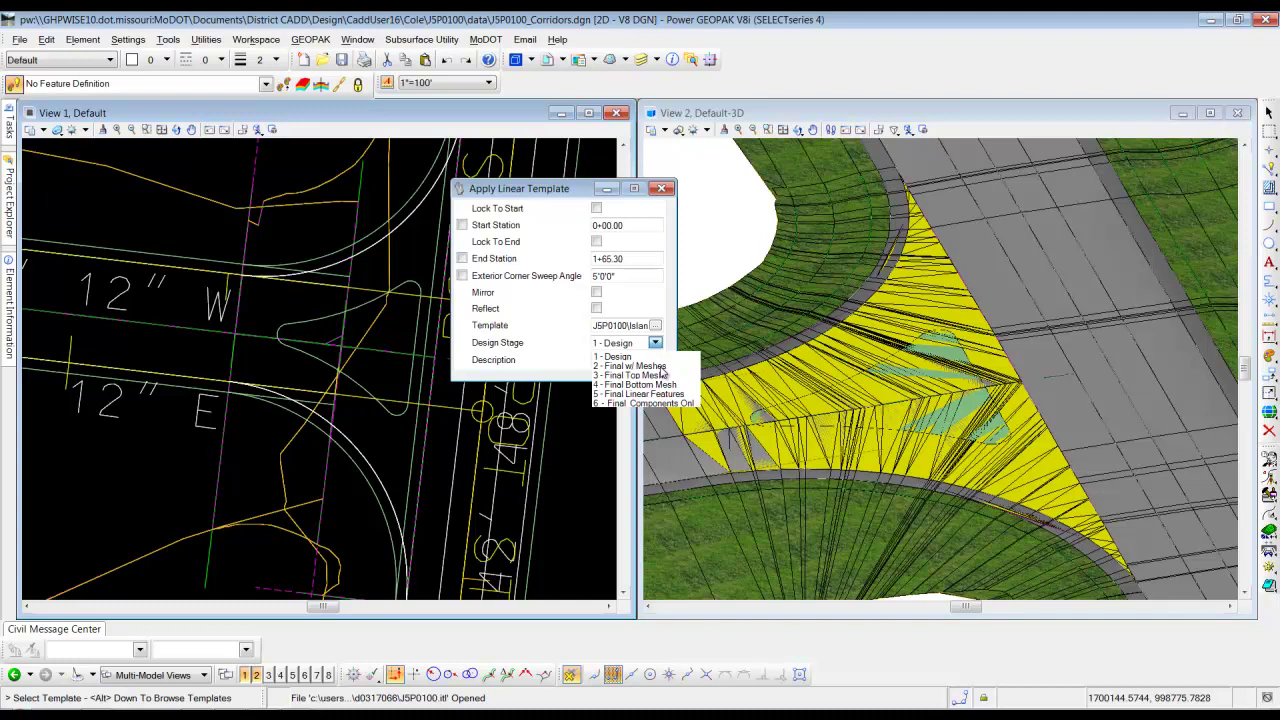
pyautogui.click(655, 356)
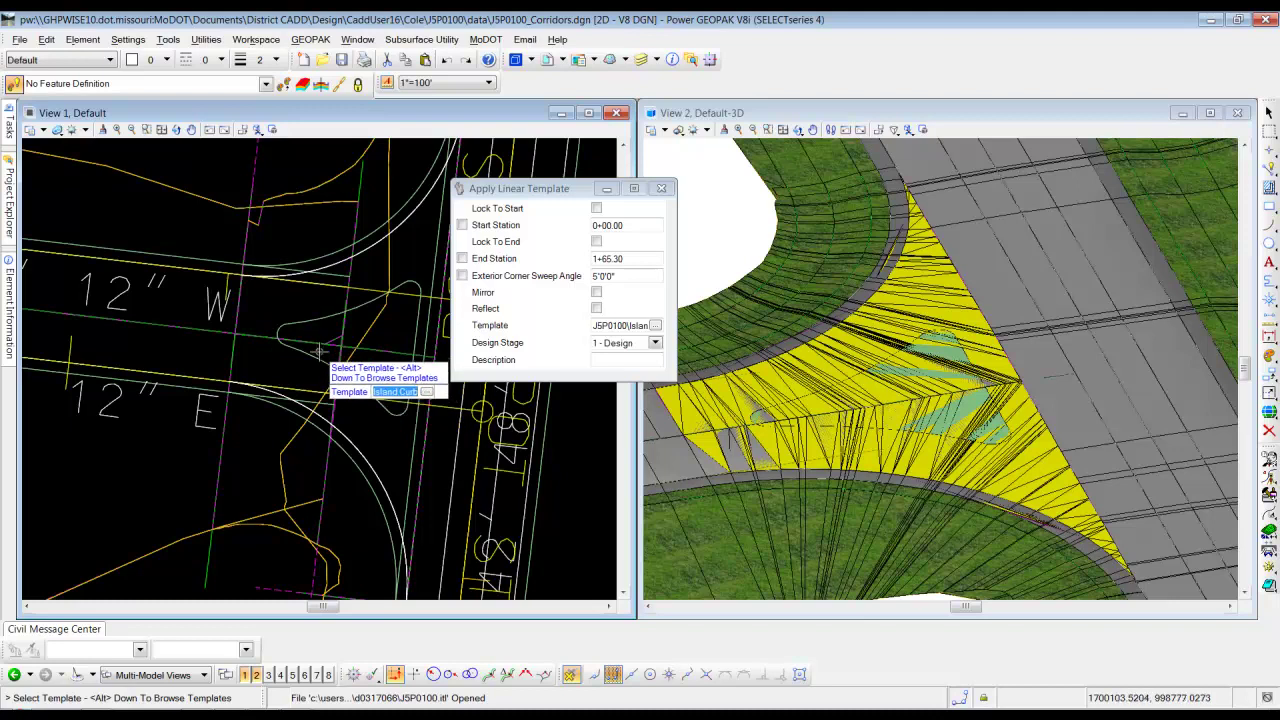
pyautogui.click(162, 344)
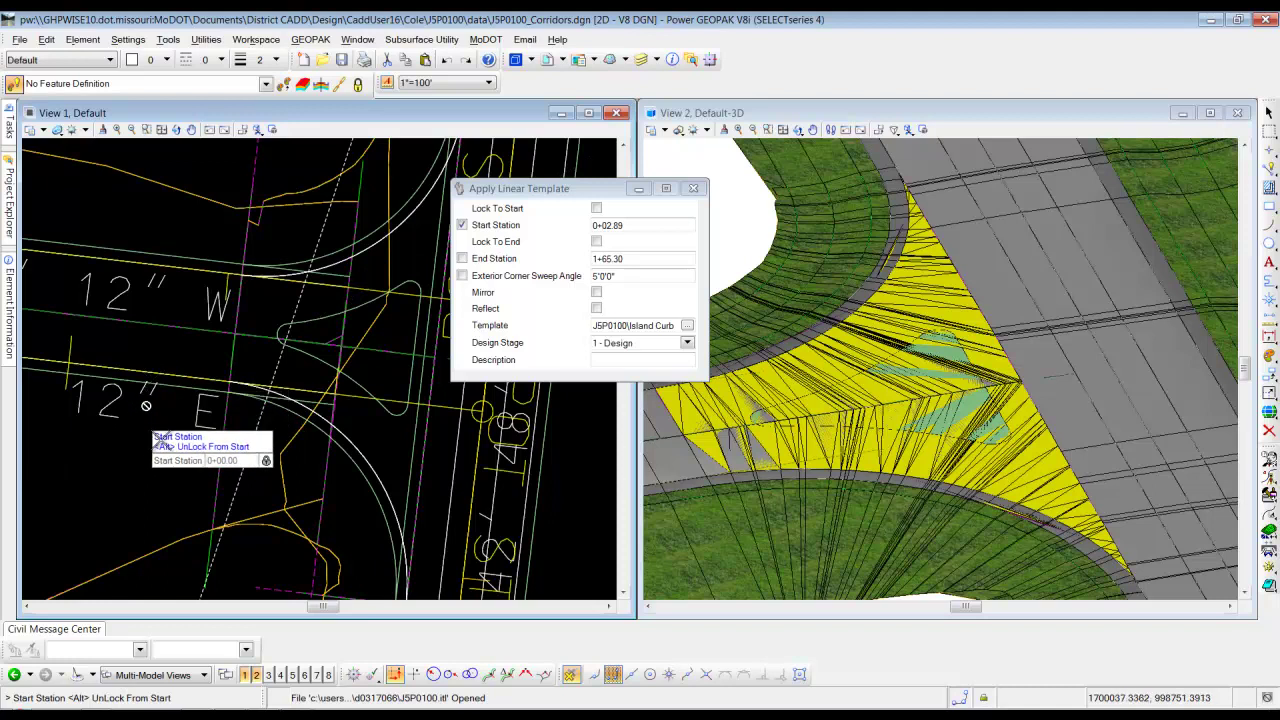
pyautogui.press('alt')
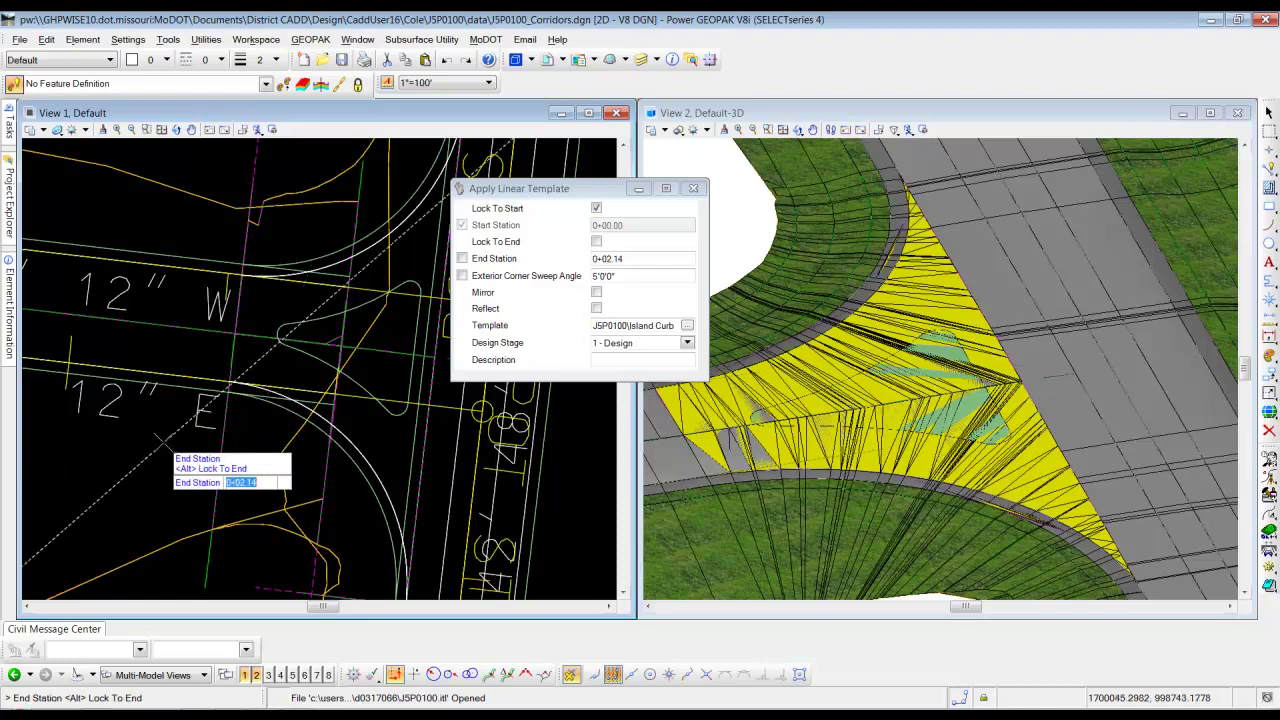
pyautogui.press('alt')
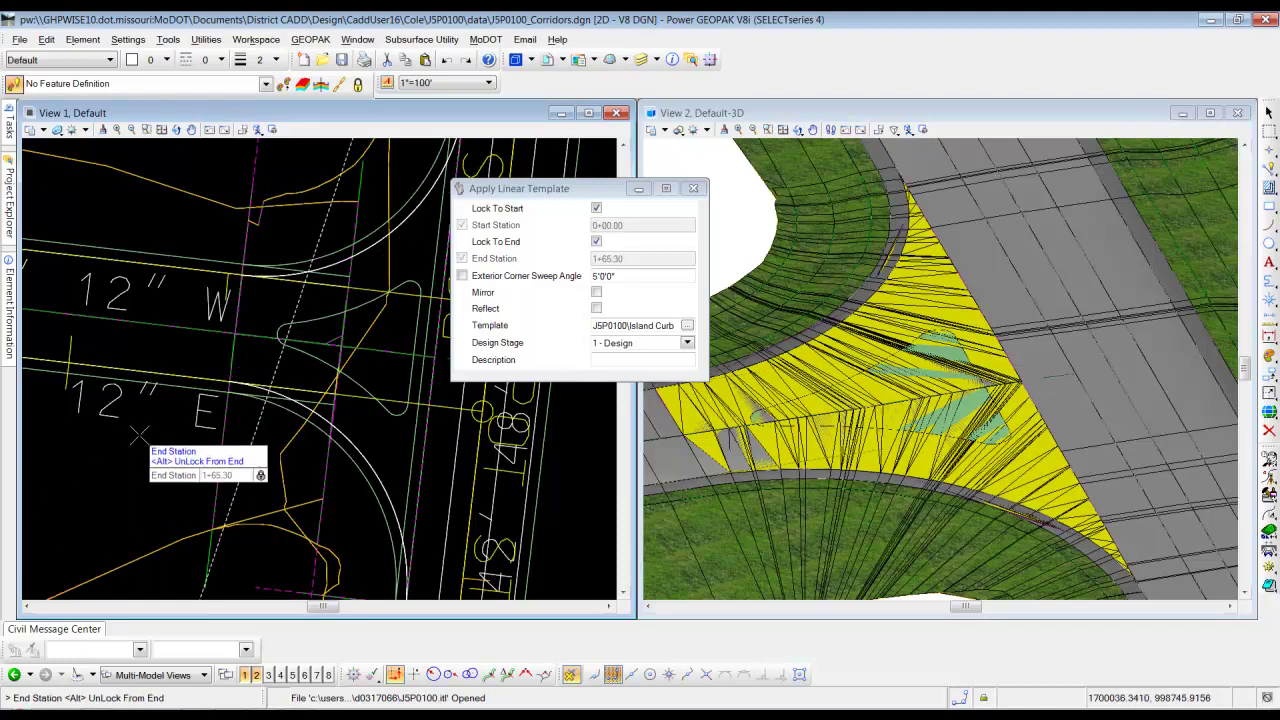
pyautogui.click(134, 434)
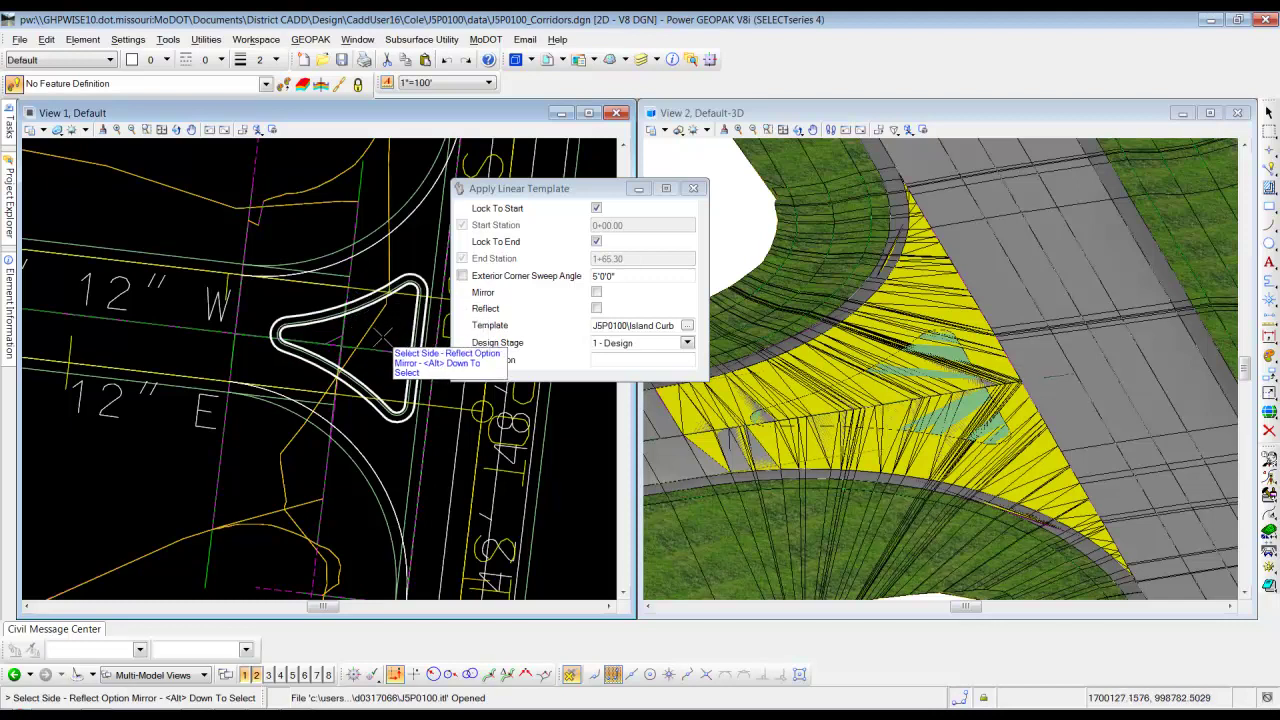
# Step: Place the linear template without mirror or reflect, accepting the 5° exterior corner sweep angle and a blank description
pyautogui.click(383, 338)
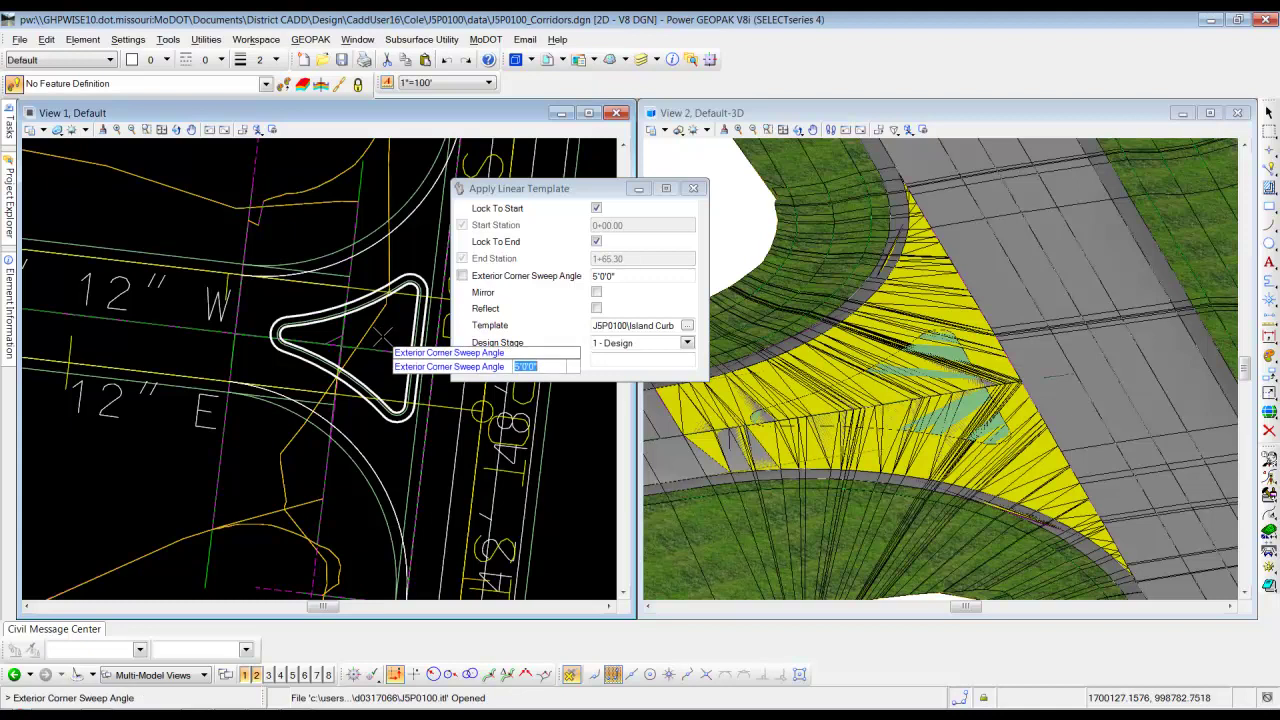
pyautogui.click(383, 335)
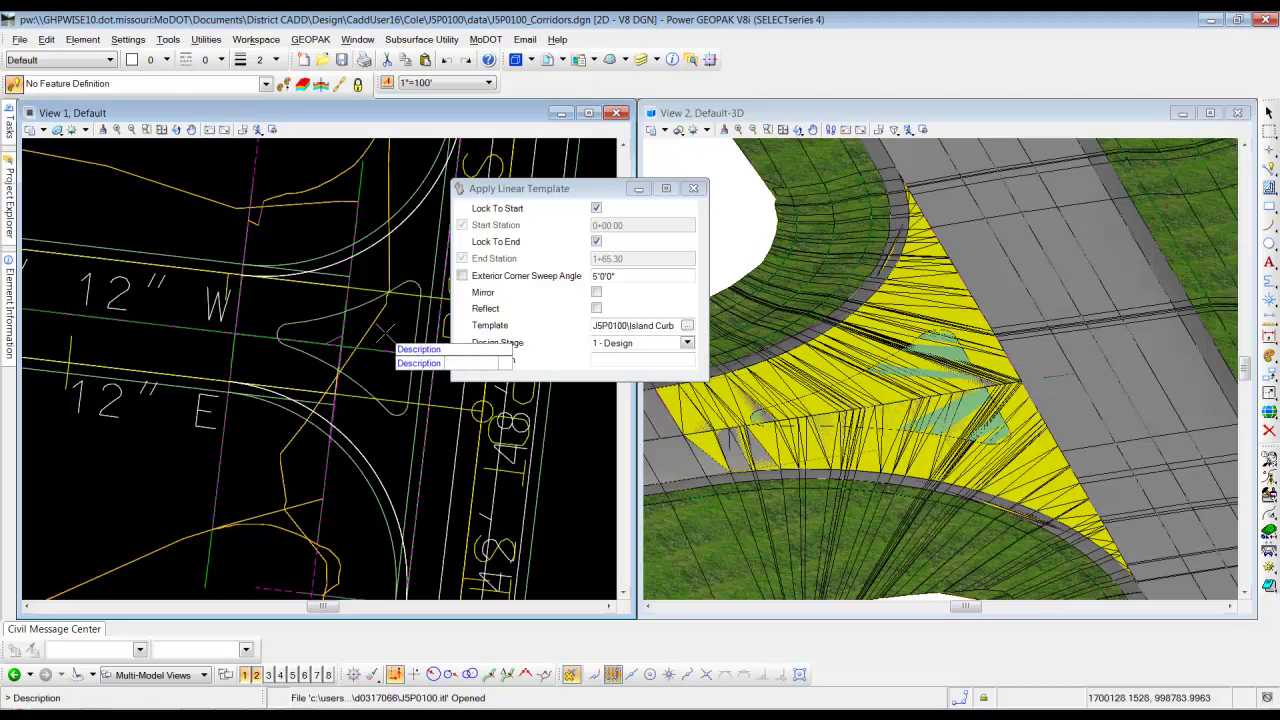
pyautogui.click(384, 334)
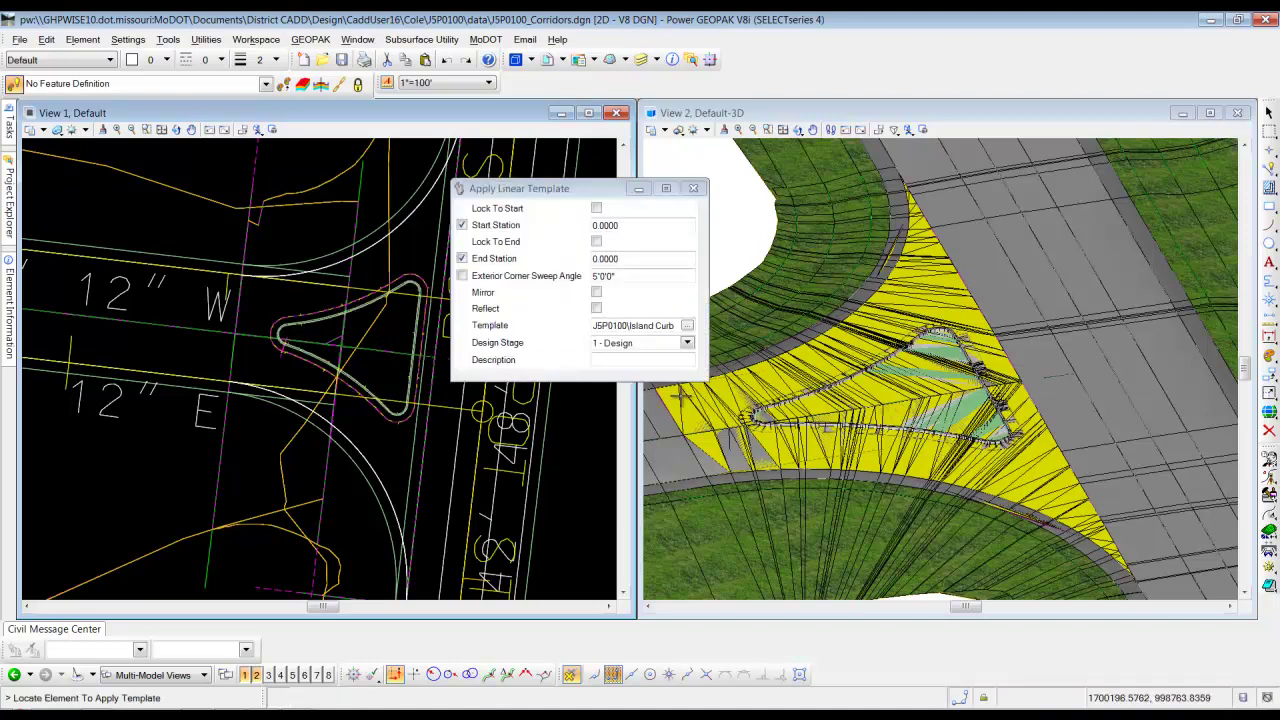
# Step: Examine the applied curb along the sides and corners of the island in the 3D view
pyautogui.scroll(7, 762, 416)
pyautogui.scroll(-2, 774, 421)
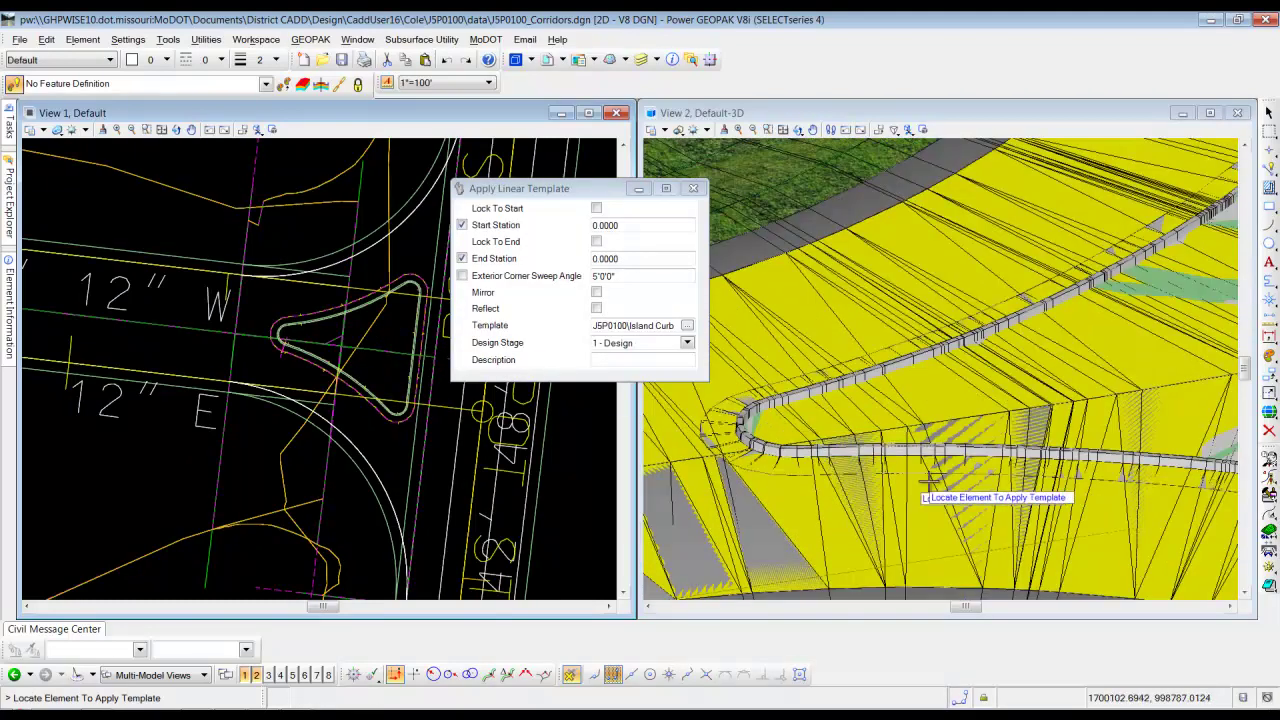
pyautogui.scroll(-2, 968, 481)
pyautogui.moveTo(1190, 486); pyautogui.dragTo(1027, 454, button='middle')
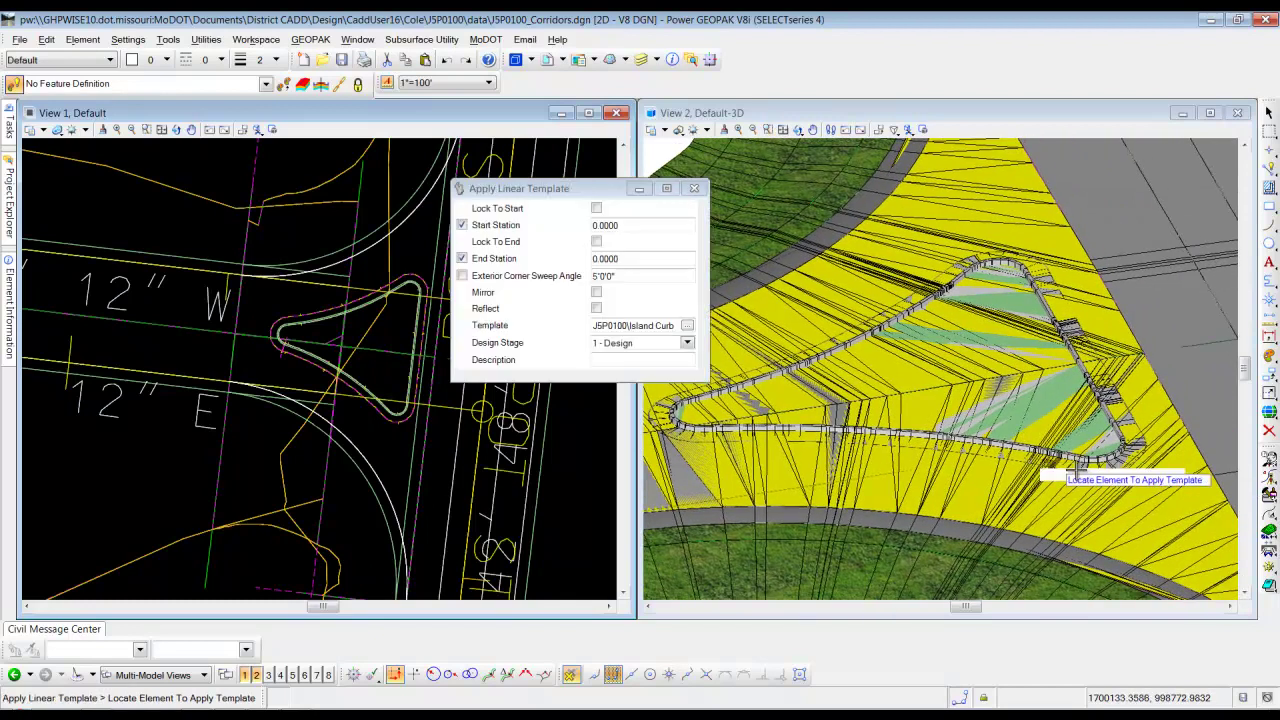
pyautogui.scroll(3, 1060, 500)
pyautogui.scroll(-4, 1000, 470)
pyautogui.moveTo(828, 416); pyautogui.dragTo(968, 418, button='middle')
pyautogui.scroll(3, 811, 414)
pyautogui.scroll(-3, 811, 414)
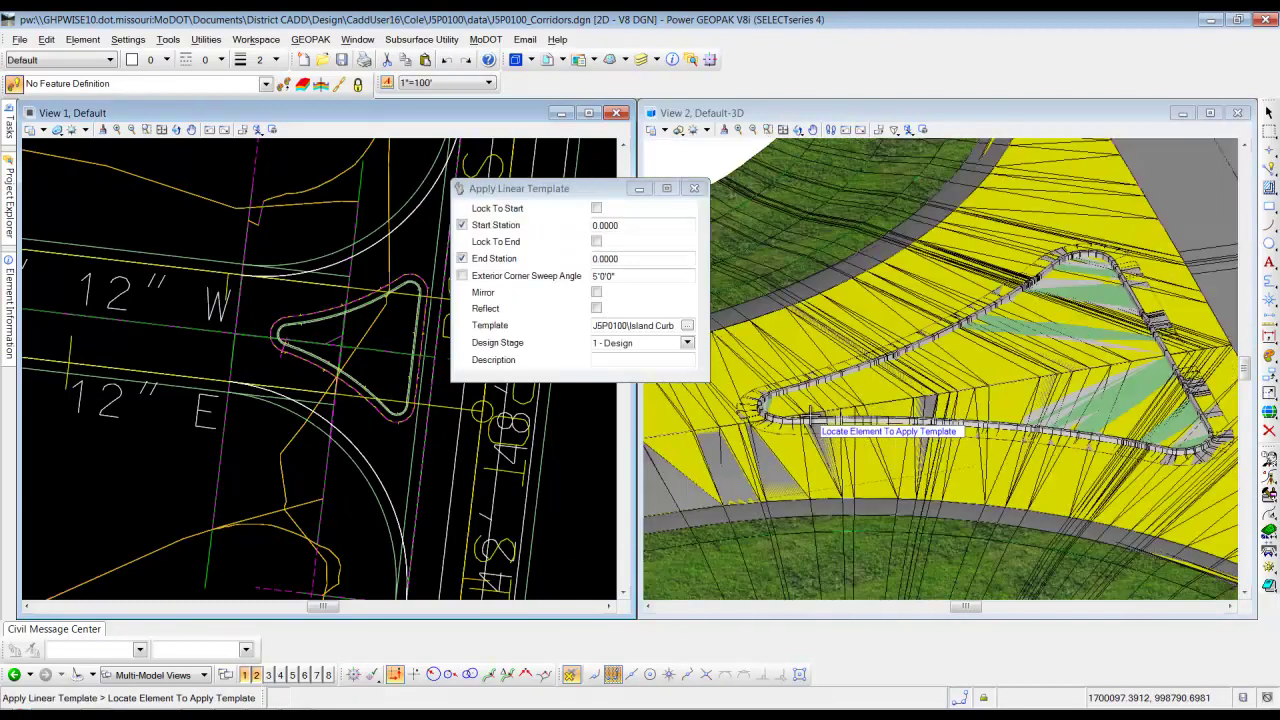
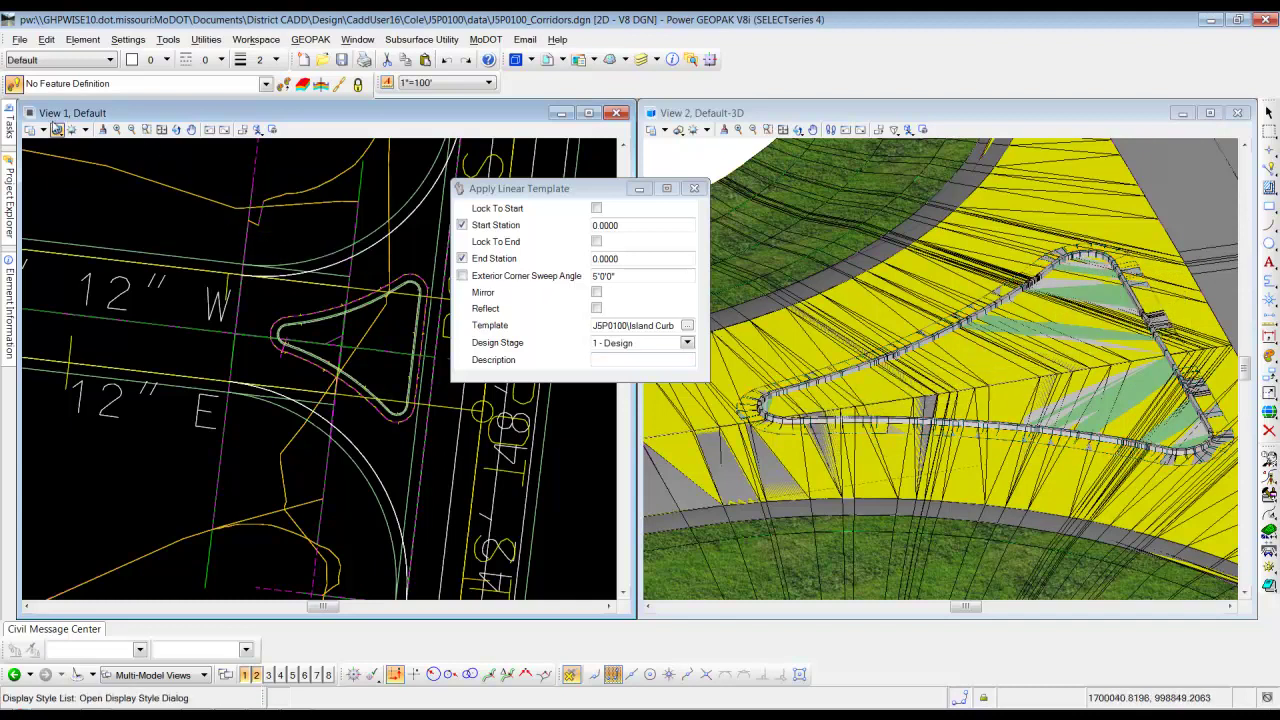
# Step: Start Create Terrain Model from elements in View 2, with feature type Boundary and a maximum side length of 10
pyautogui.moveTo(7, 128)
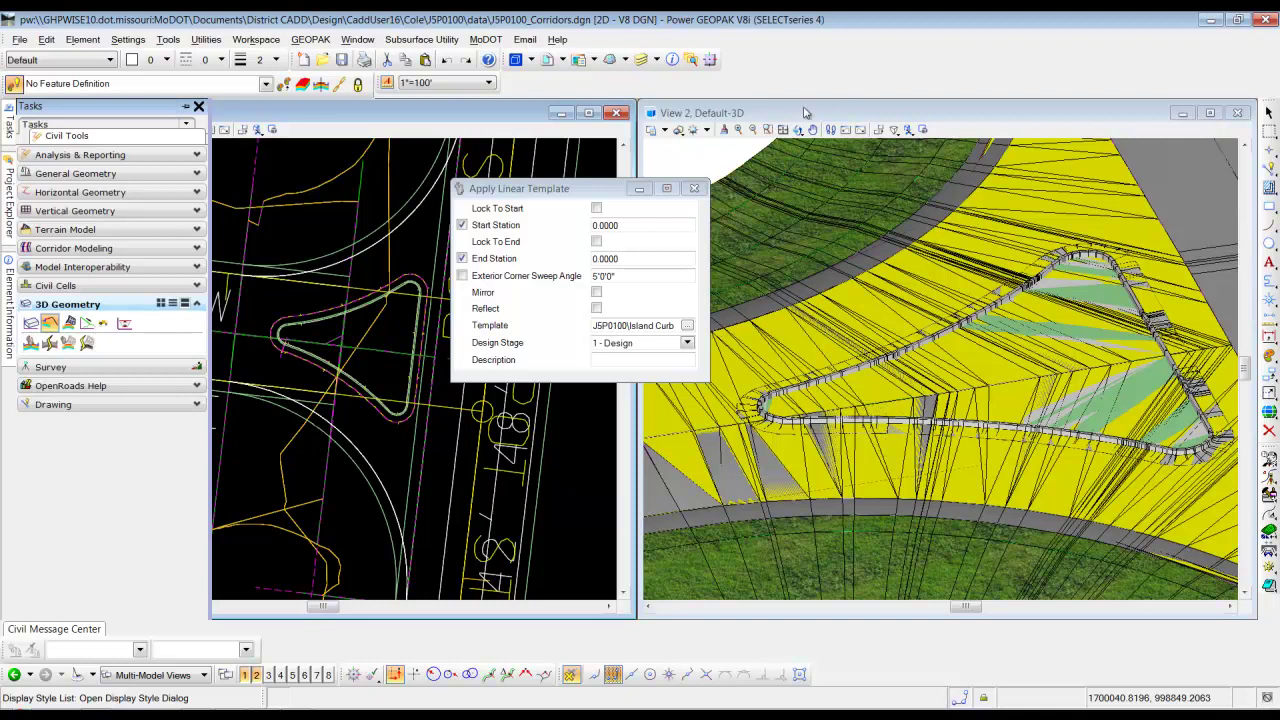
pyautogui.click(765, 113)
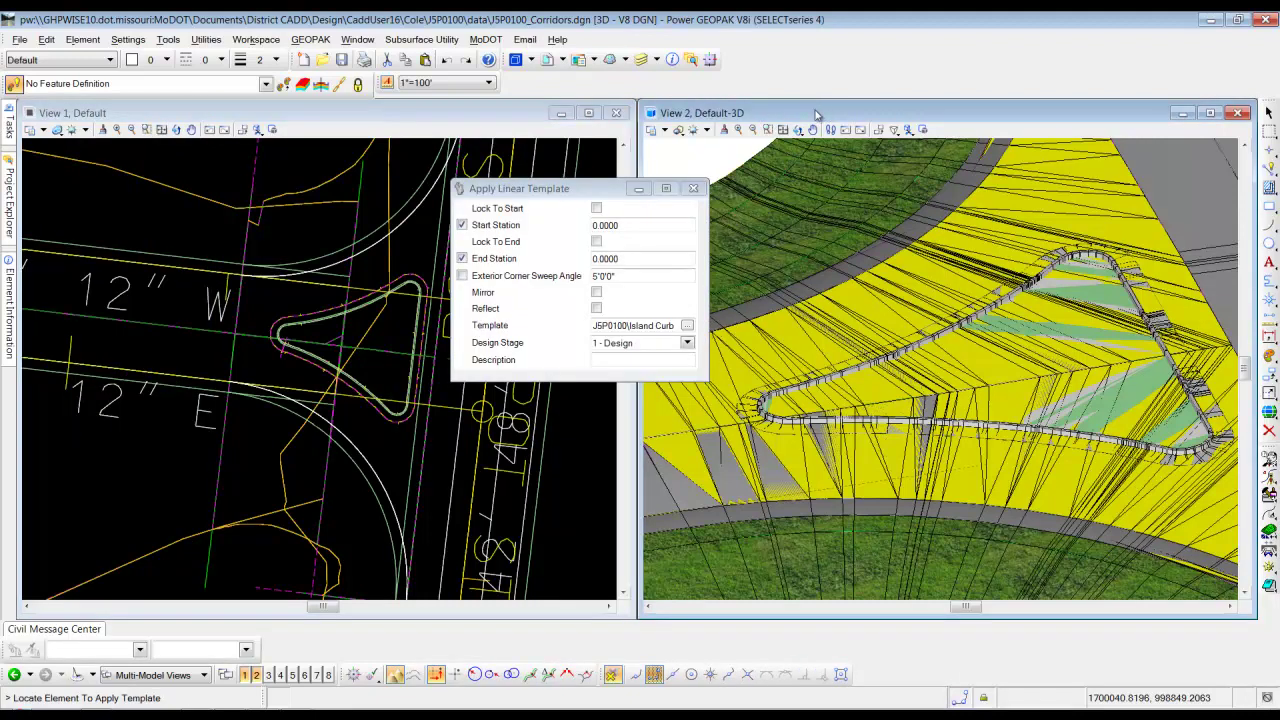
pyautogui.moveTo(10, 122)
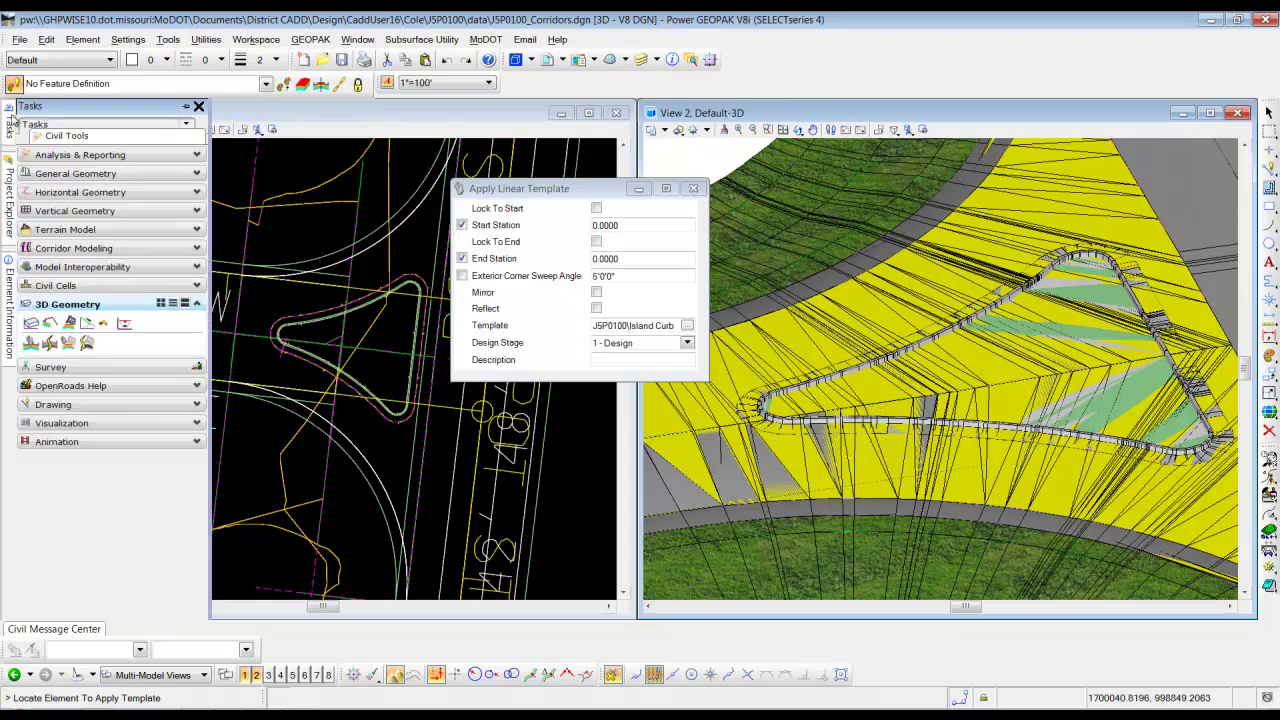
pyautogui.click(98, 231)
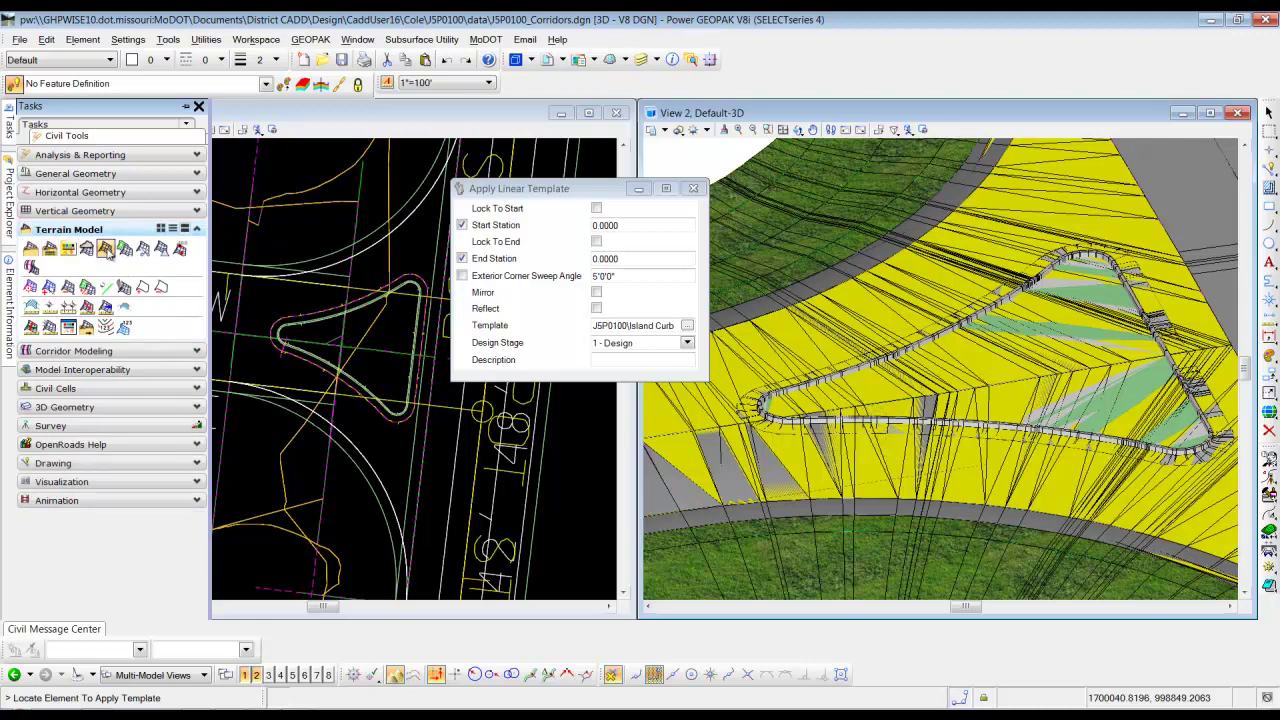
pyautogui.click(105, 250)
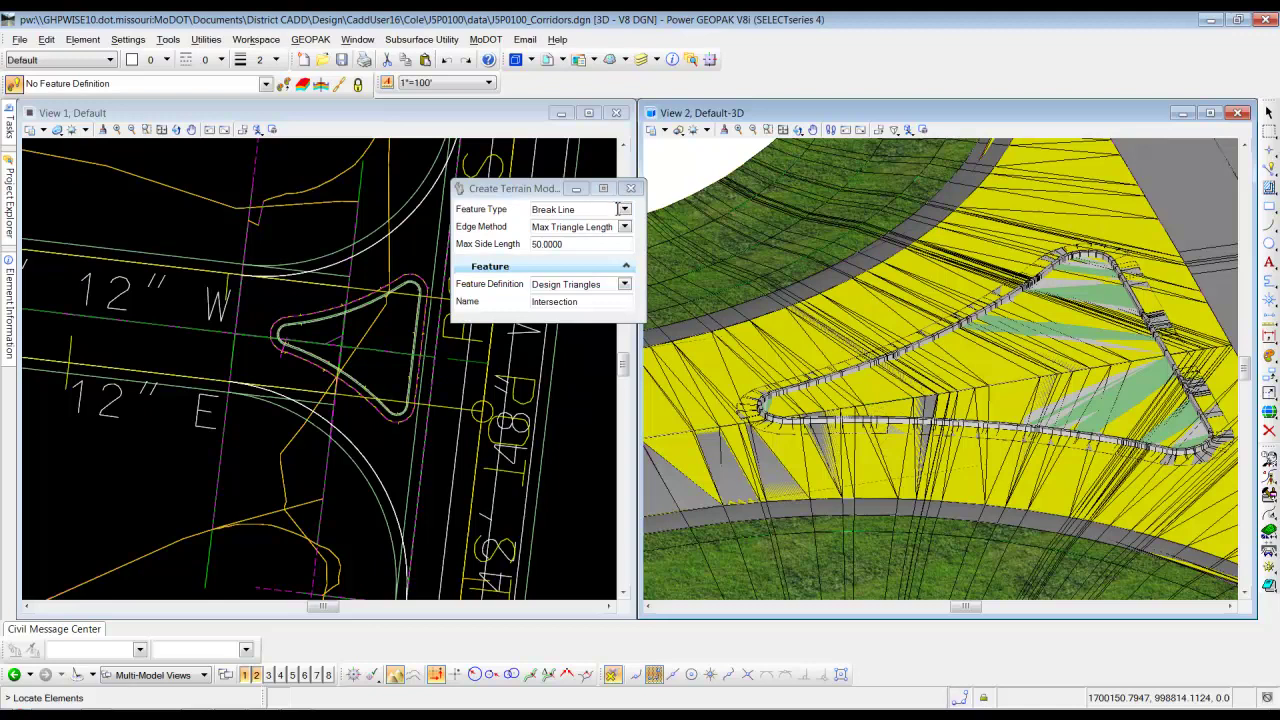
pyautogui.click(624, 209)
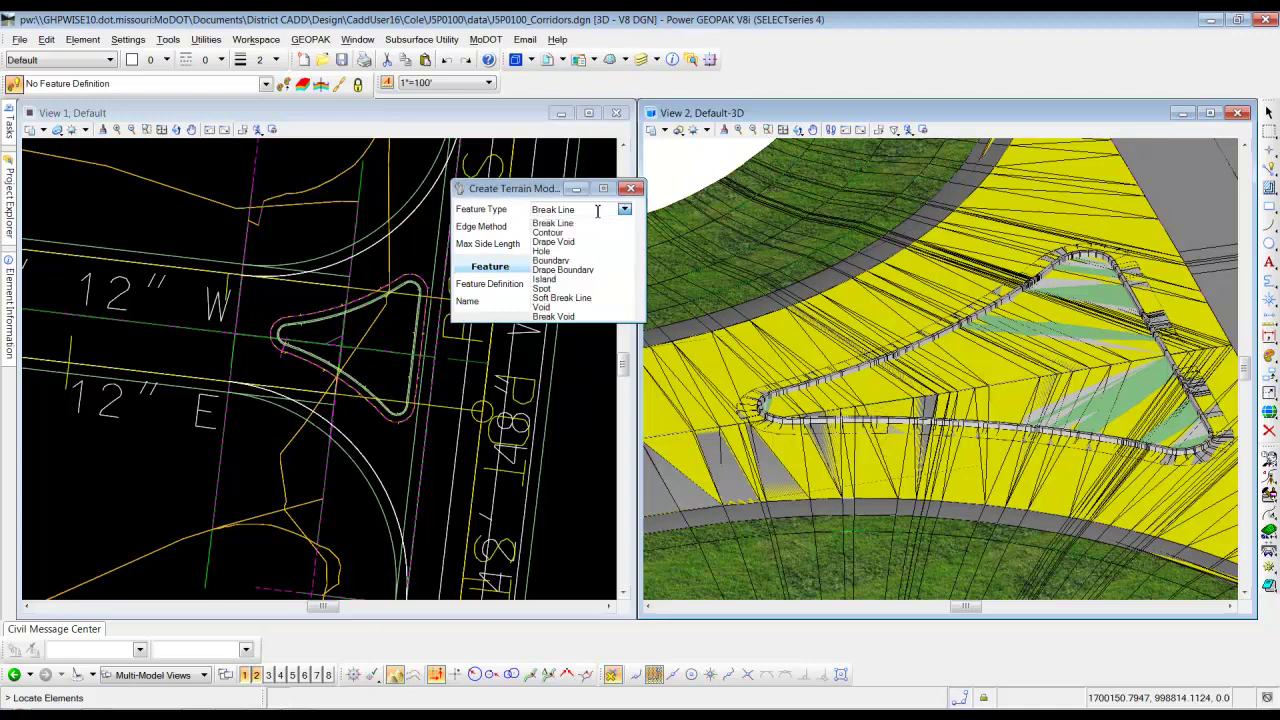
pyautogui.click(558, 262)
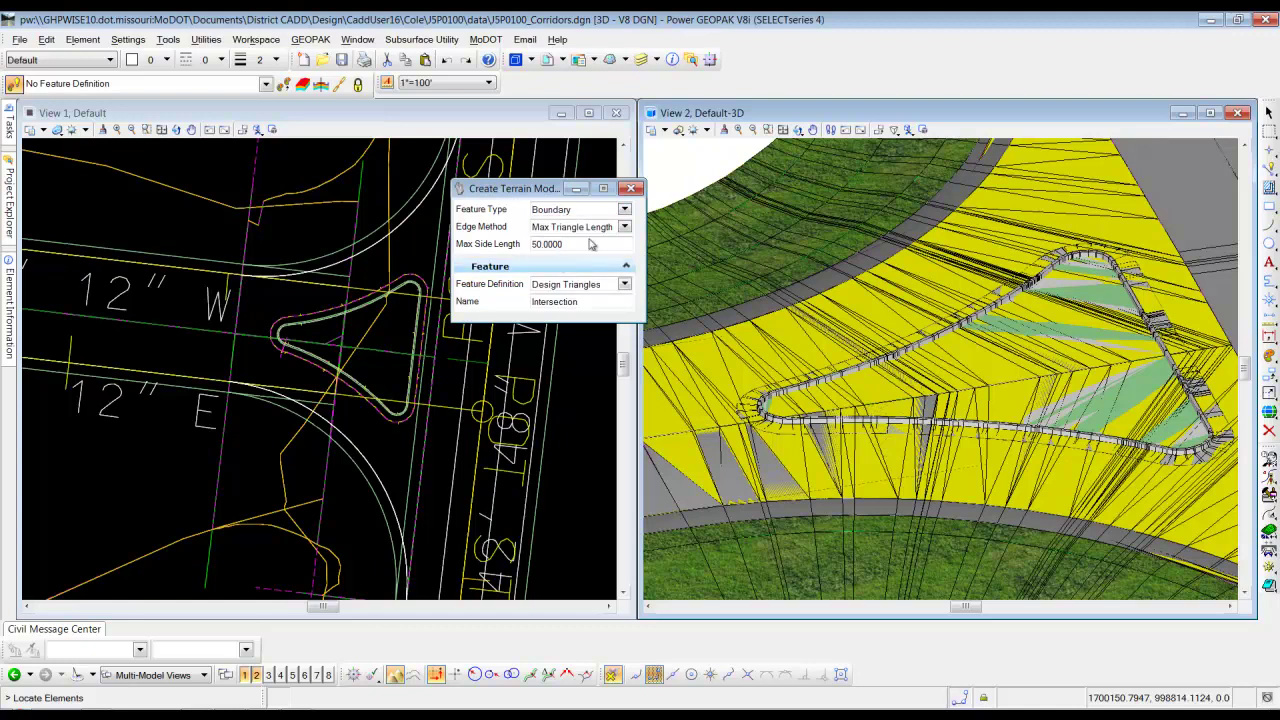
pyautogui.moveTo(573, 244); pyautogui.dragTo(530, 244)
pyautogui.write('10')
# Step: Assign the Design Grassy Area feature definition to the terrain model and name it Island Grassy Area
pyautogui.click(623, 286)
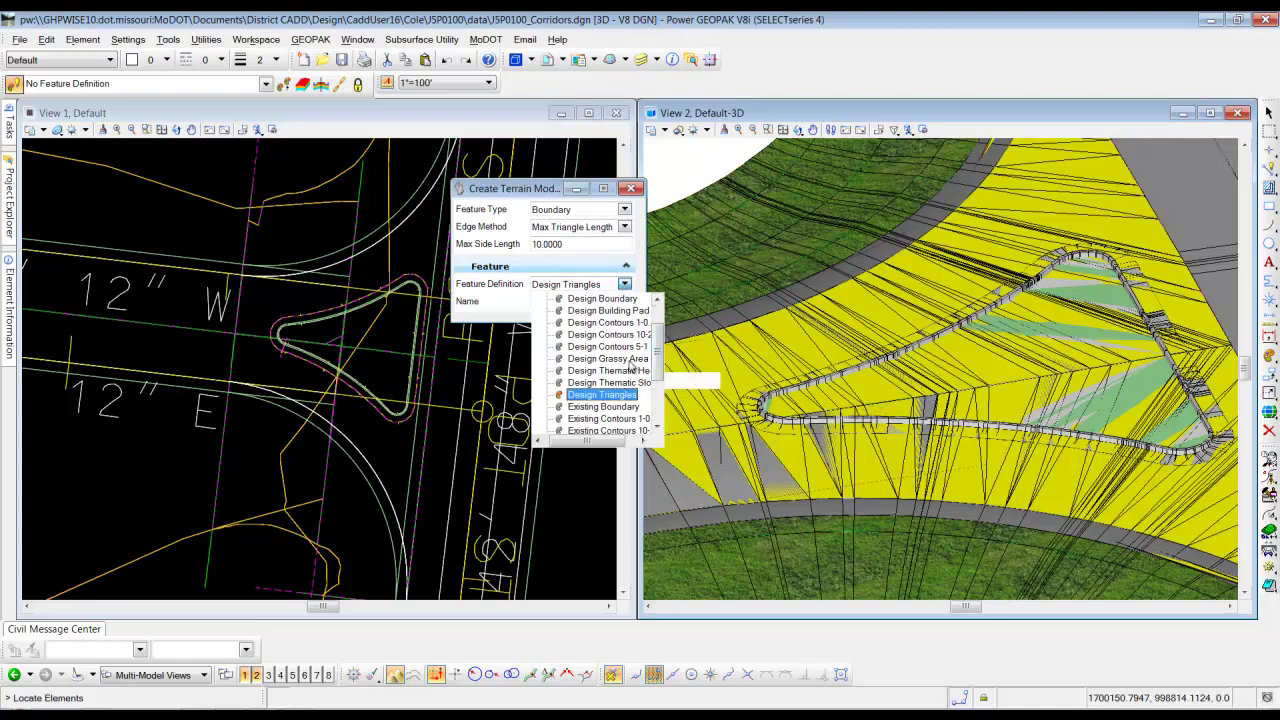
pyautogui.click(637, 359)
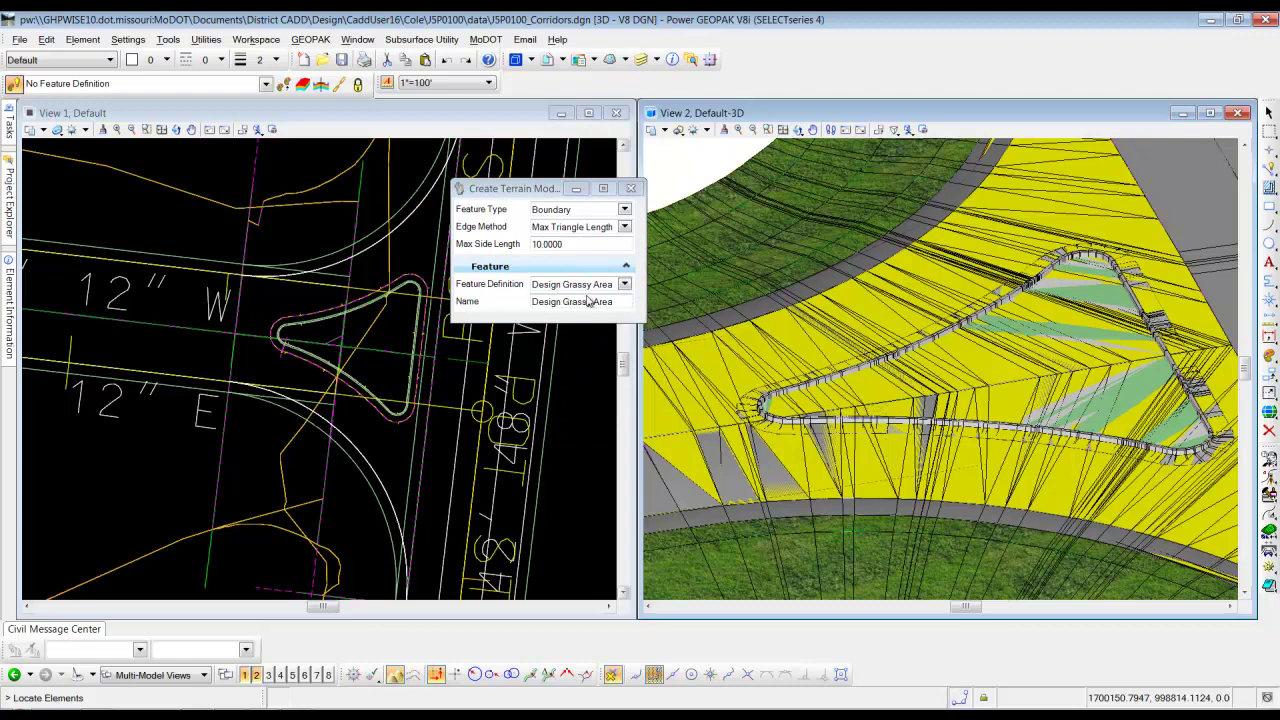
pyautogui.click(615, 304)
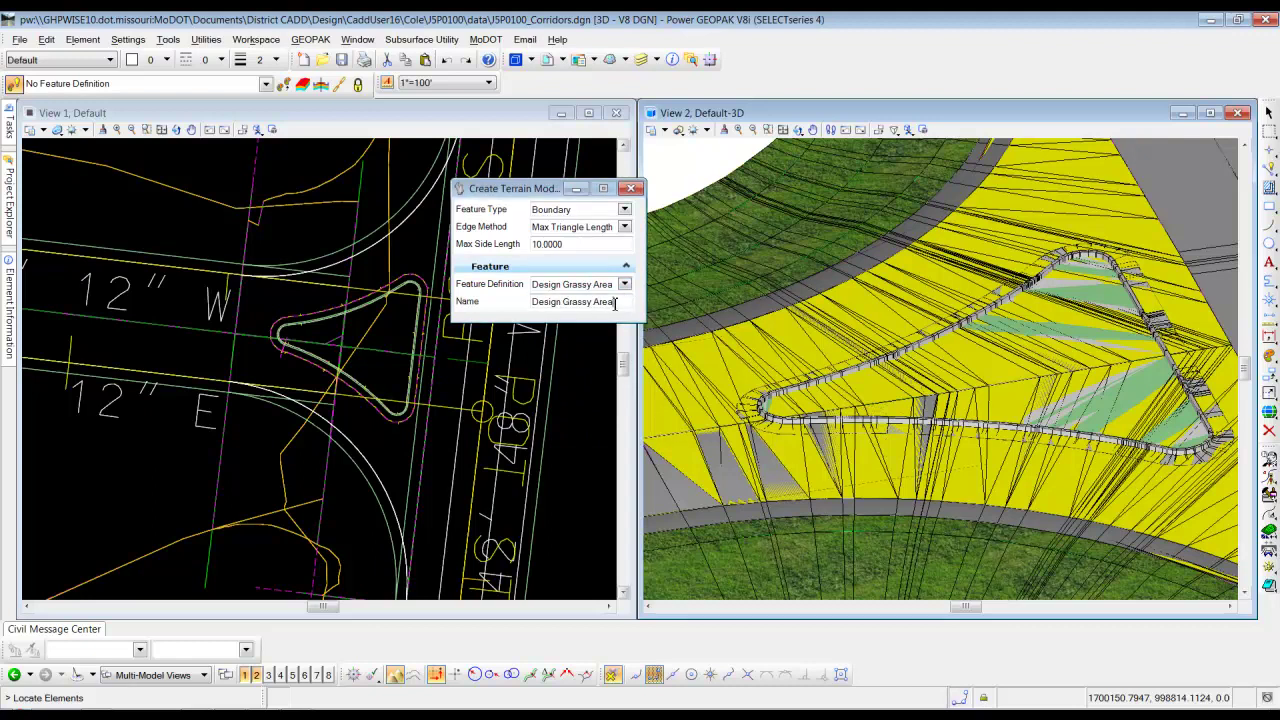
pyautogui.moveTo(564, 309); pyautogui.dragTo(510, 309)
pyautogui.press('Delete')
pyautogui.write('Island')
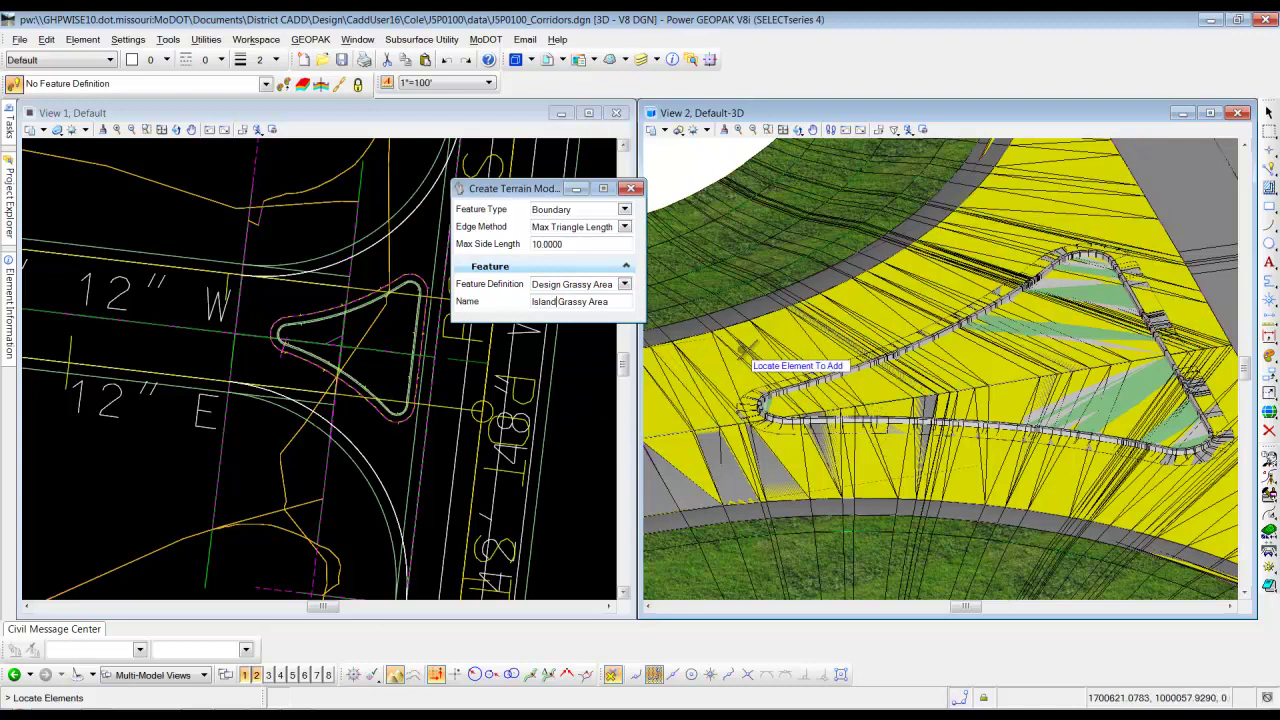
# Step: Create the Island Grassy Area terrain model from the Curb_Surf_Back line of the island curb, accepting the Boundary and Max Triangle Length settings
pyautogui.scroll(5, 865, 374)
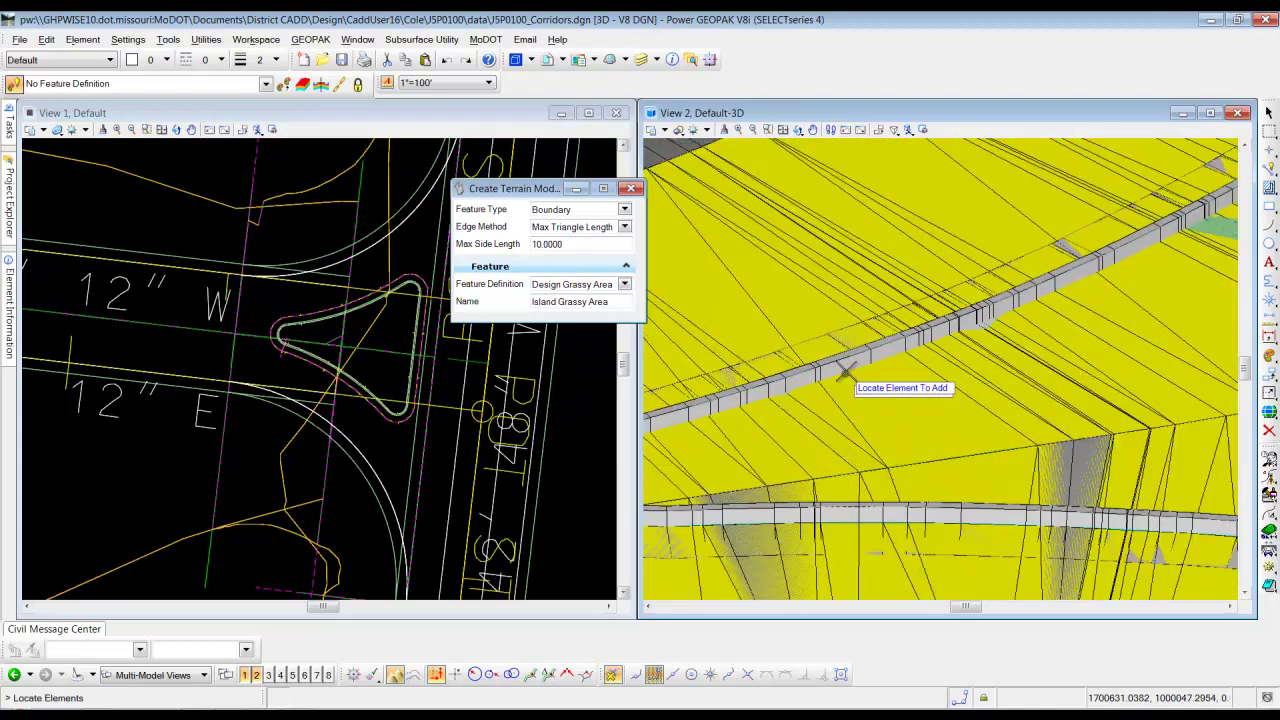
pyautogui.scroll(2, 845, 360)
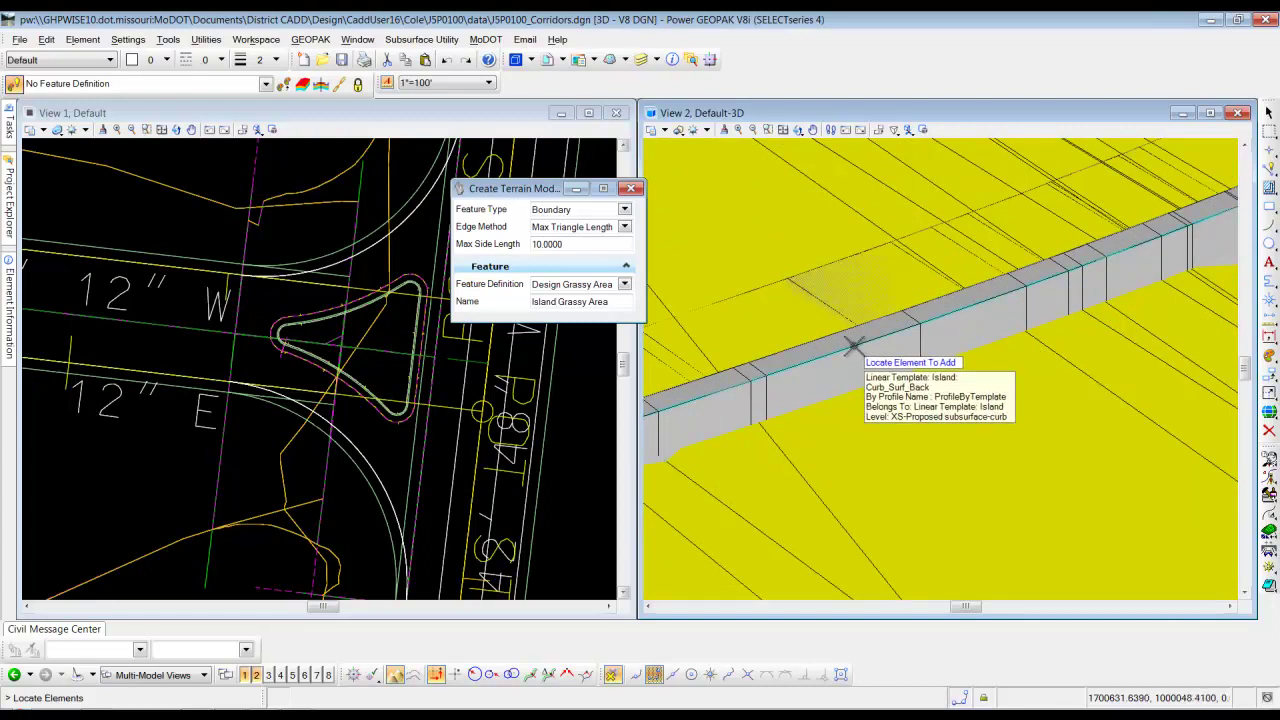
pyautogui.click(853, 346)
pyautogui.scroll(-3, 856, 350)
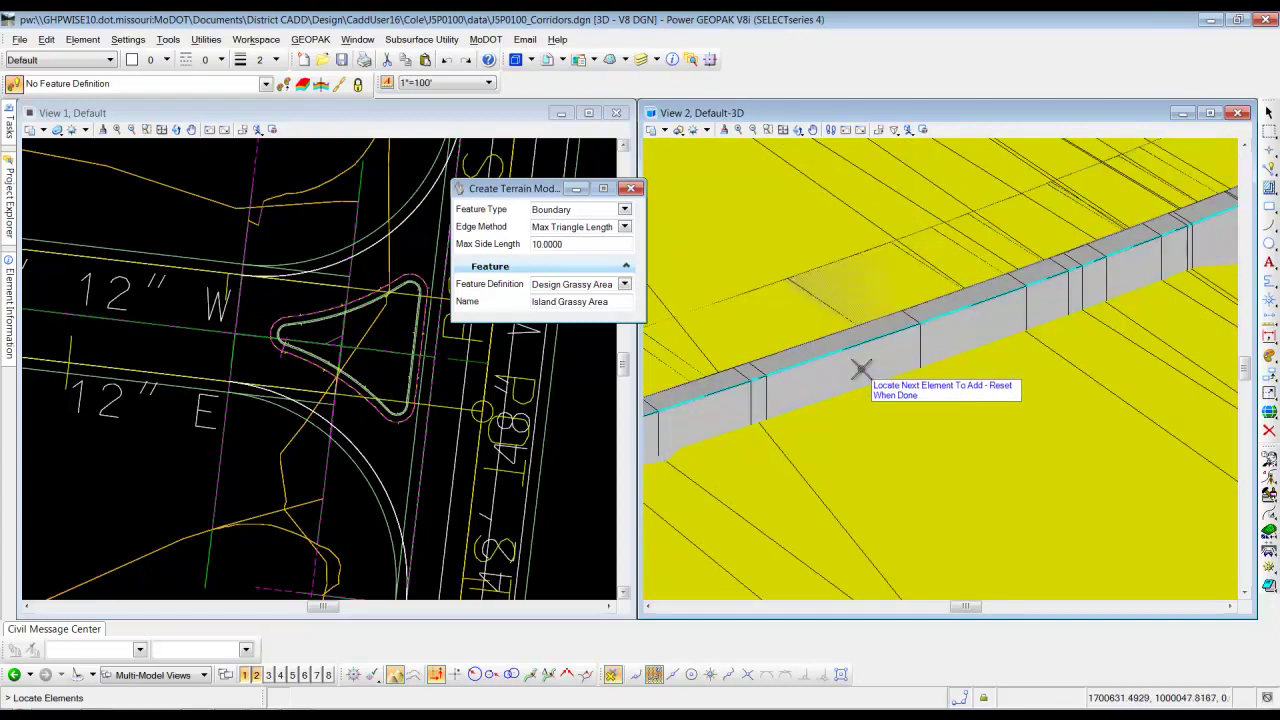
pyautogui.scroll(-5, 860, 370)
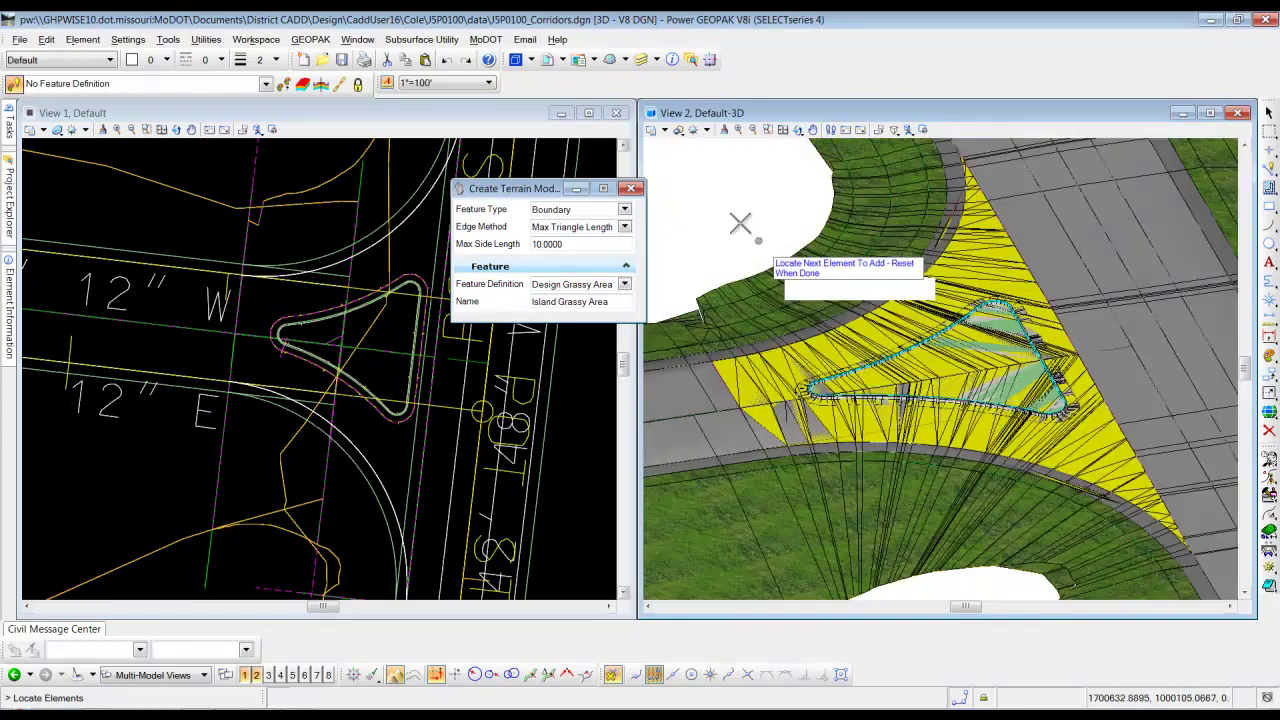
pyautogui.rightClick(741, 201)
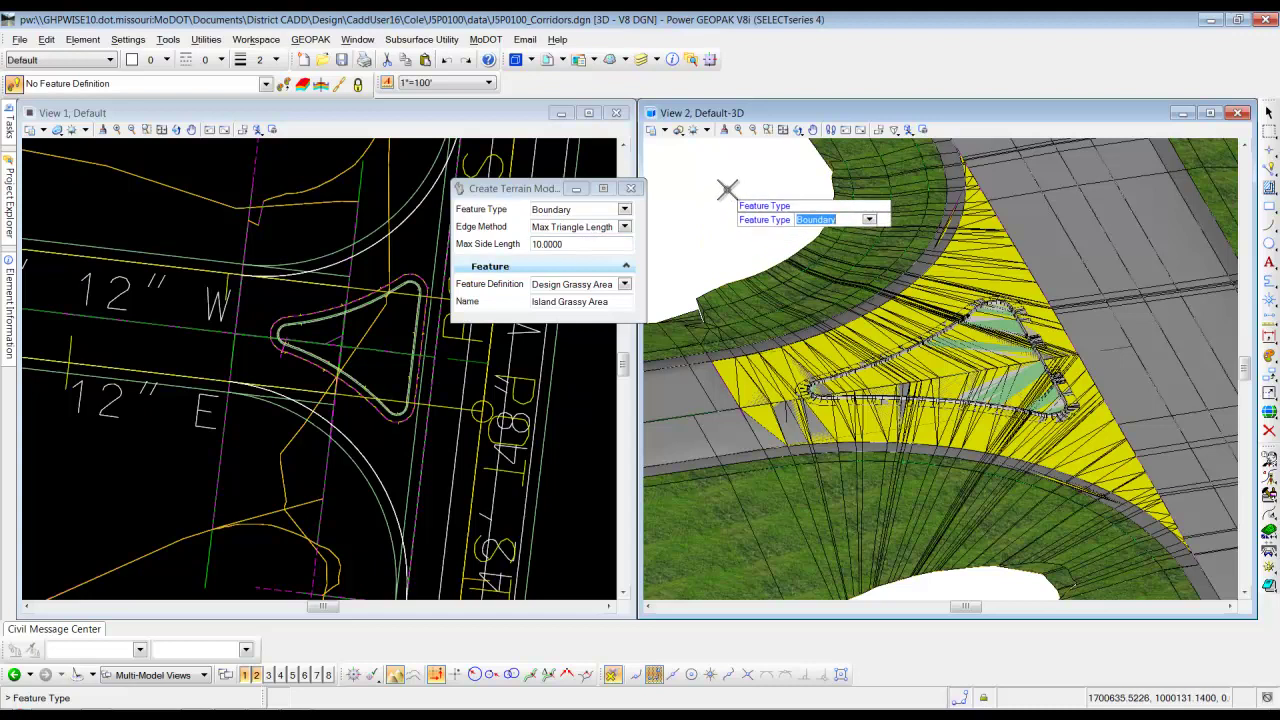
pyautogui.click(692, 178)
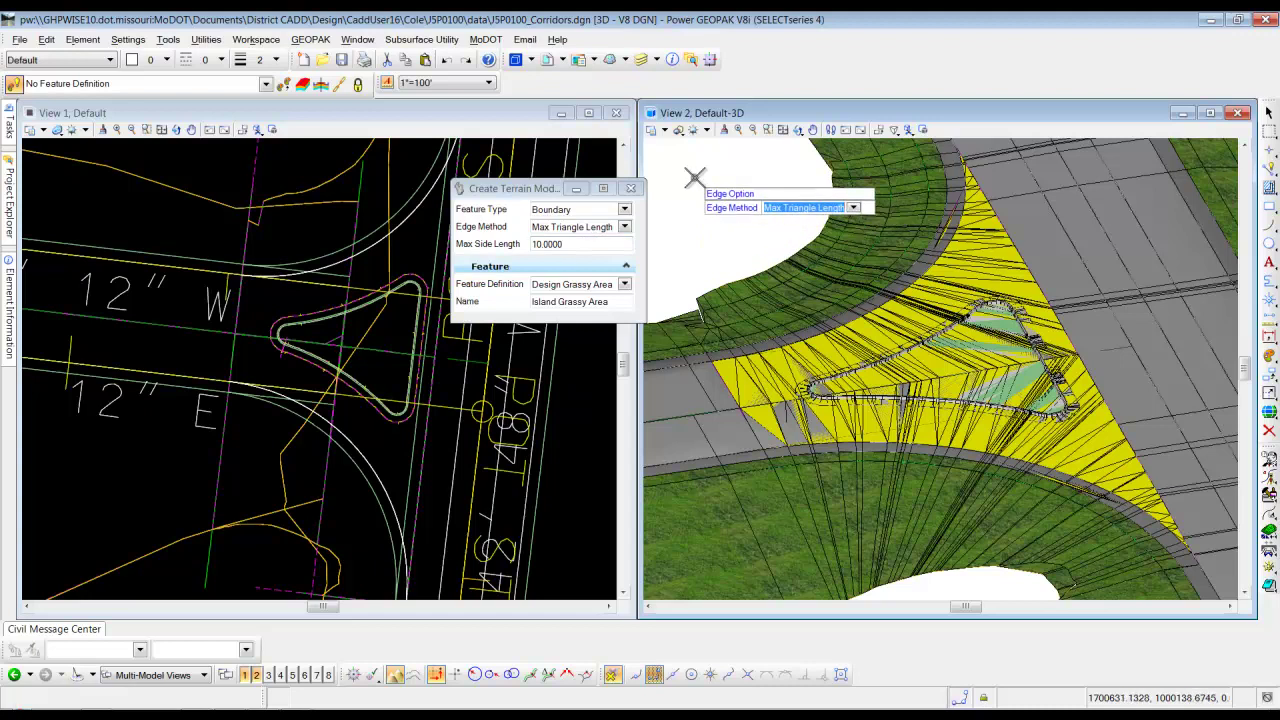
pyautogui.click(693, 178)
pyautogui.click(708, 172)
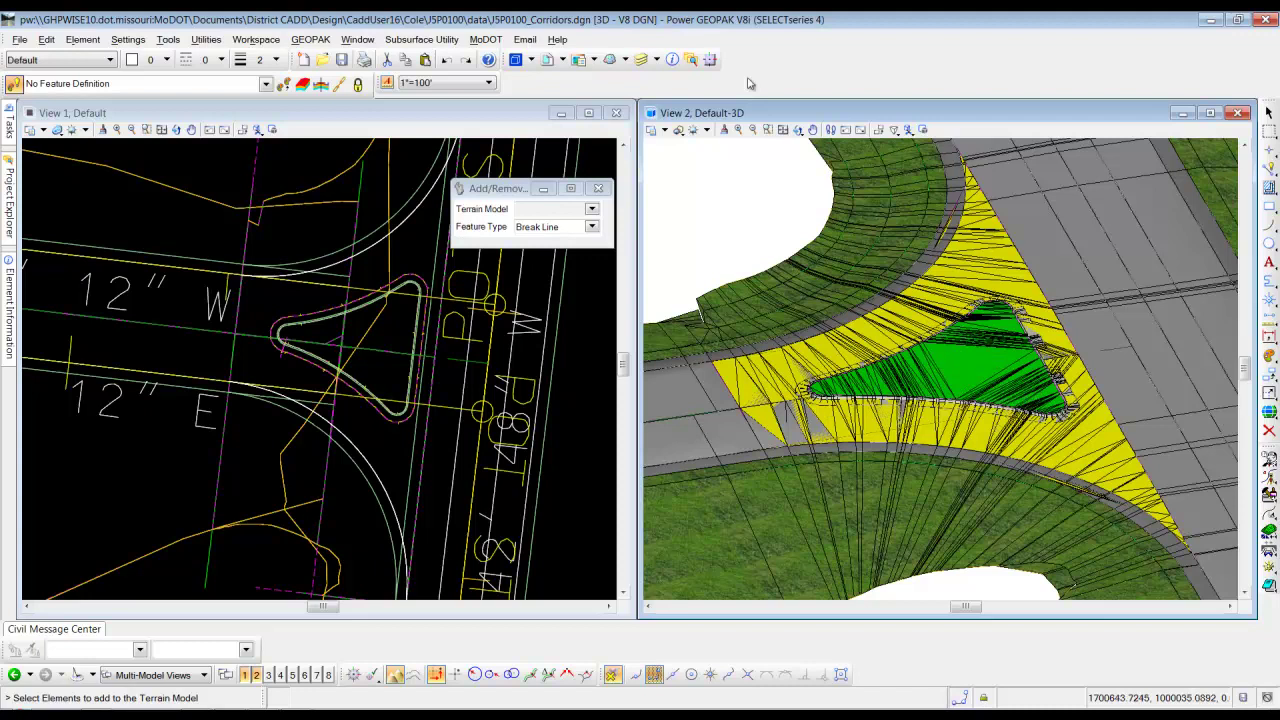
# Step: Rotate the 3D view dynamically to examine the grassy island surface and its curb from another side
pyautogui.click(798, 129)
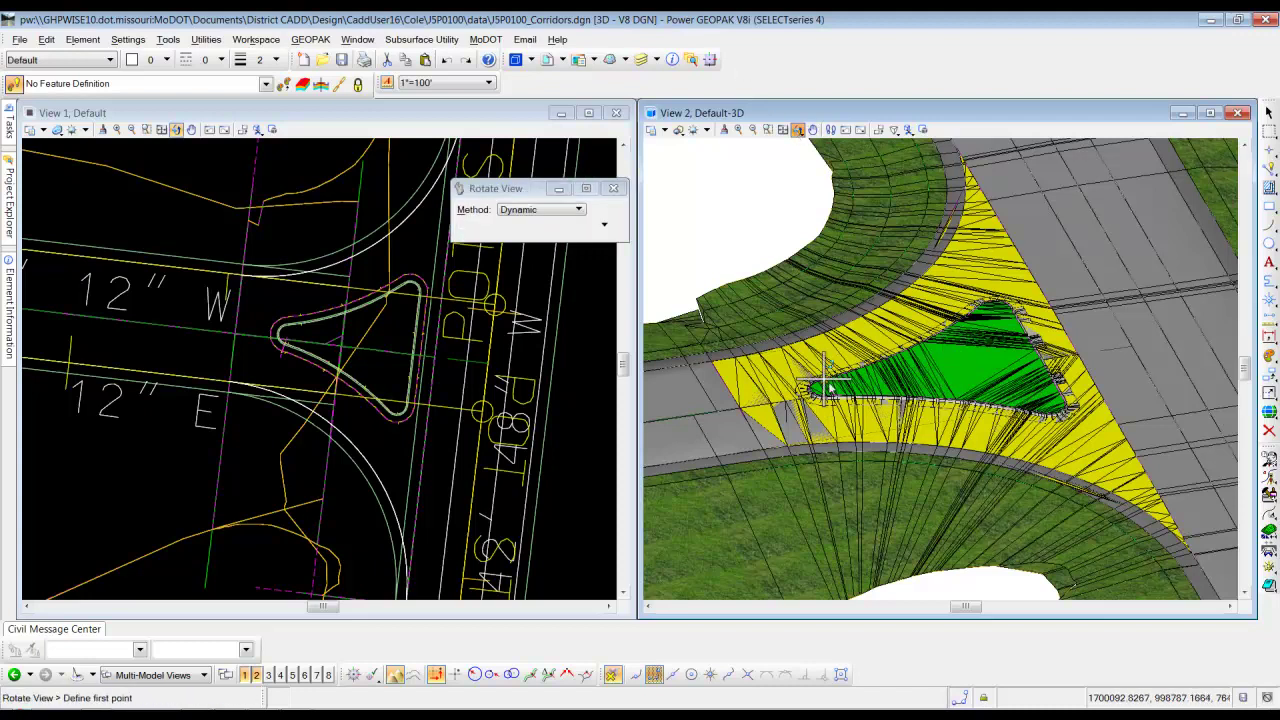
pyautogui.moveTo(822, 396); pyautogui.dragTo(855, 390)
pyautogui.moveTo(886, 424); pyautogui.dragTo(933, 423)
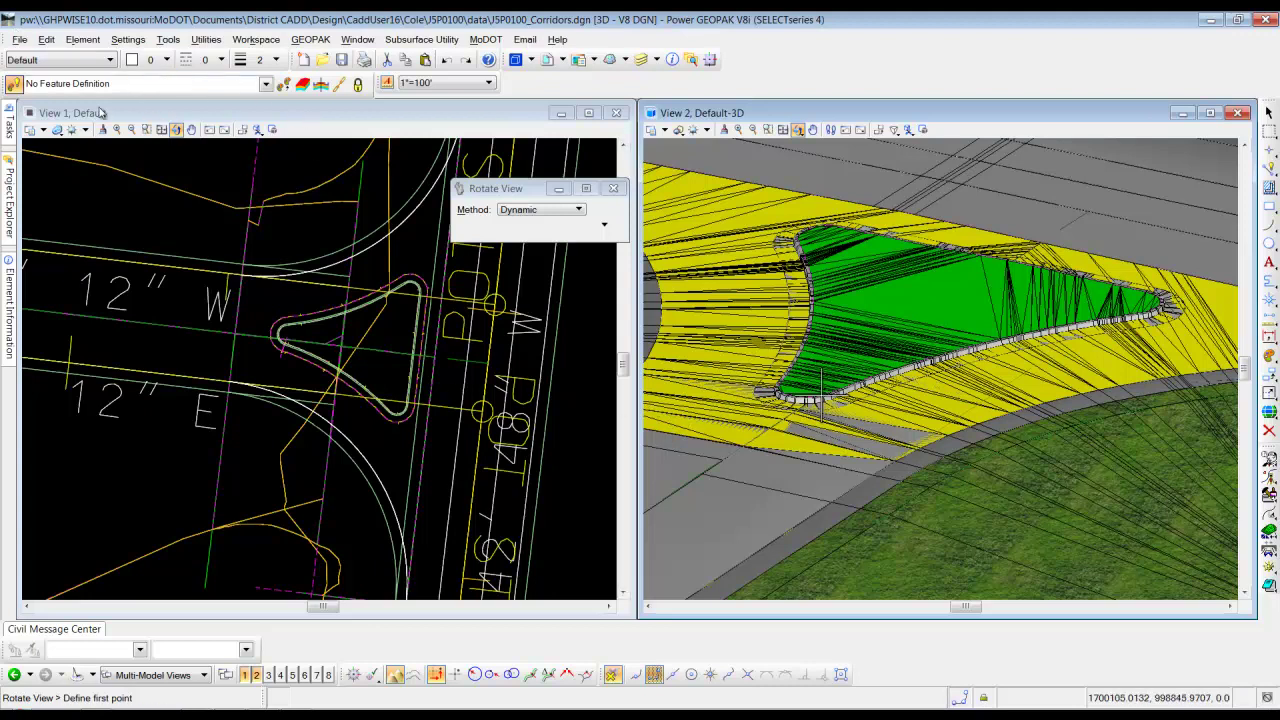
# Step: Define cross sections along the Matchline alignment in View 1, with left offset about -69, right offset about 83, station 15+70.12 and interval 5
pyautogui.click(138, 109)
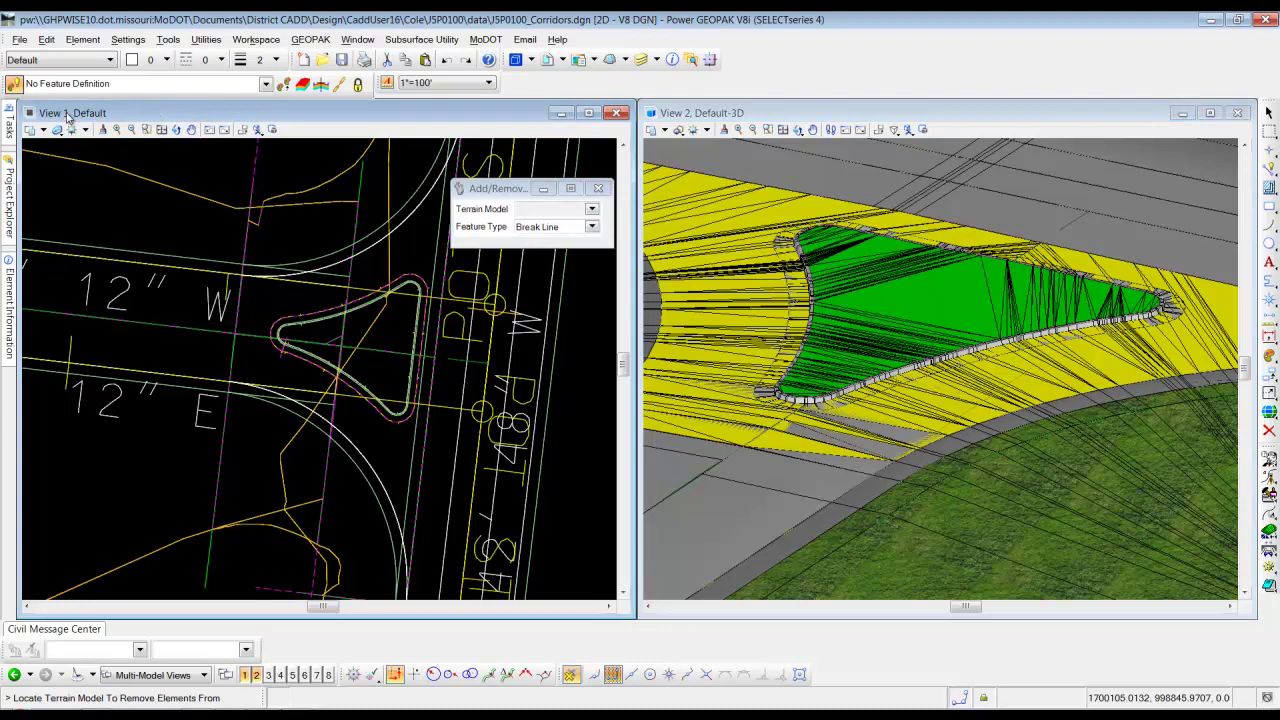
pyautogui.moveTo(16, 120)
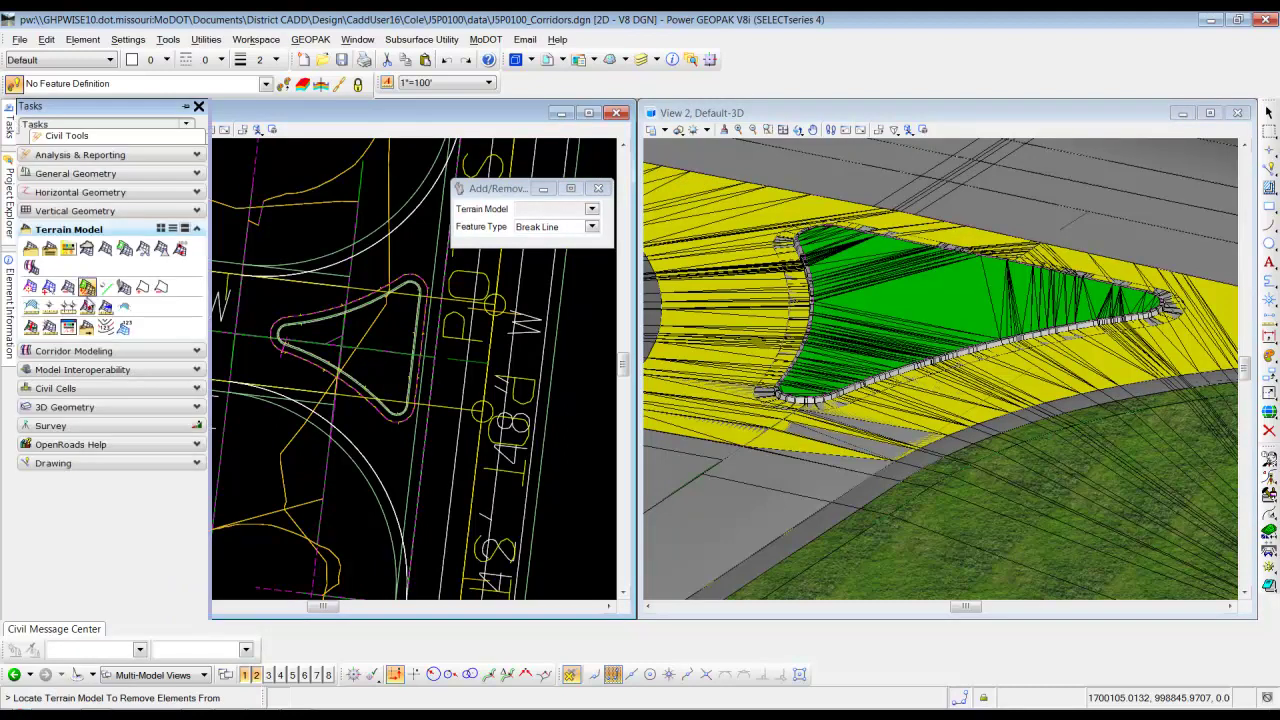
pyautogui.click(90, 351)
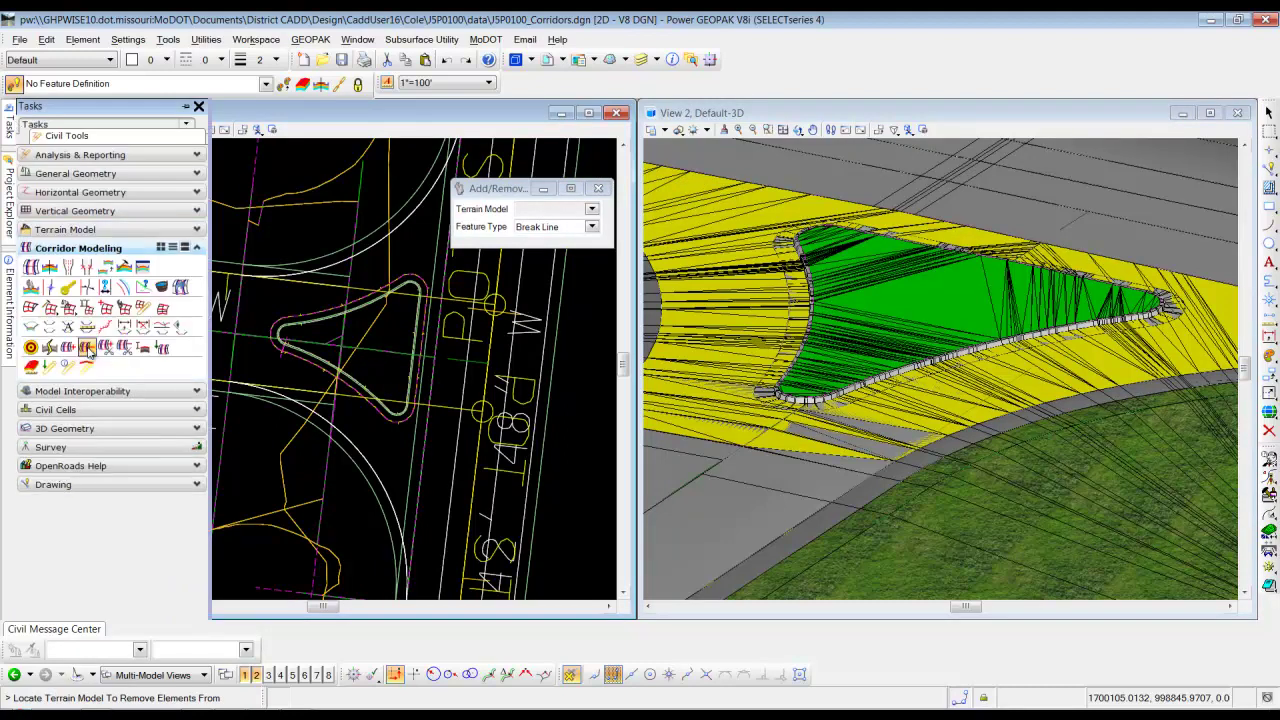
pyautogui.click(31, 328)
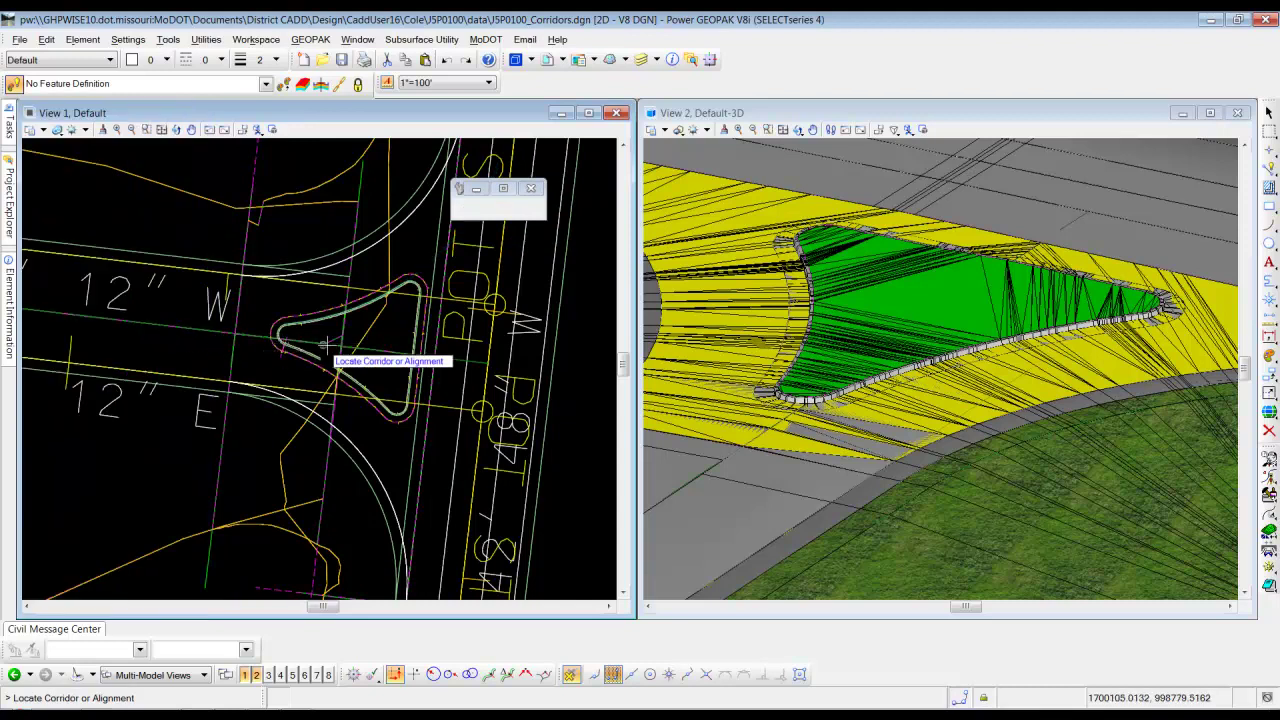
pyautogui.click(155, 323)
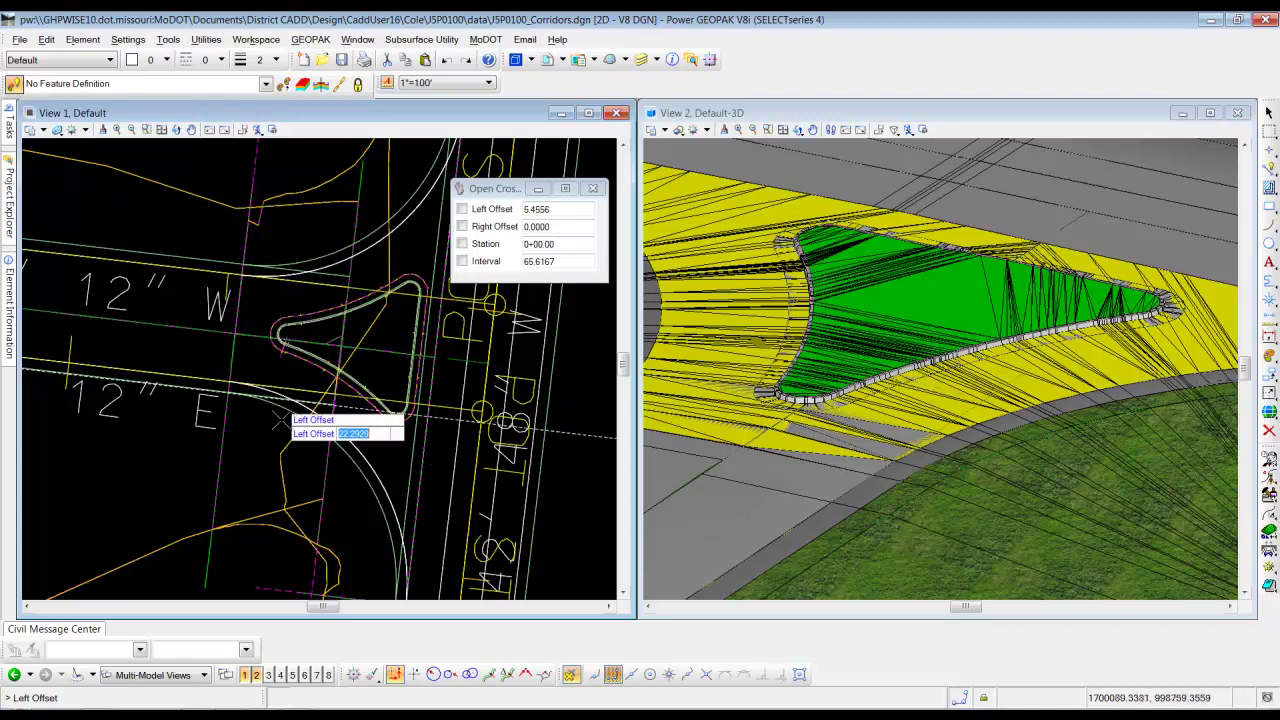
pyautogui.click(280, 152)
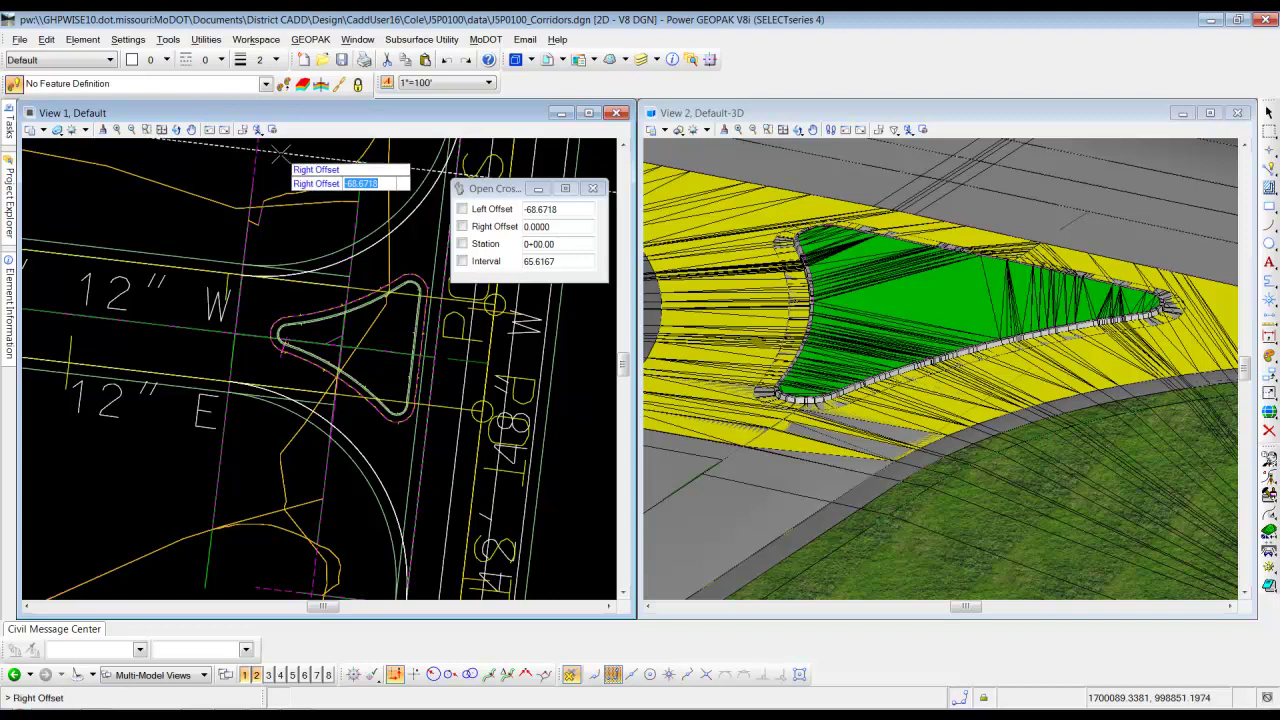
pyautogui.click(246, 563)
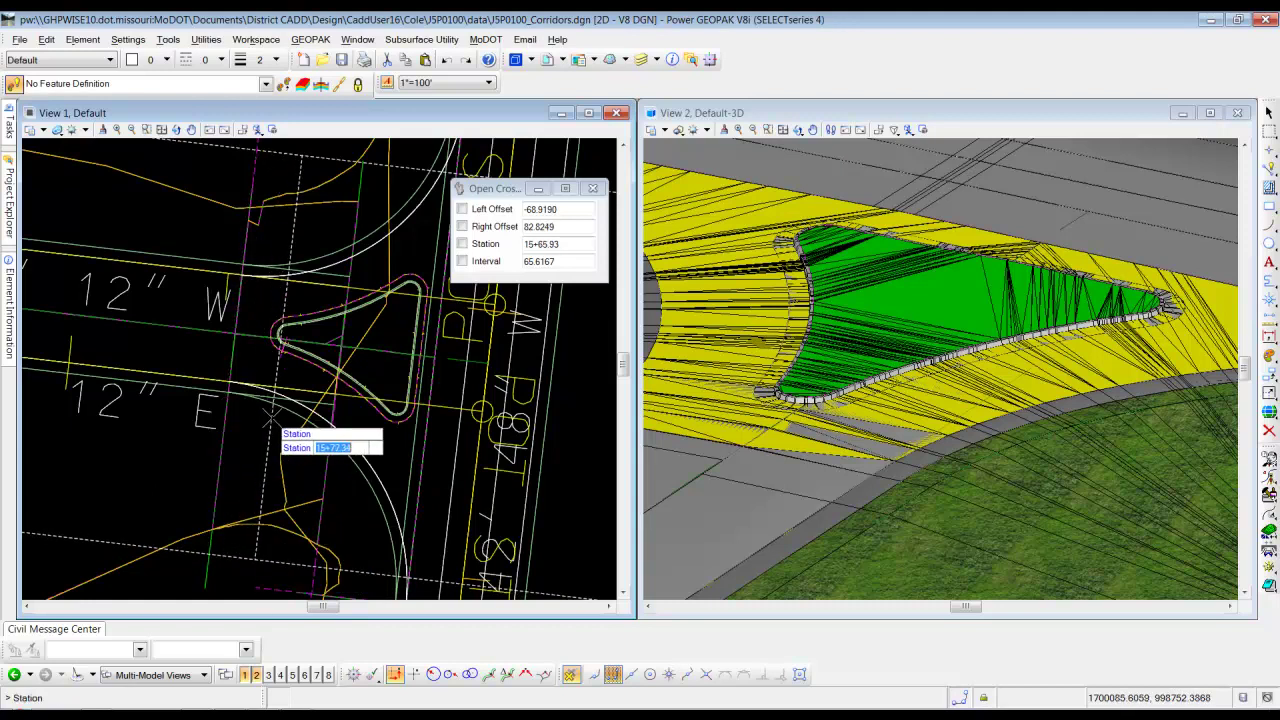
pyautogui.click(252, 416)
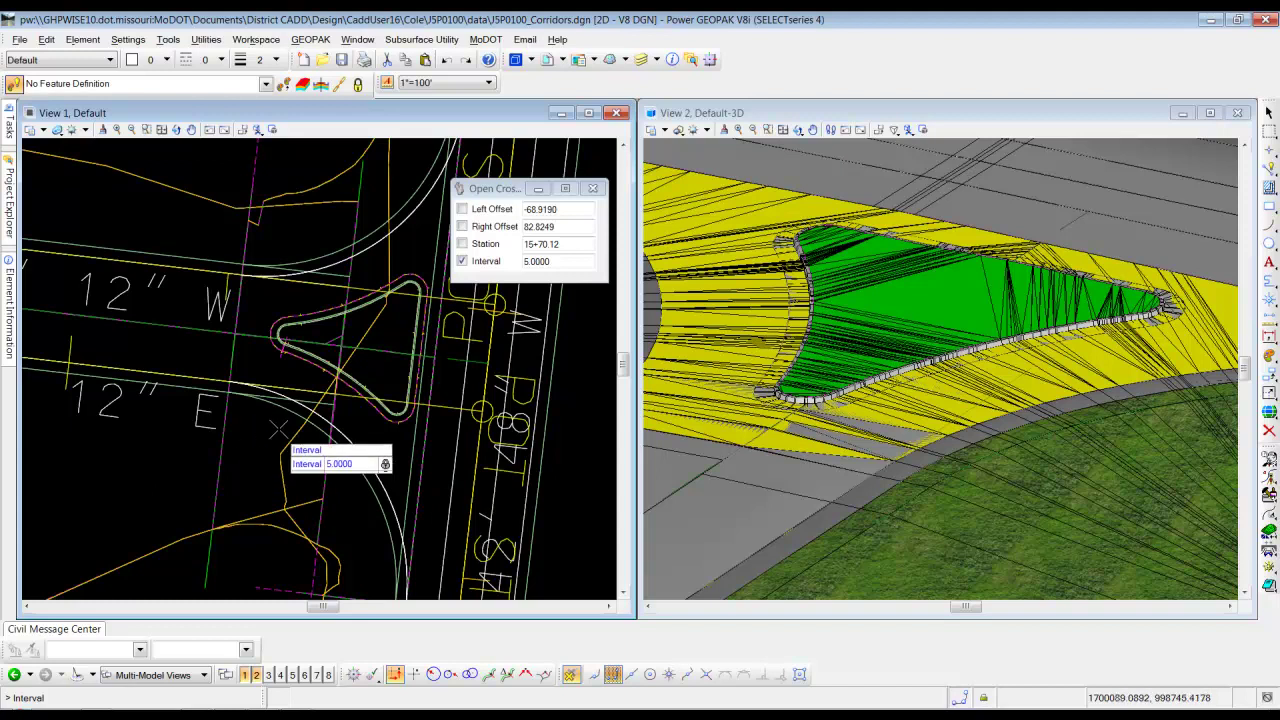
pyautogui.press('Return')
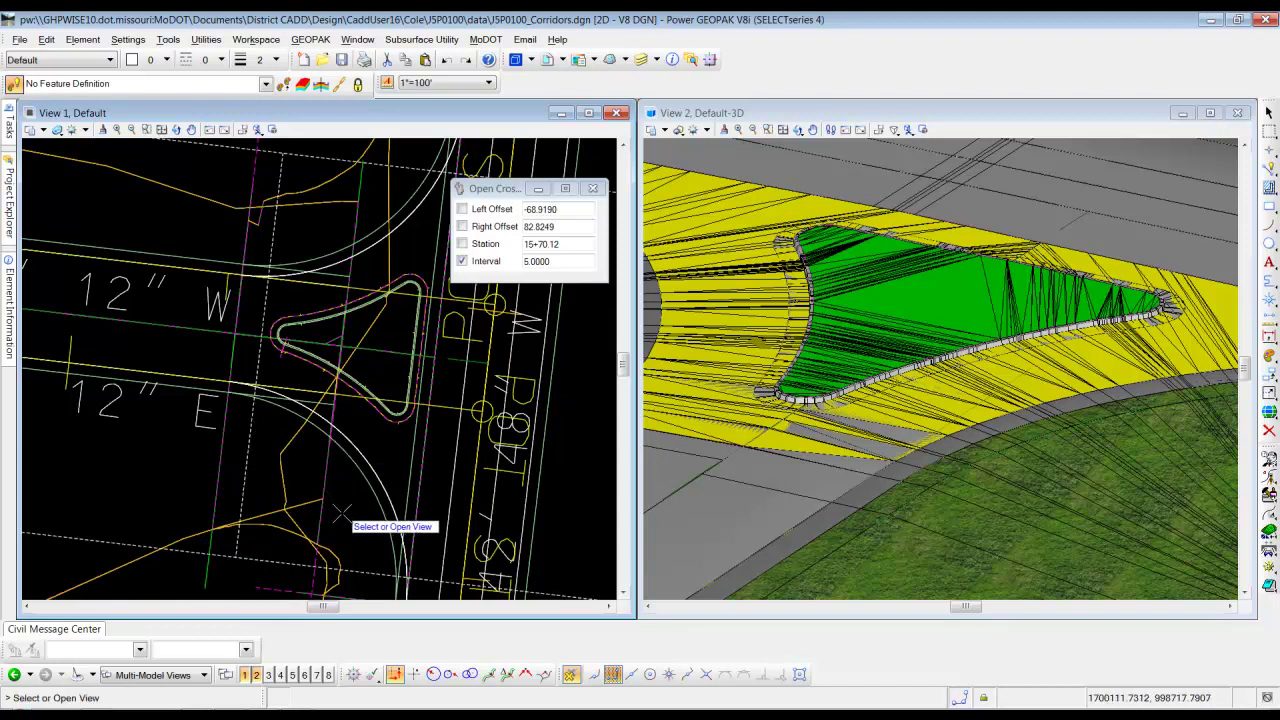
# Step: Open the island's cross sections in View 8 and maximize that view
pyautogui.click(330, 676)
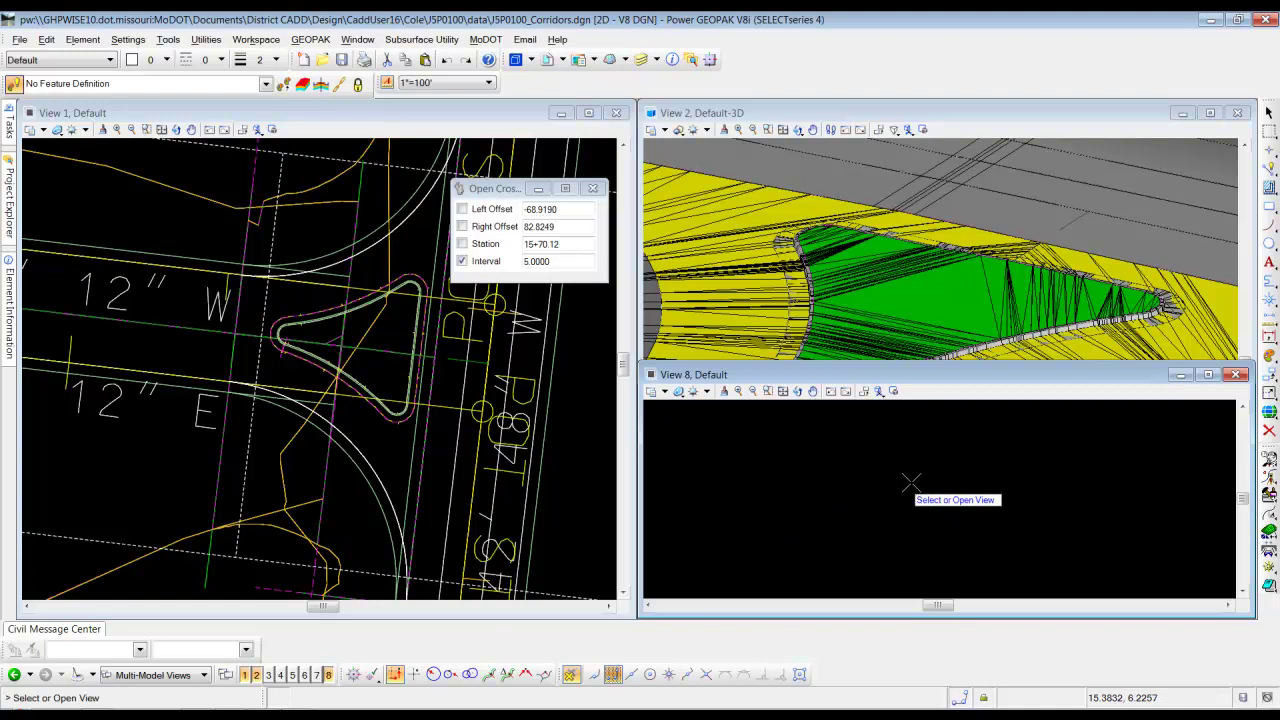
pyautogui.click(909, 483)
pyautogui.moveTo(909, 365); pyautogui.dragTo(860, 266)
pyautogui.doubleClick(851, 276)
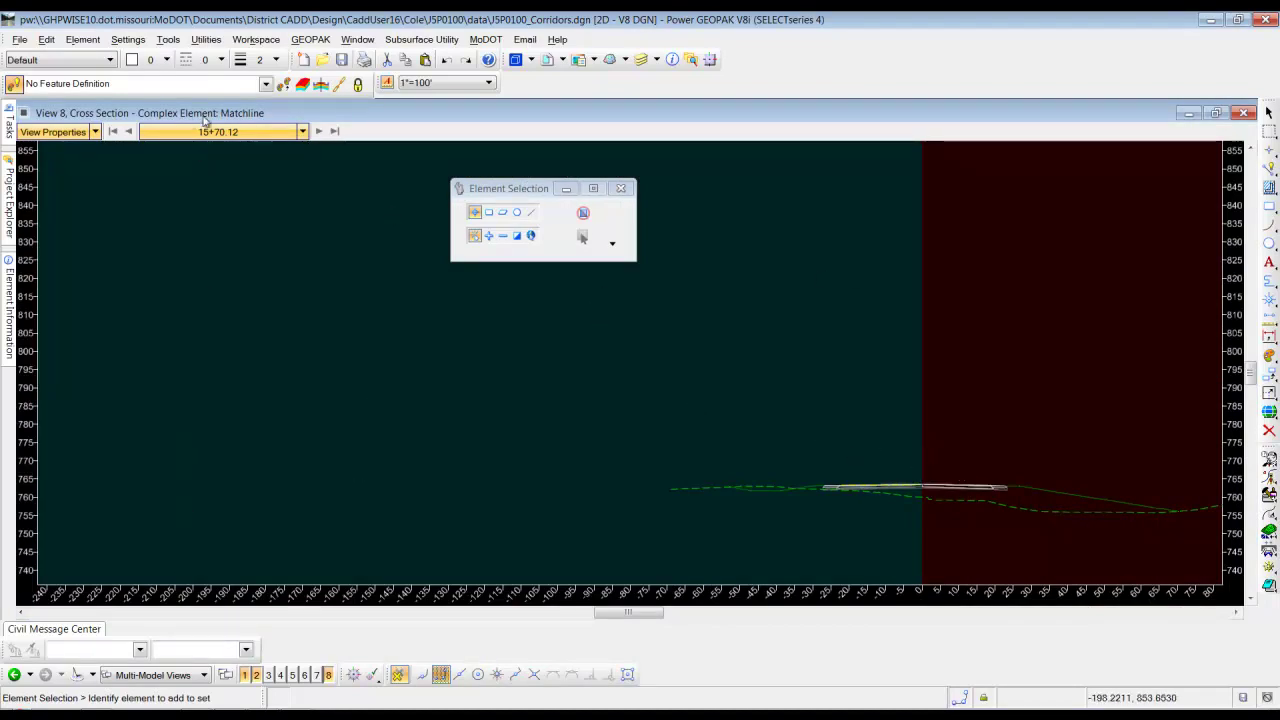
# Step: Step through the cross sections from station 15+70.12 to 16+15.12 to examine where the island curb and grassy surface sit on the pavement
pyautogui.scroll(-2, 549, 509)
pyautogui.scroll(5, 558, 497)
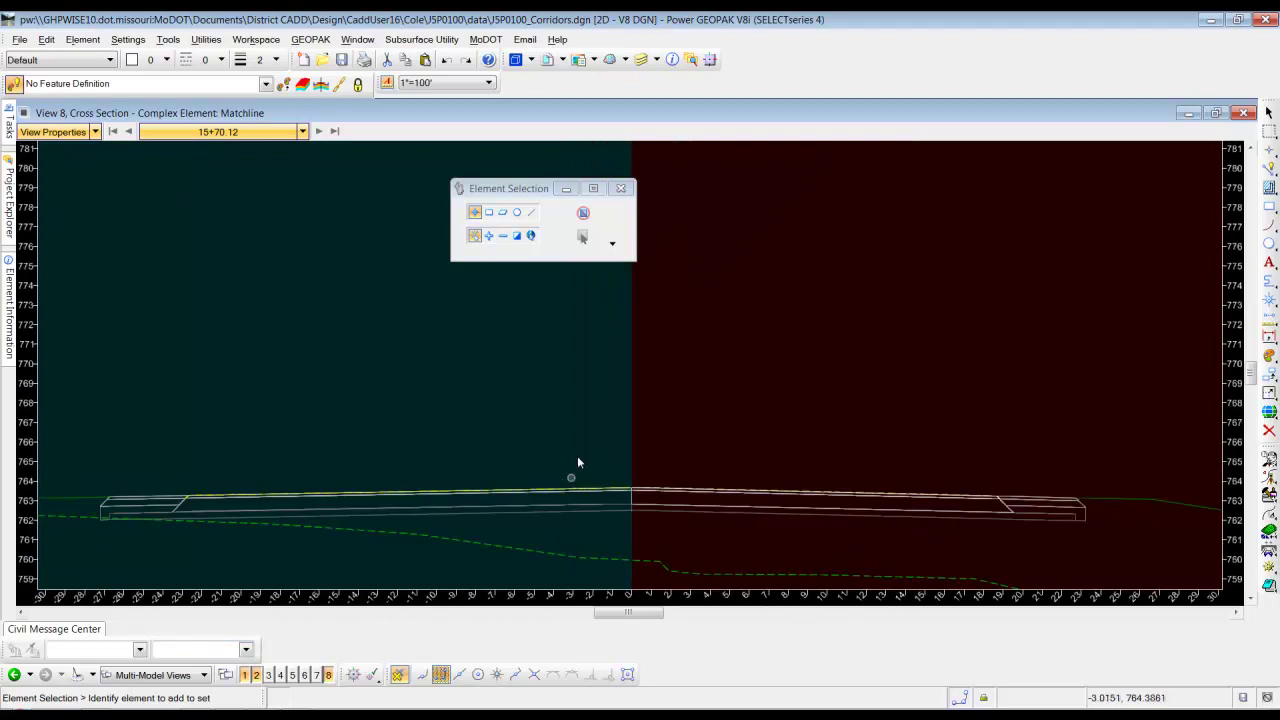
pyautogui.click(320, 131)
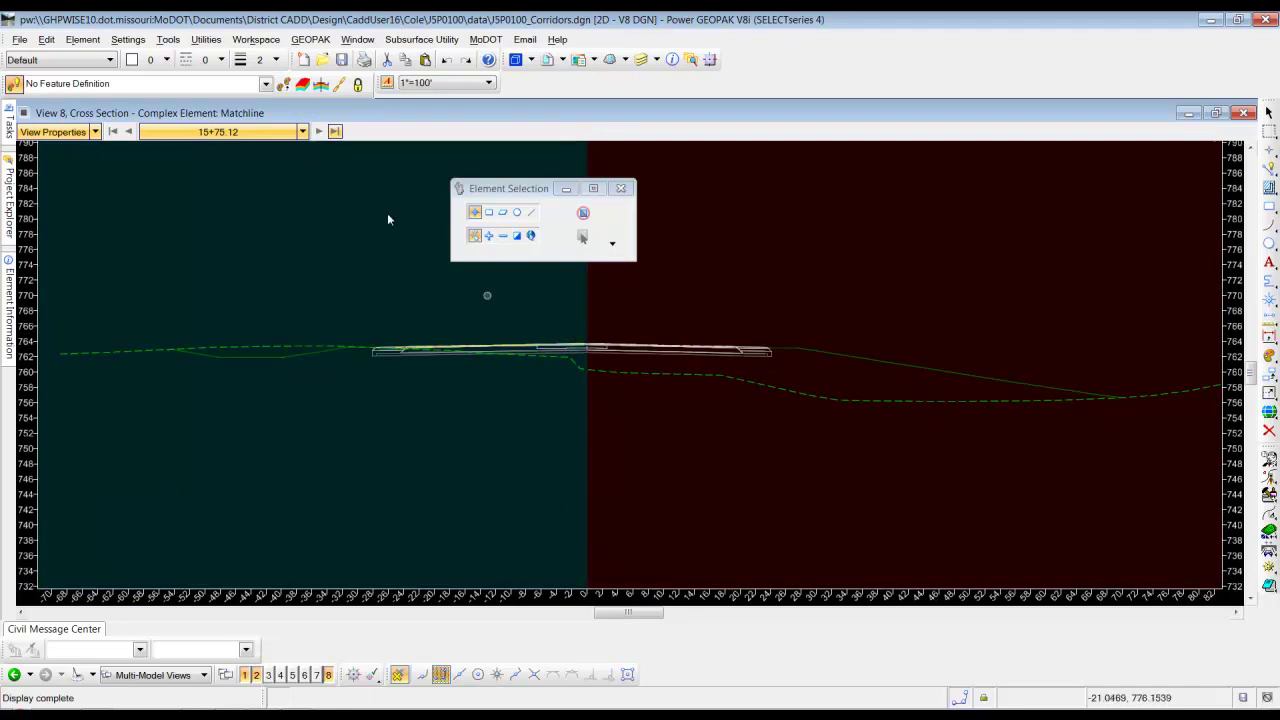
pyautogui.click(321, 132)
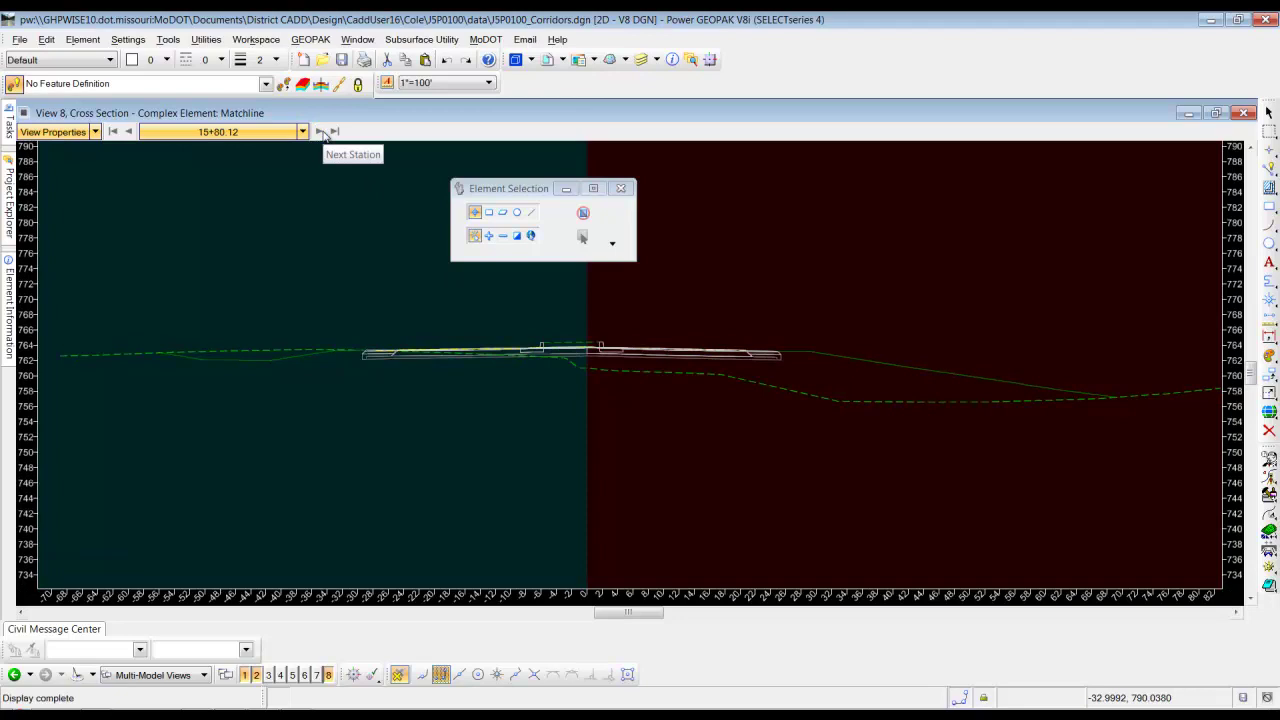
pyautogui.click(321, 132)
pyautogui.click(321, 132)
pyautogui.click(321, 132)
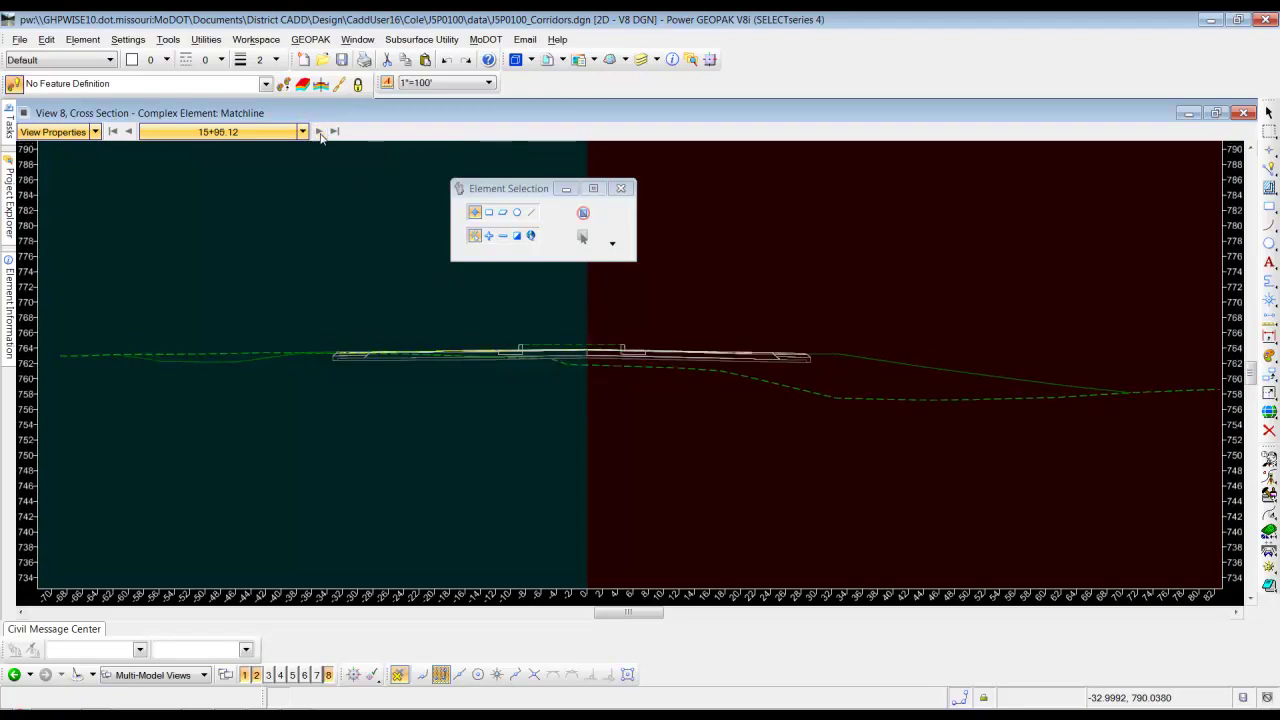
pyautogui.click(320, 132)
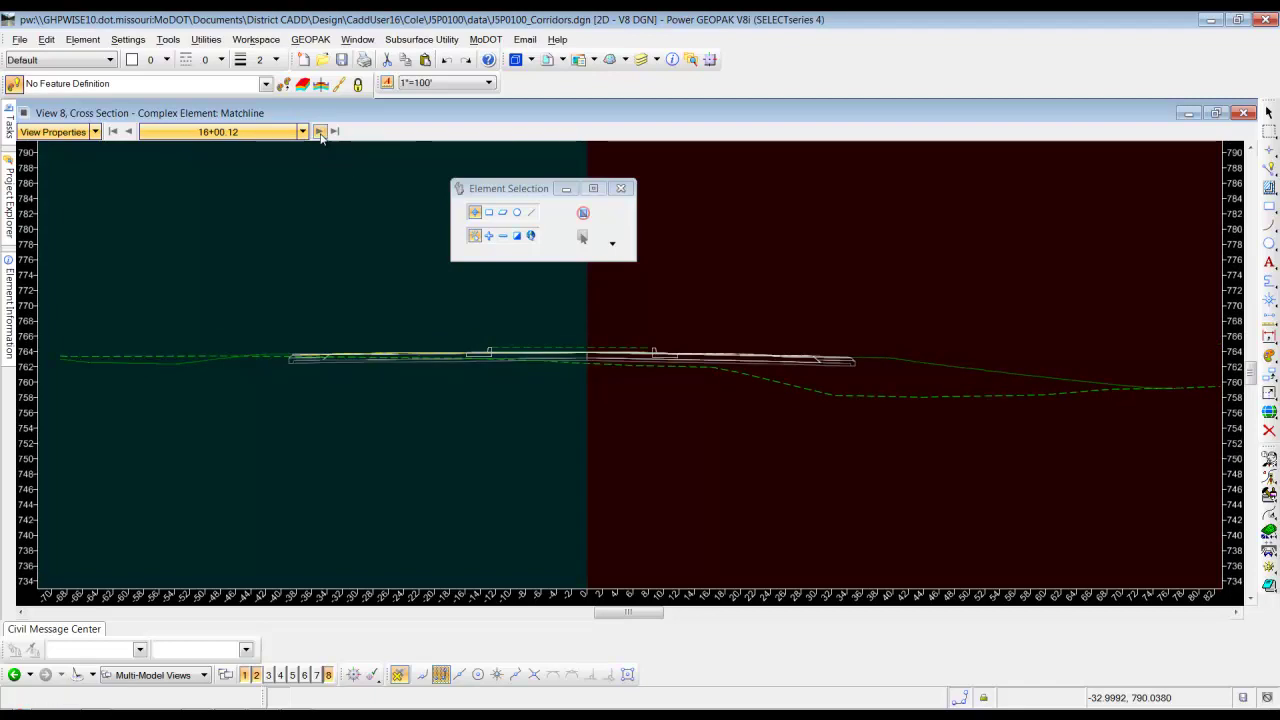
pyautogui.click(320, 132)
pyautogui.click(320, 132)
pyautogui.click(320, 132)
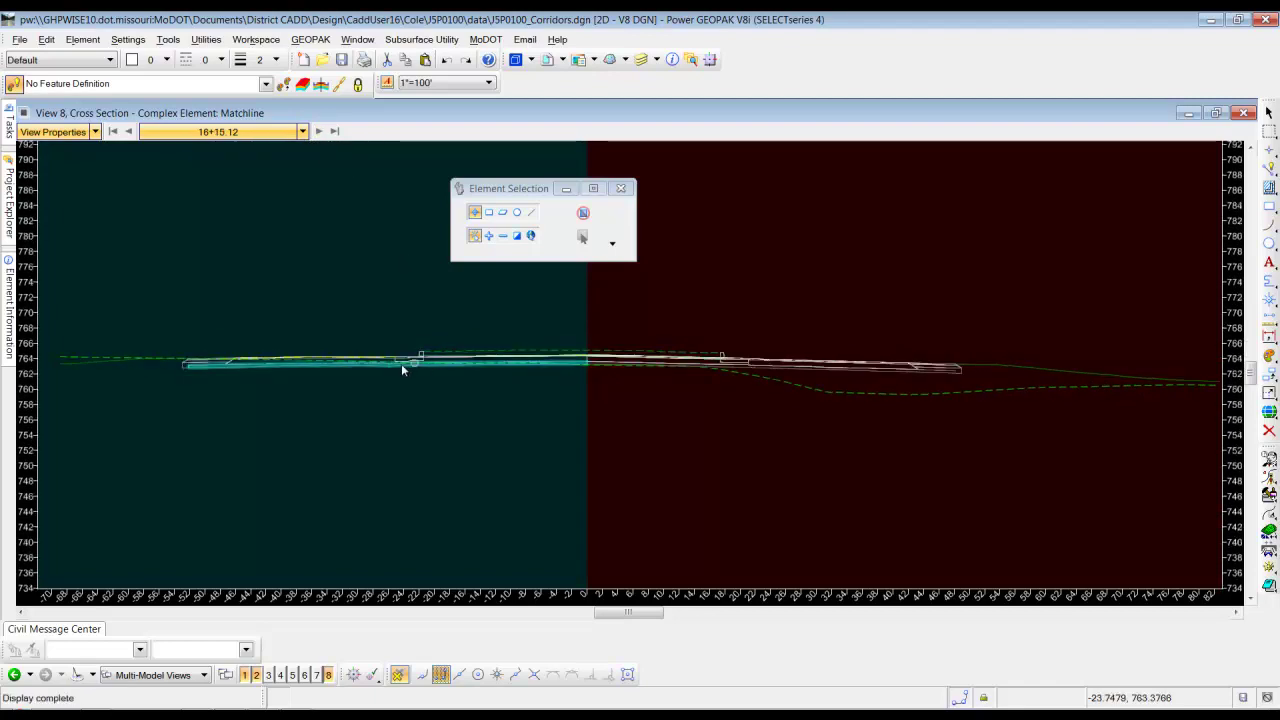
# Step: Examine the island curbs and grassy surface closely at station 16+15.12, and advance to the section at 16+20.12
pyautogui.scroll(5, 394, 360)
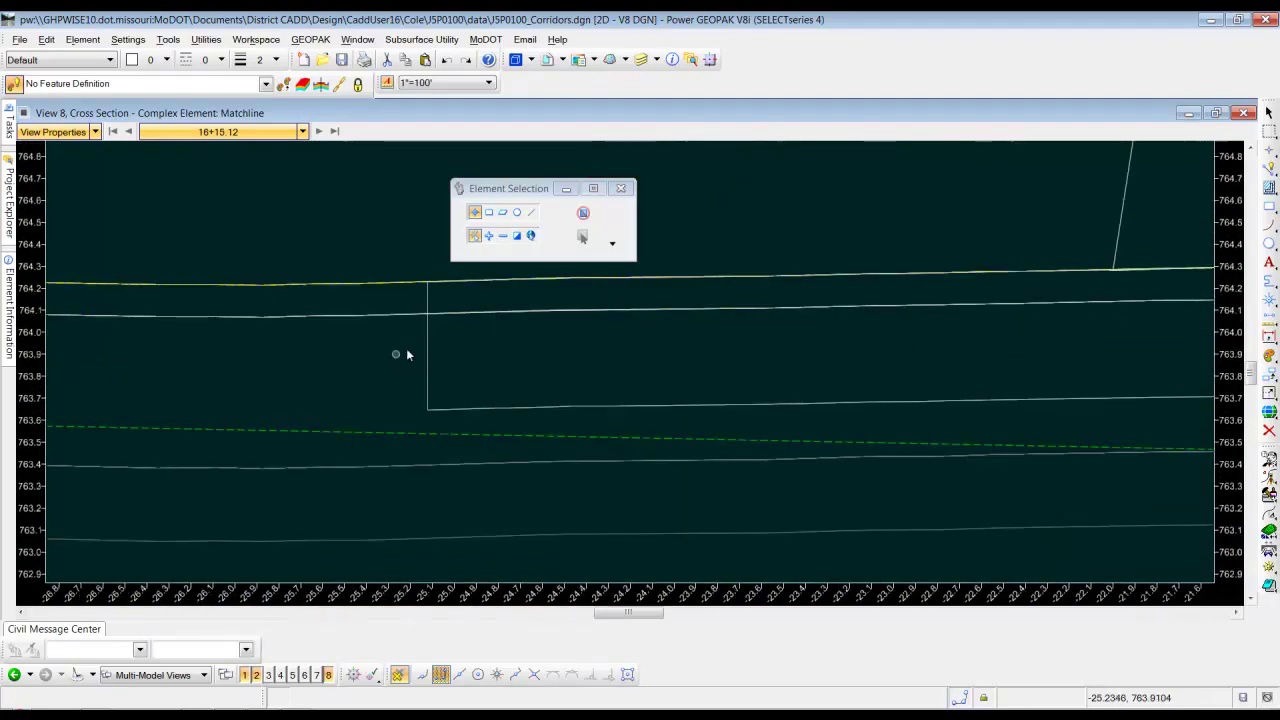
pyautogui.scroll(-3, 420, 372)
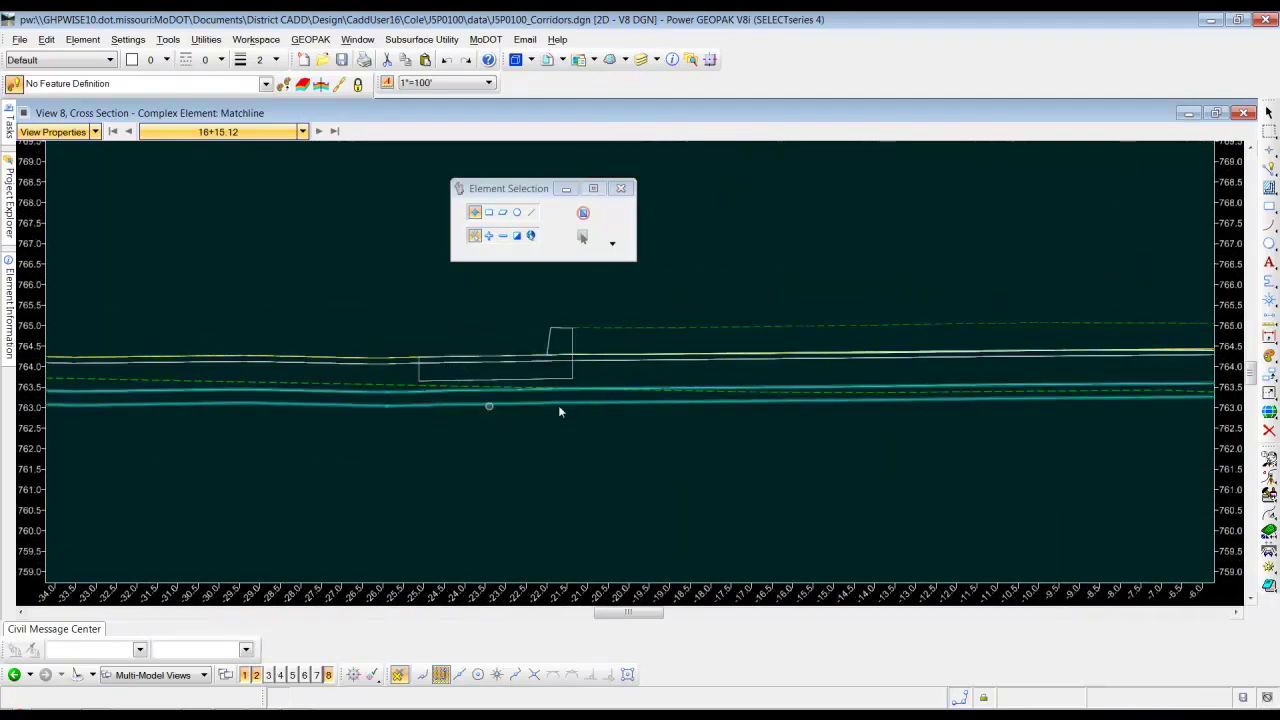
pyautogui.scroll(-2, 1150, 425)
pyautogui.moveTo(1087, 460); pyautogui.dragTo(597, 454, button='middle')
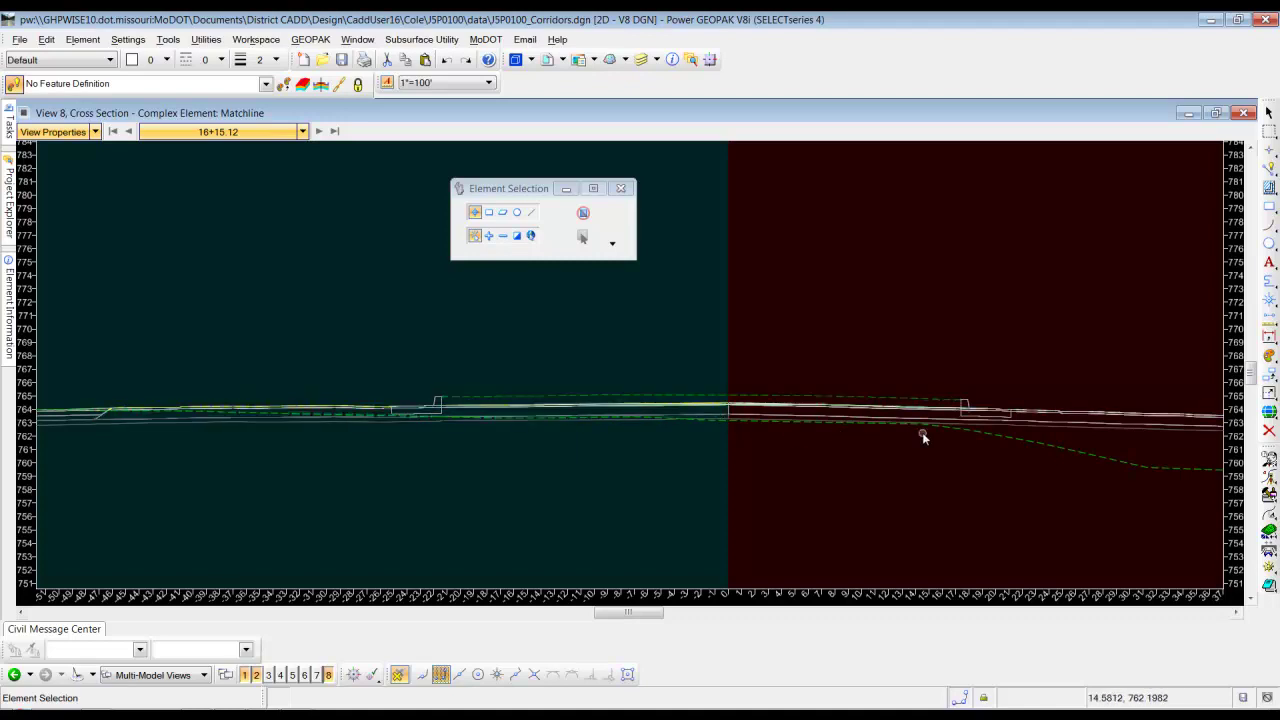
pyautogui.scroll(-2, 926, 432)
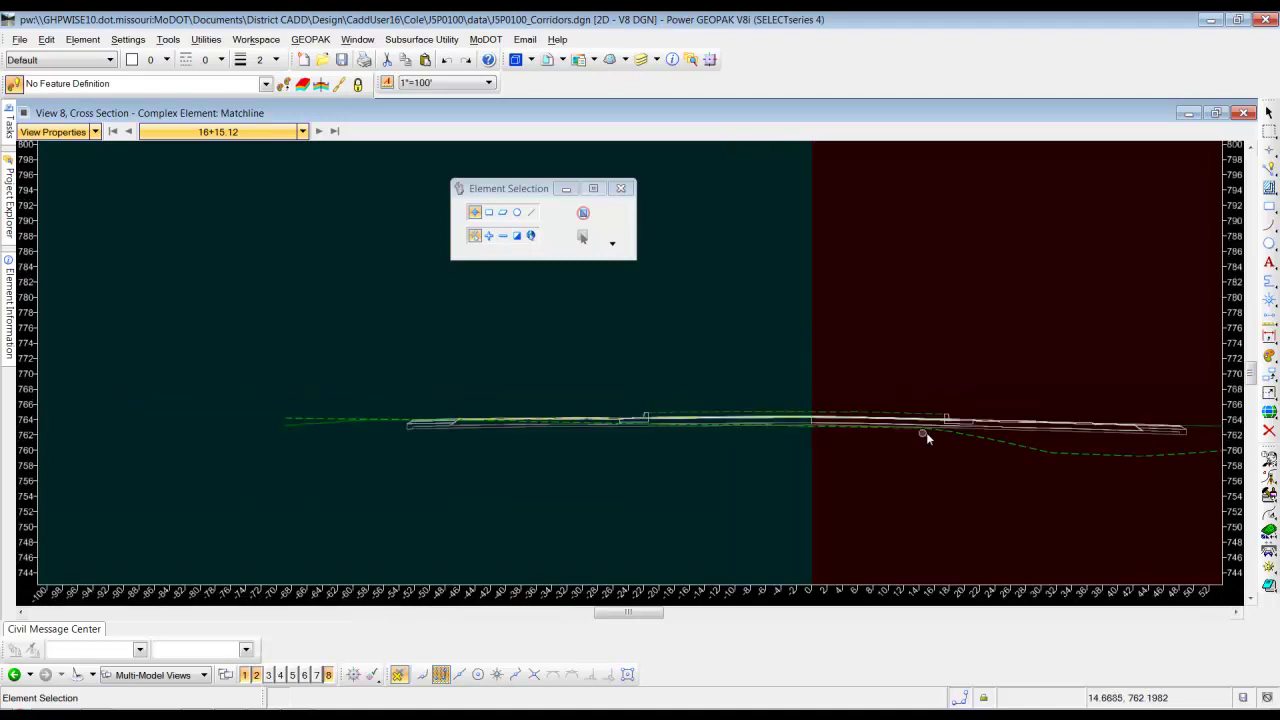
pyautogui.click(319, 131)
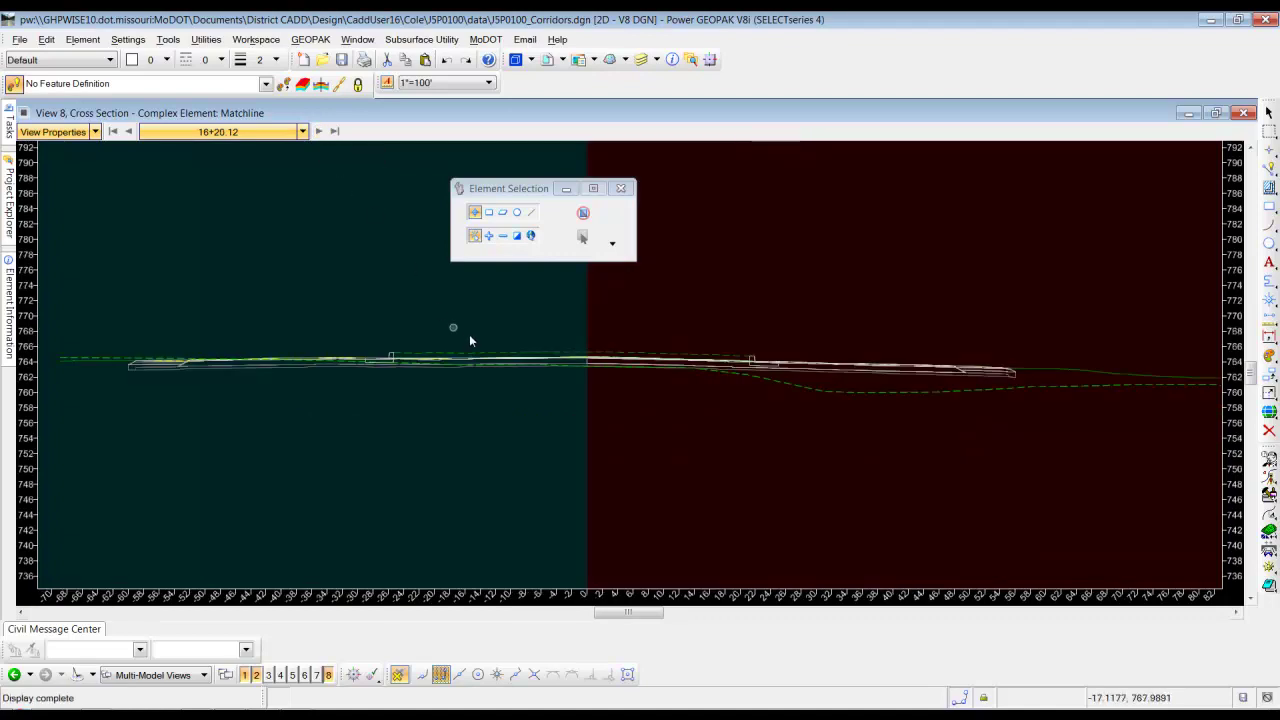